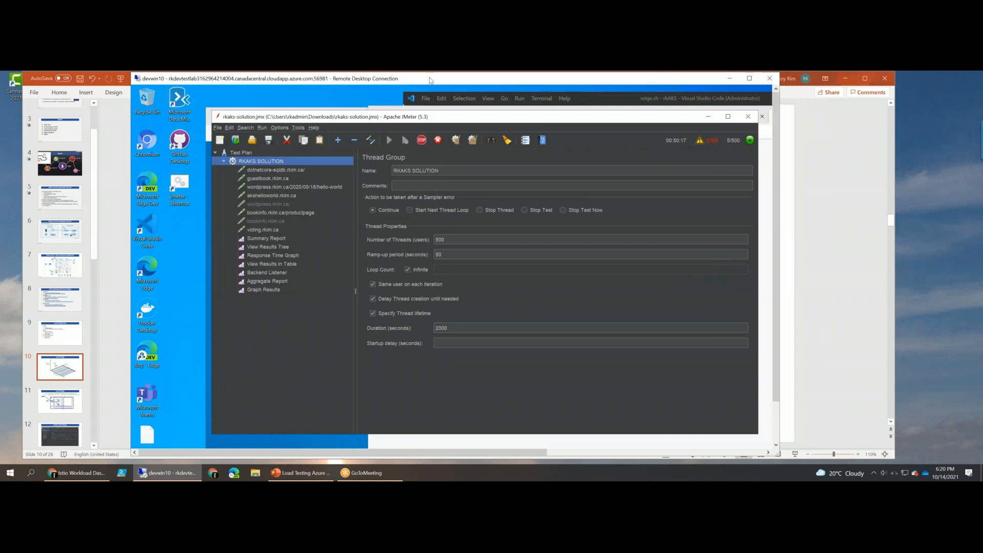
- Maximize the remote desktop session and reposition the JMeter window inside it
left_click_drag(431, 81, 406, 92)
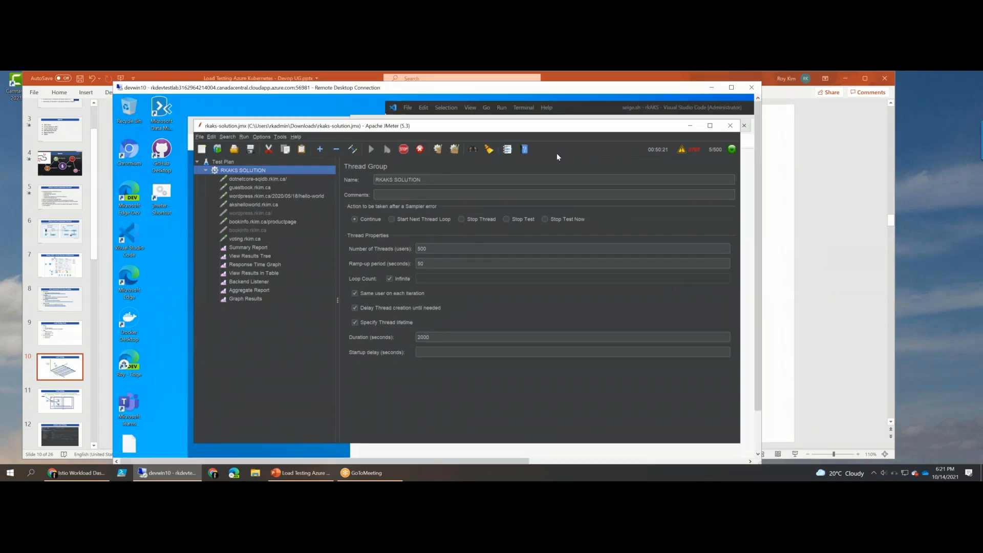
left_click_drag(413, 128, 423, 118)
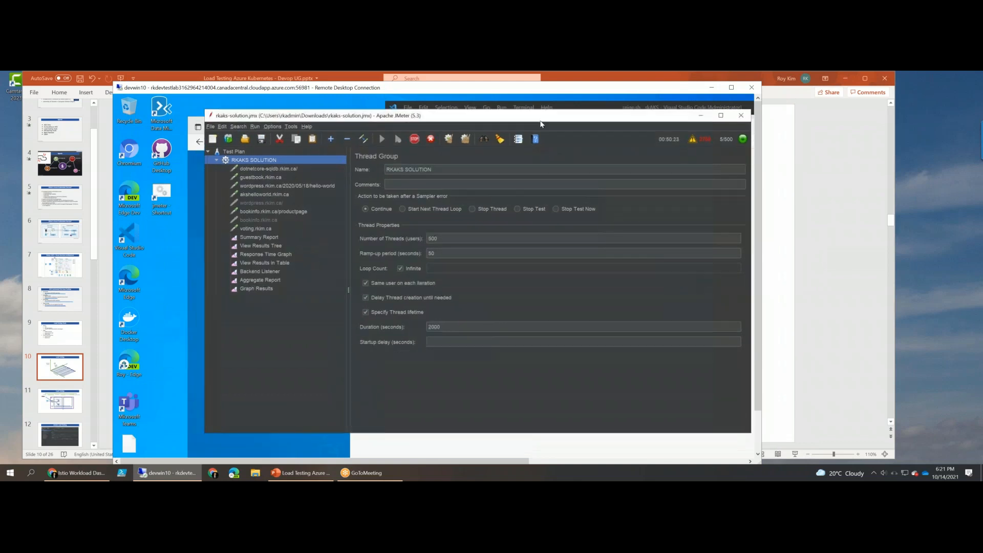
left_click(734, 89)
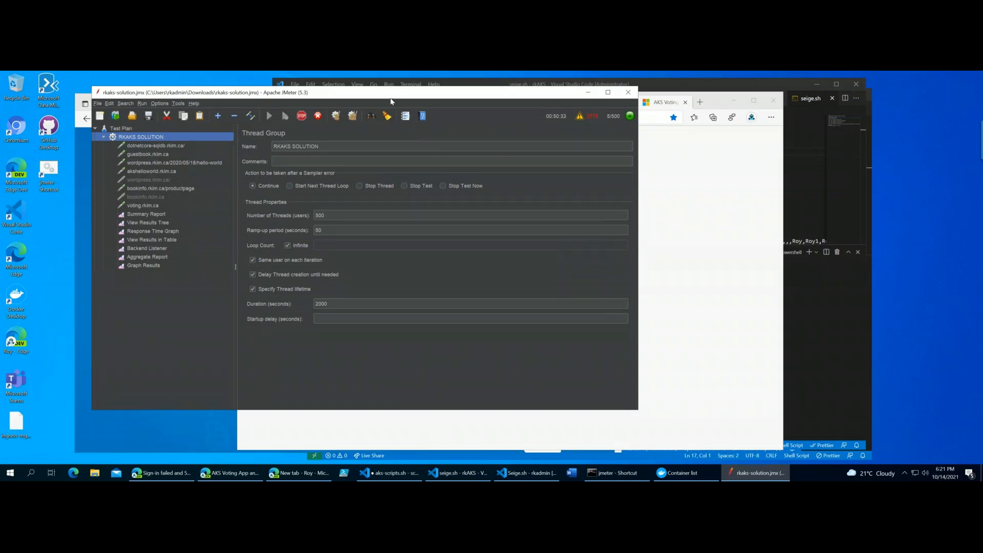
left_click_drag(391, 100, 452, 118)
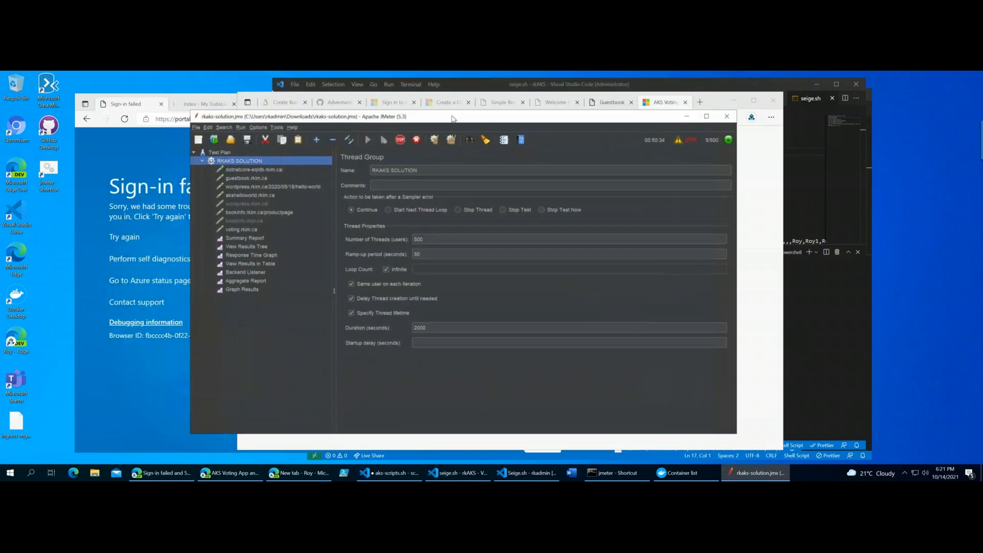
left_click_drag(523, 117, 473, 113)
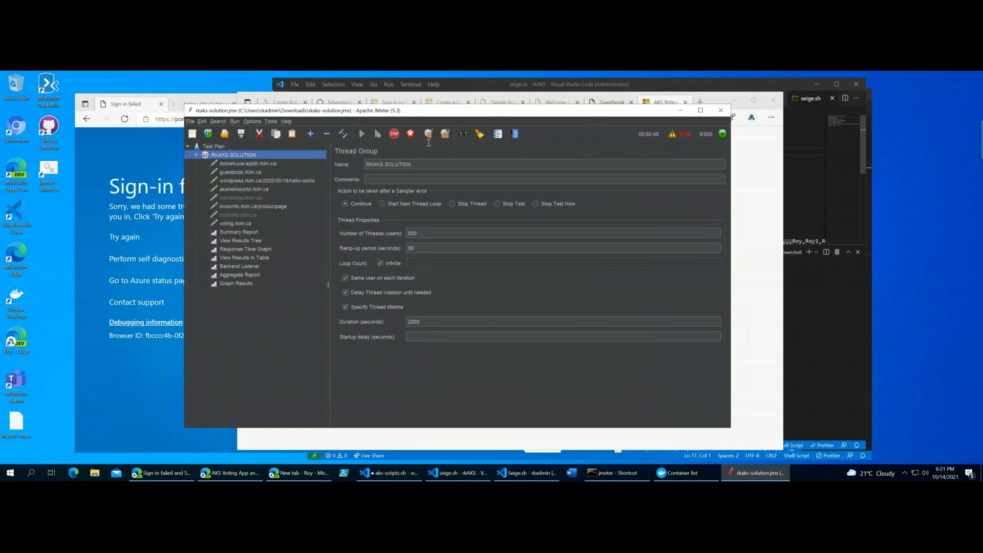
- Stop the running RKAKS SOLUTION load test and move the JMeter window clear of the page behind it
left_click(394, 133)
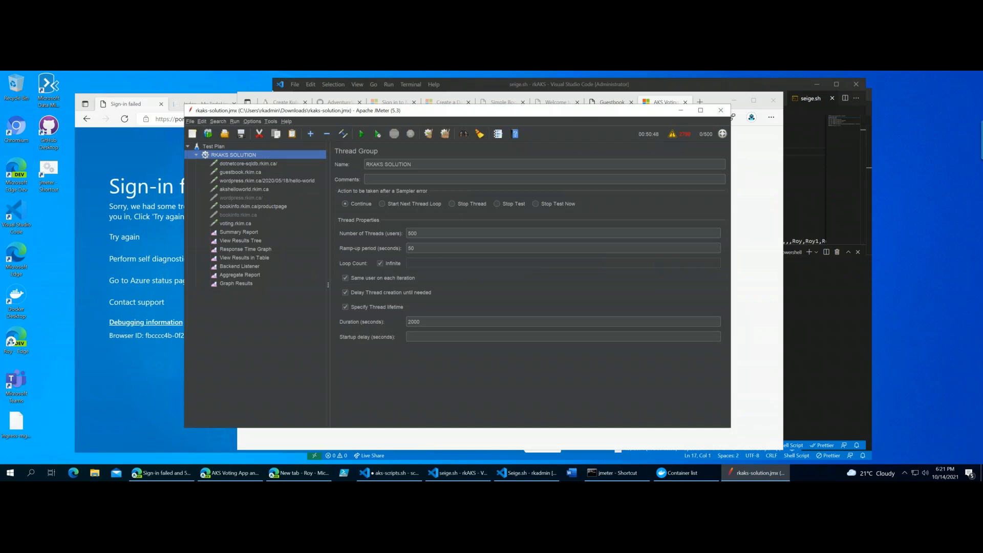
left_click_drag(413, 116, 394, 118)
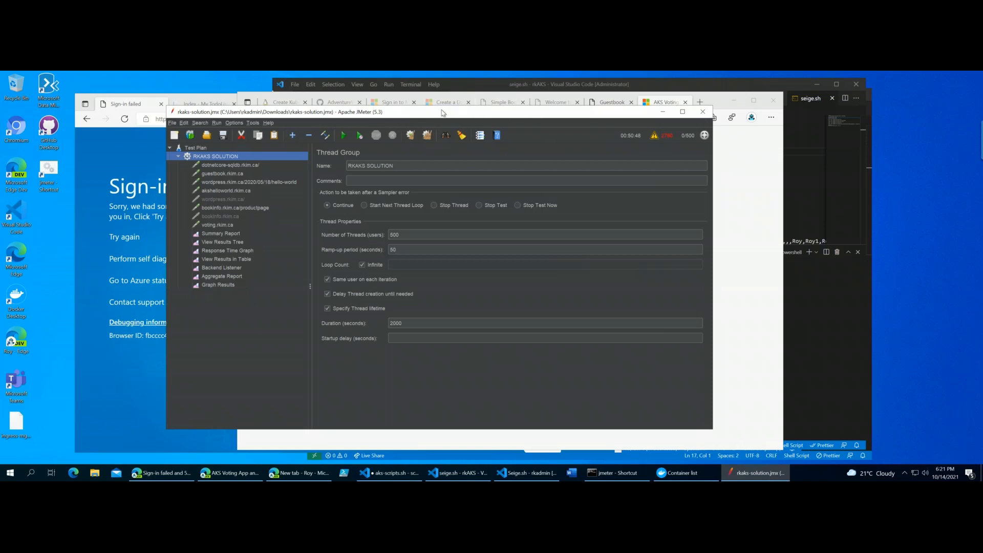
left_click_drag(512, 114, 595, 117)
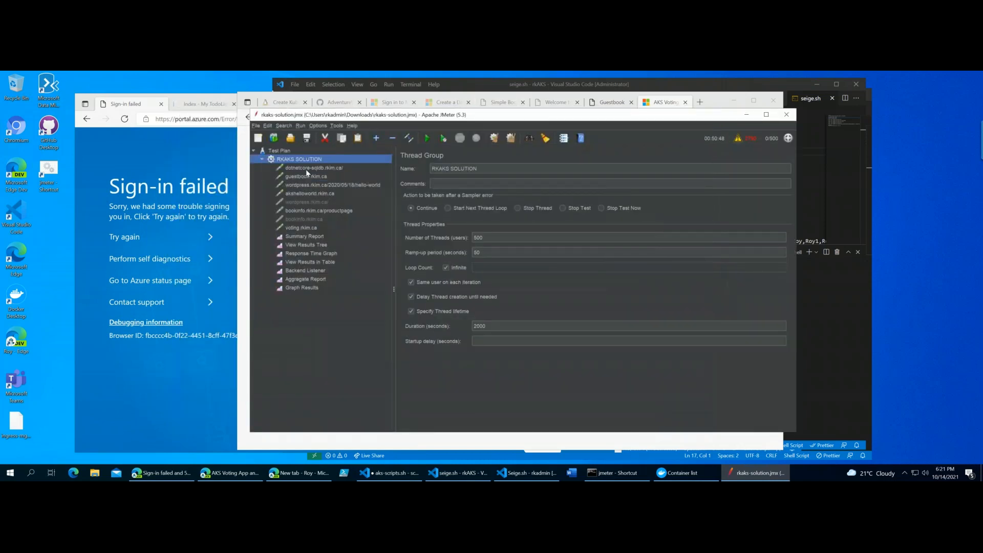
- Copy the name of the dotnetcore-sqldb.rkim.ca request and load that address in a new browser tab
left_click(306, 168)
left_click(305, 159)
left_click(328, 170)
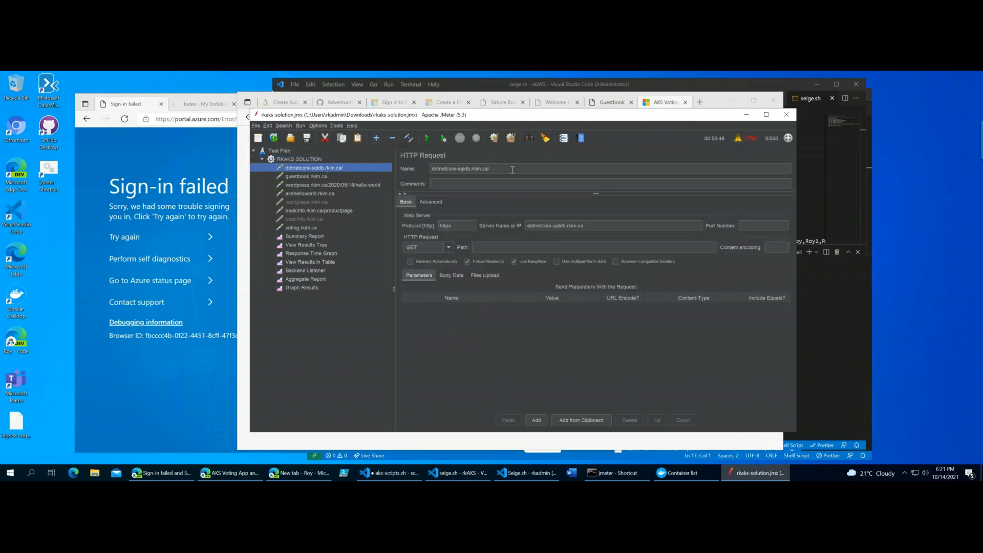
left_click_drag(511, 169, 414, 171)
key("ctrl+c")
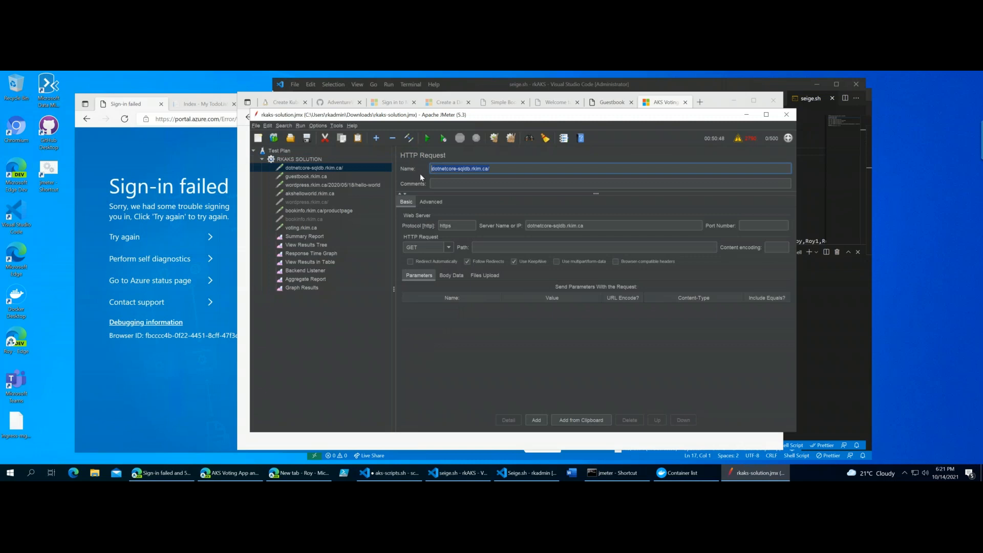
left_click(674, 103)
left_click(699, 102)
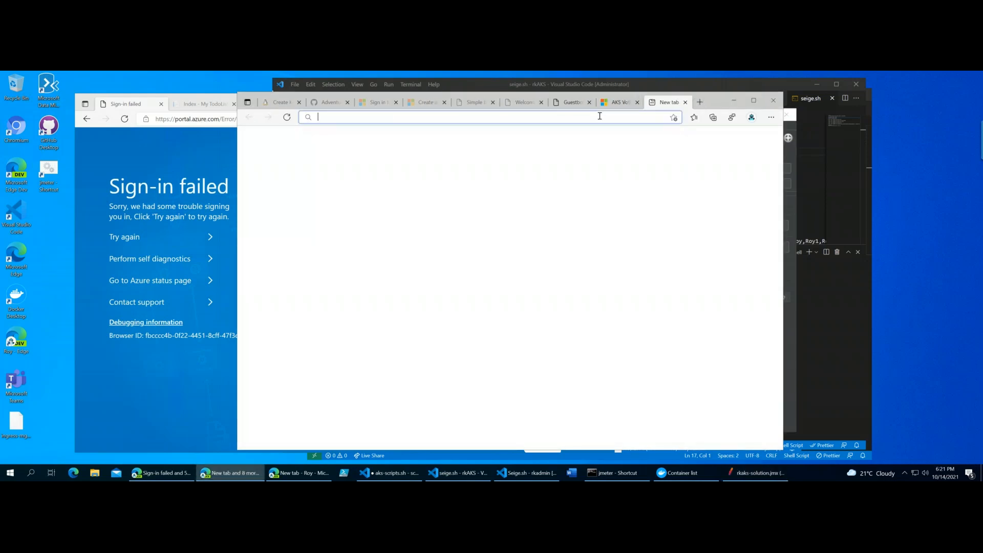
key("ctrl+v")
key("Return")
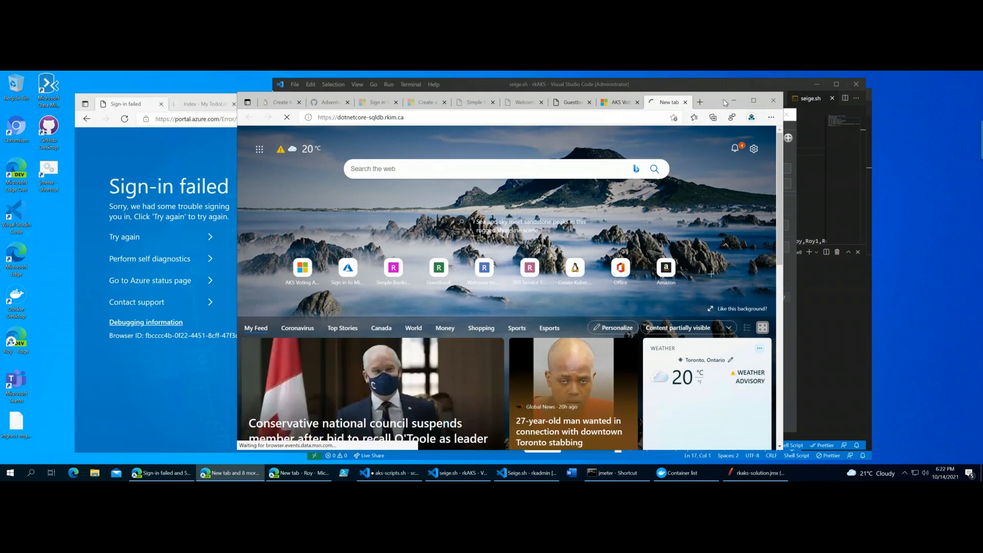
left_click_drag(723, 102, 736, 101)
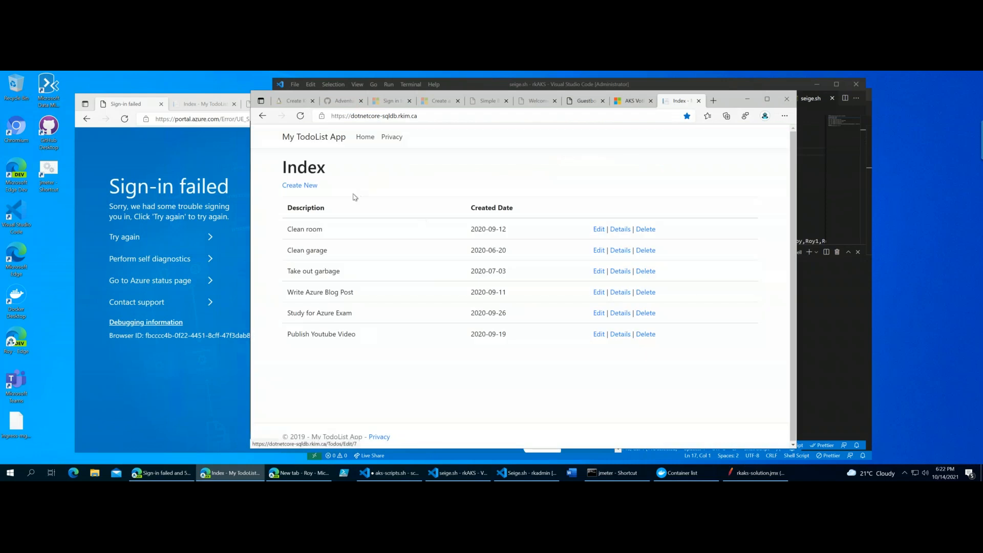
- Switch back to JMeter and compare the guestbook.rkim.ca and dotnetcore-sqldb.rkim.ca HTTP requests
key("alt+Tab")
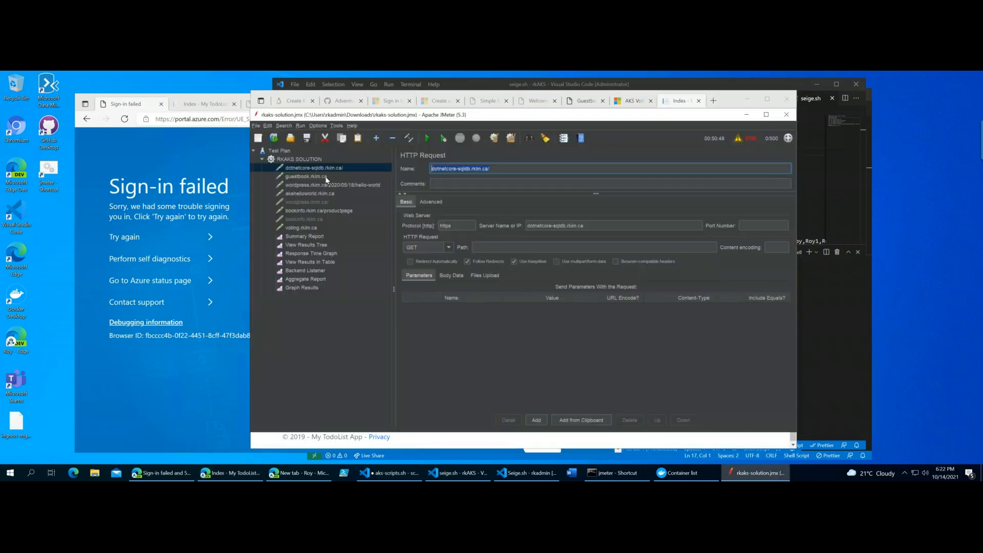
left_click(306, 176)
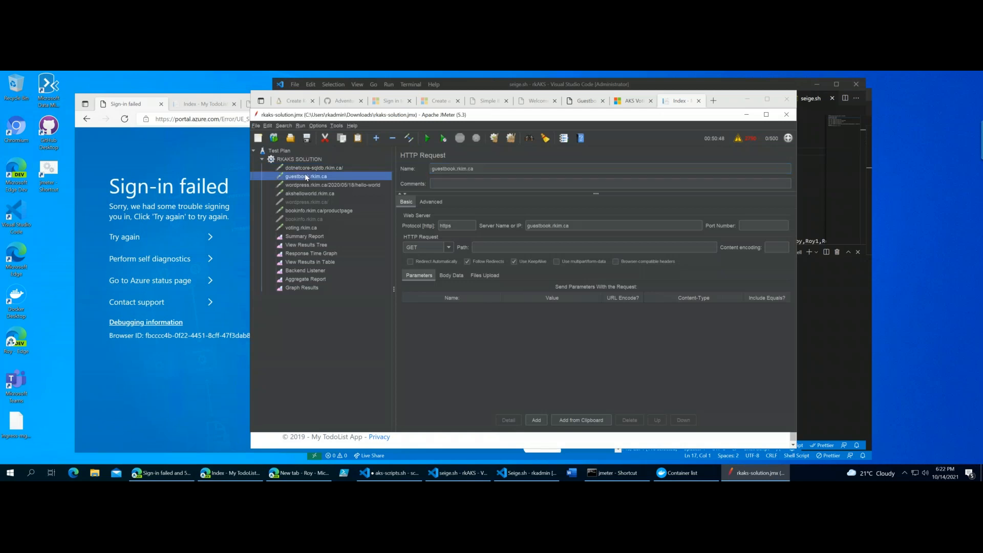
left_click(334, 168)
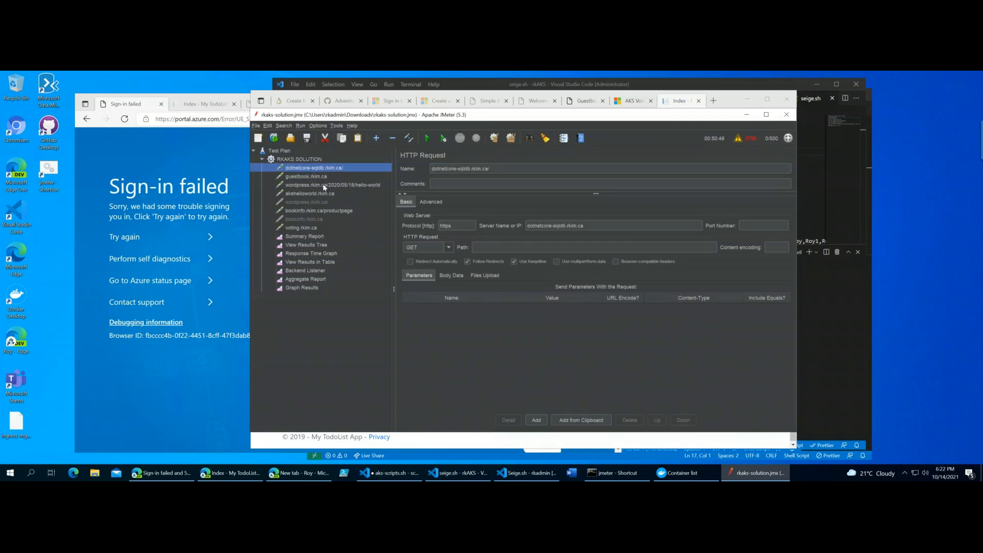
left_click(297, 177)
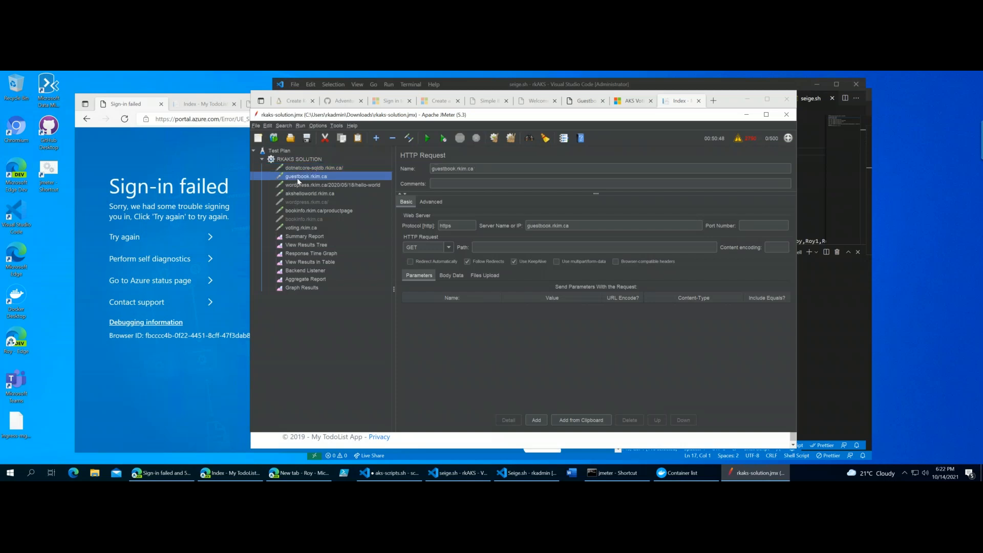
- Copy the name of the wordpress.rkim.ca/2020/05/18/hello-world request and load that address in a new browser tab
left_click(337, 186)
left_click_drag(540, 164, 462, 155)
key("ctrl+c")
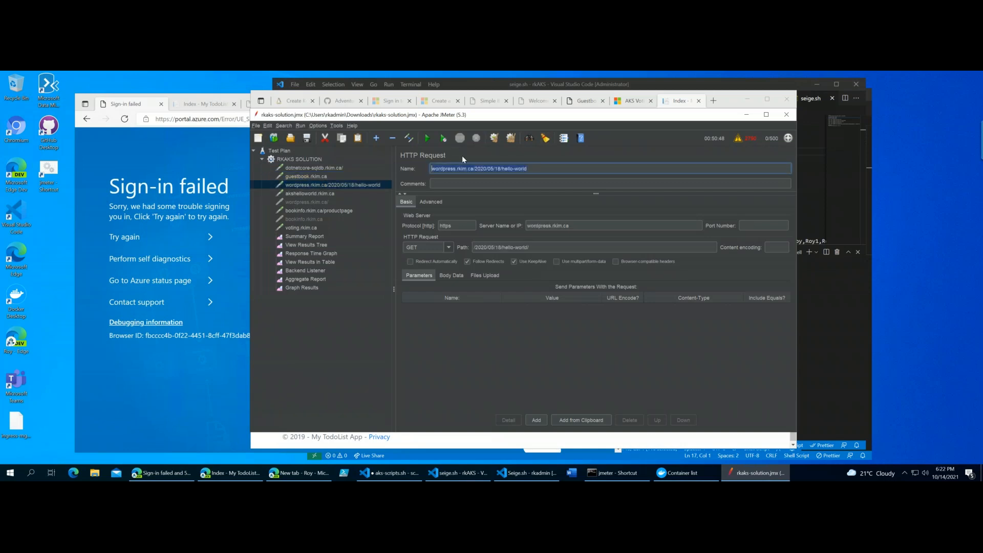
left_click(714, 102)
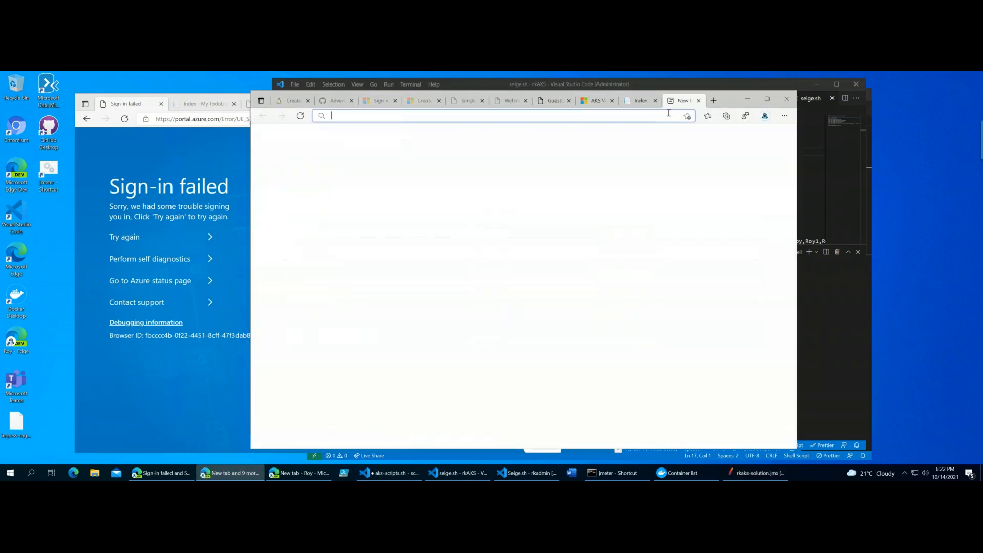
key("ctrl+v")
key("Return")
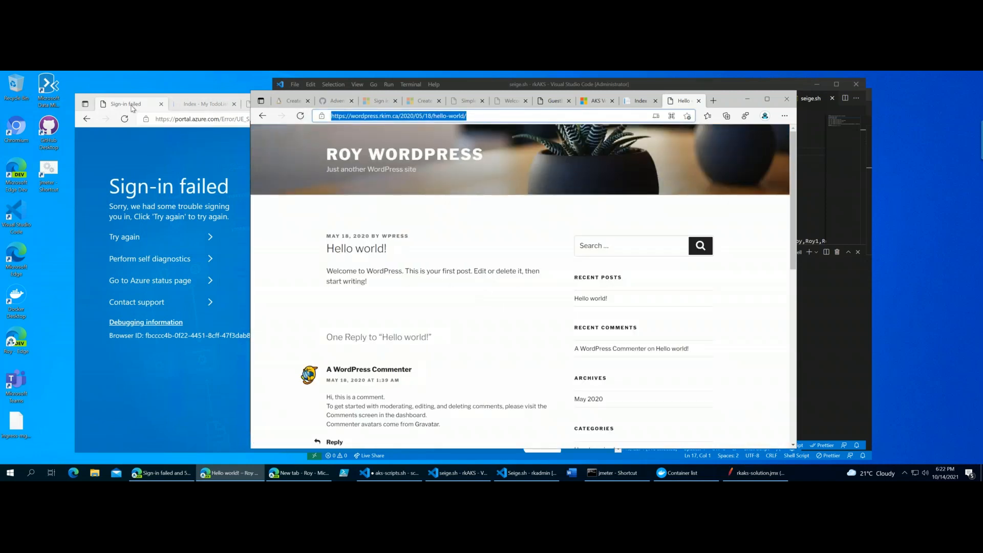
left_click(132, 107)
left_click(726, 105)
- Minimize the browser, return to JMeter and review the akshelloworld, bookinfo product page and the disabled wordpress and bookinfo requests
left_click(747, 99)
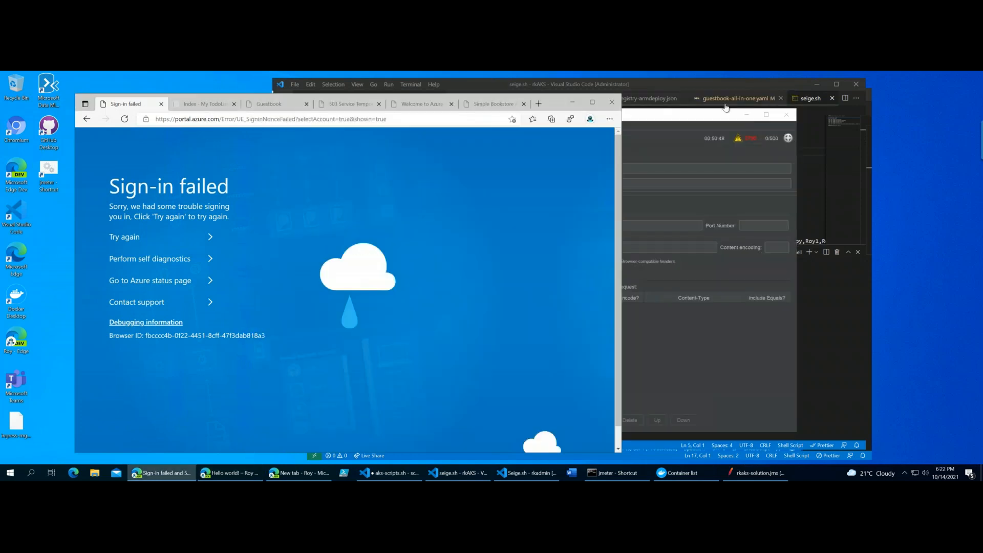
left_click(678, 354)
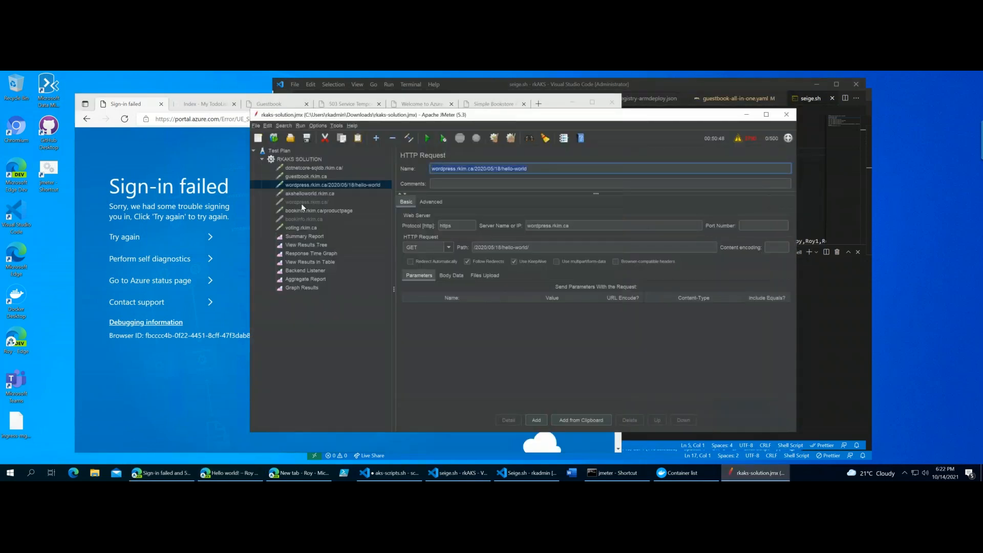
left_click(316, 195)
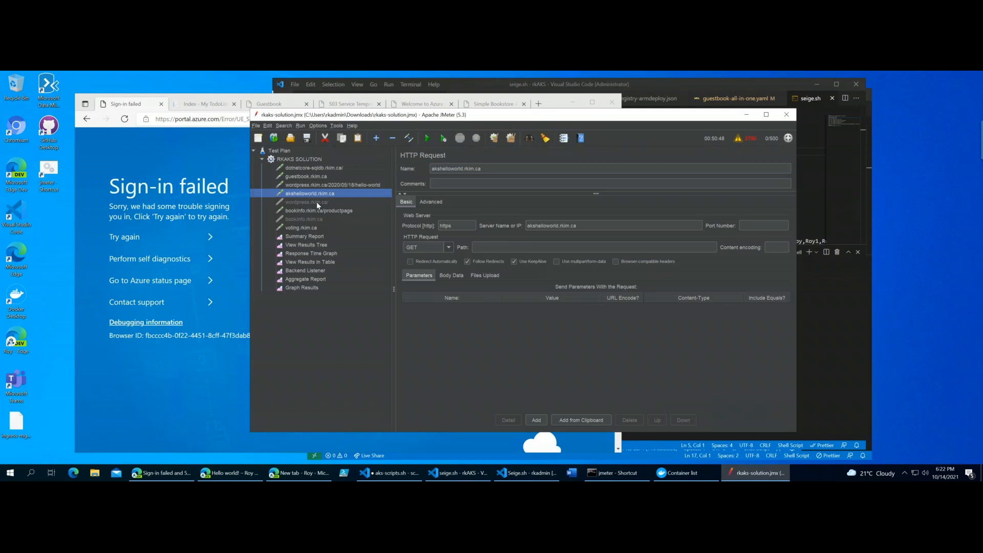
left_click(316, 201)
left_click(314, 210)
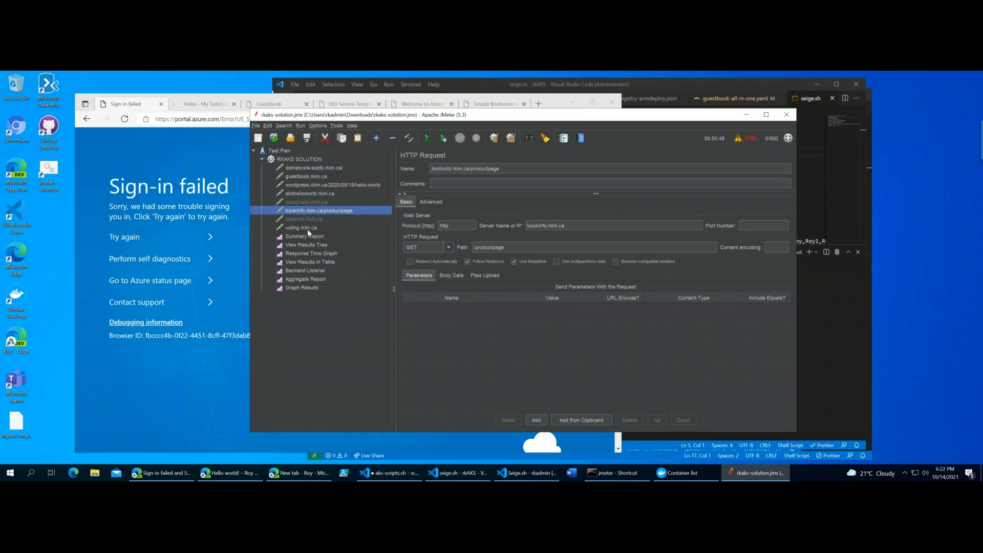
left_click(317, 219)
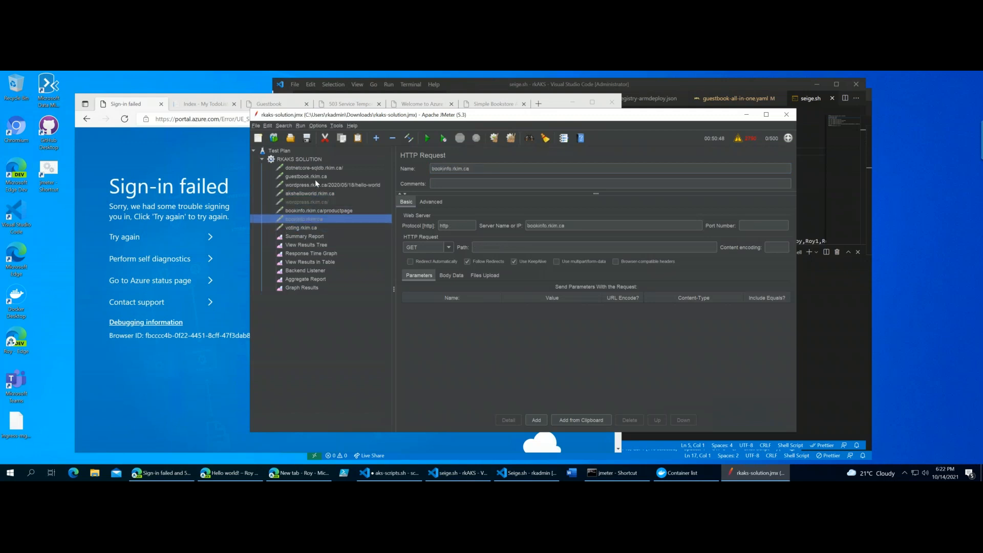
left_click(298, 202)
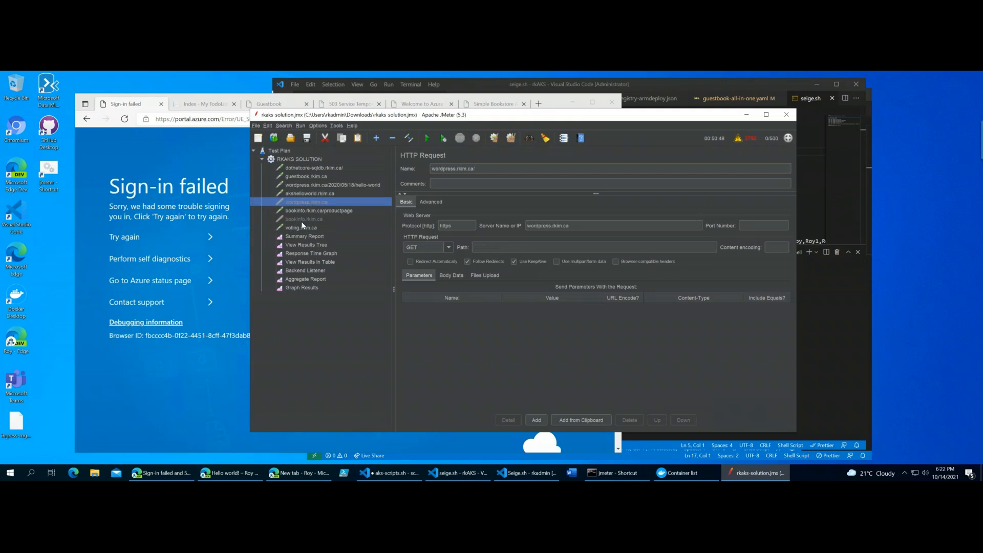
left_click(301, 220)
left_click_drag(563, 121, 542, 120)
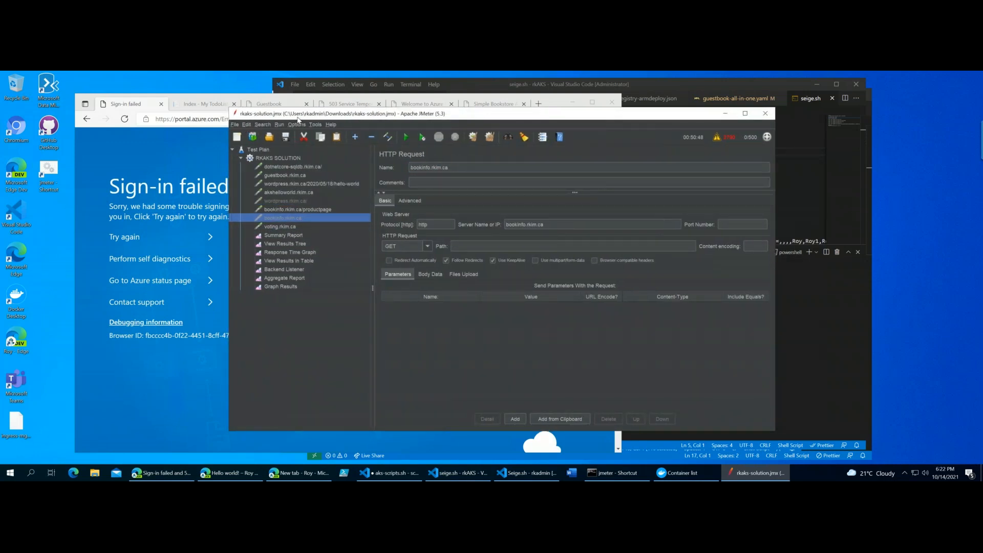
left_click_drag(297, 117, 300, 115)
left_click_drag(575, 115, 512, 127)
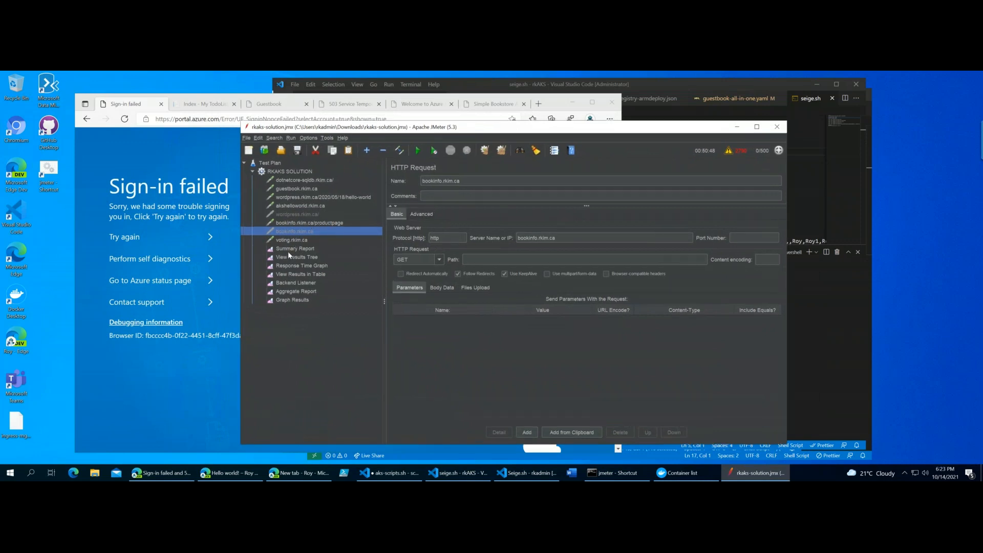
- Examine the name, protocol, server name and path fields of the dotnetcore-sqldb.rkim.ca request
left_click(296, 180)
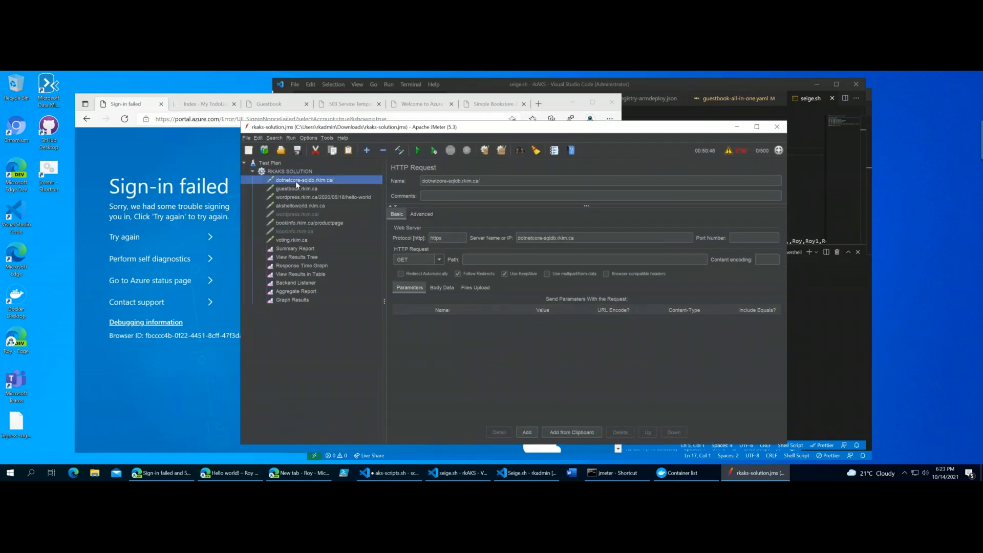
triple_click(445, 181)
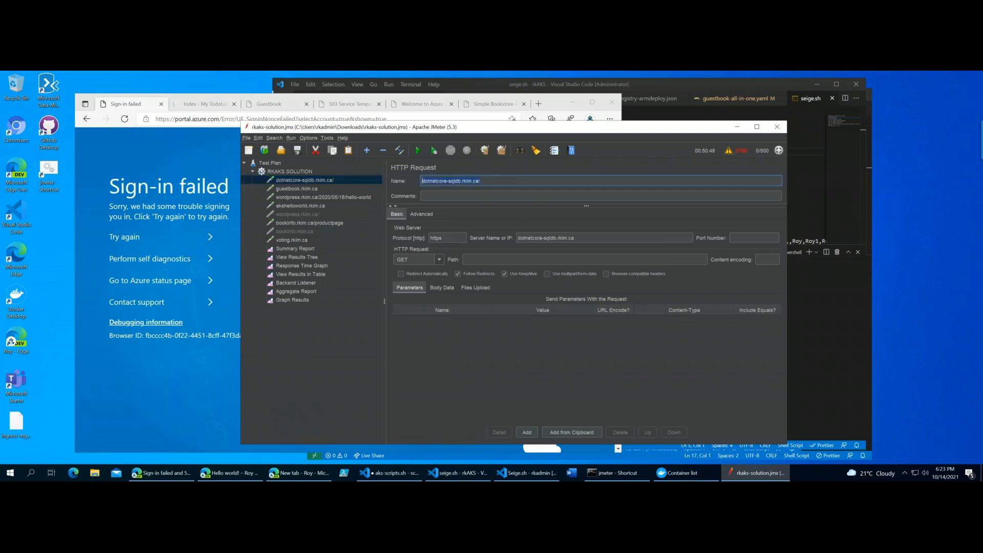
left_click(451, 237)
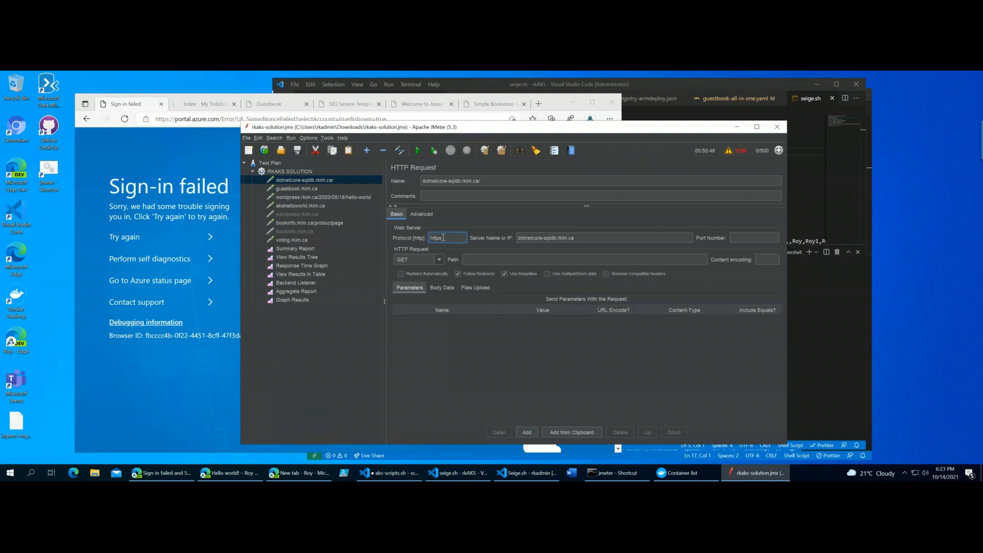
triple_click(579, 237)
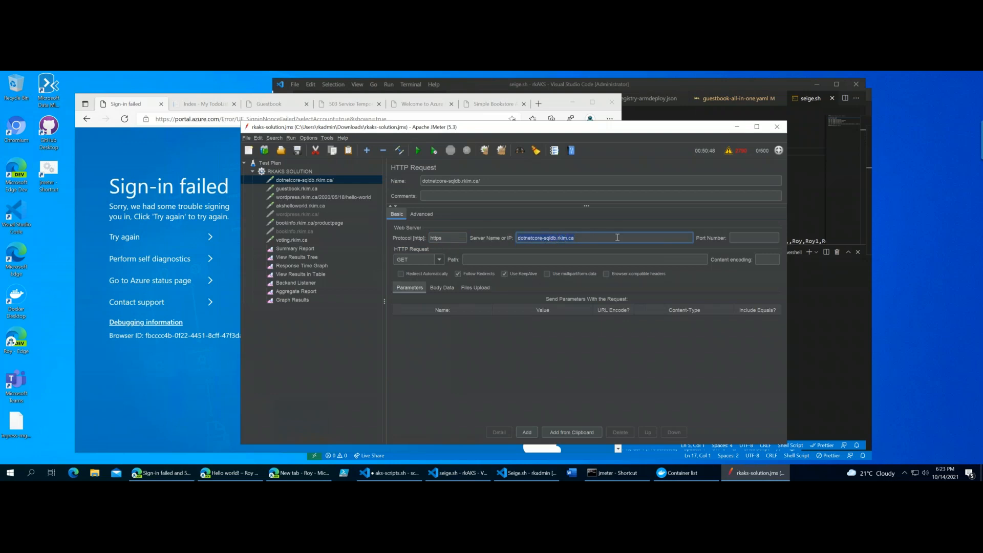
left_click(575, 237)
left_click(487, 262)
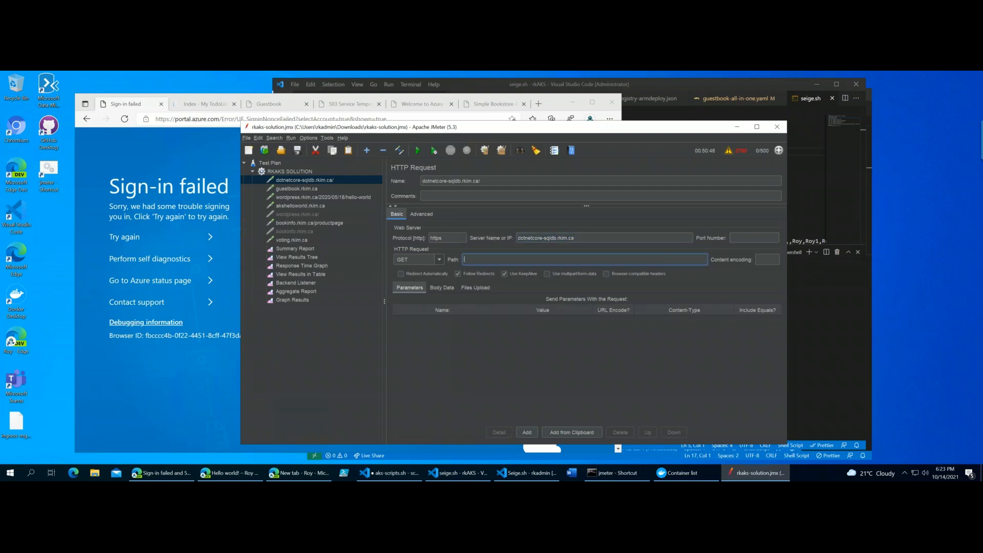
- Examine the path, parameters and body data of the wordpress.rkim.ca/2020/05/18/hello-world request
left_click(342, 198)
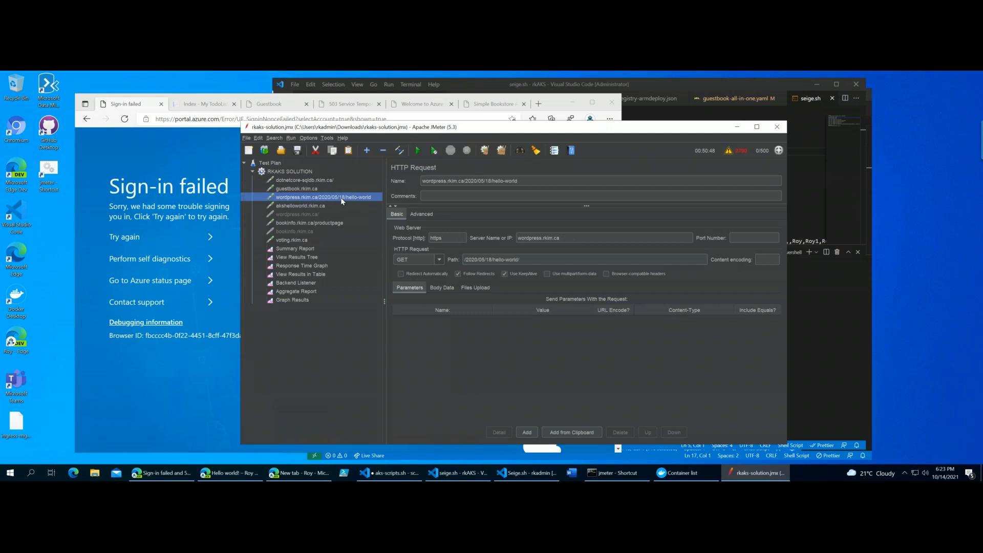
left_click(542, 256)
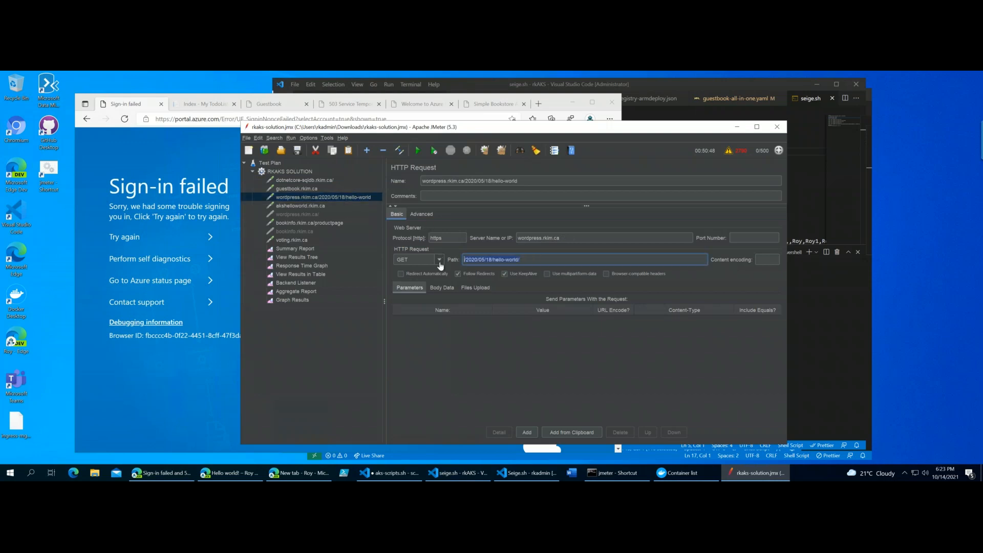
left_click(416, 288)
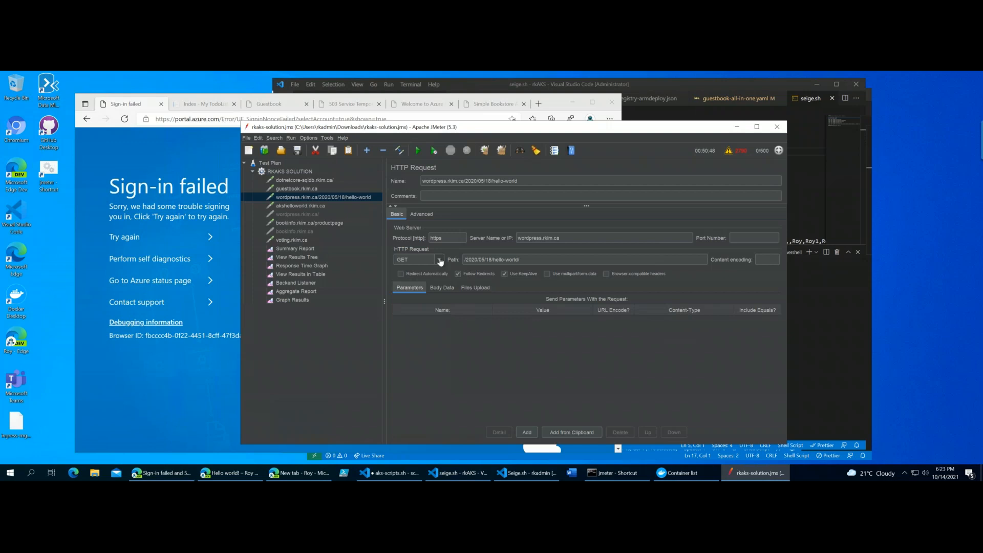
left_click(445, 286)
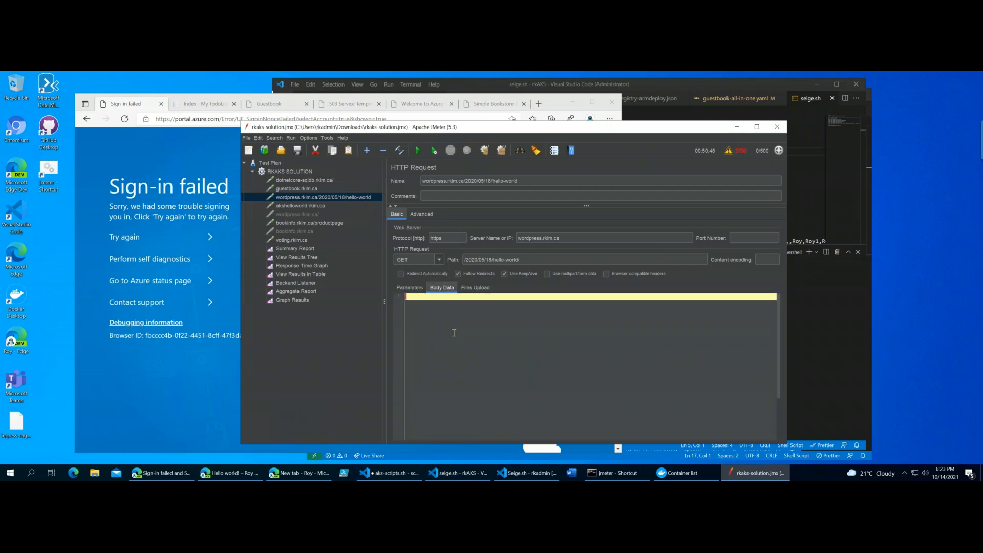
- Check the parameters, body data and advanced settings of the wordpress.rkim.ca/2020/05/18/hello-world request, and return to its basic settings
left_click(409, 287)
left_click(439, 287)
left_click(425, 215)
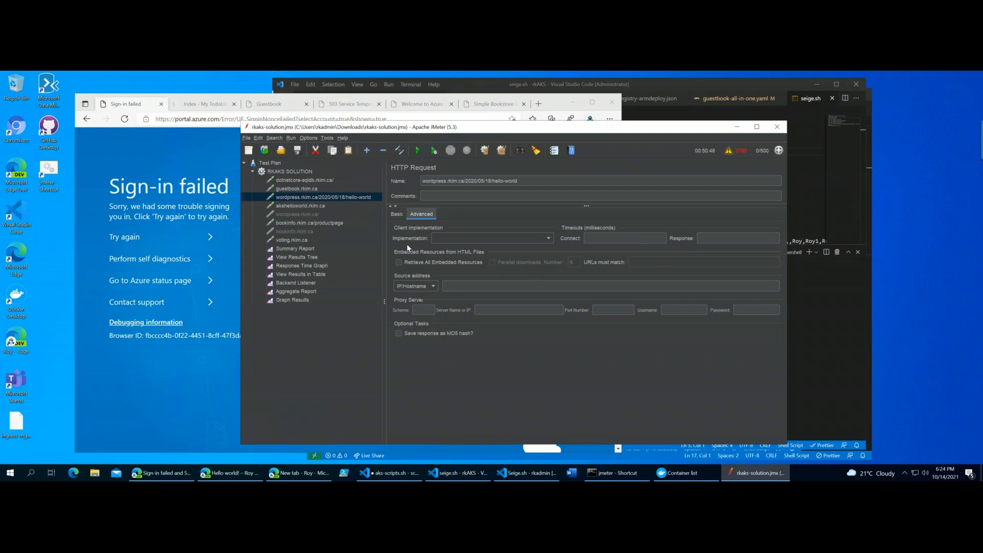
left_click(395, 214)
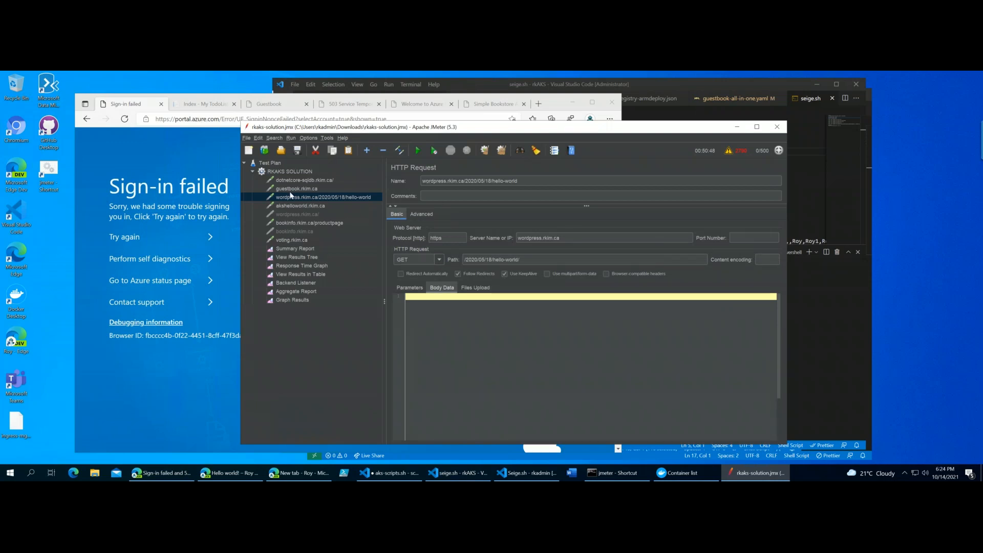
- Review the HTTP requests in the RKAKS SOLUTION thread group one after another, ending at voting.rkim.ca
left_click(300, 181)
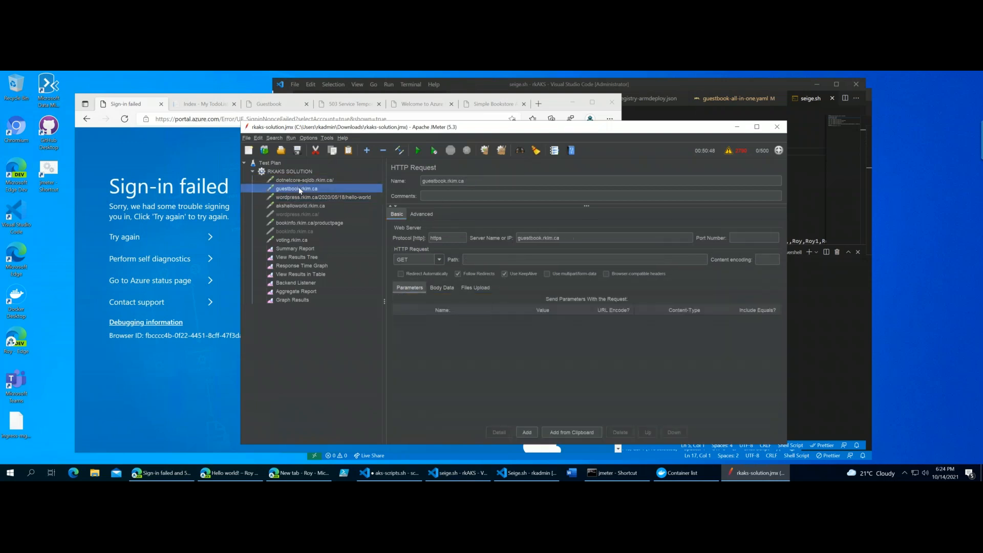
left_click(294, 197)
left_click(288, 206)
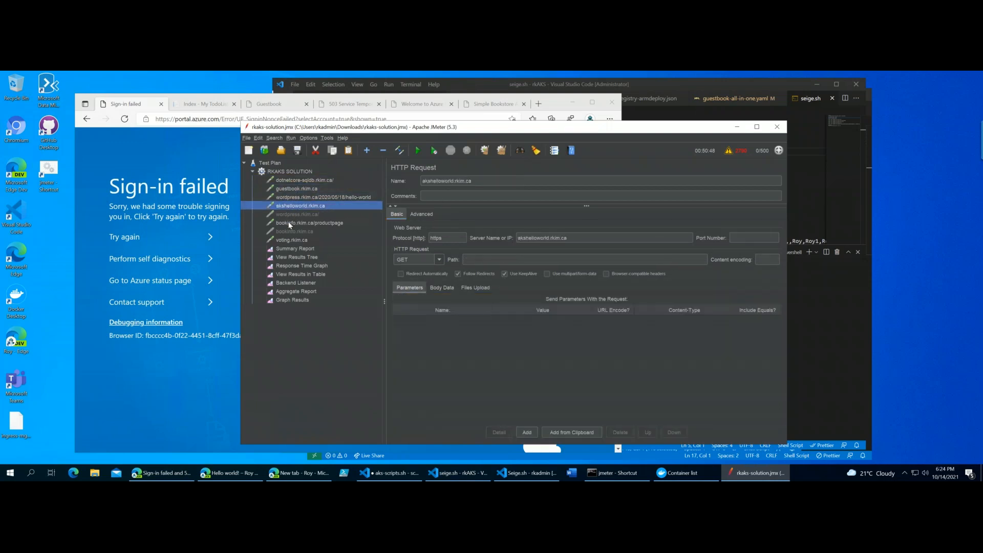
left_click(287, 223)
left_click(293, 239)
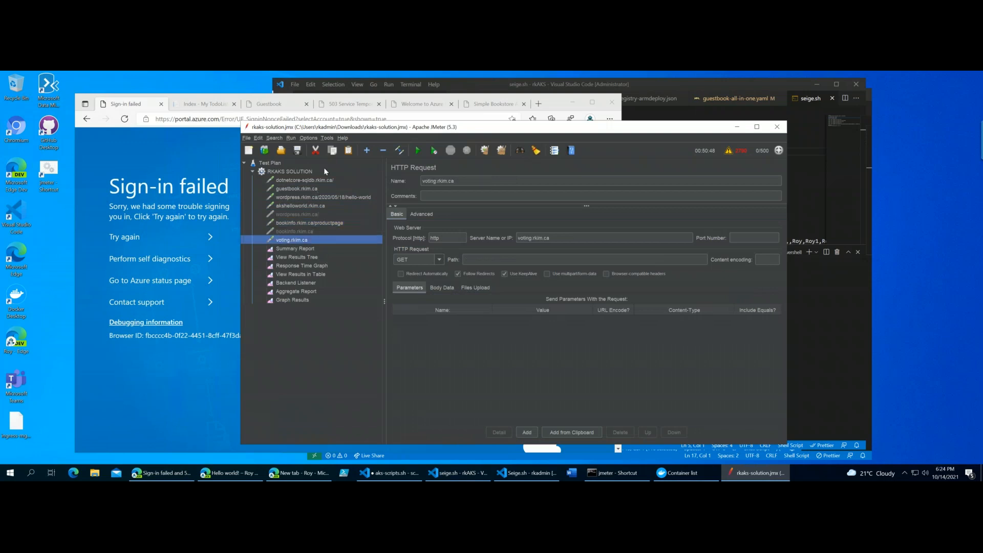
- Open the RKAKS SOLUTION thread group and highlight its number of threads (users) value
left_click(300, 172)
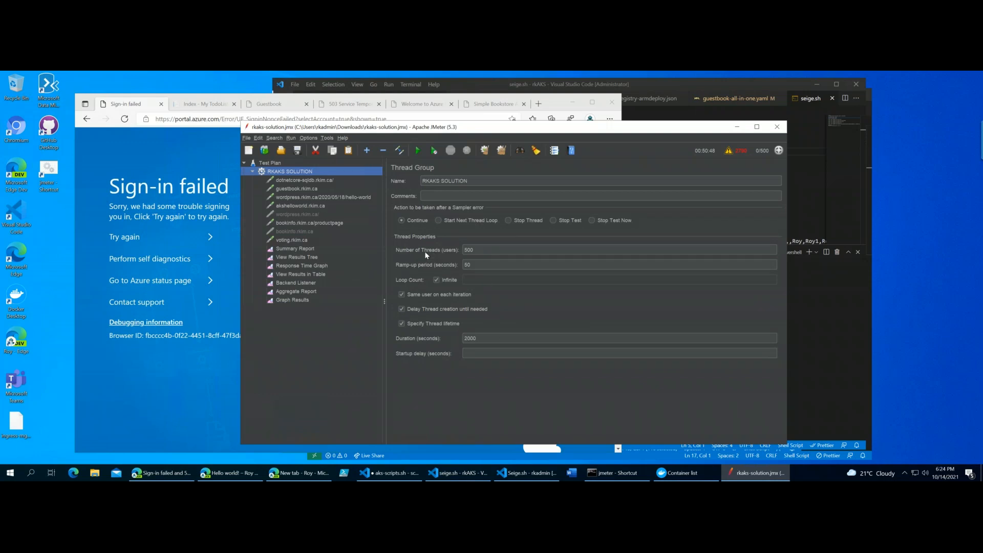
left_click(463, 249)
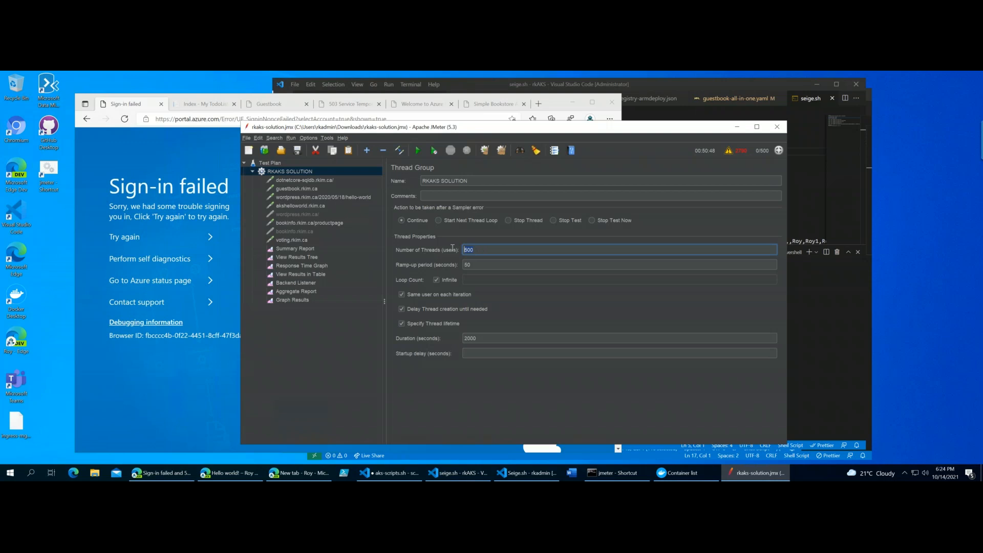
left_click_drag(497, 248, 451, 249)
- Open Task Manager and examine the machine's CPU performance graph, keeping the window beside JMeter
right_click(807, 477)
left_click(832, 433)
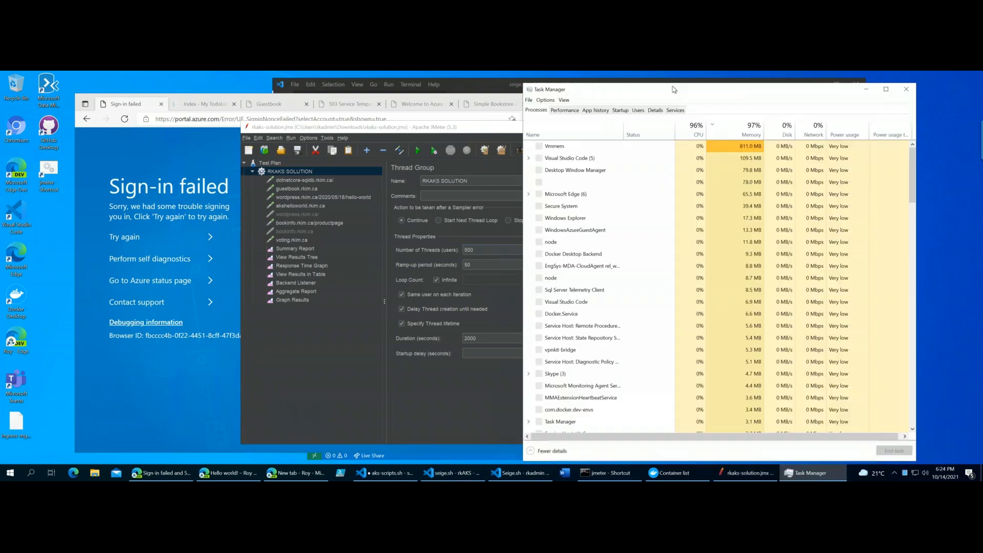
left_click_drag(674, 90, 519, 101)
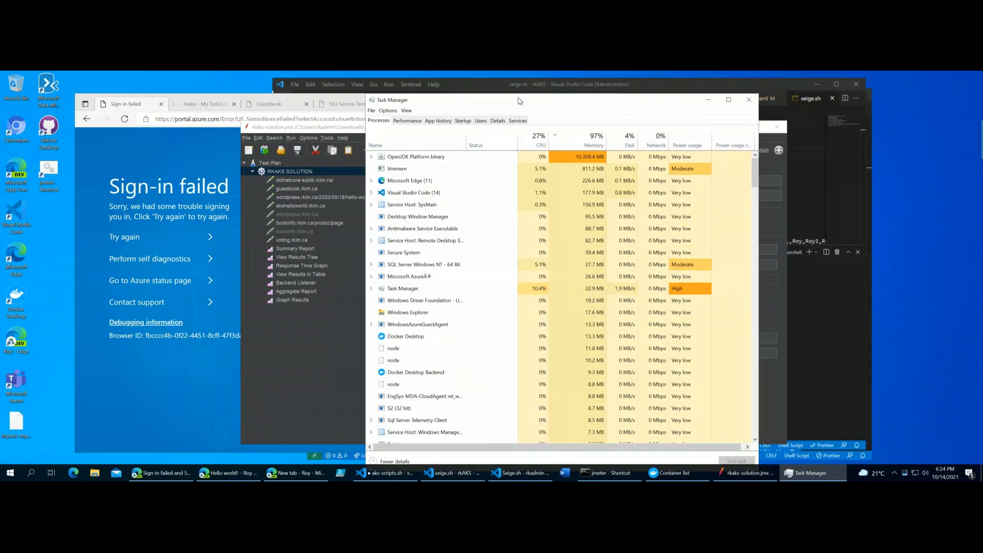
left_click(411, 124)
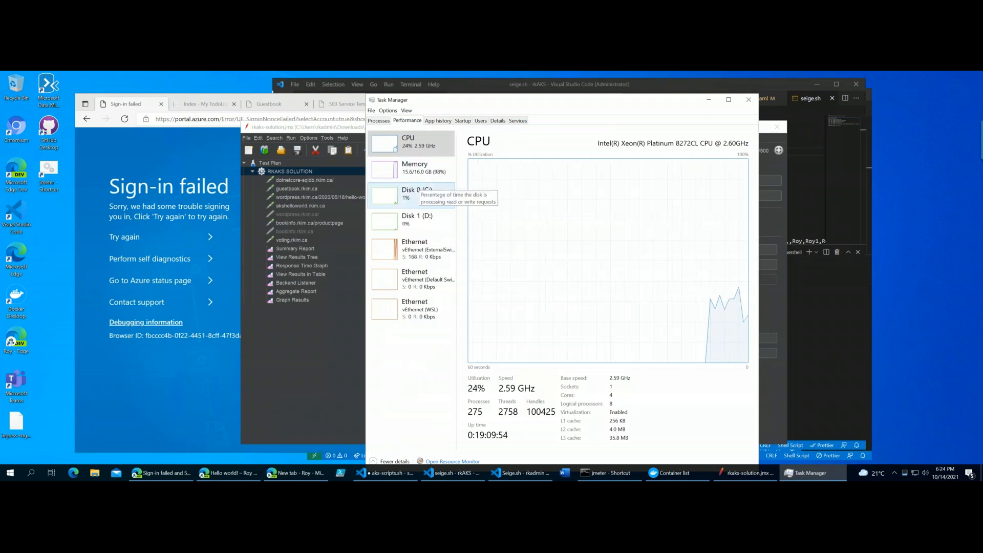
left_click_drag(473, 105, 545, 106)
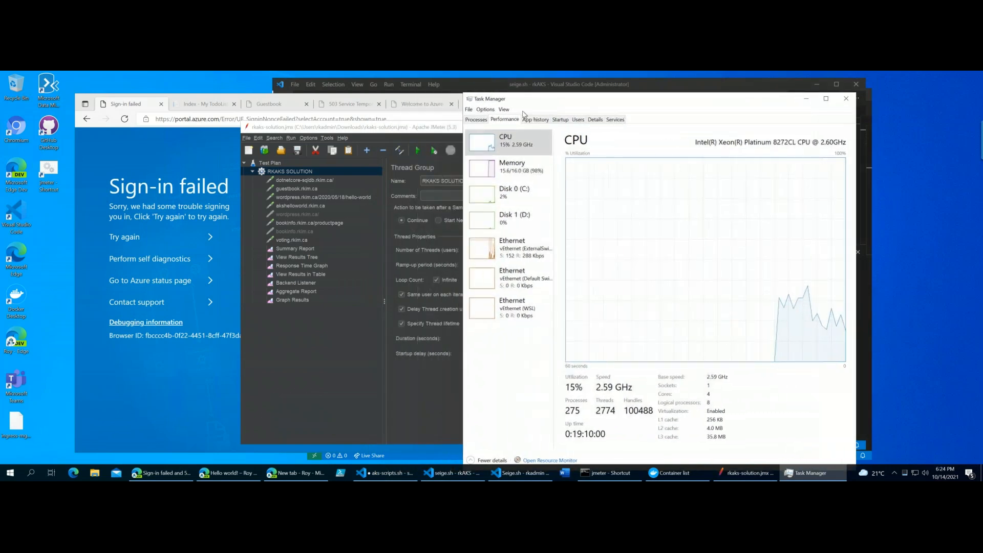
- Return to JMeter, check the thread group's ramp-up period and shift the window to uncover Task Manager's CPU graph
left_click(410, 133)
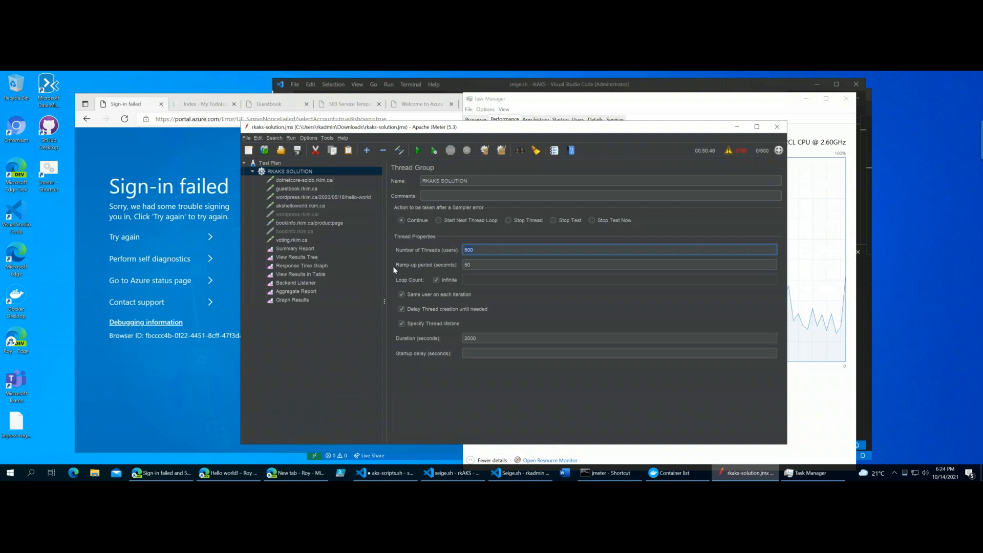
left_click(481, 265)
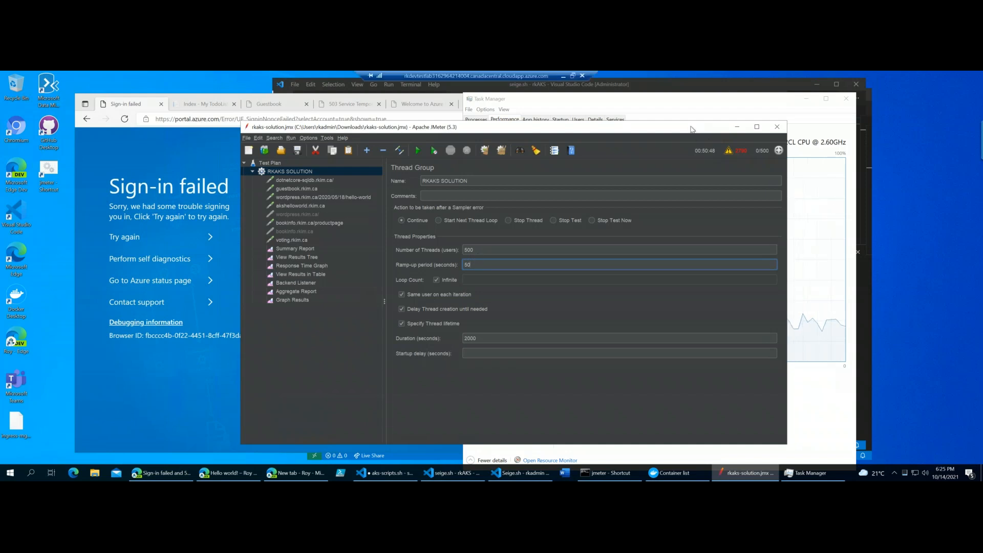
left_click_drag(695, 127, 566, 127)
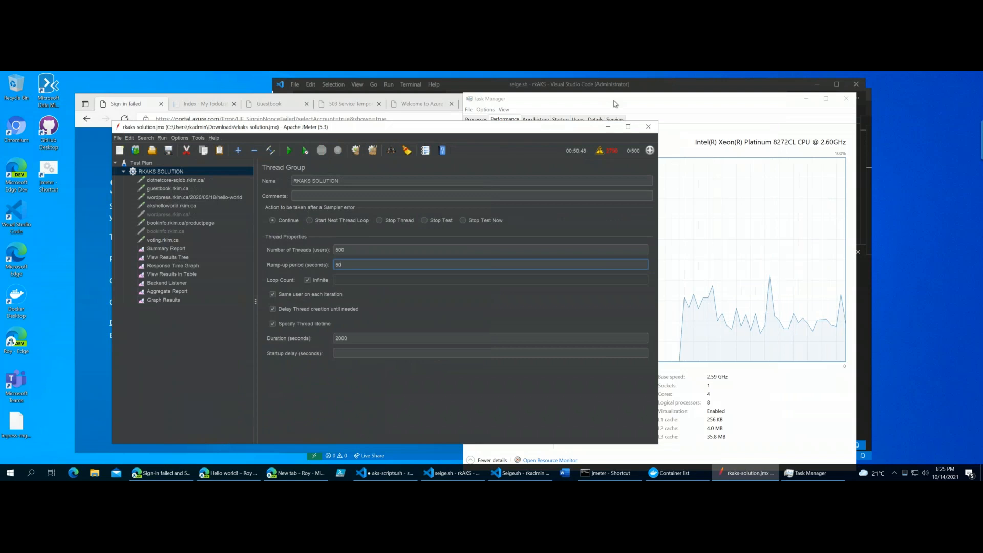
- Bring Task Manager forward and position it beside the JMeter thread group to view the CPU performance
left_click(603, 98)
left_click_drag(603, 98, 537, 91)
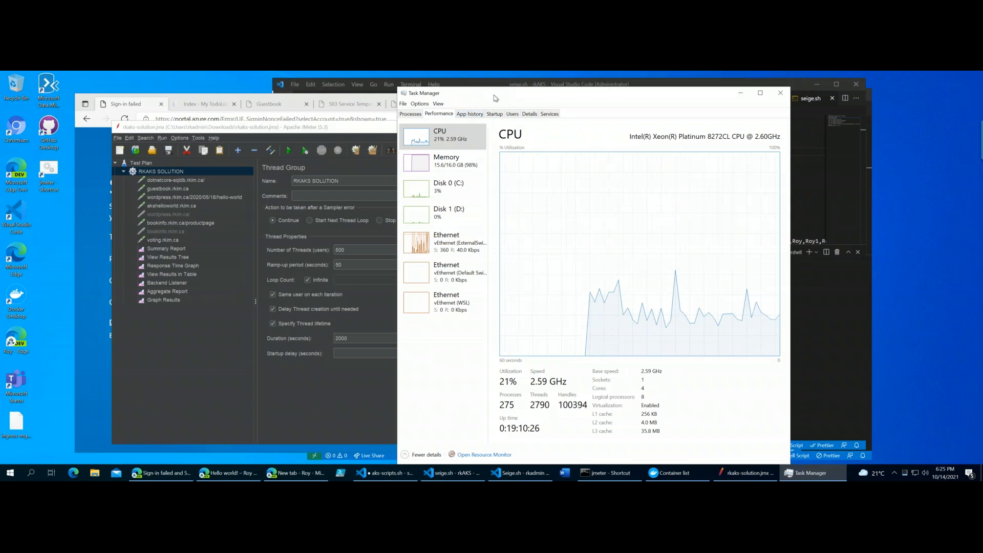
left_click_drag(486, 97, 505, 98)
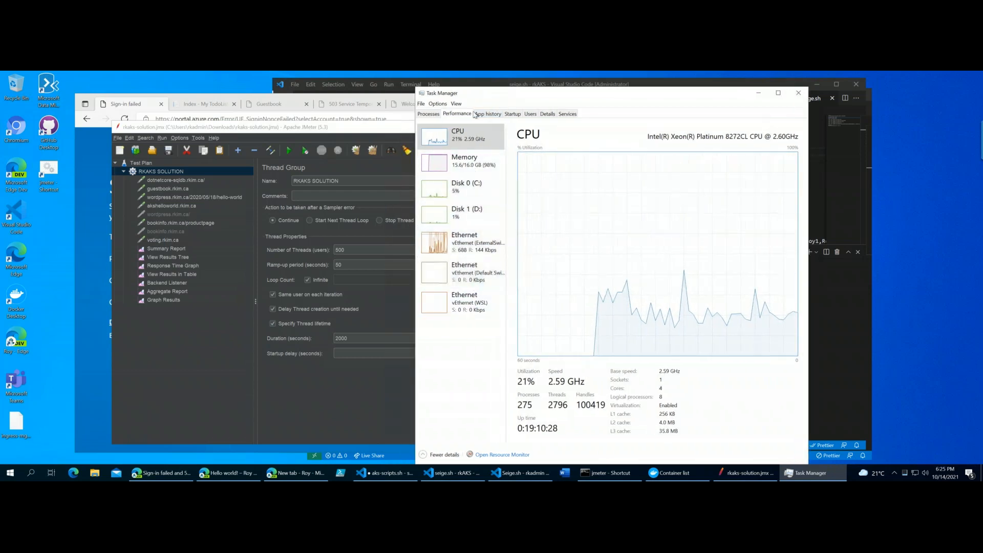
- Switch back to JMeter, reposition its window over Task Manager and highlight the thread group's number of threads
left_click_drag(375, 132, 429, 132)
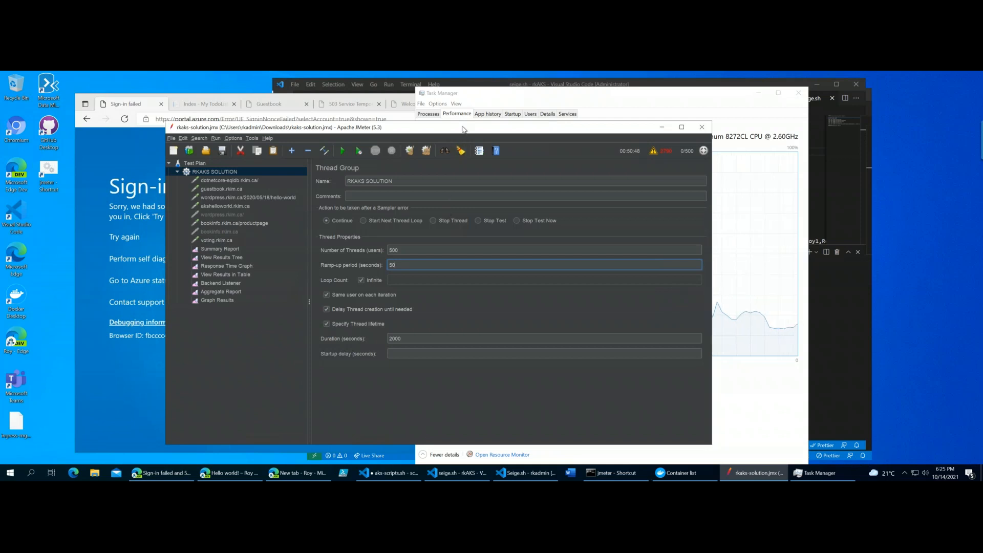
left_click_drag(470, 132, 502, 127)
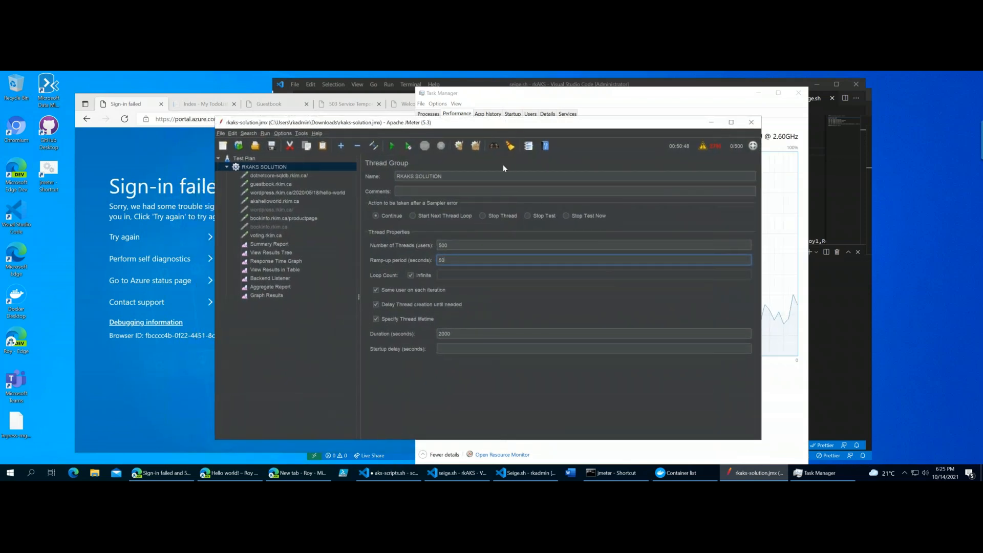
double_click(452, 246)
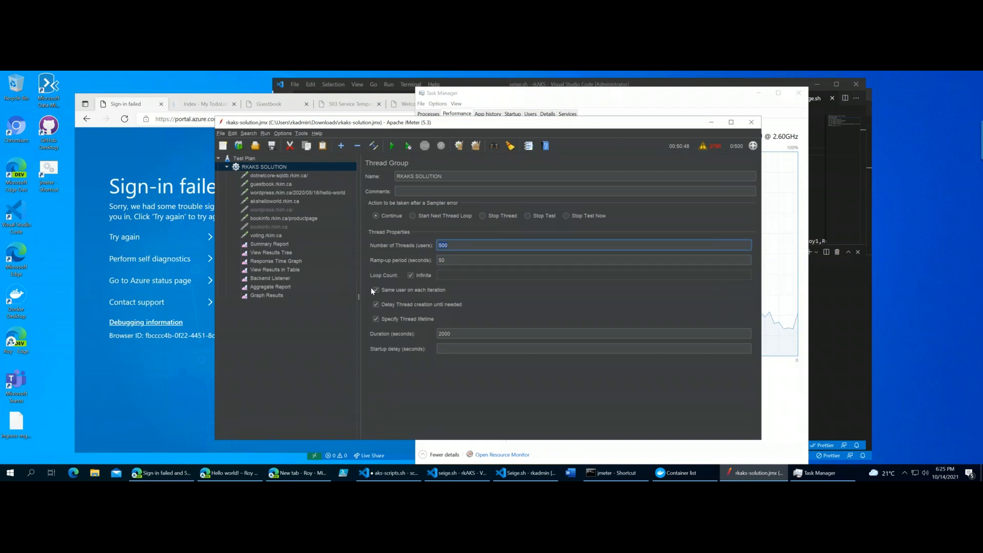
- Go through the dotnetcore-sqldb, guestbook, wordpress hello-world and akshelloworld requests in their execution order
left_click(266, 176)
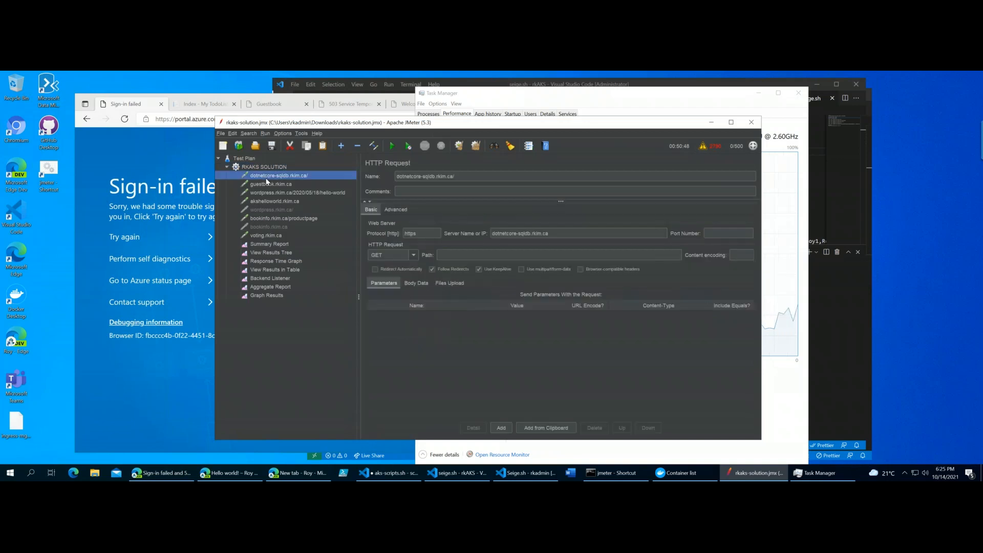
left_click(266, 185)
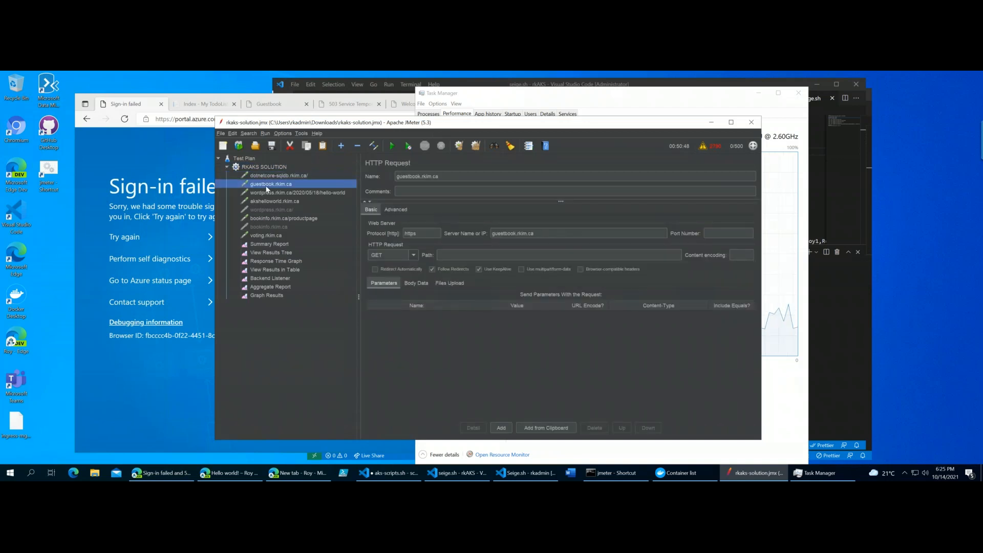
left_click(269, 190)
left_click(269, 202)
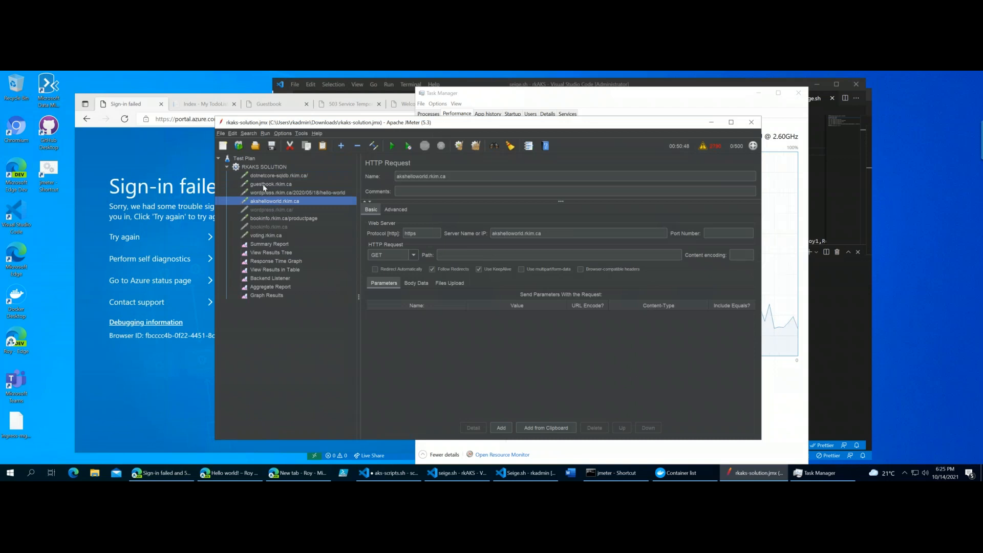
- Reopen the RKAKS SOLUTION thread group and examine its duration in seconds and number of threads
left_click(275, 167)
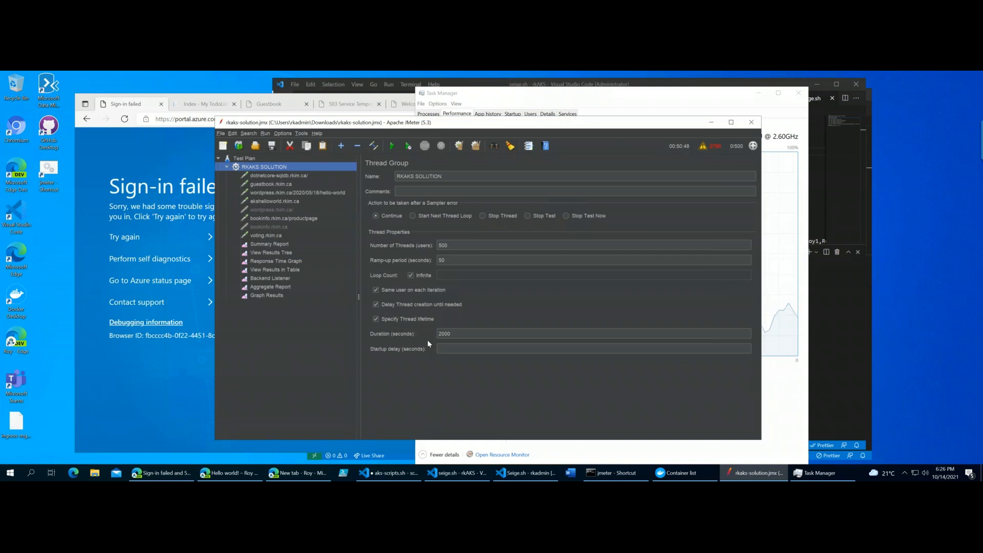
left_click(464, 337)
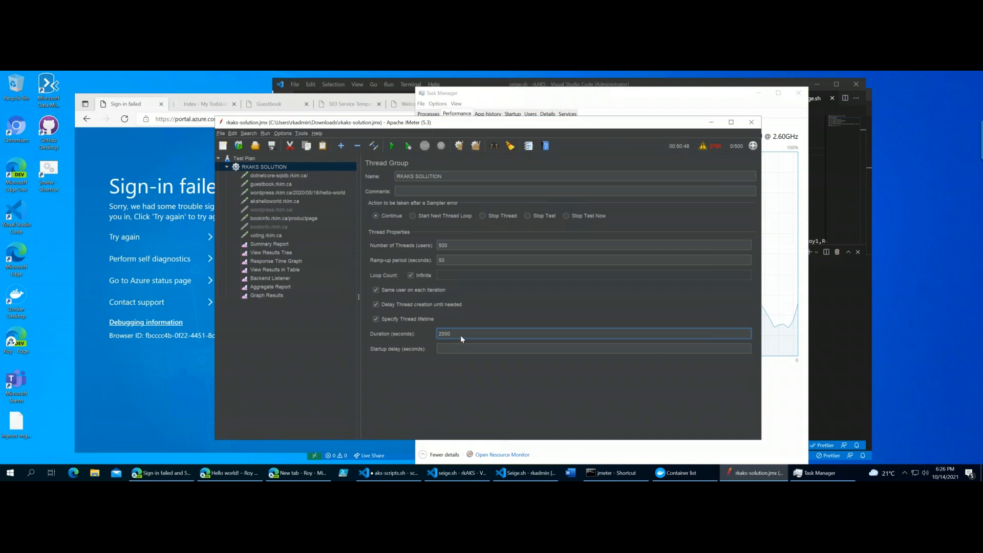
double_click(439, 333)
double_click(491, 333)
double_click(442, 245)
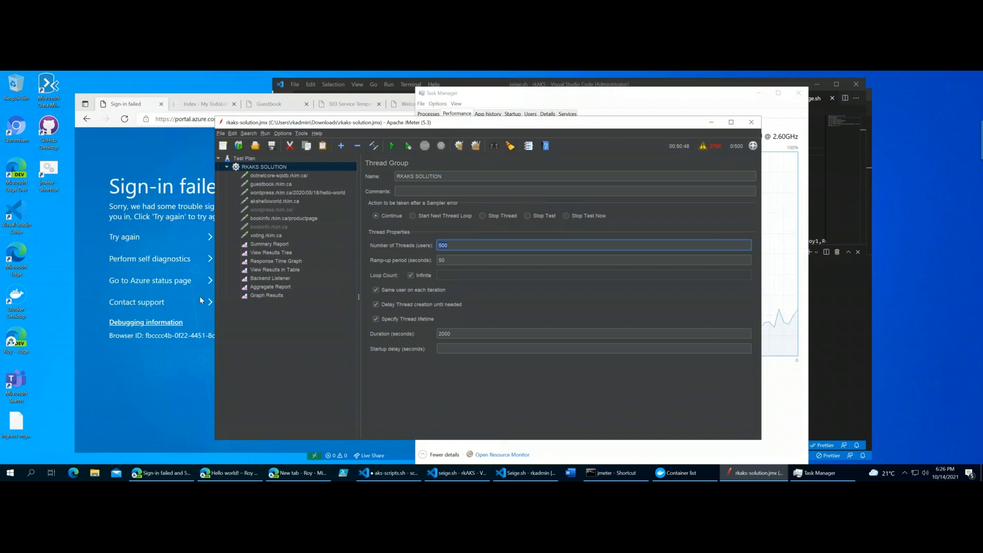
- Add a TCP Sampler to the RKAKS SOLUTION thread group and look through its server name, text to send, username and TCPClient classname fields
right_click(267, 167)
mouse_move(285, 174)
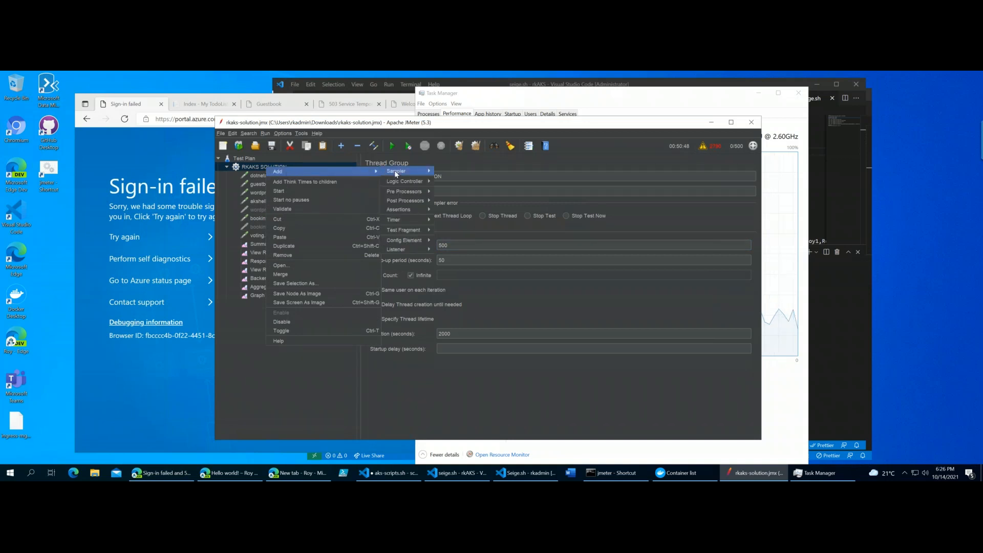
mouse_move(397, 173)
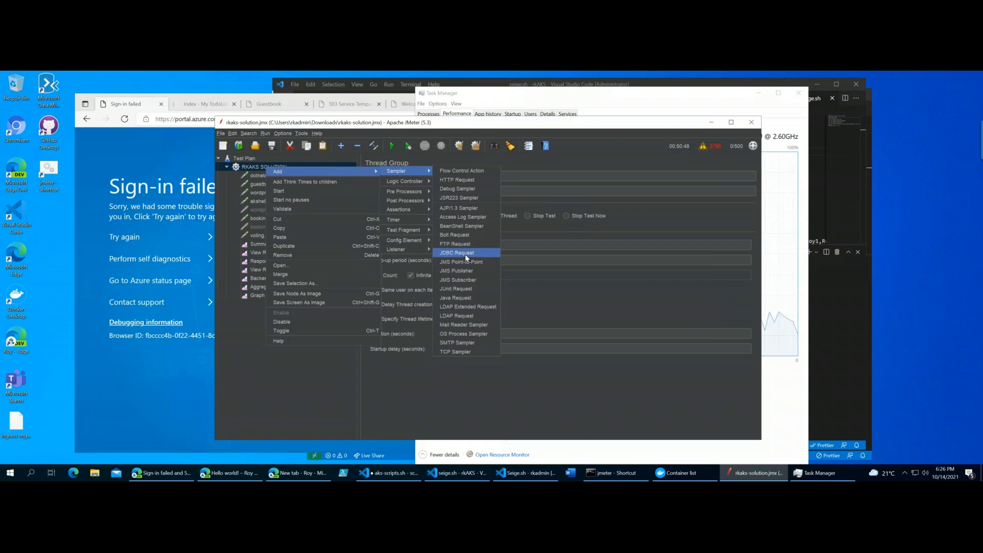
left_click(467, 353)
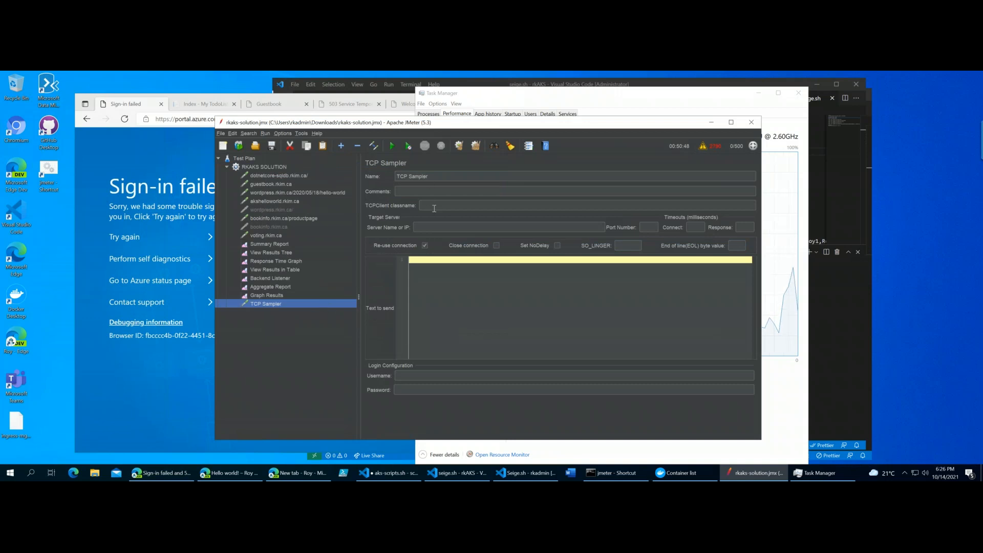
left_click(429, 225)
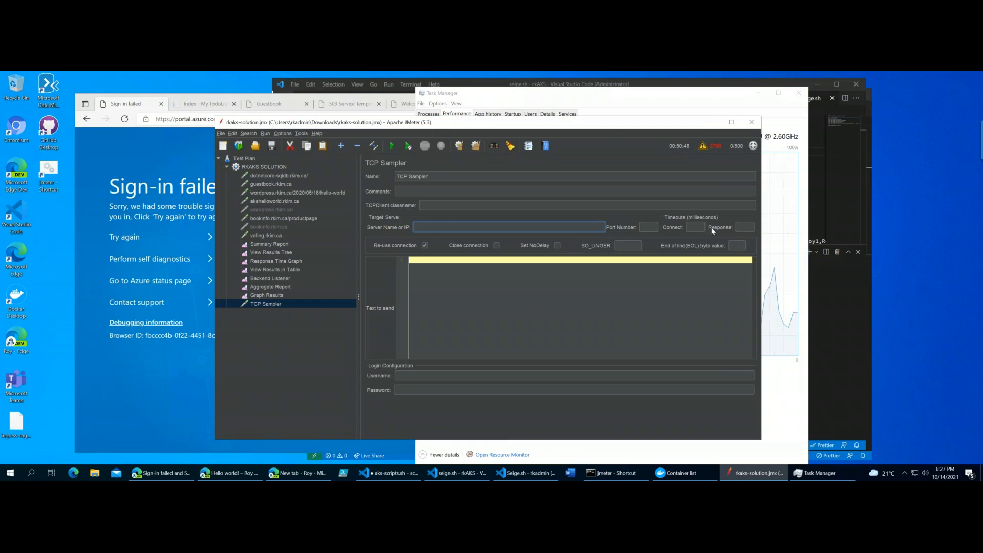
left_click(443, 334)
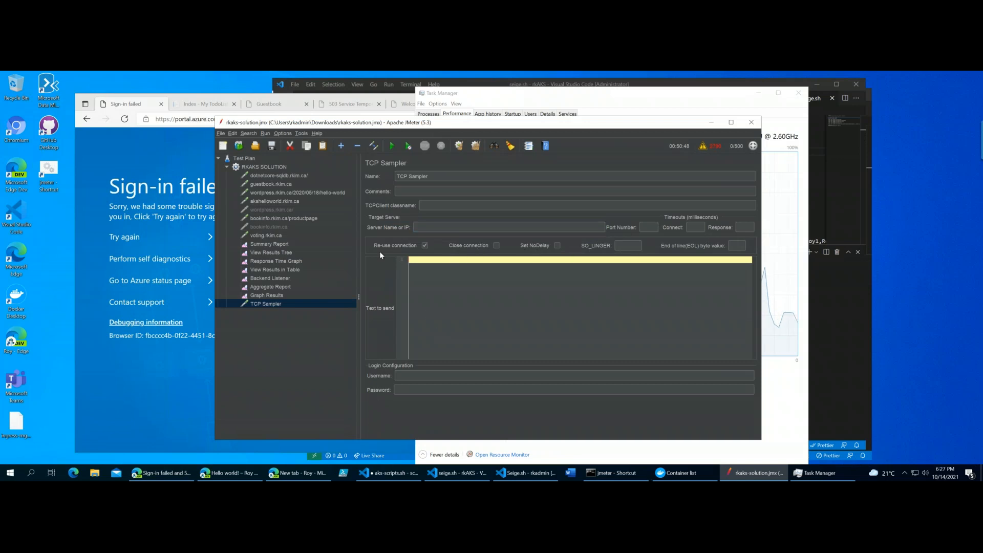
left_click(428, 376)
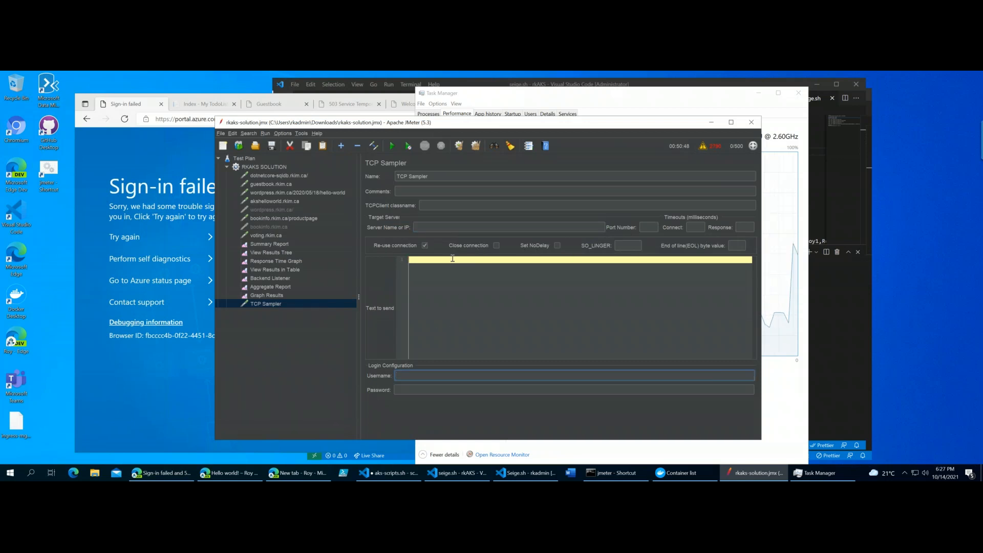
left_click(427, 207)
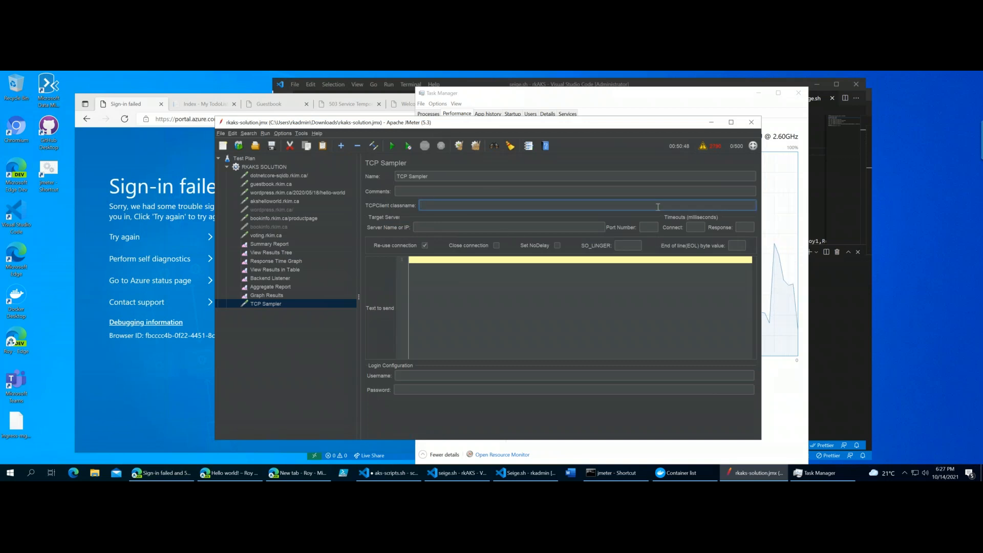
- Remove the TCP Sampler from the thread group and open the bookinfo.rkim.ca/productpage request
right_click(296, 305)
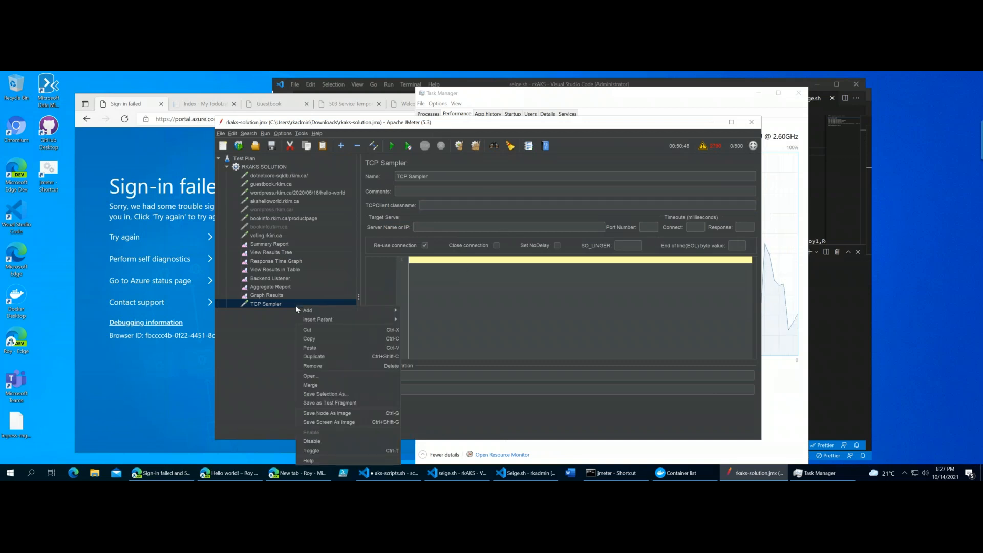
left_click(325, 366)
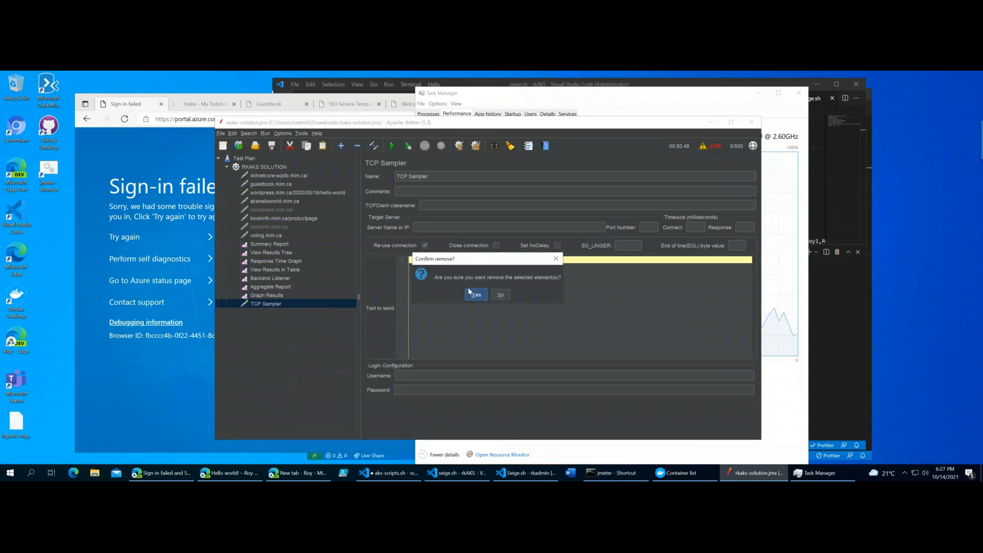
left_click(476, 295)
left_click(276, 219)
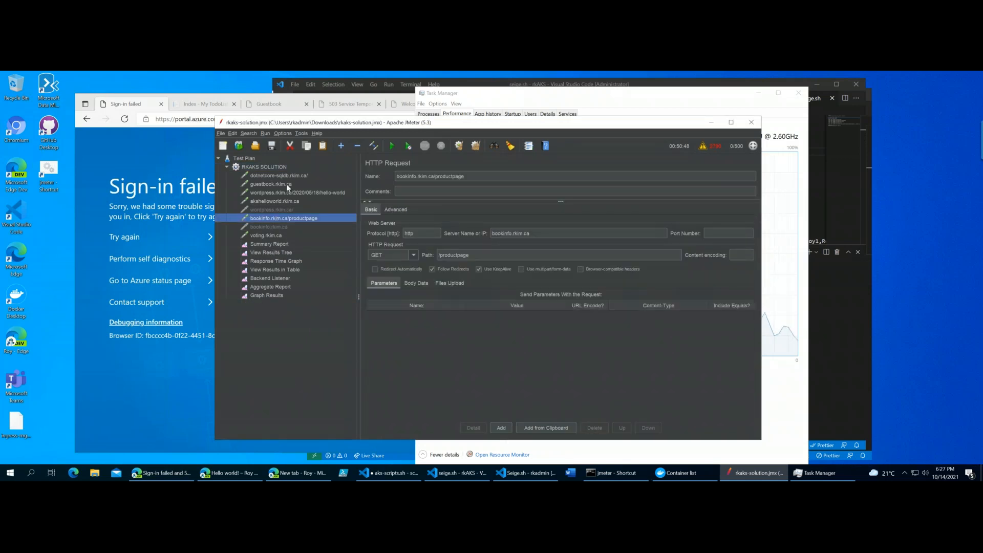
- Look through the assertion, post-processor and other element types that can be added to the RKAKS SOLUTION thread group
left_click(285, 167)
right_click(285, 168)
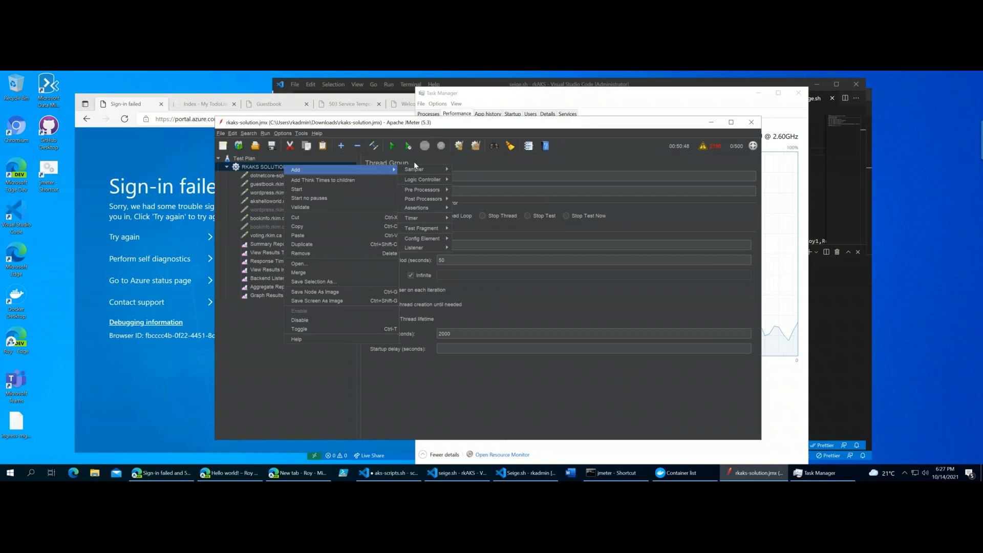
mouse_move(426, 179)
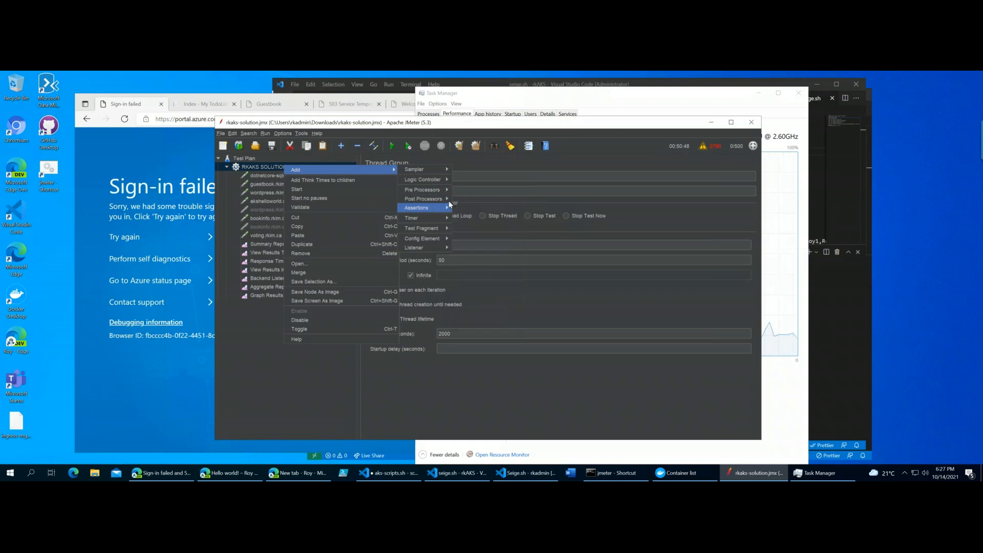
mouse_move(450, 200)
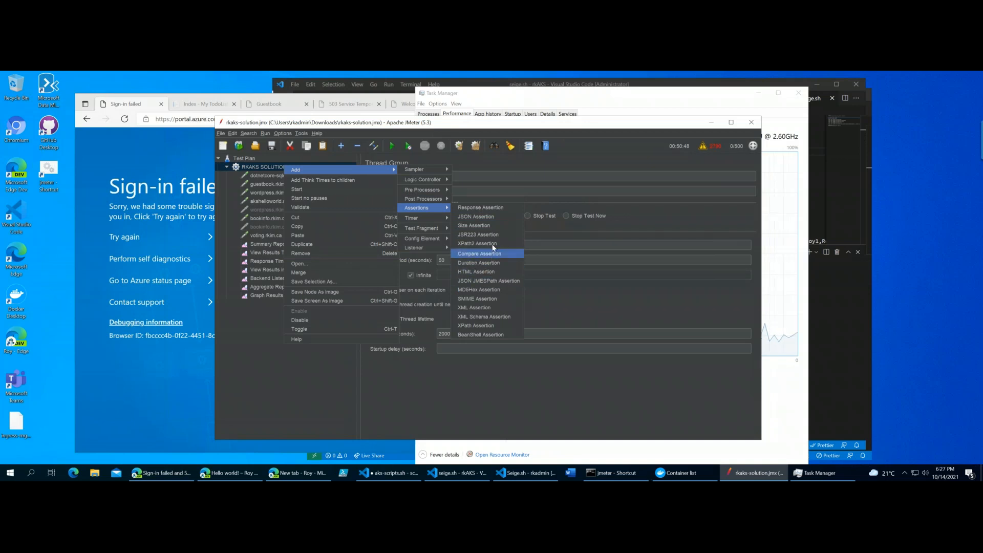
mouse_move(428, 199)
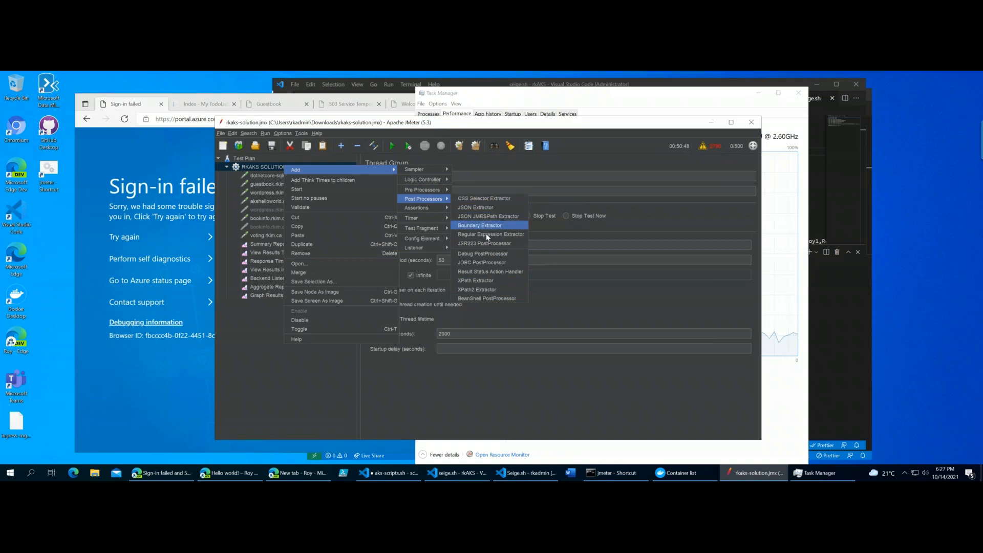
mouse_move(435, 218)
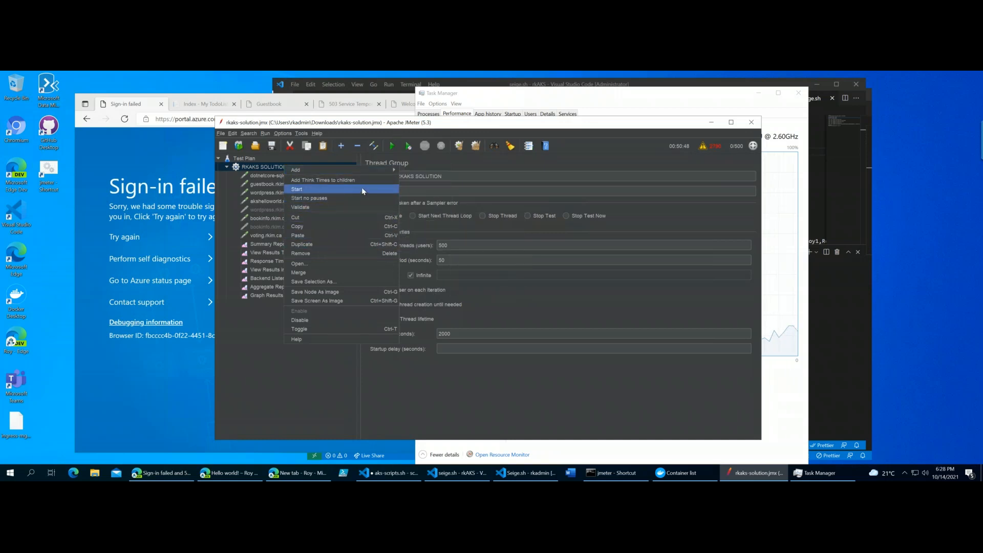
left_click(319, 124)
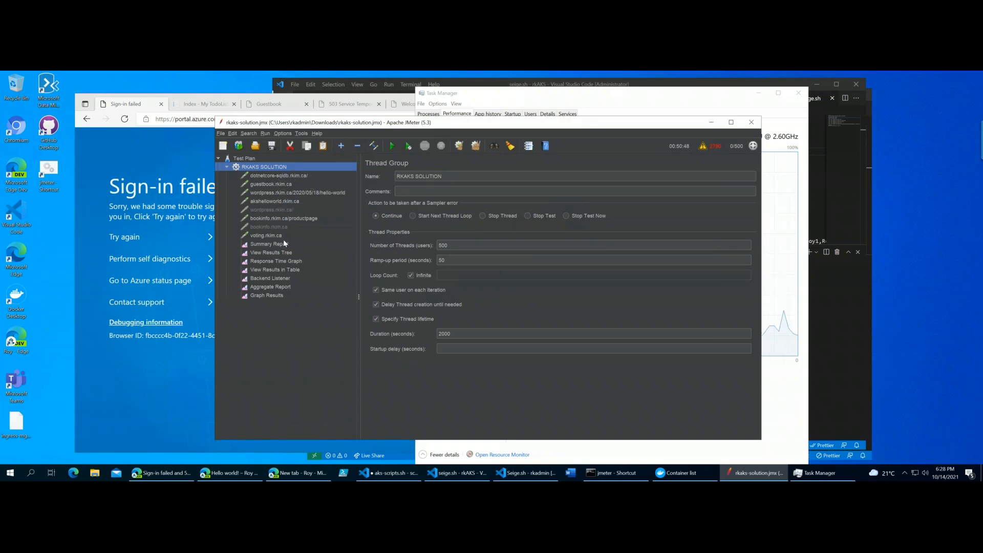
right_click(308, 169)
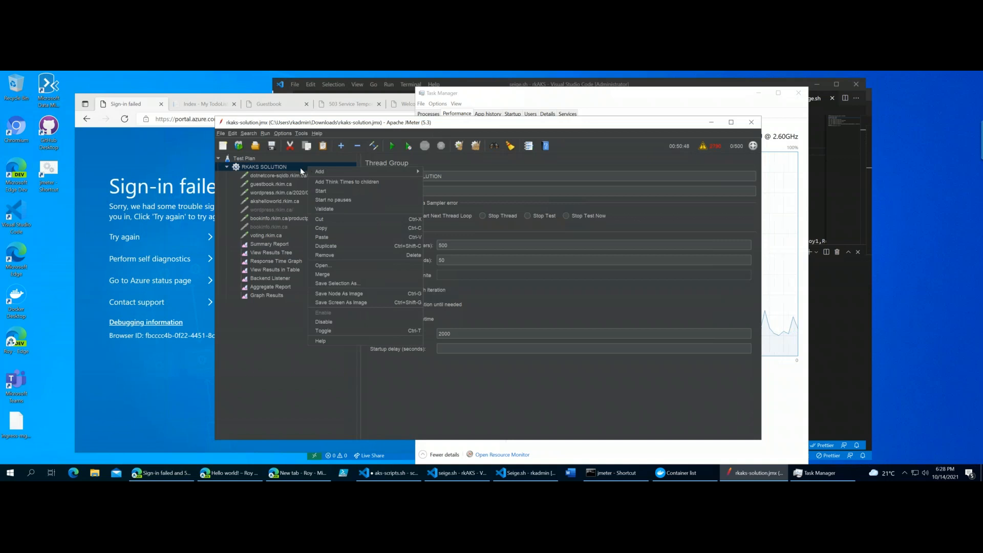
left_click(322, 123)
left_click_drag(325, 123, 344, 119)
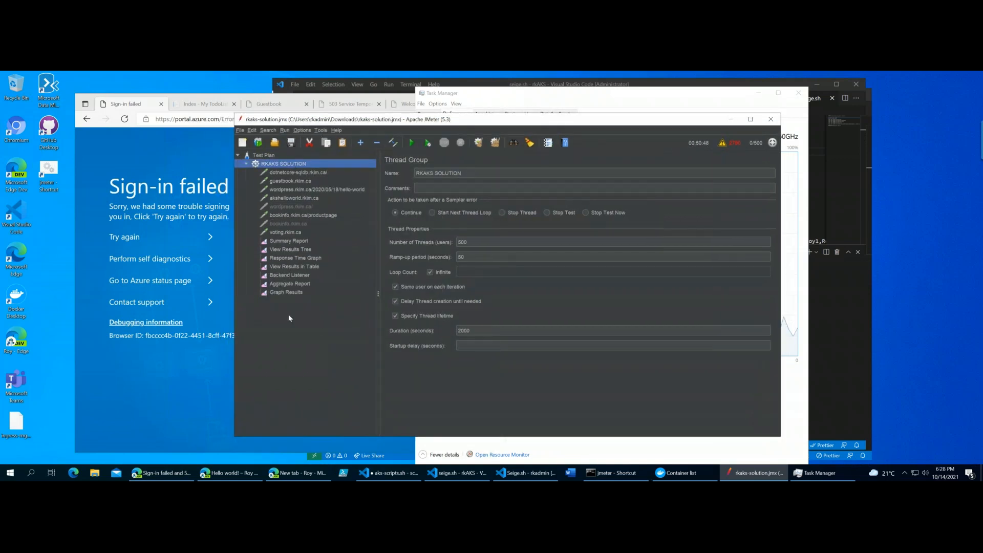
right_click(313, 168)
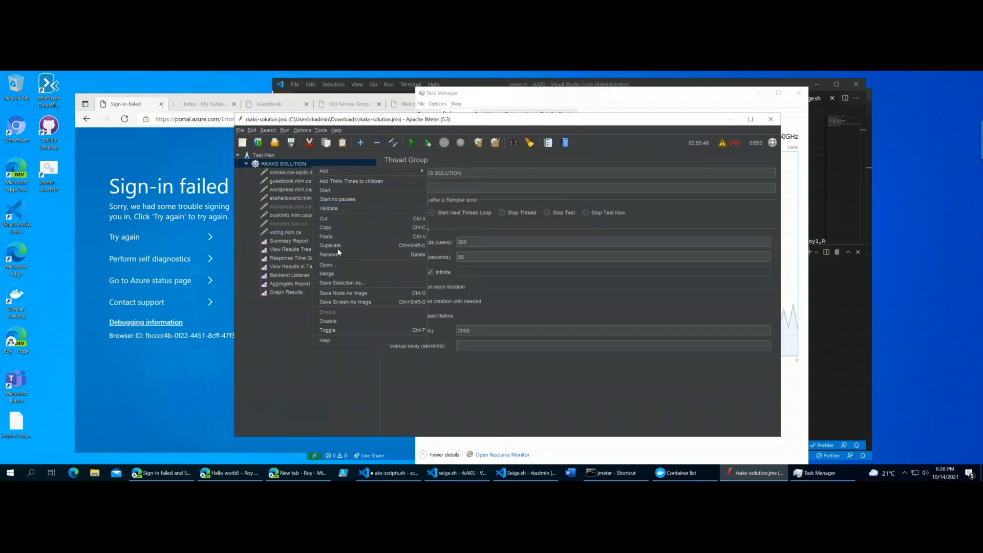
left_click(290, 368)
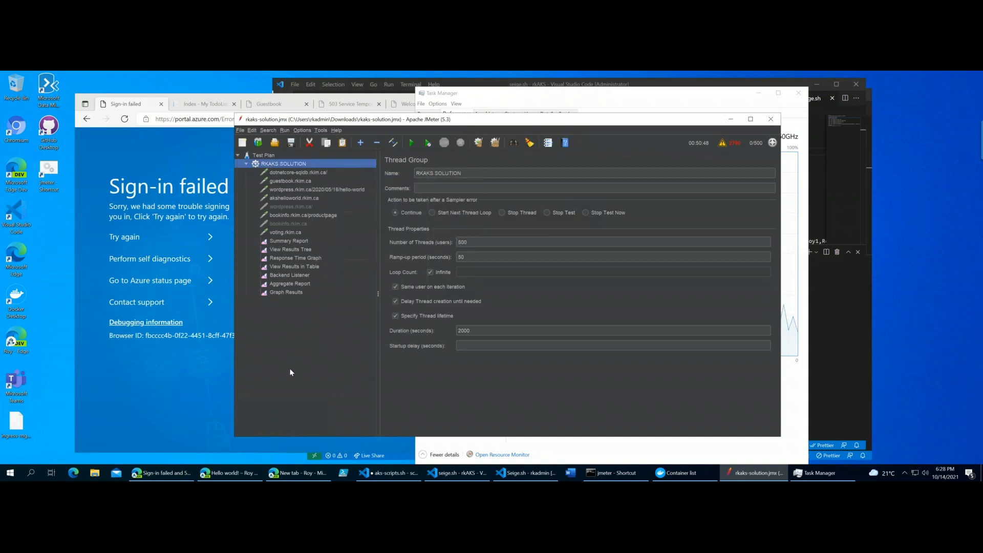
- Add an If Controller to the RKAKS SOLUTION thread group and place it above the dotnetcore-sqldb.rkim.ca request
right_click(326, 165)
mouse_move(381, 170)
mouse_move(473, 172)
left_click(507, 181)
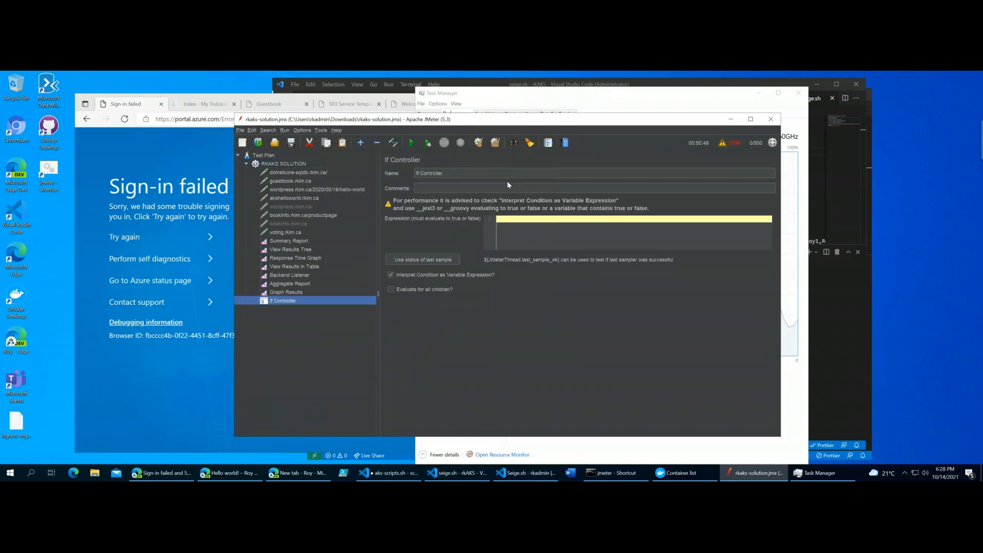
left_click_drag(288, 299, 295, 177)
left_click(298, 180)
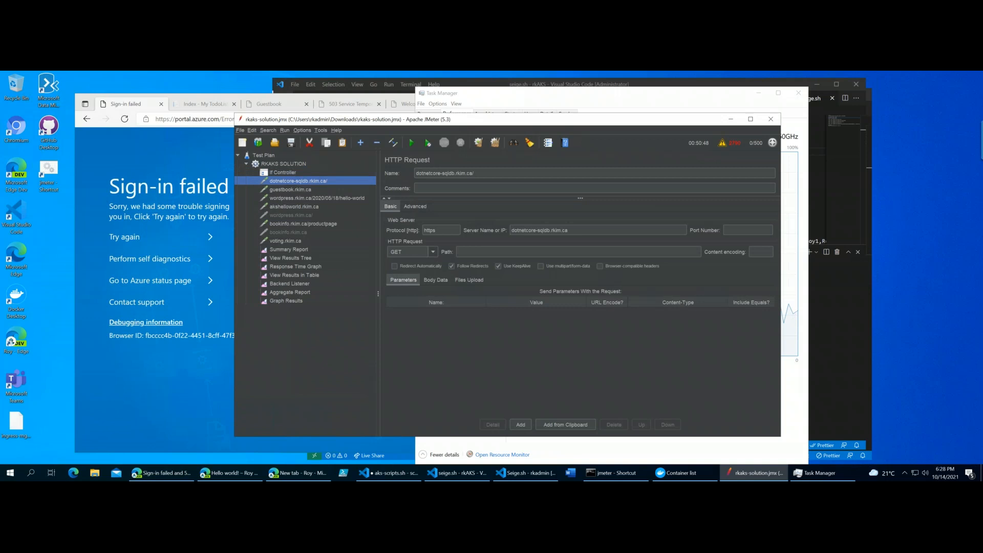
- Remove the If Controller from the RKAKS SOLUTION thread group
left_click(287, 174)
right_click(287, 172)
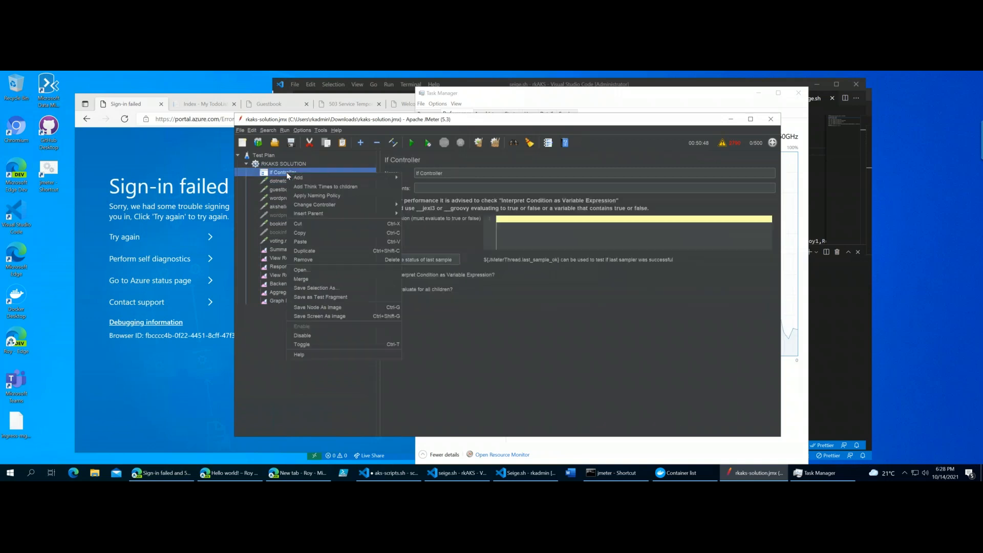
left_click(315, 260)
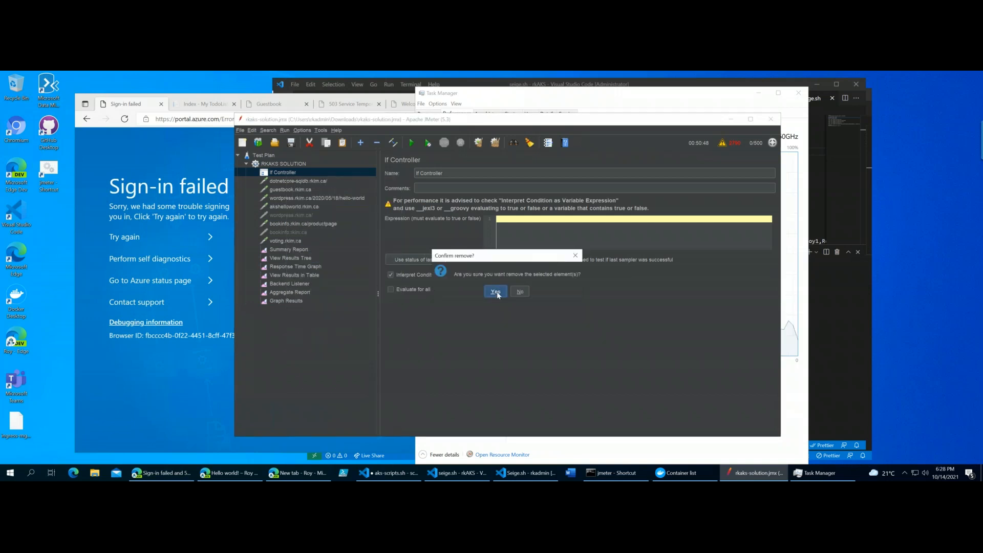
left_click(496, 291)
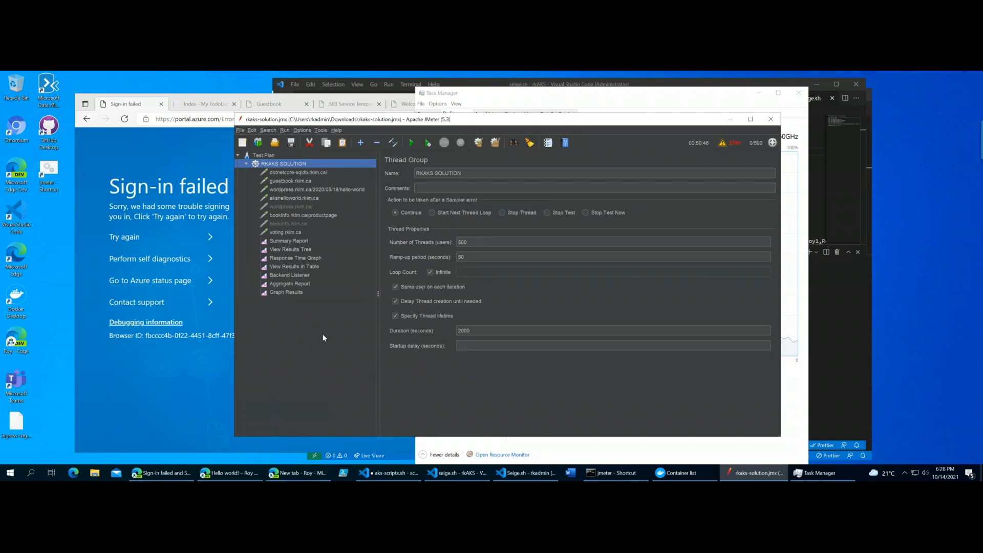
- Examine the Summary Report with a widened Label column and the sample list in View Results Tree
left_click(301, 242)
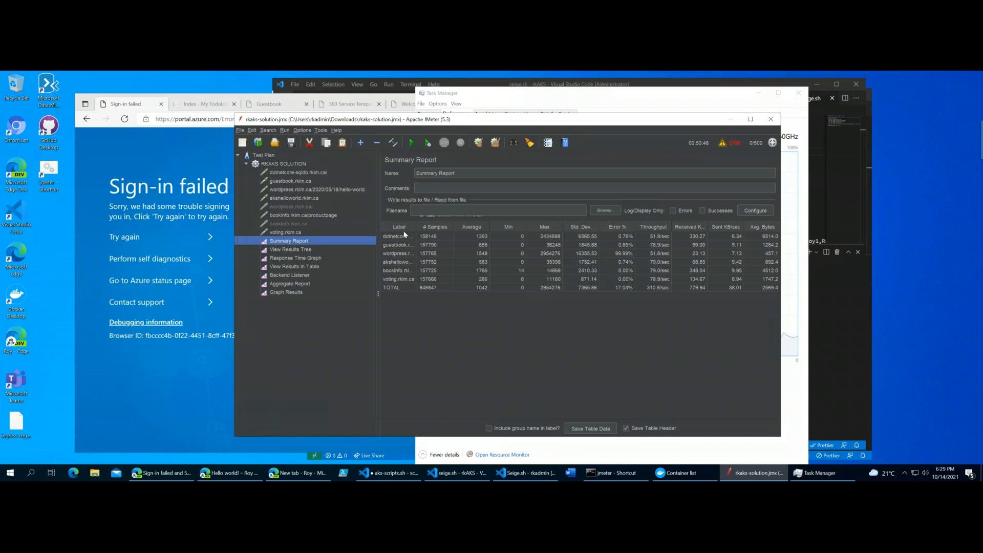
left_click_drag(416, 227, 454, 226)
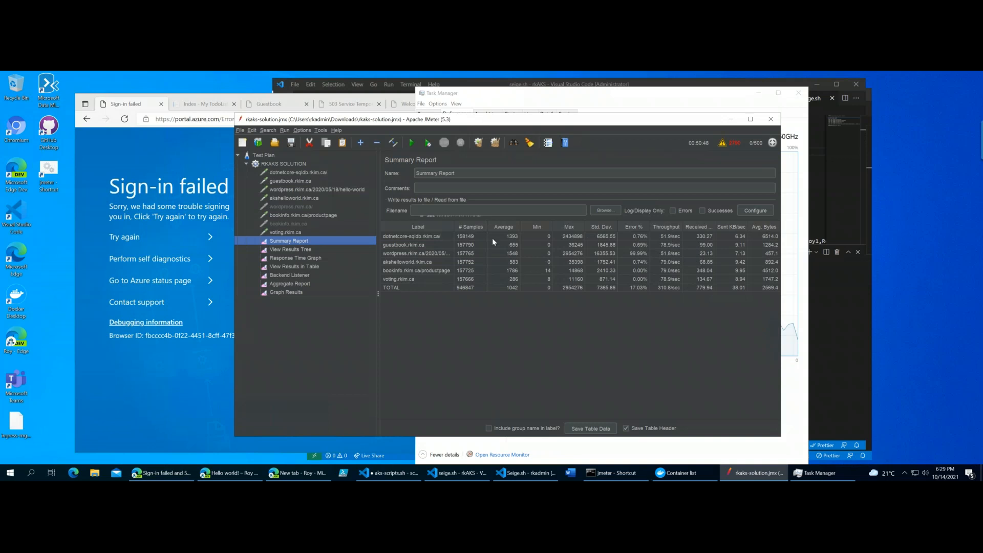
left_click(307, 250)
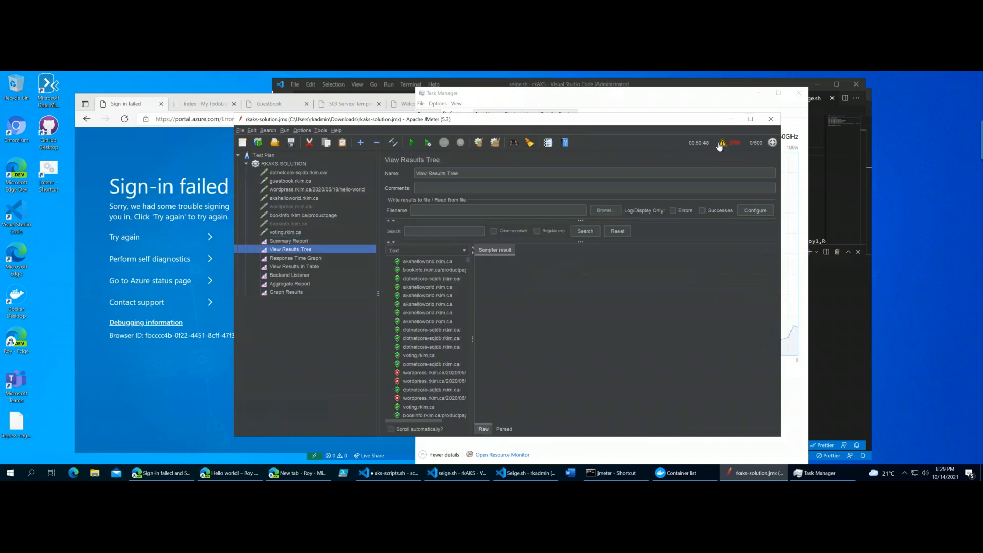
left_click_drag(593, 121, 574, 119)
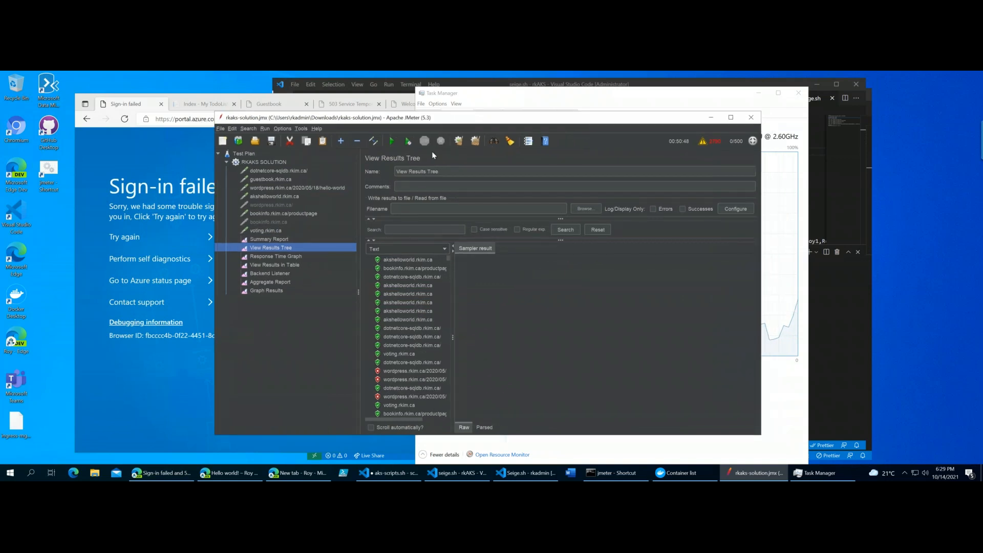
- Clear the results of all listeners and go through each one from Response Time Graph to Graph Results
left_click(476, 143)
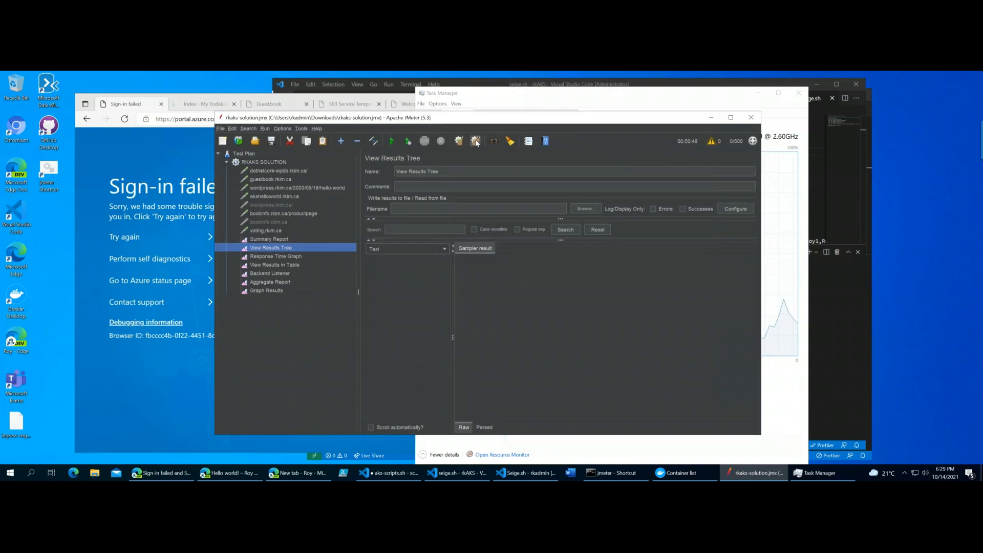
left_click(274, 265)
left_click(288, 257)
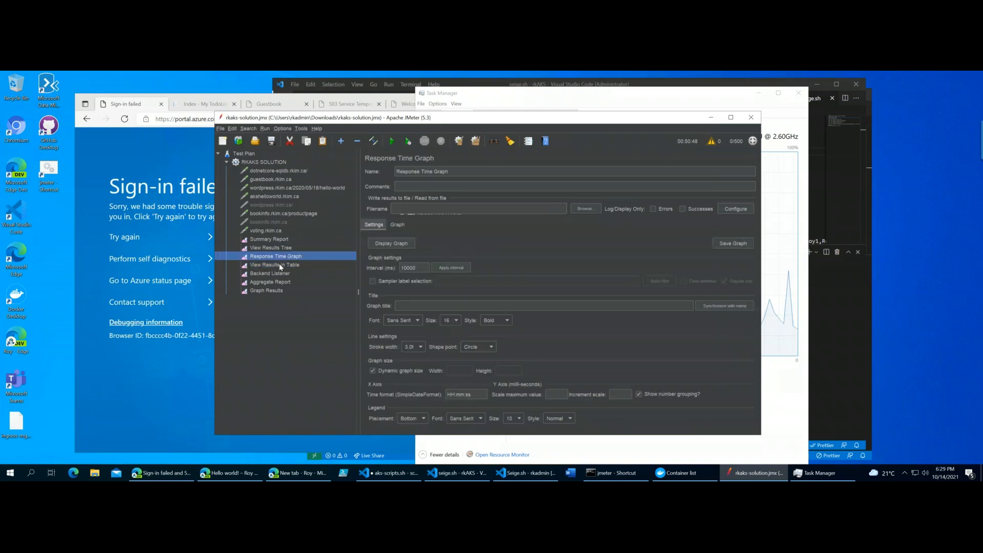
left_click(278, 263)
left_click(271, 274)
left_click(271, 282)
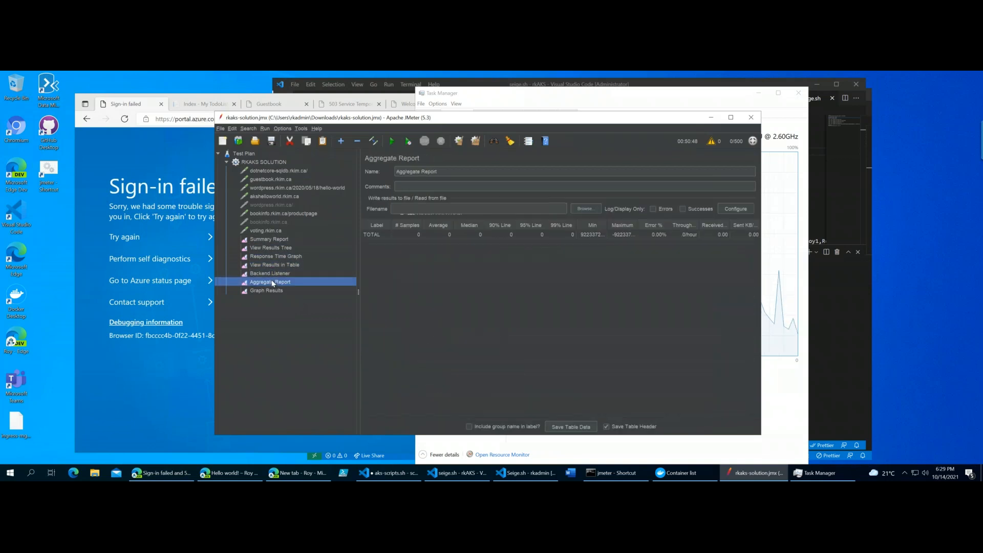
left_click(267, 290)
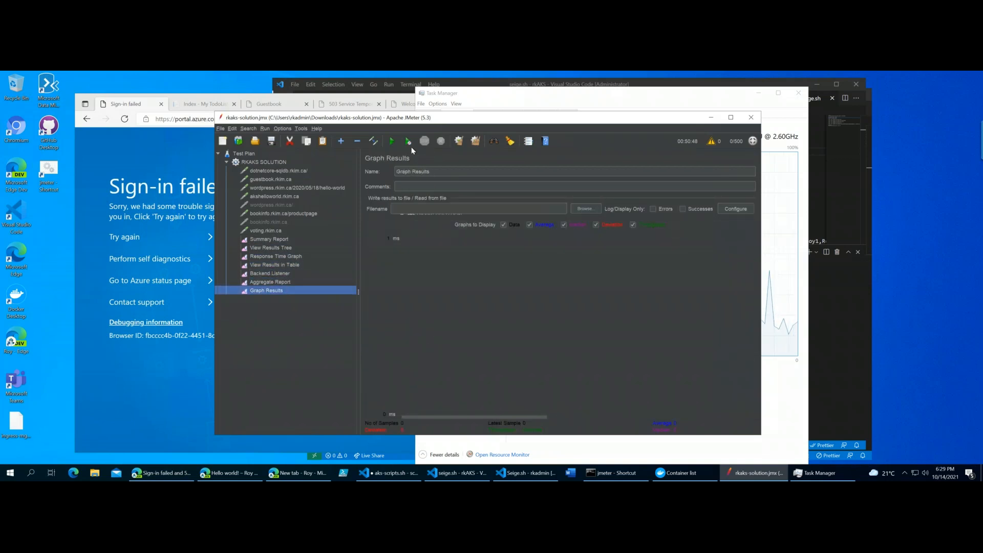
- Start the load test and widen the JMeter window to watch the Graph Results listener
left_click(392, 142)
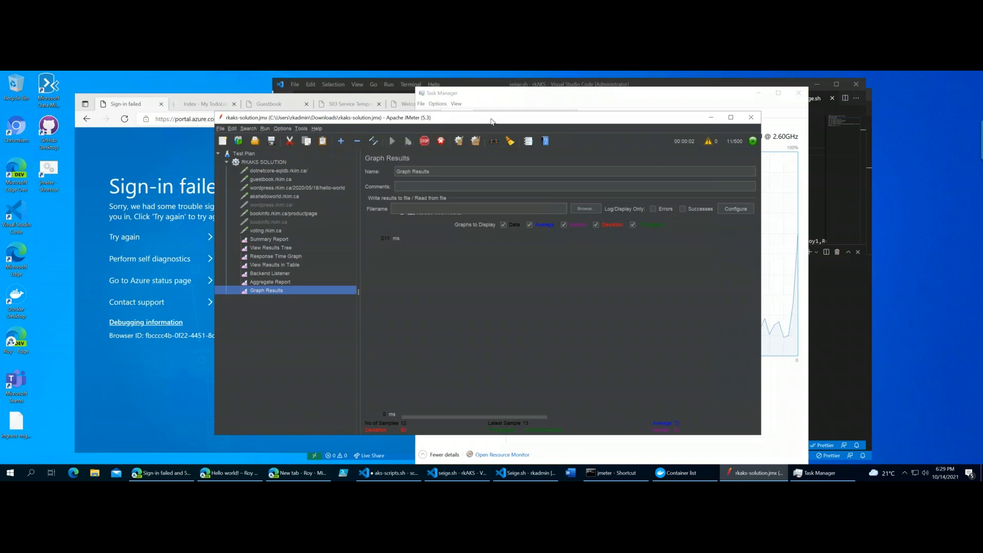
left_click_drag(422, 125, 328, 132)
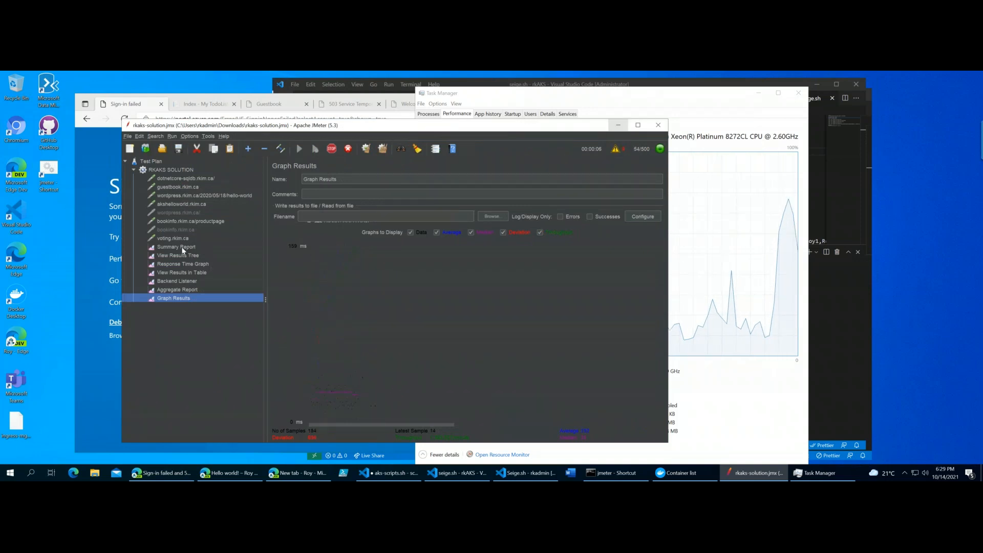
left_click_drag(668, 280, 821, 280)
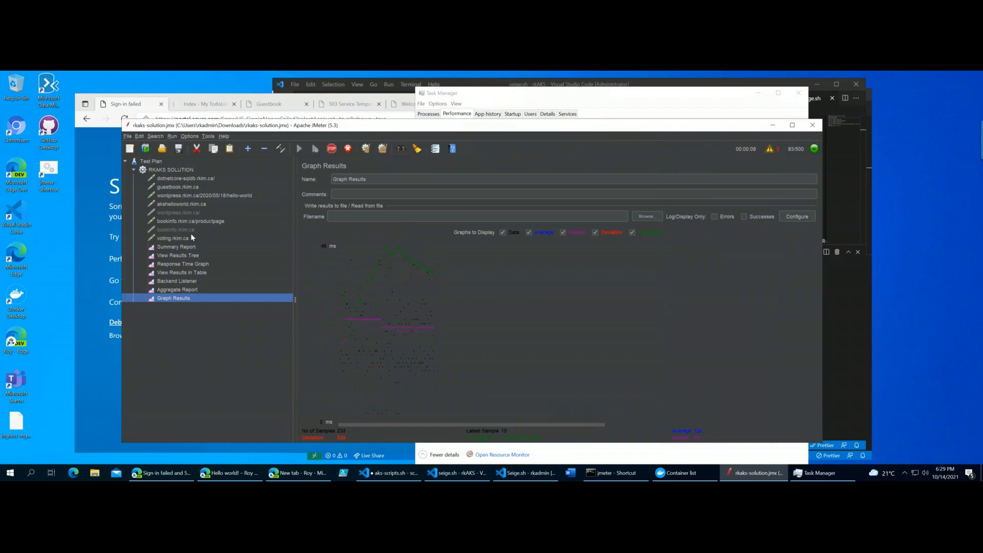
- Look through the listener types available for the RKAKS SOLUTION thread group and open the Summary Report
left_click(180, 170)
right_click(179, 169)
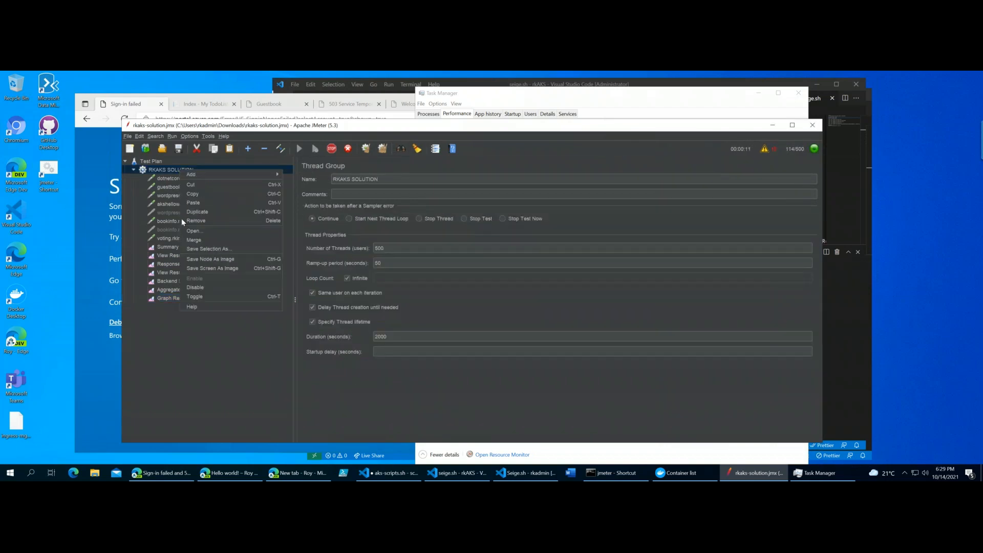
mouse_move(228, 172)
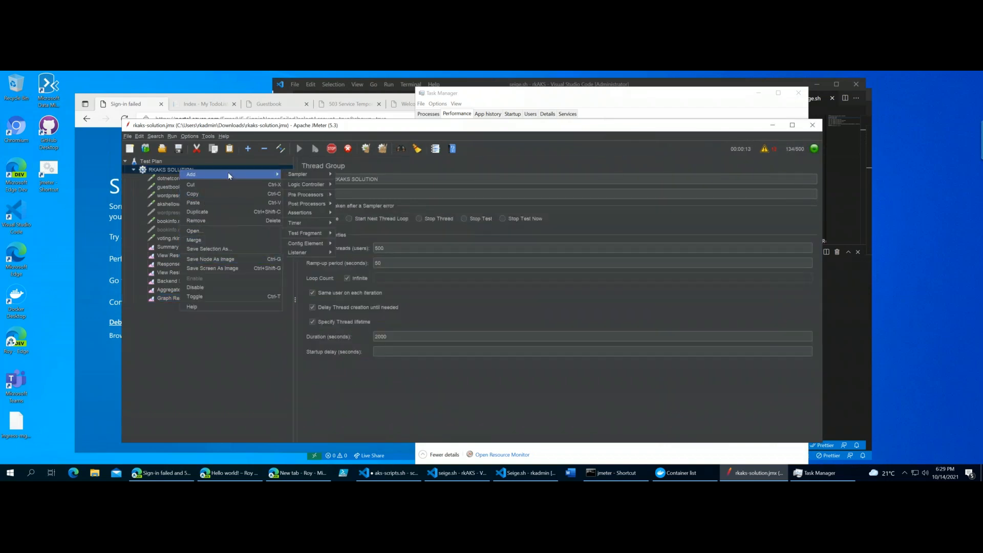
mouse_move(306, 252)
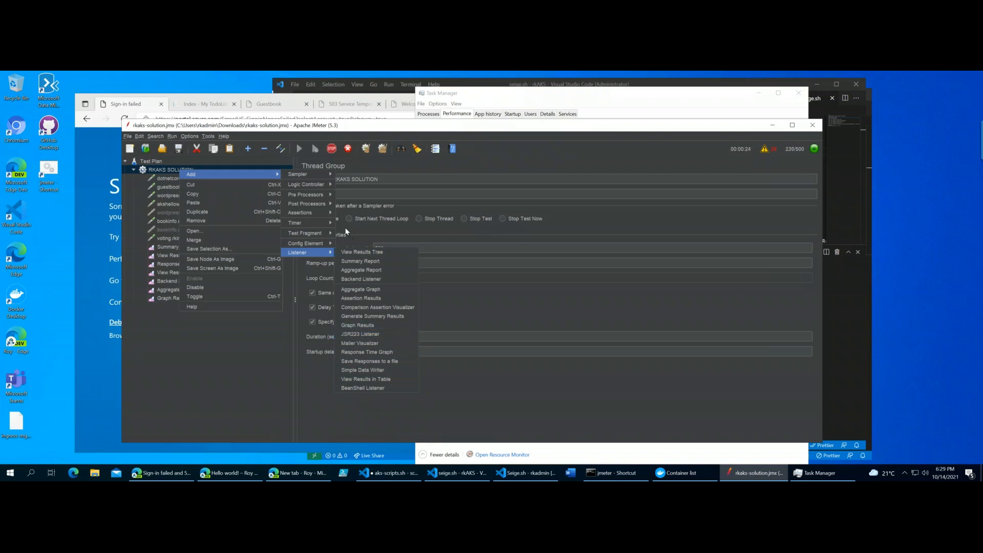
left_click(188, 379)
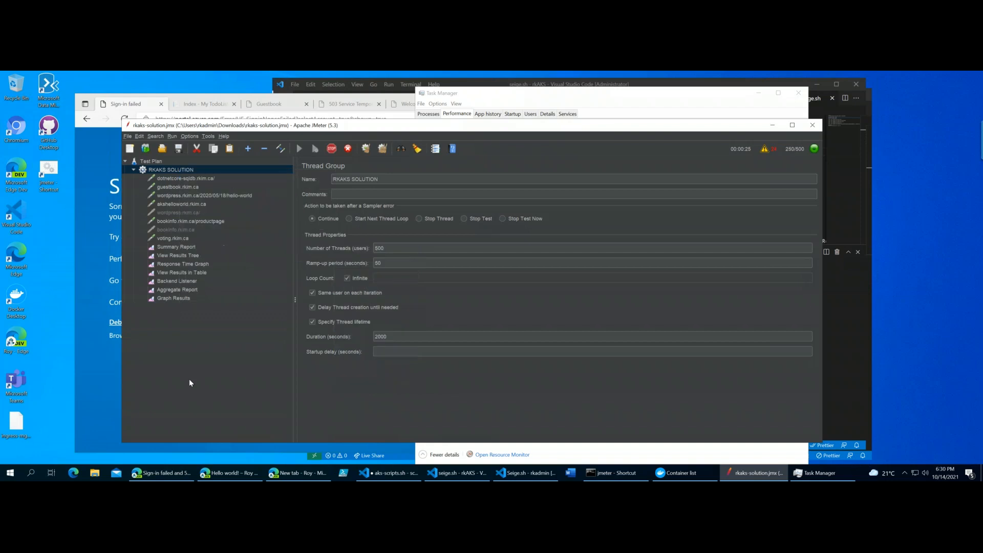
left_click(186, 248)
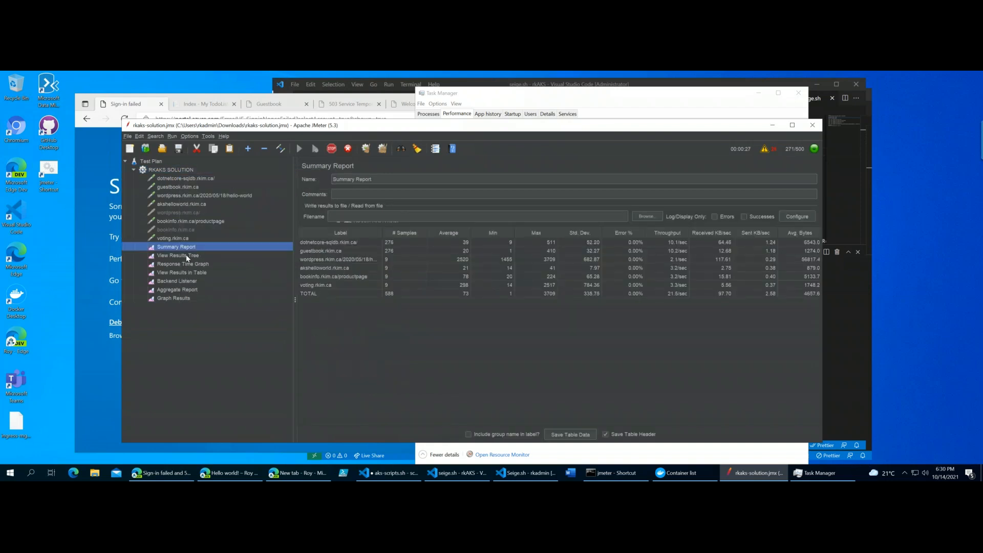
- Inspect a dotnetcore-sqldb.rkim.ca sampler result in View Results Tree with a widened sample list, and enable automatic scrolling
left_click(185, 255)
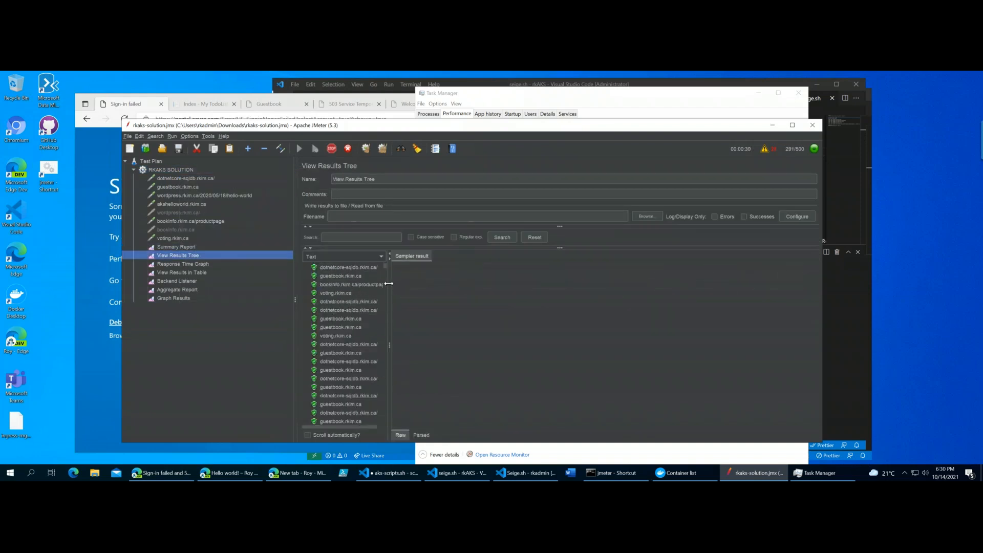
left_click_drag(411, 288, 475, 289)
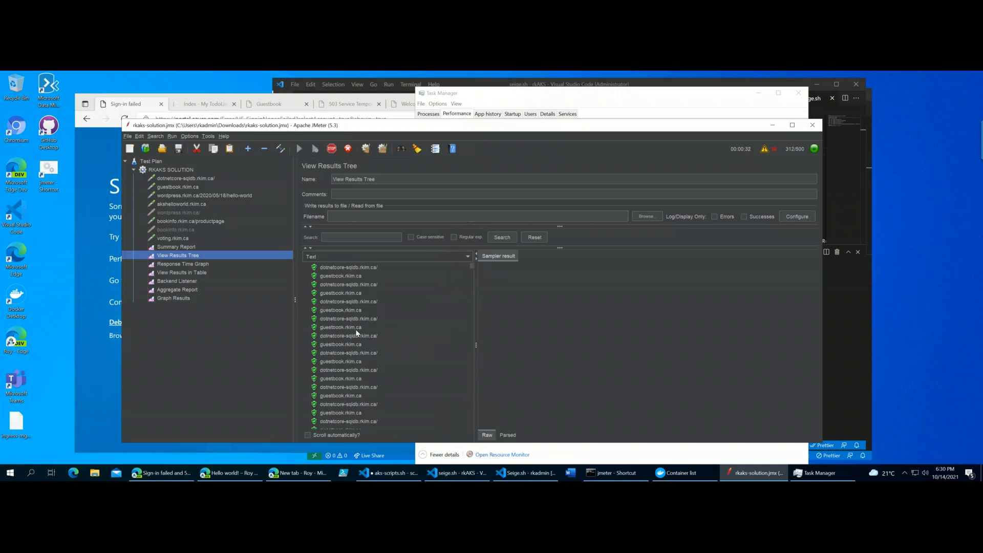
left_click(356, 329)
left_click(358, 387)
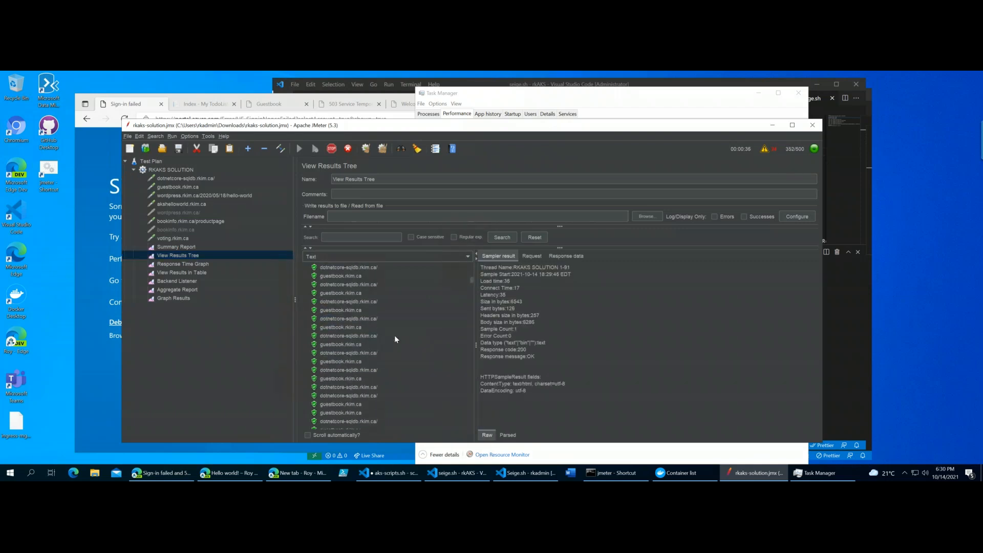
left_click(316, 435)
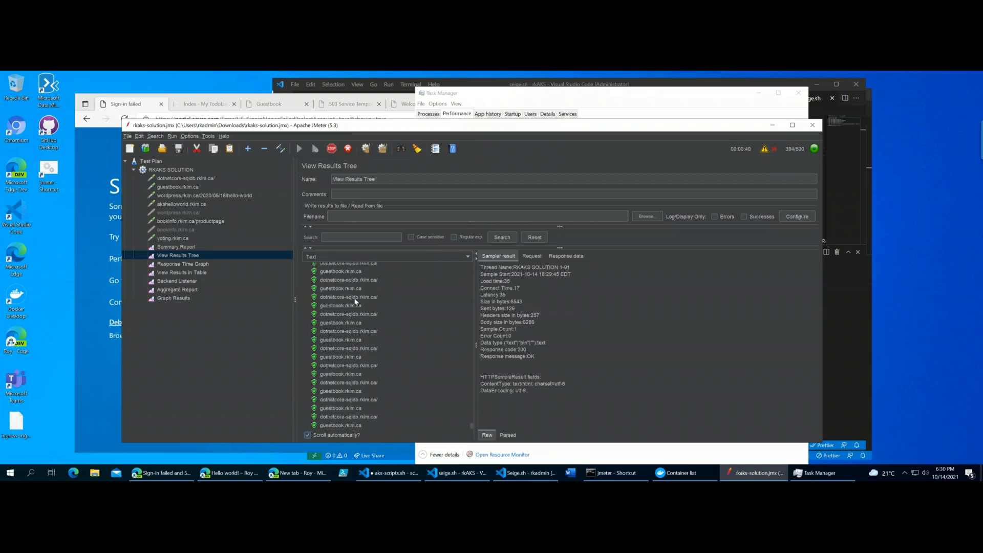
- Review the Summary Report and display the graph of the Response Time Graph listener
left_click(169, 246)
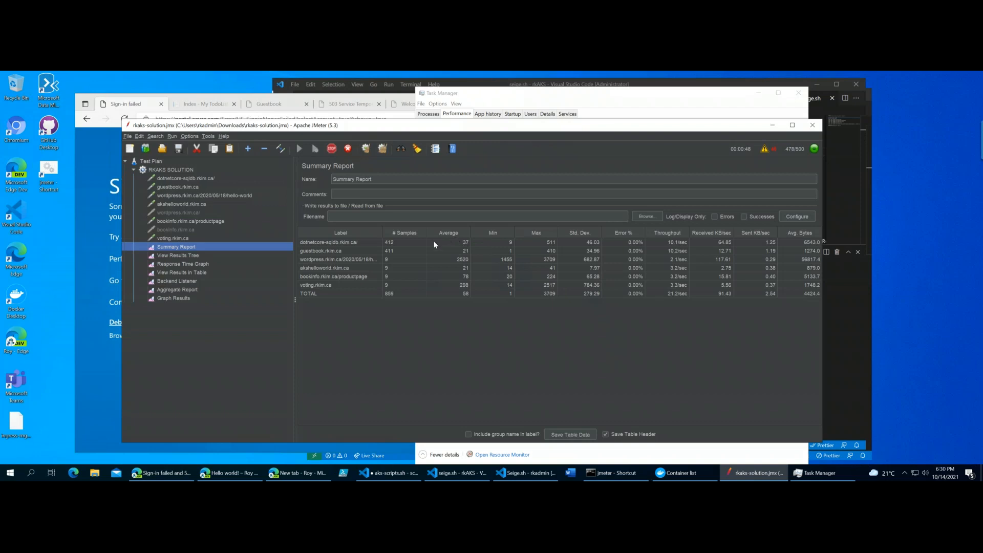
left_click(184, 264)
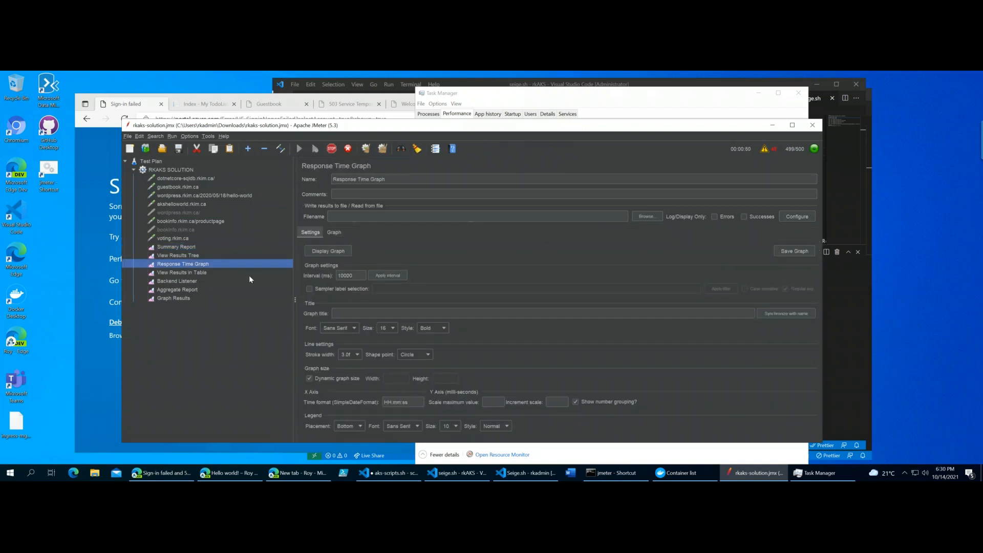
left_click(318, 250)
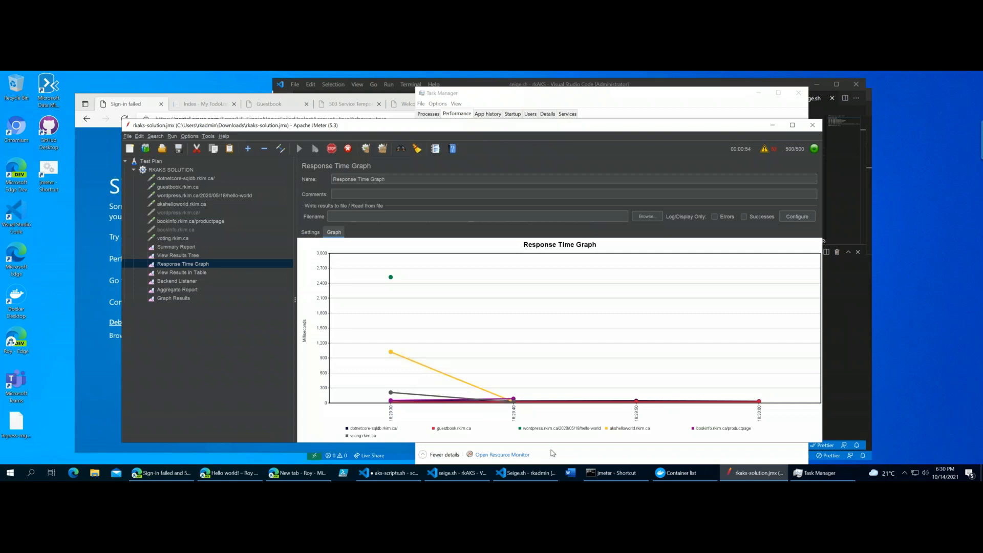
- Go through the results of the remaining listeners, from View Results in Table to Graph Results
left_click(179, 272)
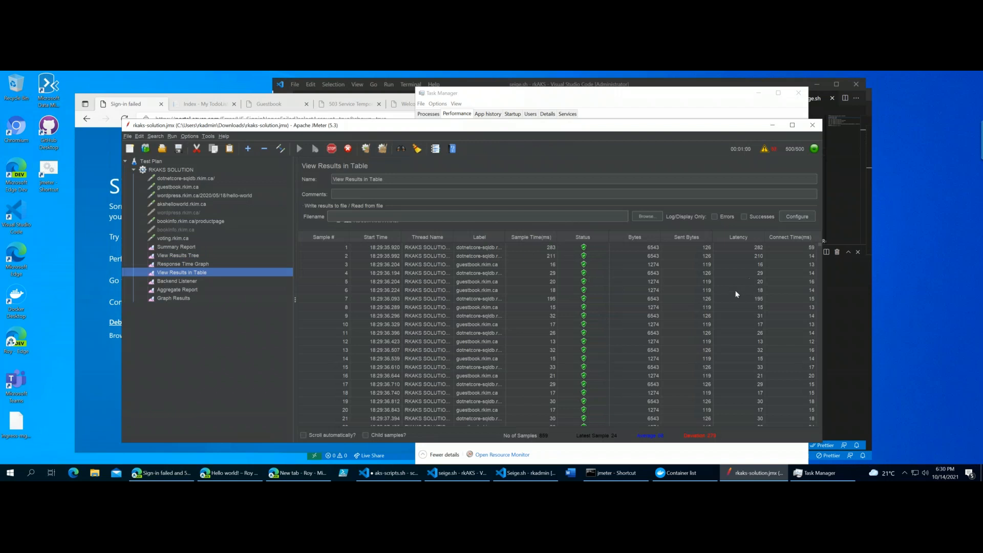
scroll(713, 299, "down", 2)
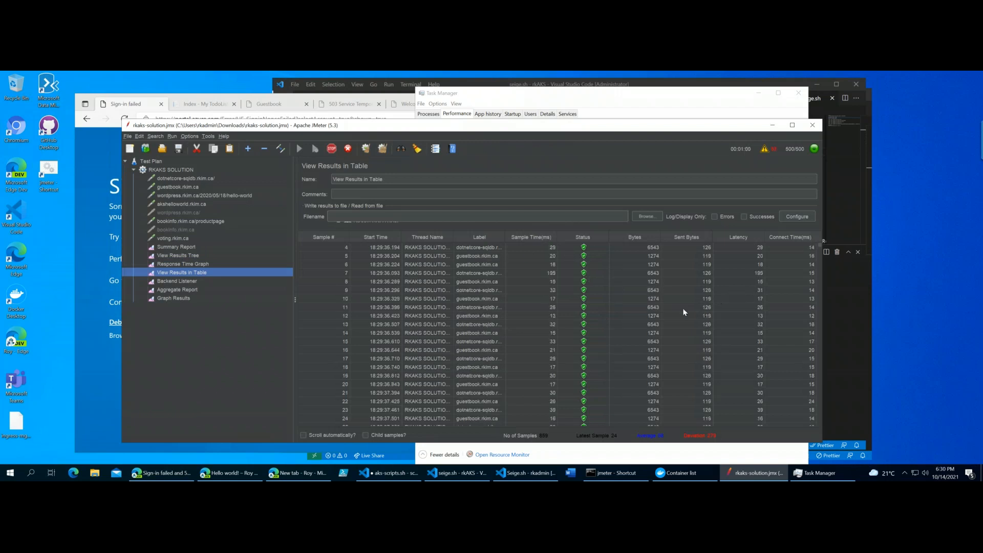
left_click(184, 281)
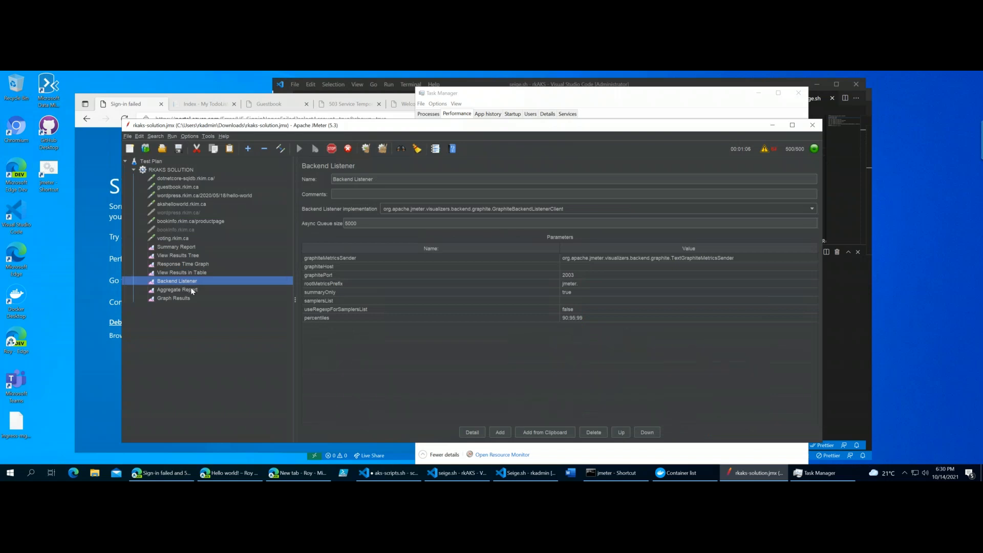
left_click(192, 290)
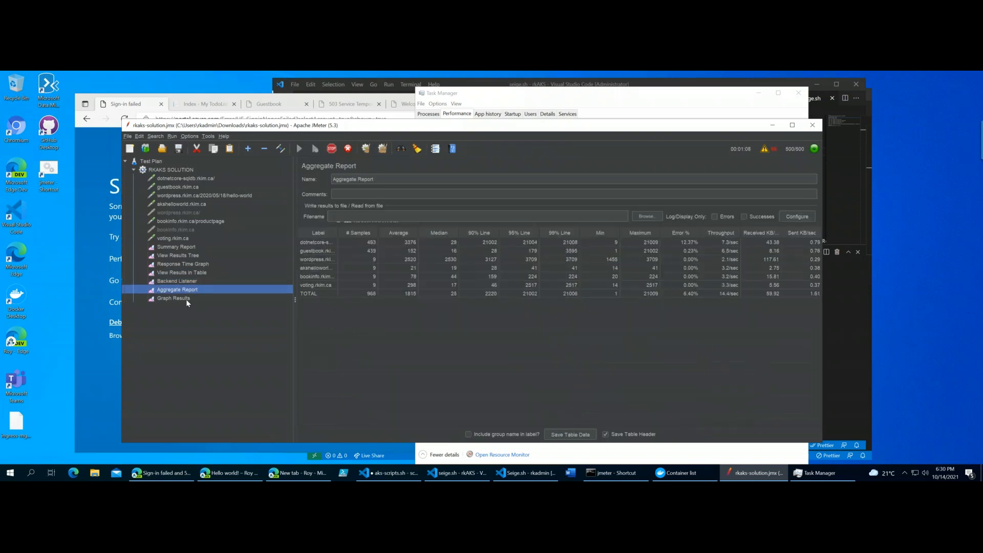
left_click(180, 299)
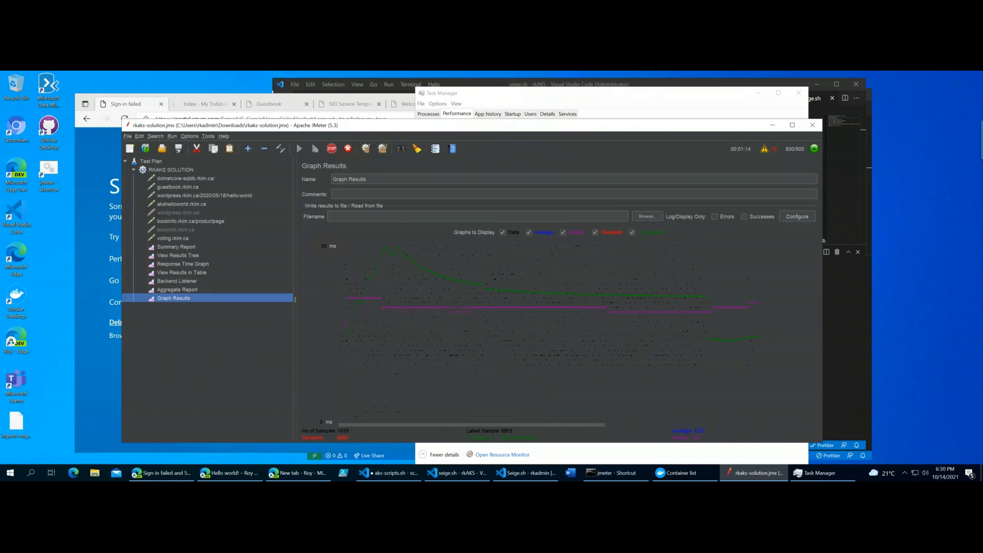
left_click_drag(584, 128, 570, 129)
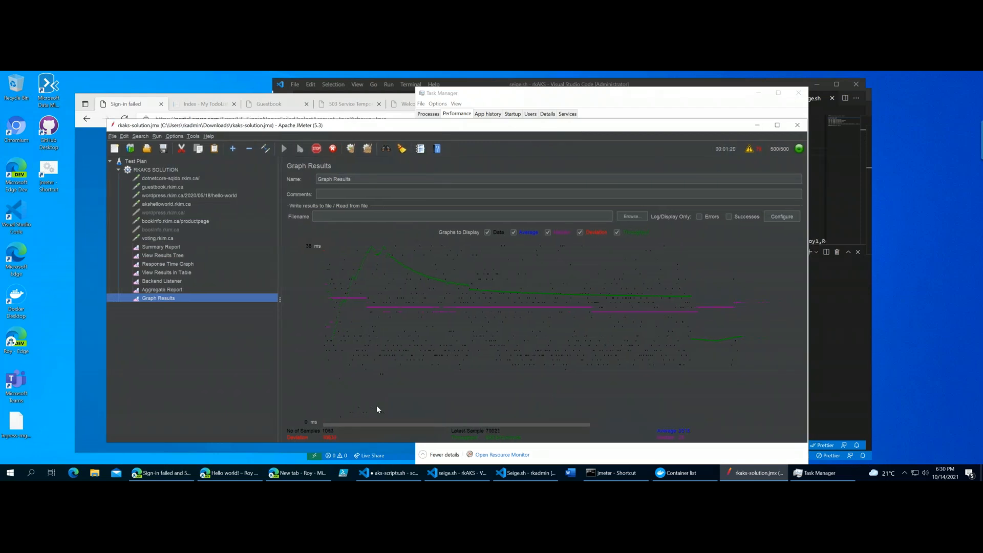
- Switch to Seige.sh in Visual Studio Code and shrink the terminal area to view the whole script
left_click(523, 475)
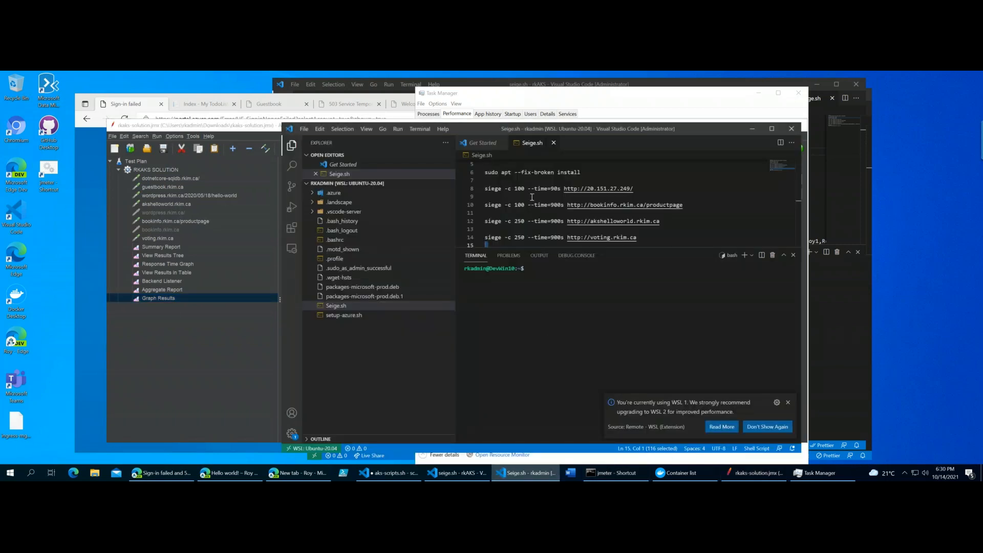
left_click_drag(646, 250, 648, 352)
scroll(639, 259, "up", 2)
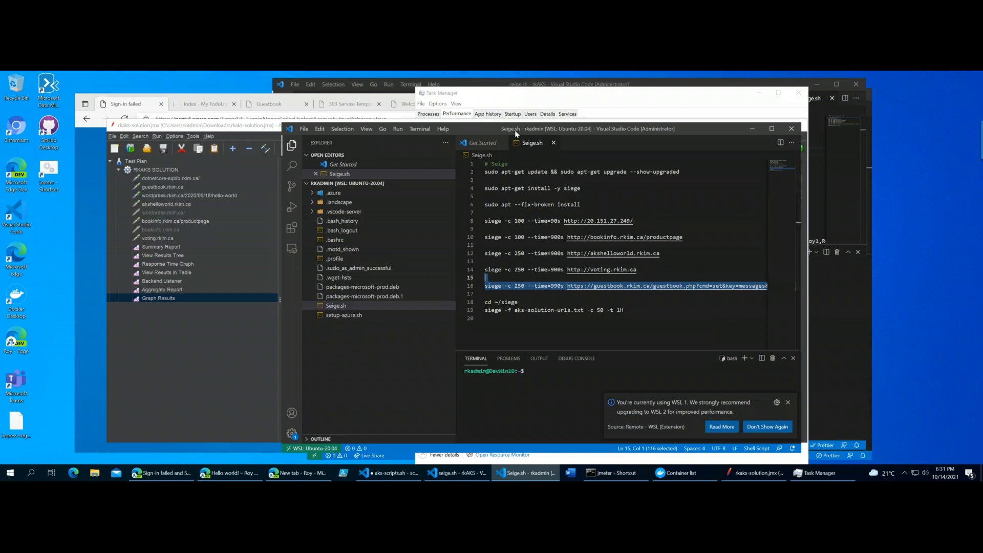
left_click_drag(489, 130, 492, 134)
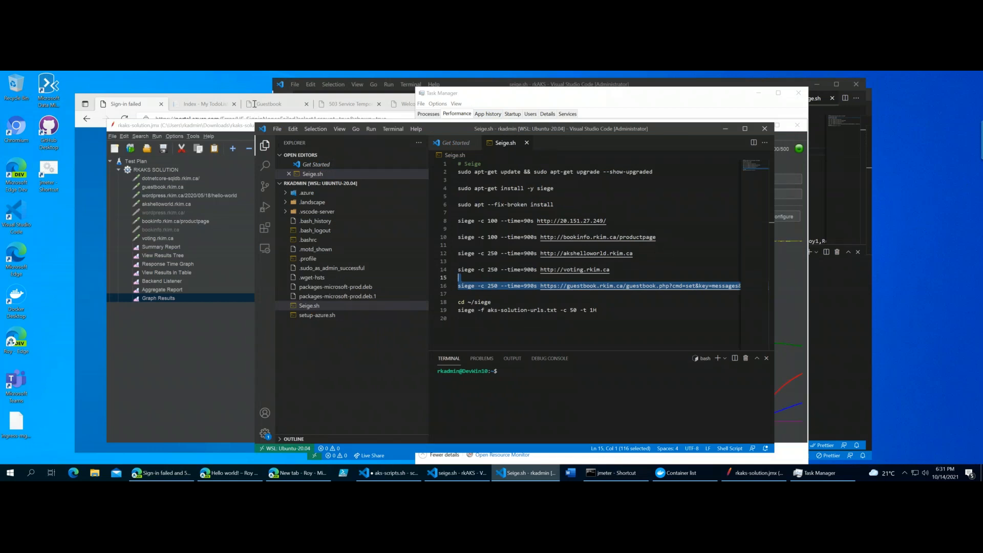
- Return to JMeter and inspect the HTTP request settings of the dotnetcore-sqldb.rkim.ca sampler
left_click(207, 127)
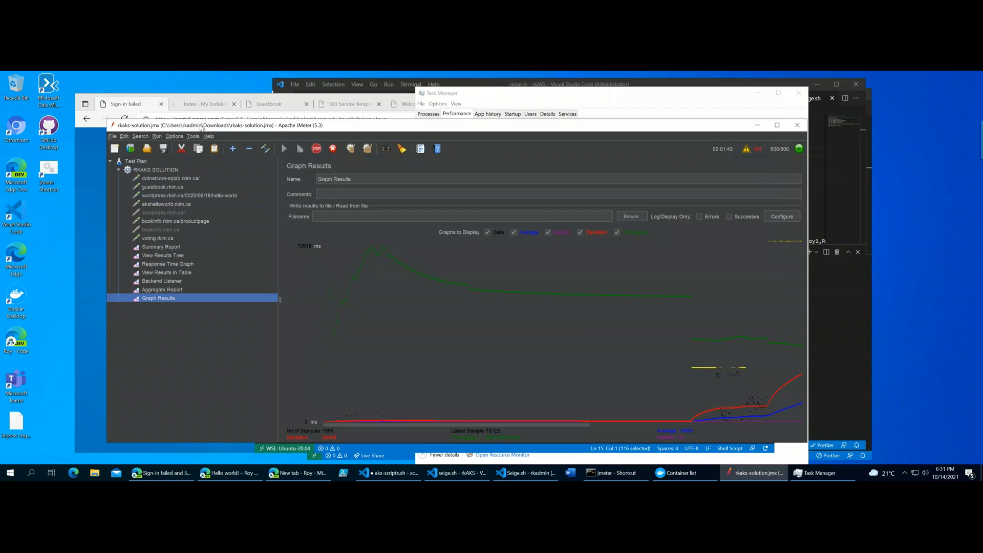
left_click_drag(201, 127, 191, 124)
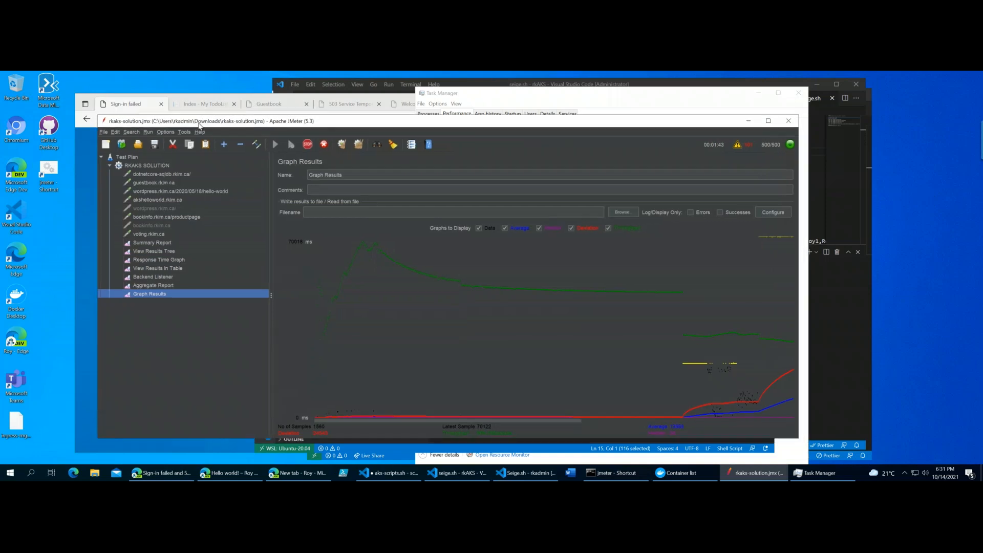
left_click(174, 176)
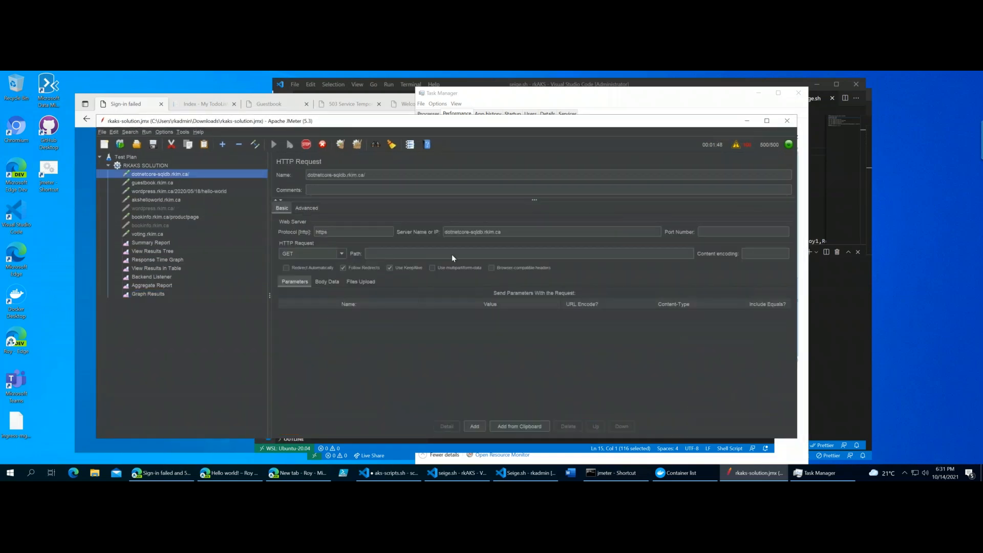
left_click(160, 190)
left_click(175, 175)
left_click_drag(419, 121, 427, 121)
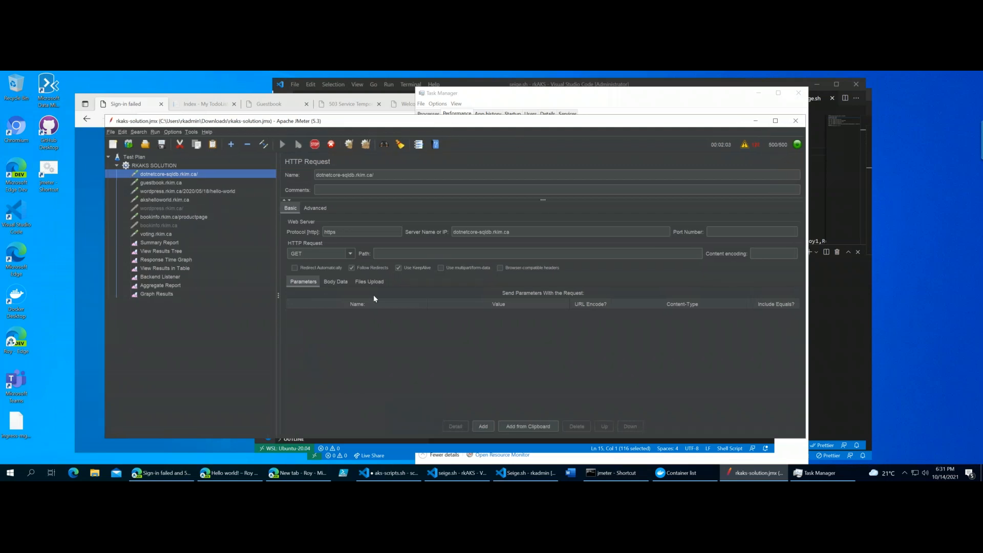
mouse_move(452, 129)
left_mouse_down()
mouse_move(459, 134)
mouse_move(450, 132)
left_mouse_up()
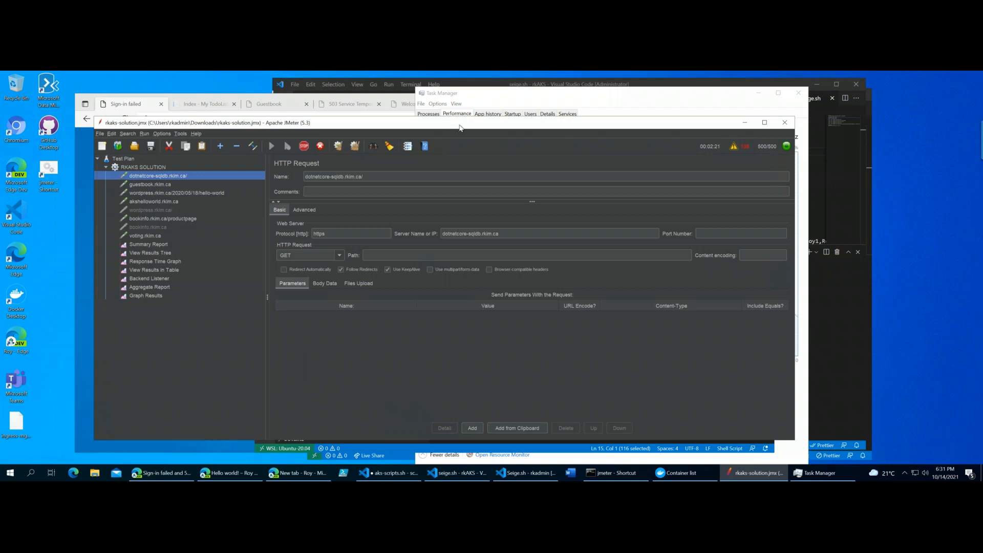
left_click_drag(451, 125, 450, 125)
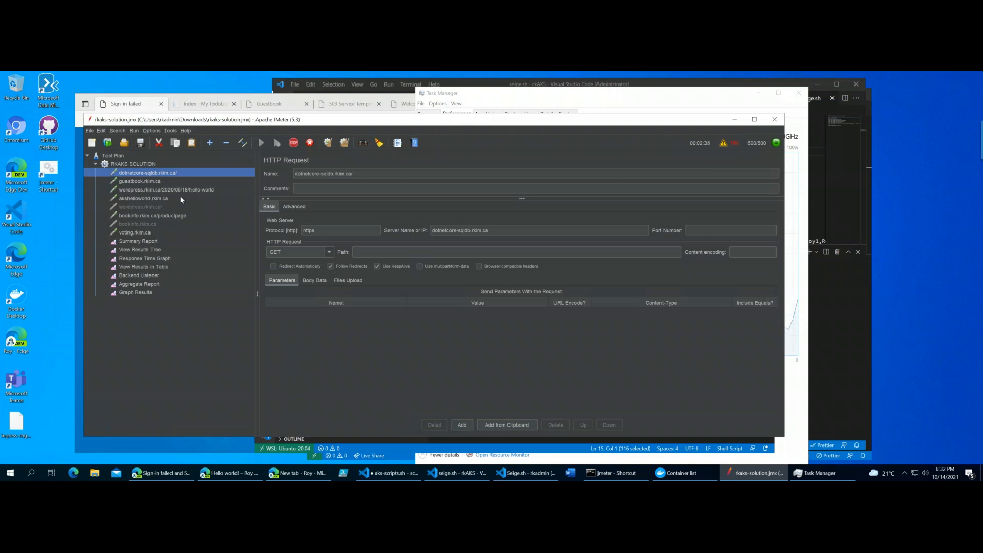
left_click_drag(412, 123, 452, 112)
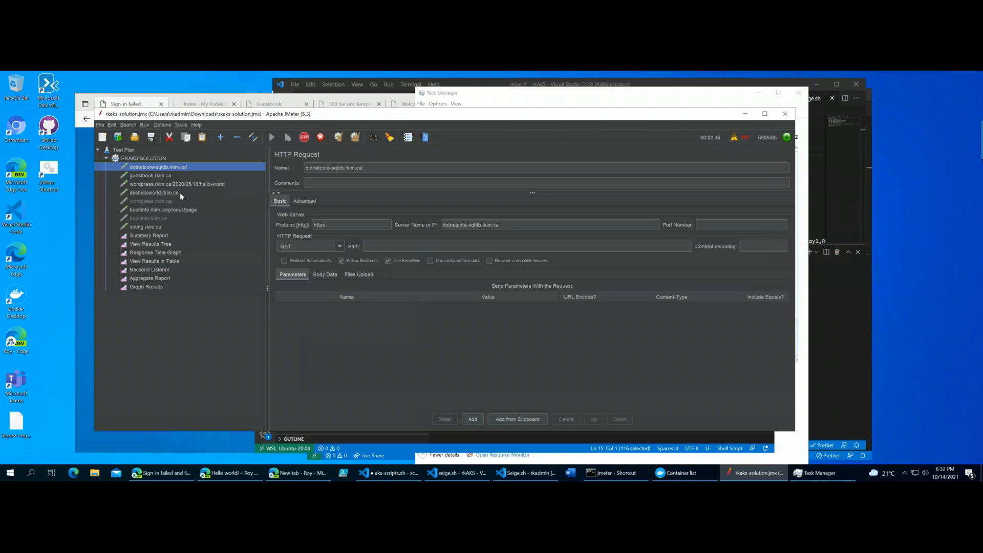
left_click_drag(444, 123, 444, 128)
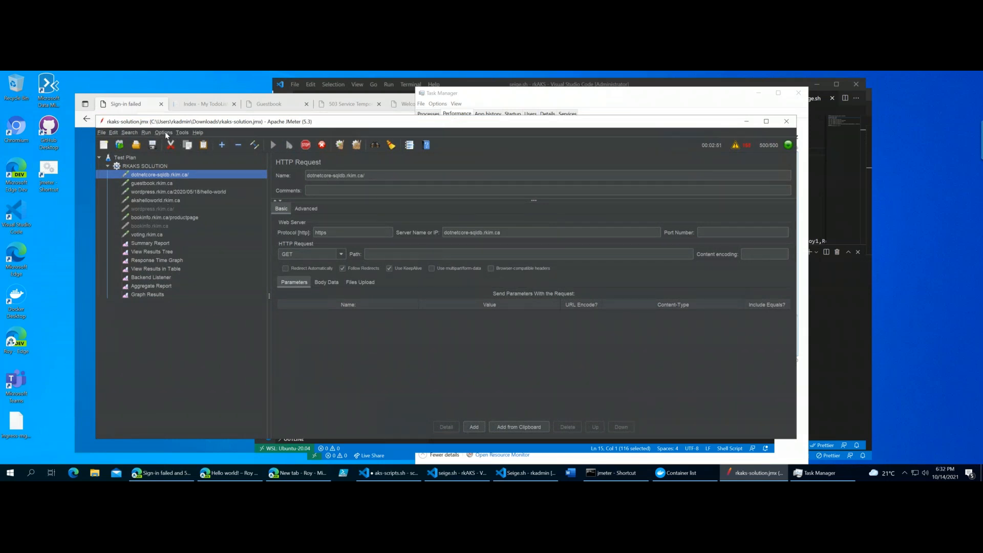
left_click(183, 132)
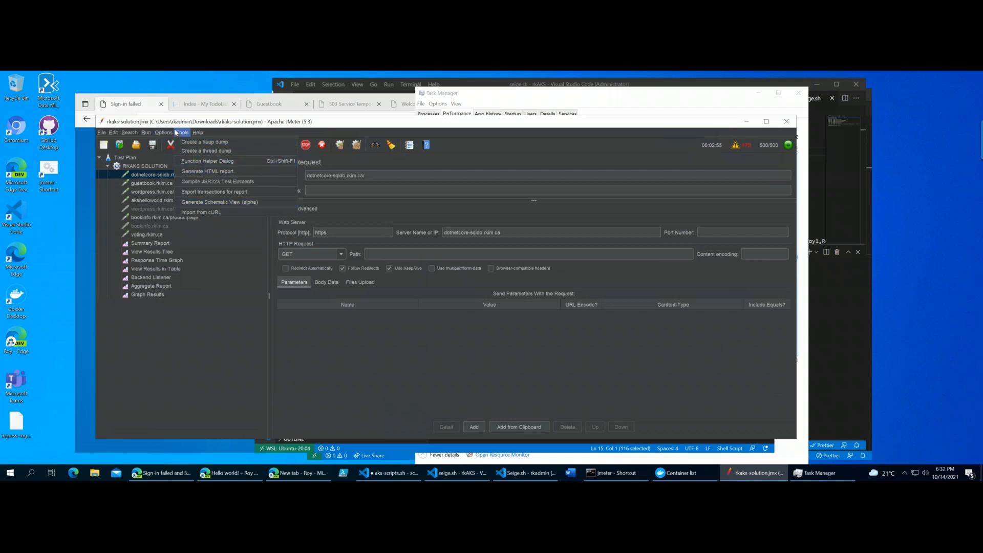
mouse_move(167, 130)
mouse_move(198, 132)
left_click_drag(232, 126, 227, 126)
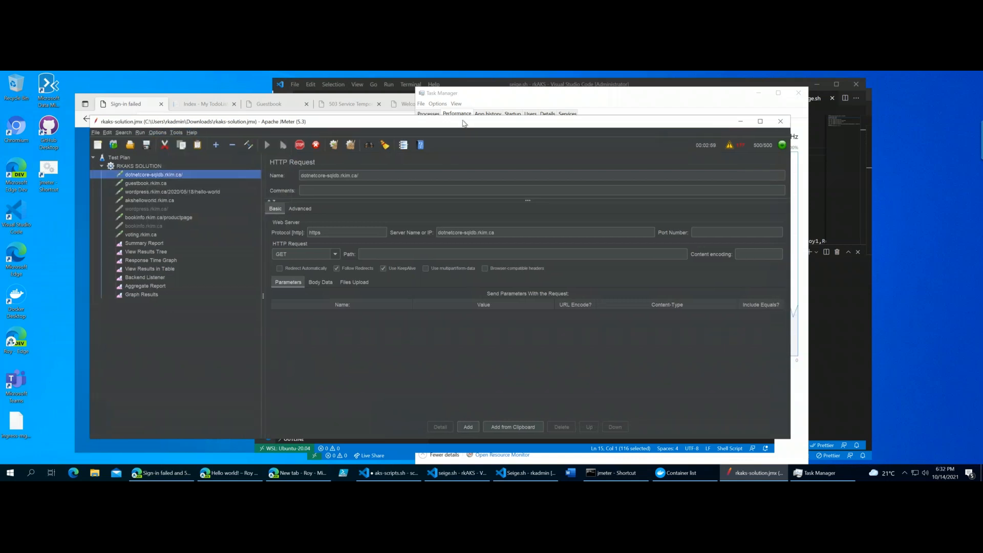
left_click_drag(467, 124, 435, 128)
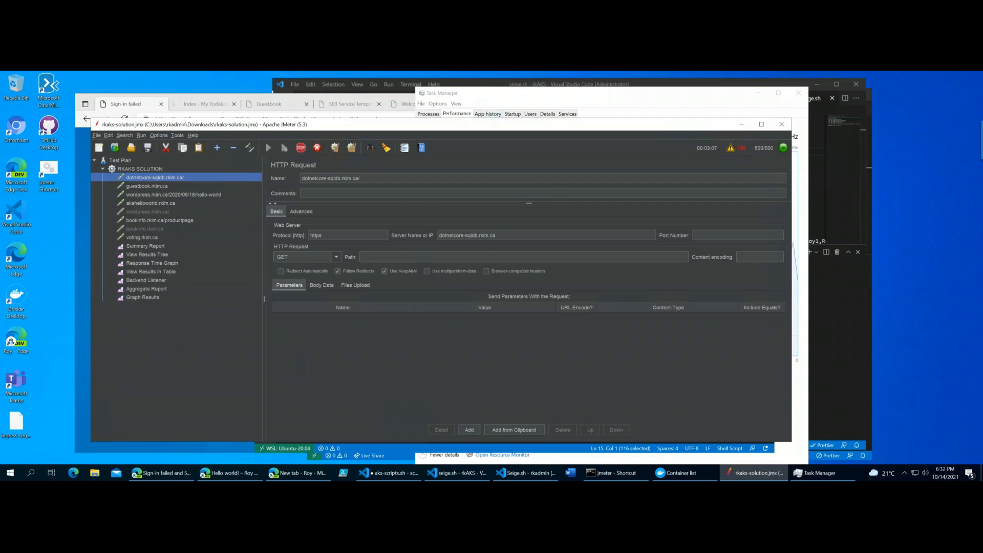
- Check the machine's CPU and memory usage in Task Manager during the load test, and return to JMeter
left_click(491, 95)
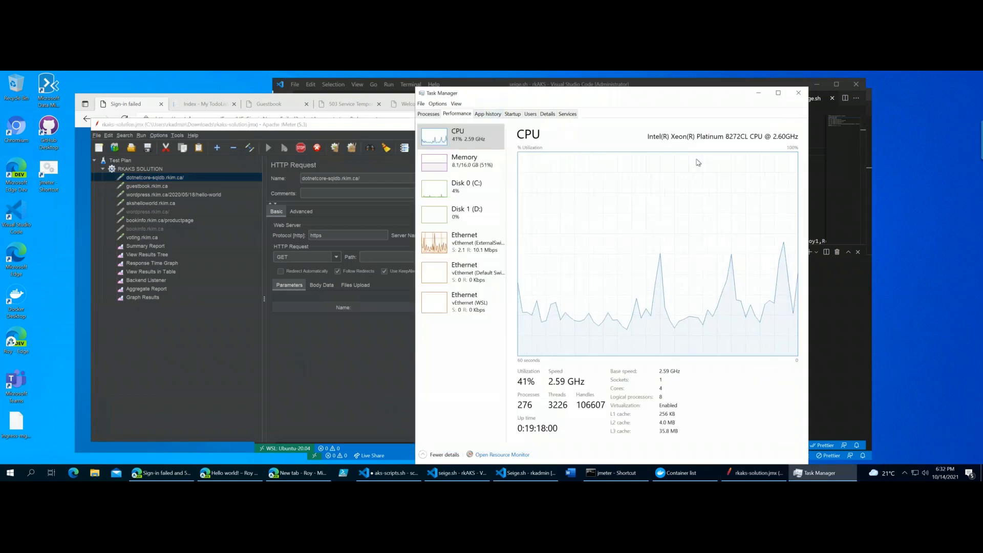
left_click(463, 164)
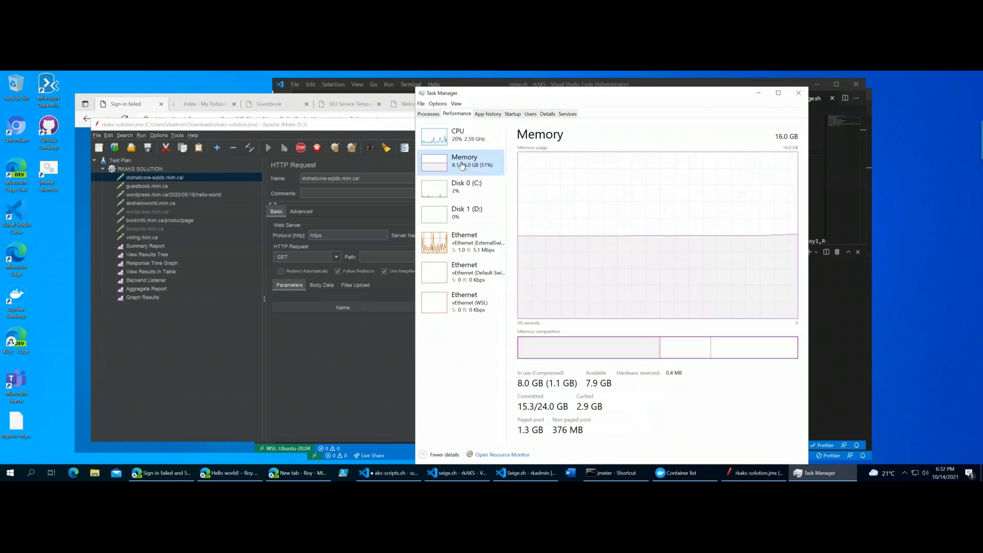
left_click(460, 137)
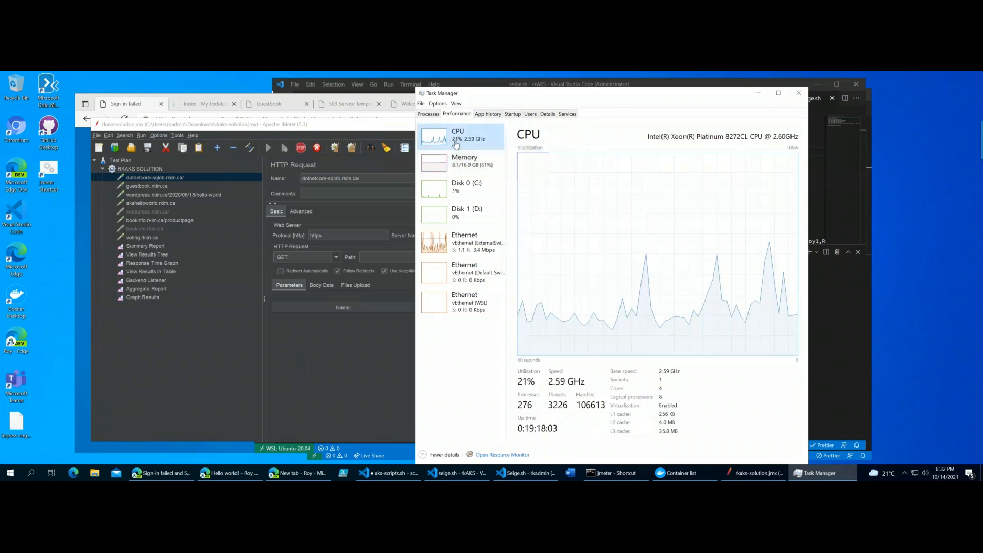
left_click(355, 131)
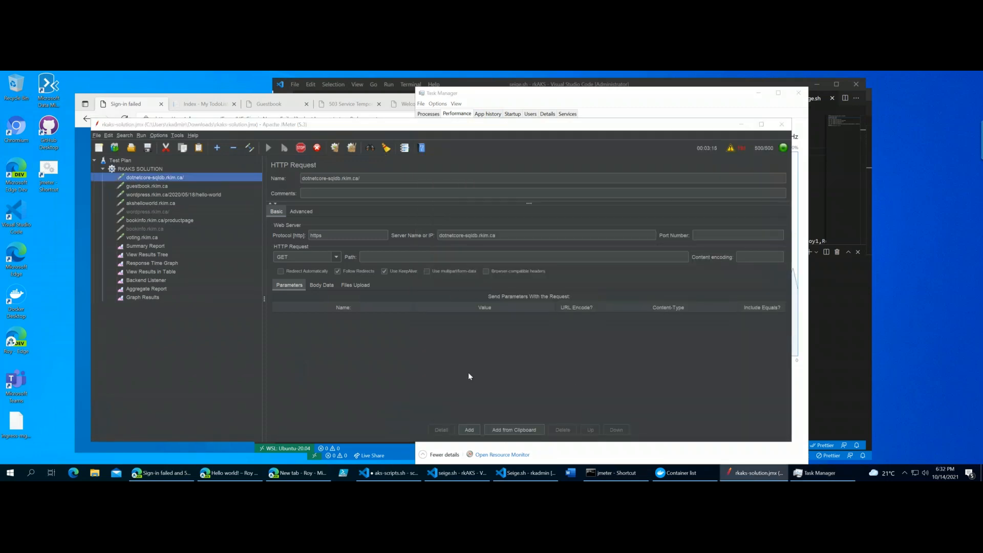
- Switch to Seige.sh in Visual Studio Code and go through the apt-get update, siege install and fix-broken commands
key("alt+Tab")
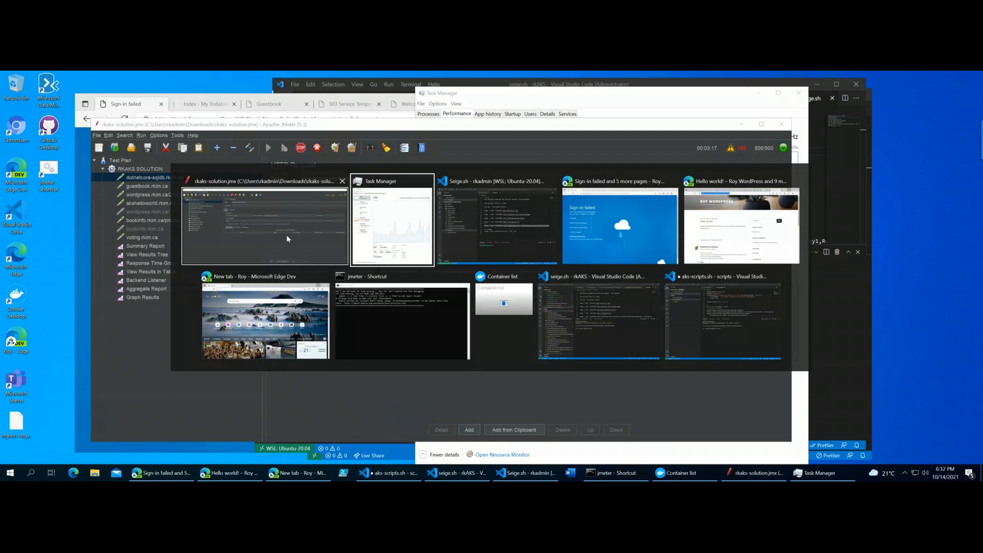
left_click(479, 232)
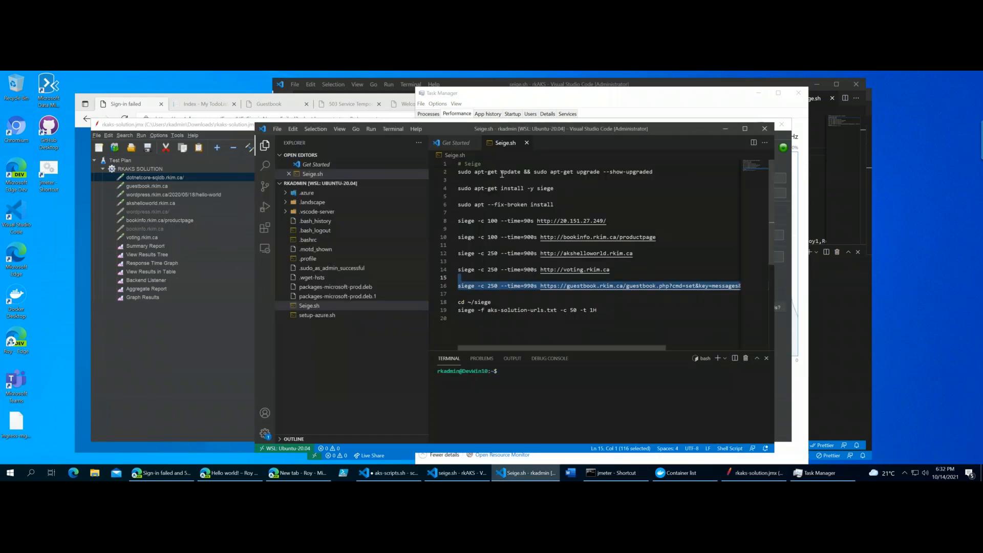
left_click(562, 207)
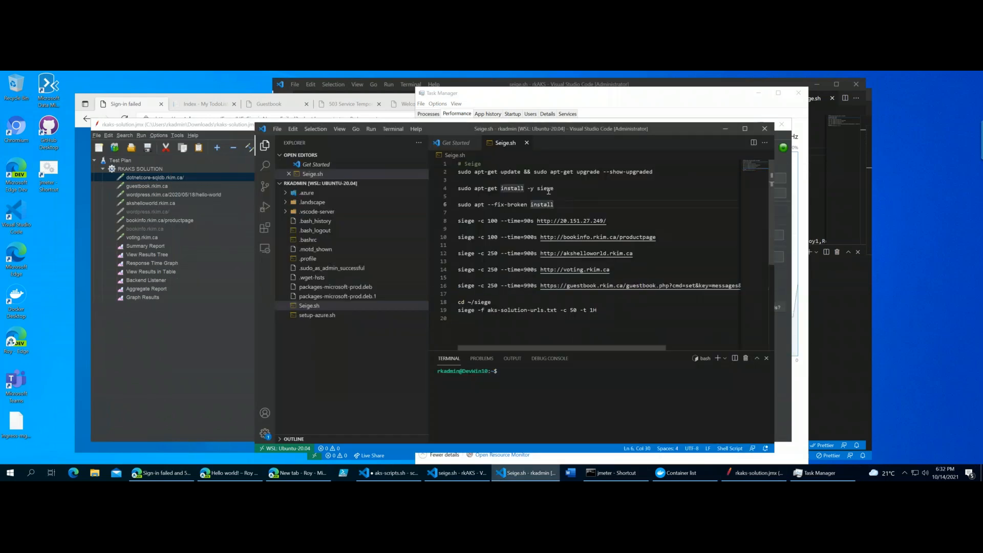
left_click_drag(666, 181, 665, 165)
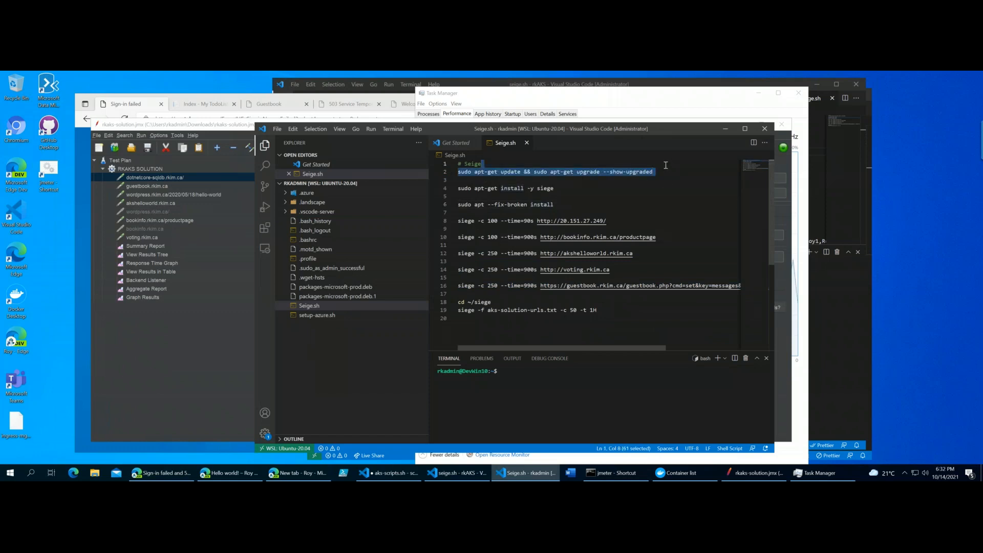
left_click(565, 190)
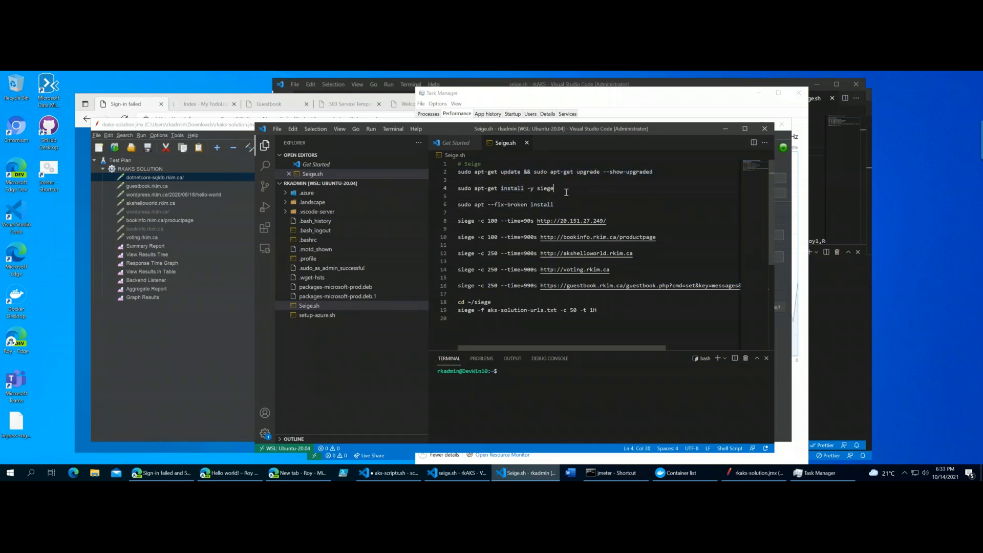
double_click(569, 203)
- Examine the siege command for bookinfo.rkim.ca/productpage and its concurrency value of 100, with the file explorer narrowed
double_click(675, 235)
key("shift+Up")
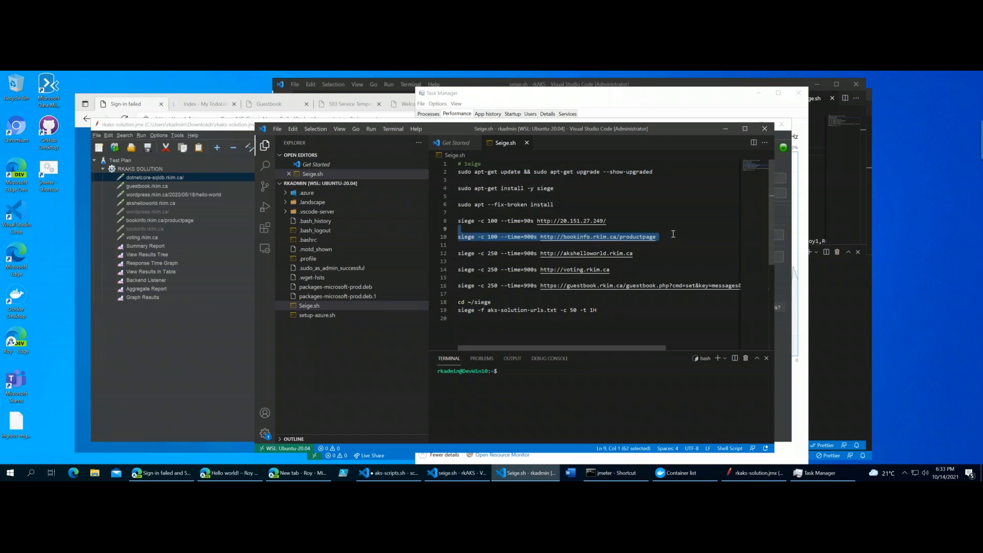
double_click(466, 238)
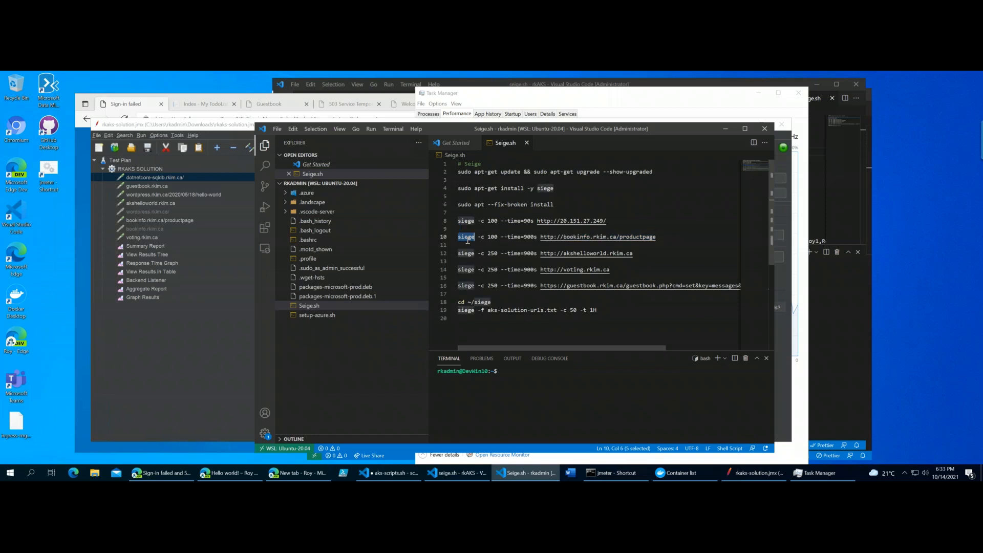
left_click_drag(428, 246, 372, 253)
double_click(436, 237)
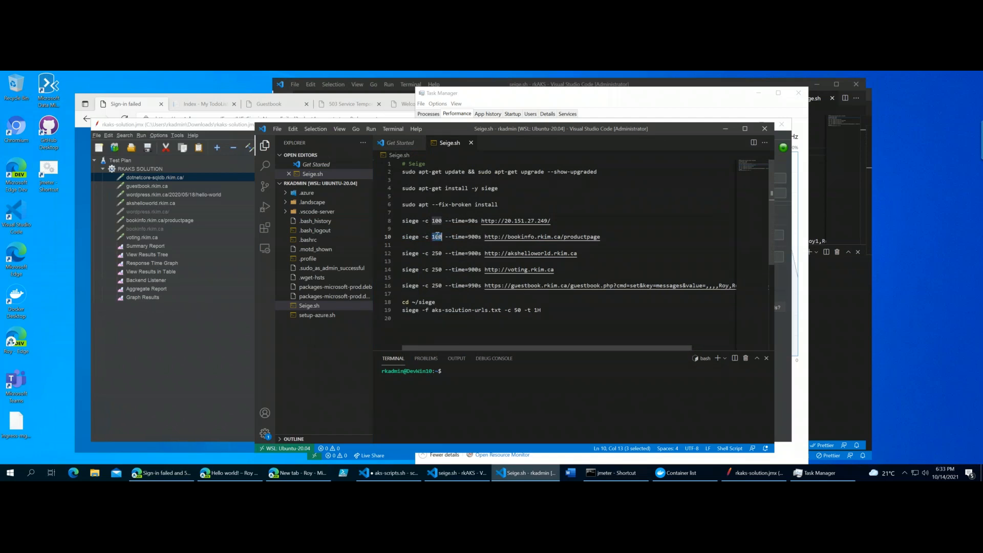
- Examine the 900s duration and the target URL of the siege command for bookinfo.rkim.ca/productpage
left_click(435, 236)
left_click_drag(442, 237, 481, 238)
left_click(481, 238)
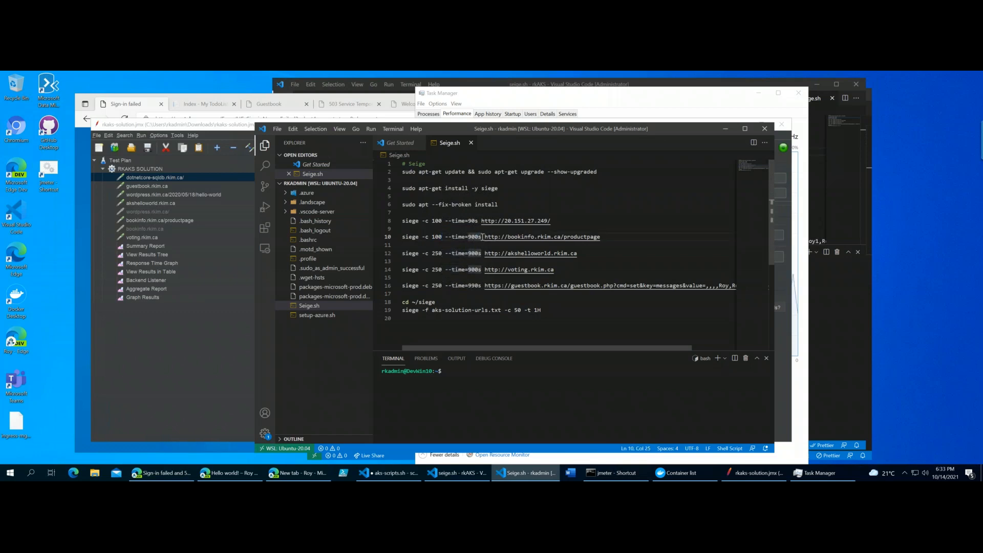
left_click_drag(484, 237, 632, 239)
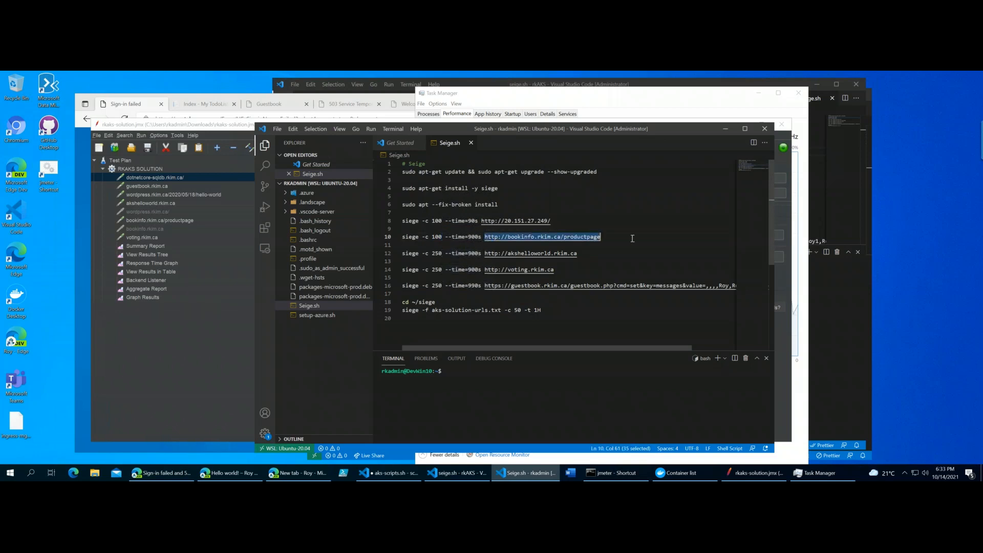
left_click(633, 238)
type("-")
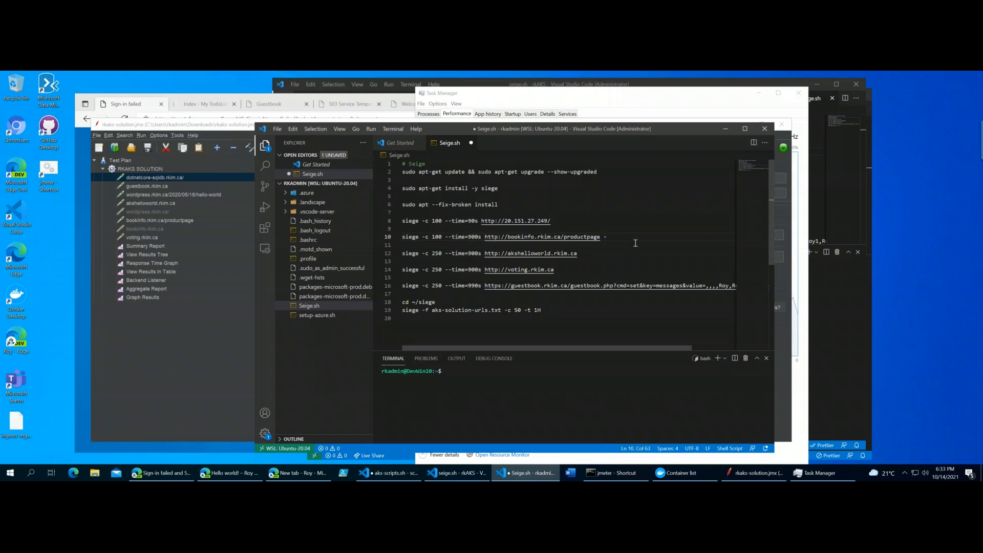
key("BackSpace")
- Try to run the selected bookinfo siege command without debugging, and check the Run and Debug view for a way to run it
left_click(608, 223, "shift")
left_click(613, 229, "shift")
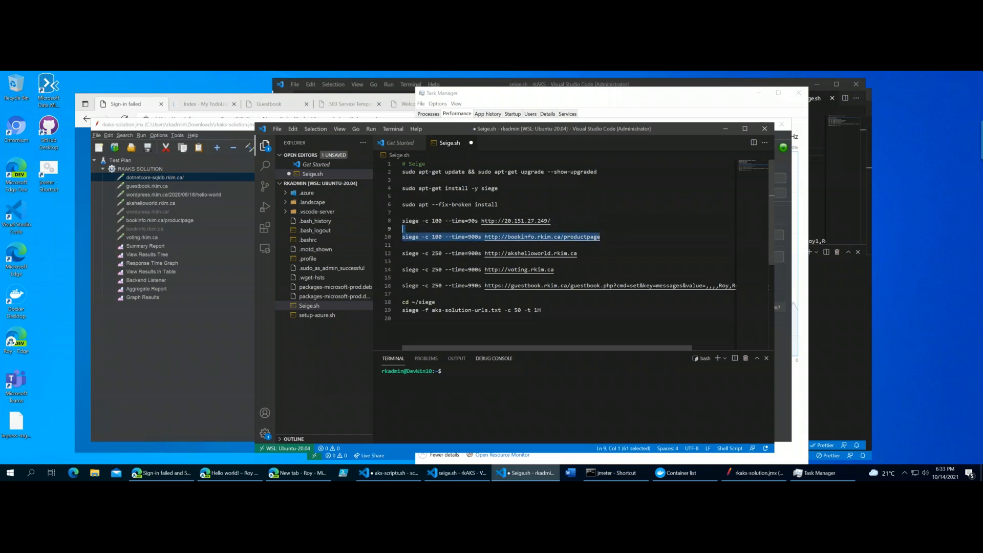
left_click(371, 128)
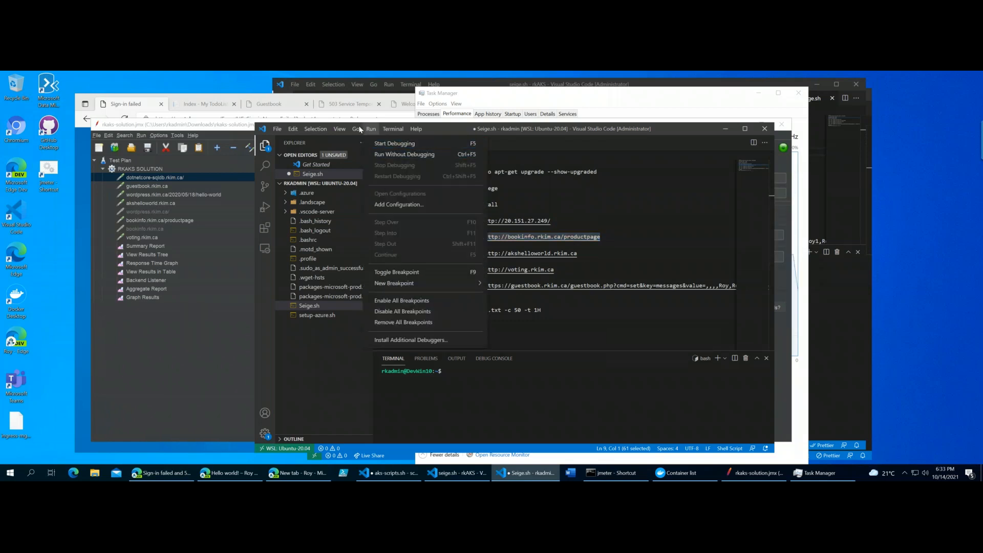
mouse_move(356, 129)
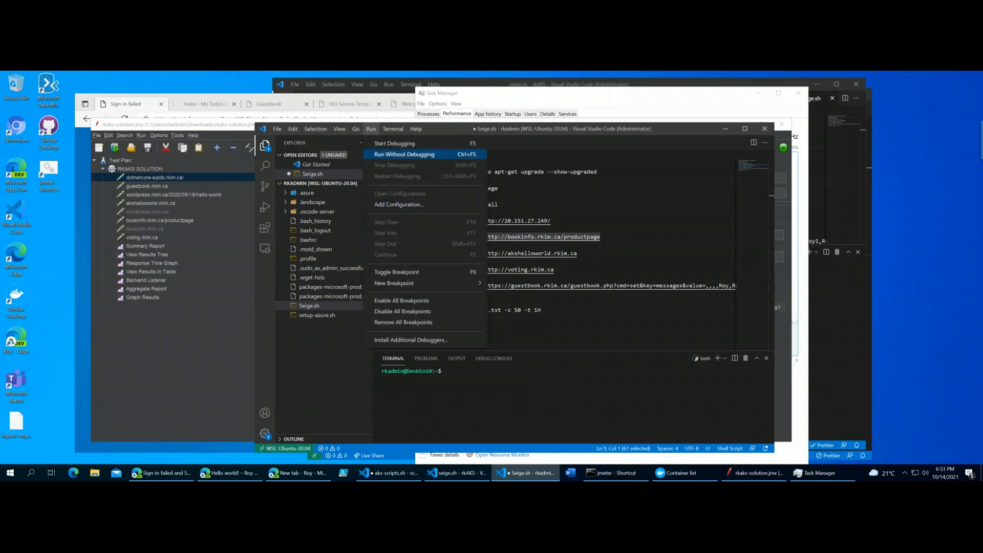
left_click(393, 154)
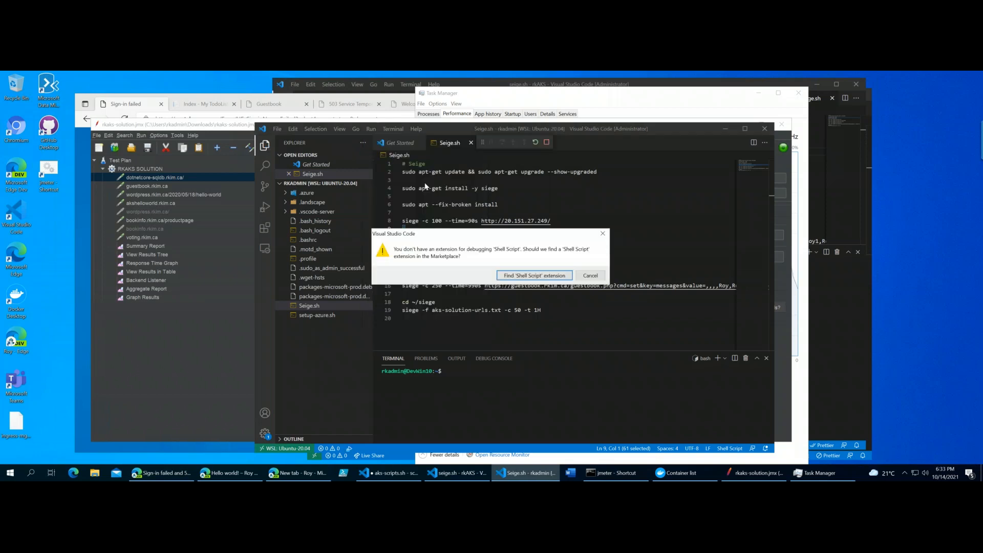
key("Escape")
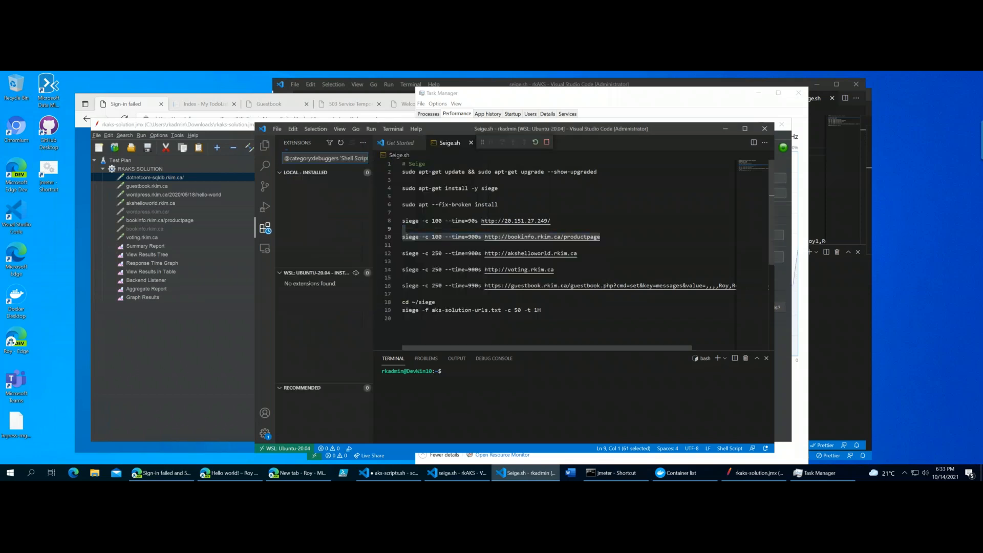
left_click_drag(611, 239, 612, 226)
key("ctrl+c")
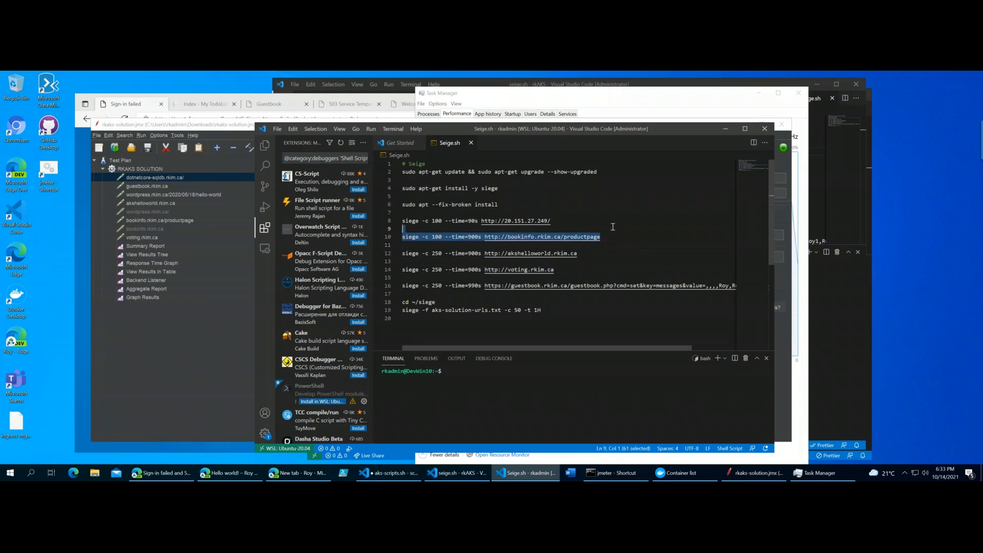
left_click(315, 129)
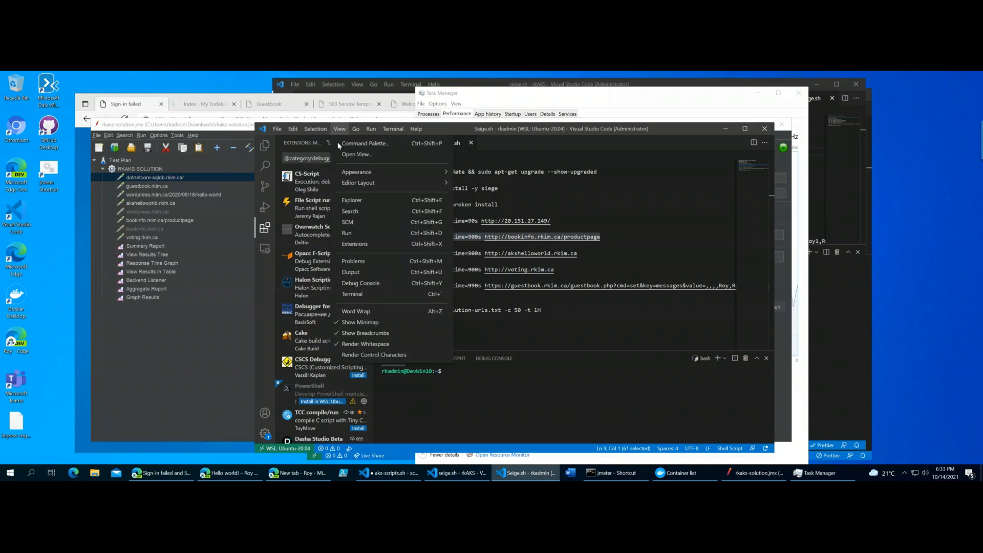
left_click(347, 233)
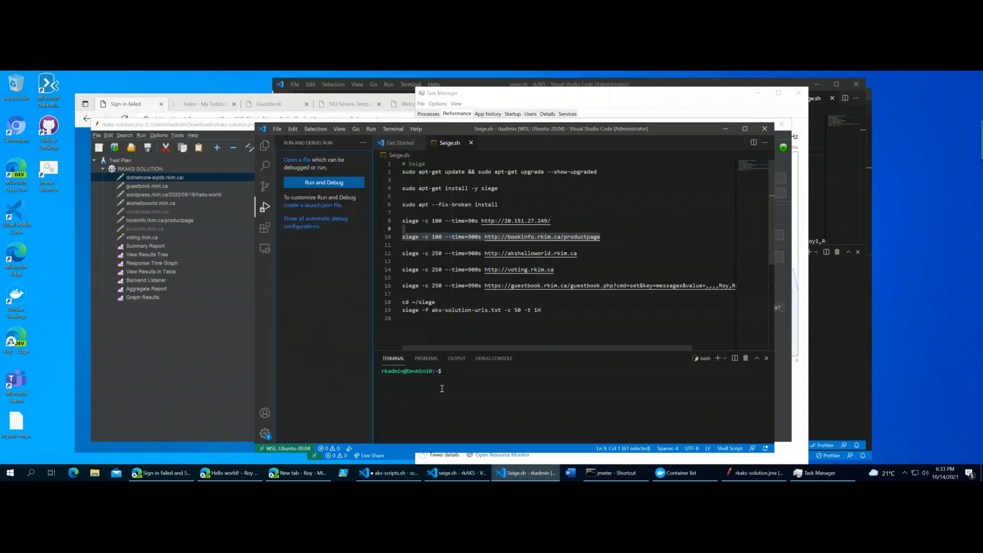
left_click(605, 253)
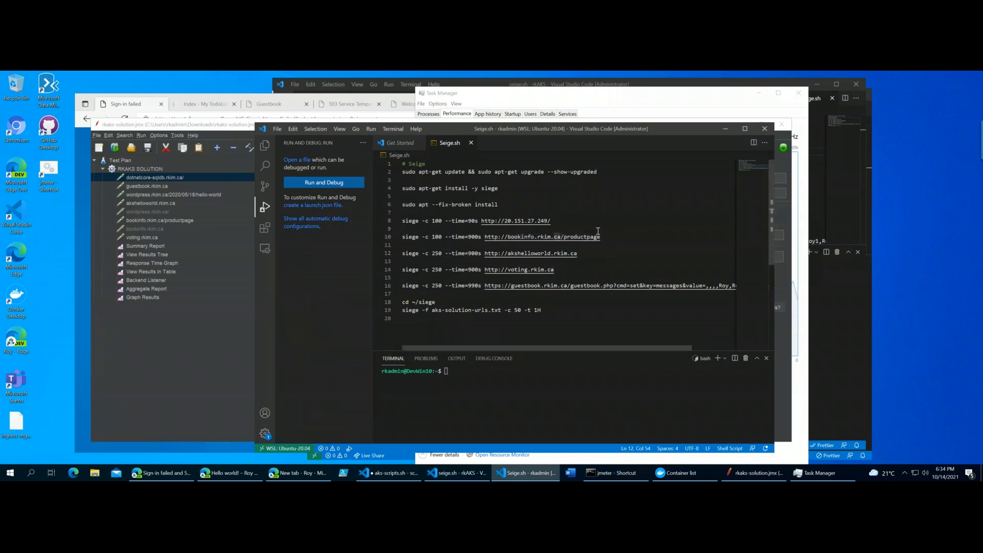
left_click_drag(602, 237, 396, 237)
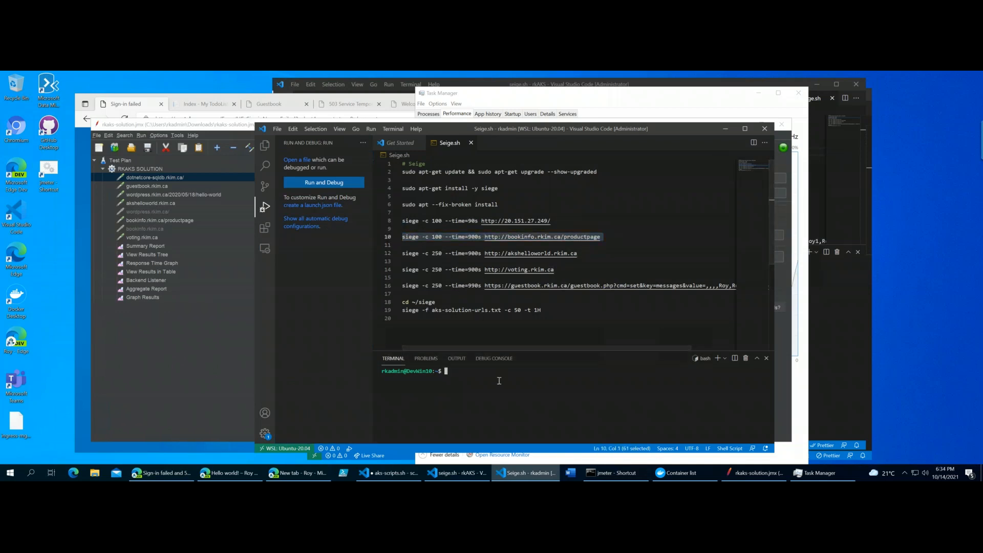
key("ctrl+v")
key("Return")
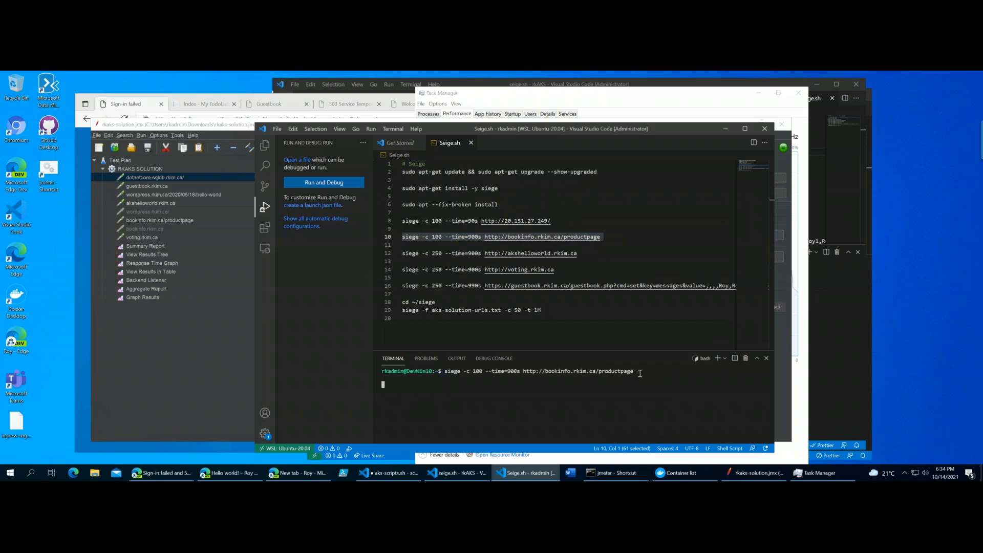
key("Return")
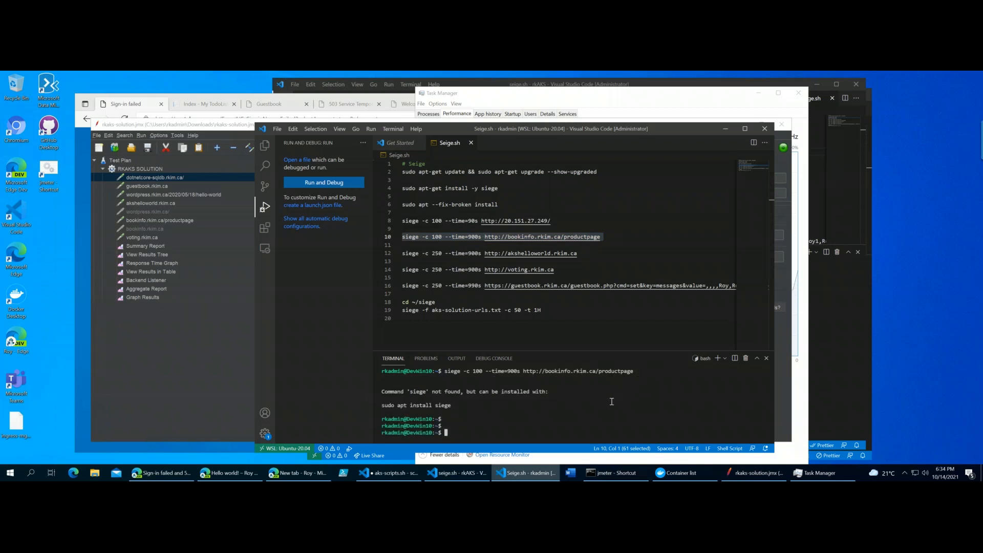
key("Up")
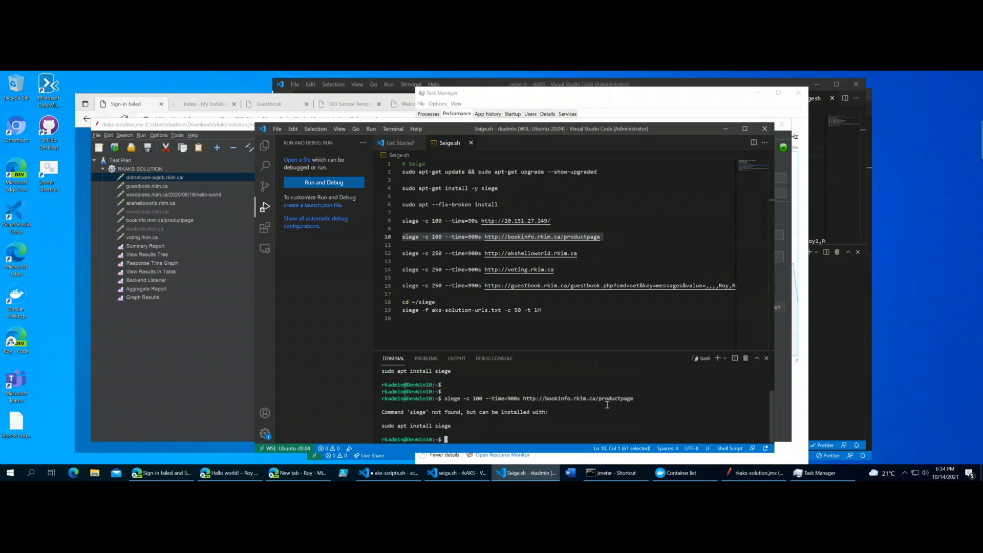
- Install Siege in the terminal with sudo apt-get install -y siege, entering the sudo password
mouse_move(500, 205)
left_mouse_down()
mouse_move(500, 172)
mouse_move(500, 187)
left_mouse_up()
left_click(500, 188)
key("shift+Home")
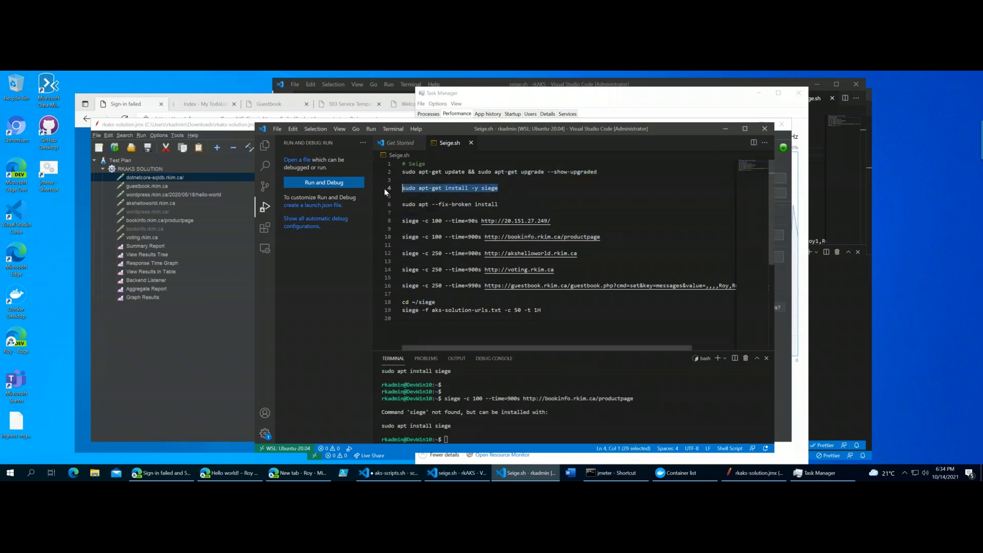
left_click(483, 442)
key("ctrl+v")
key("Return")
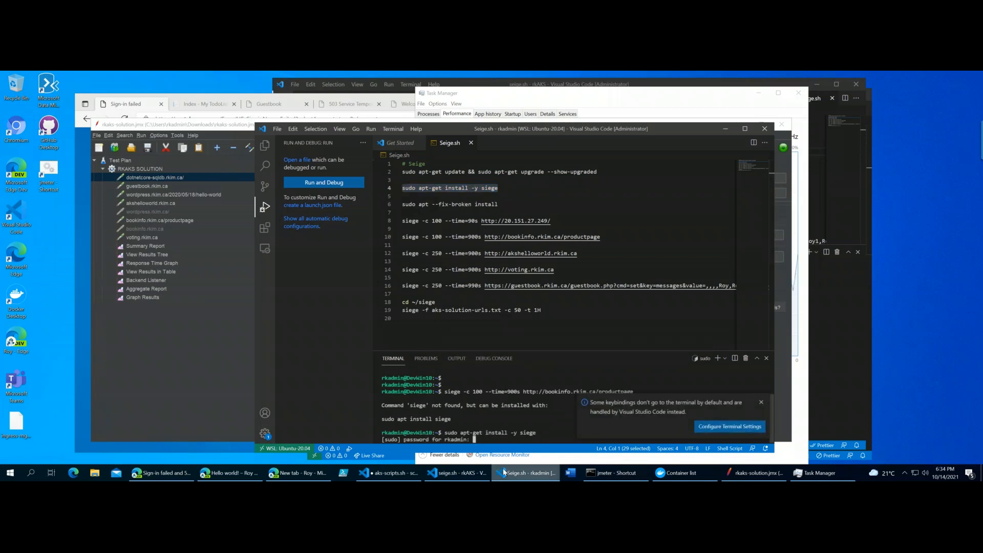
key("Return")
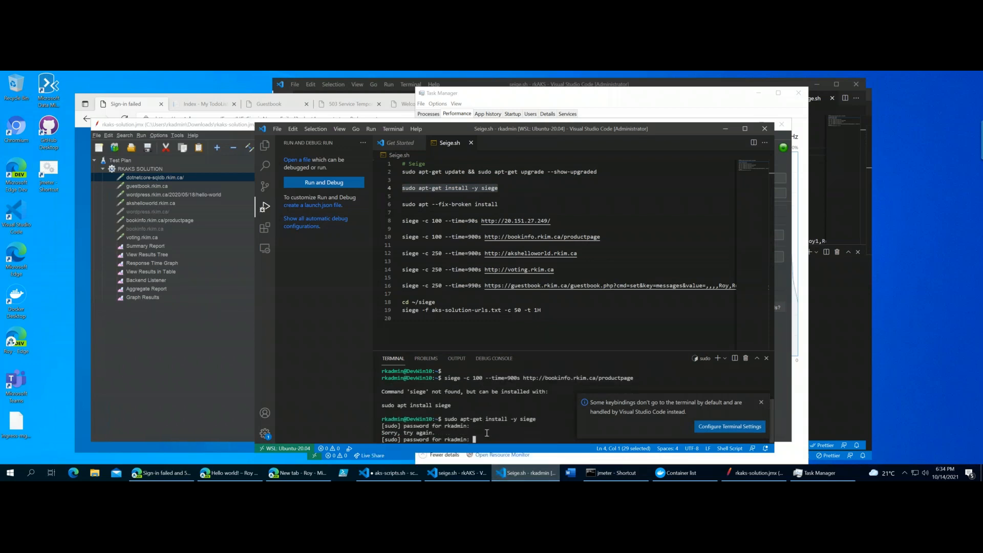
key("Return")
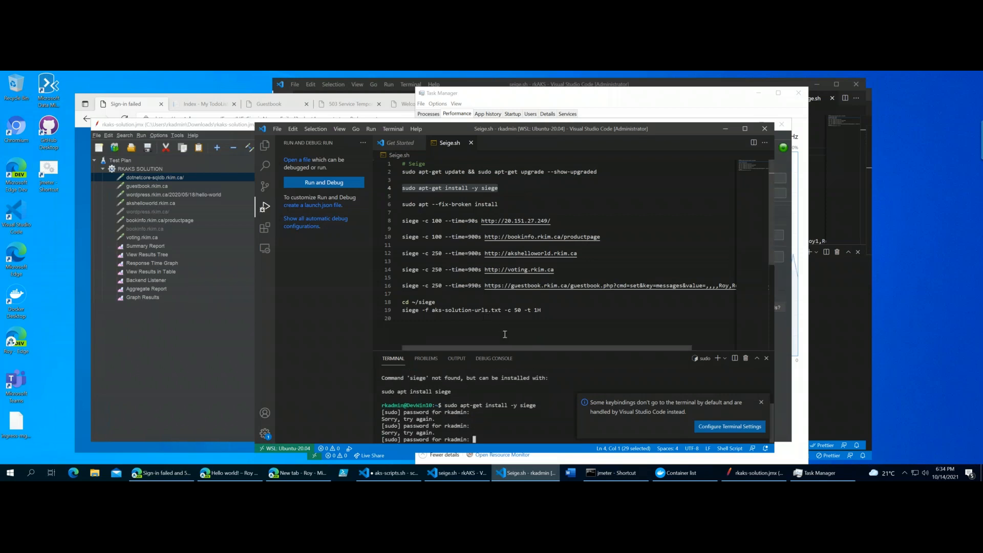
key("Return")
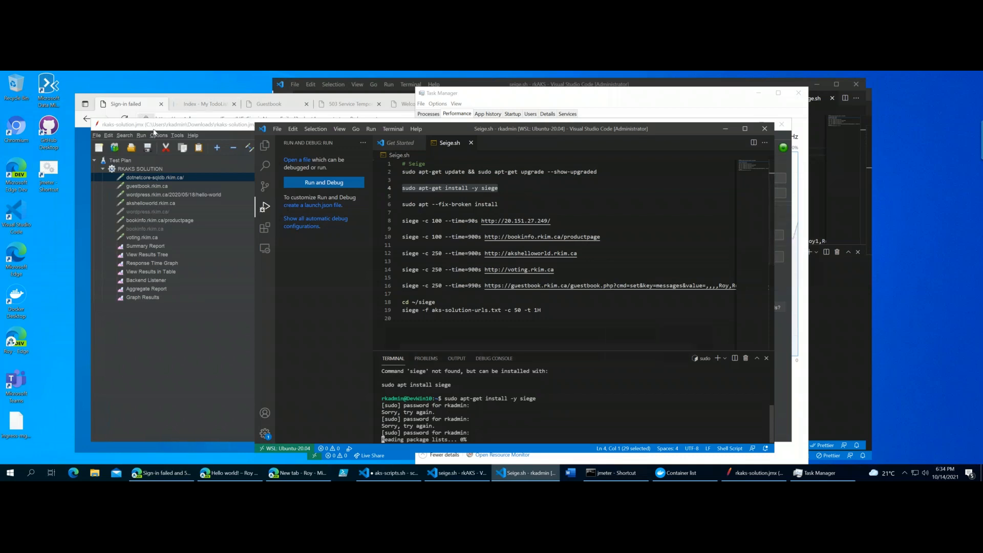
- Review the siege commands for 20.151.27.249 and bookinfo.rkim.ca/productpage in Seige.sh while the installation runs
left_click(594, 224)
left_click_drag(617, 218, 602, 213)
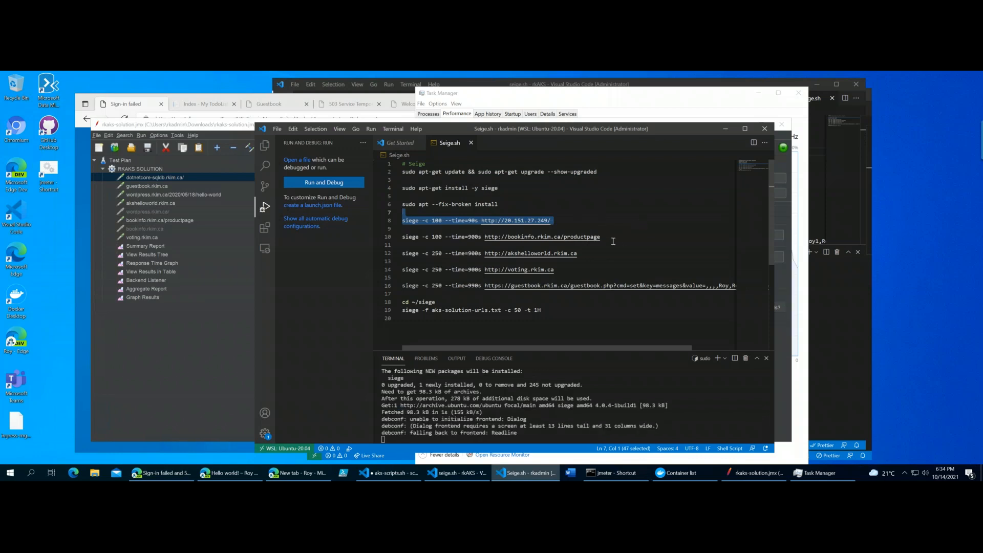
key("Down")
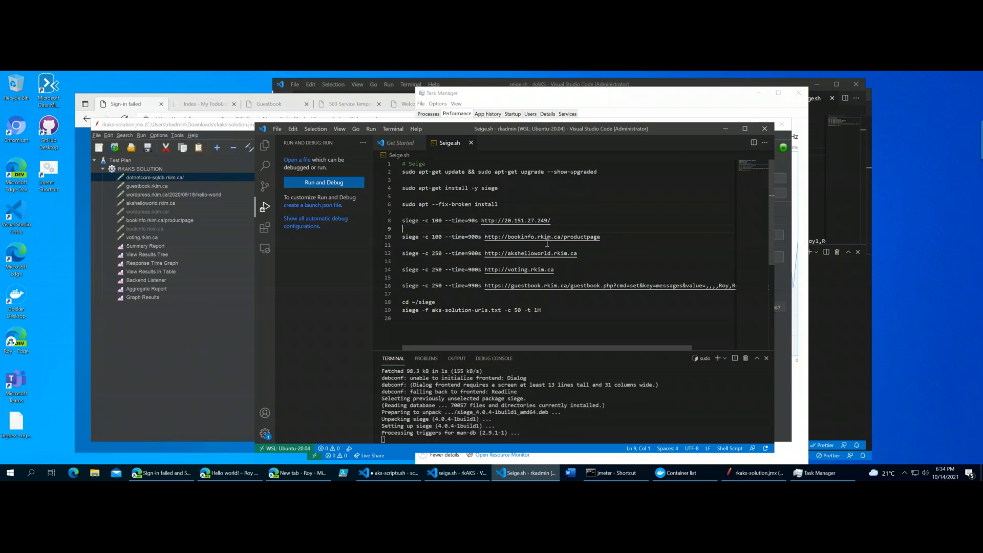
left_click(604, 237)
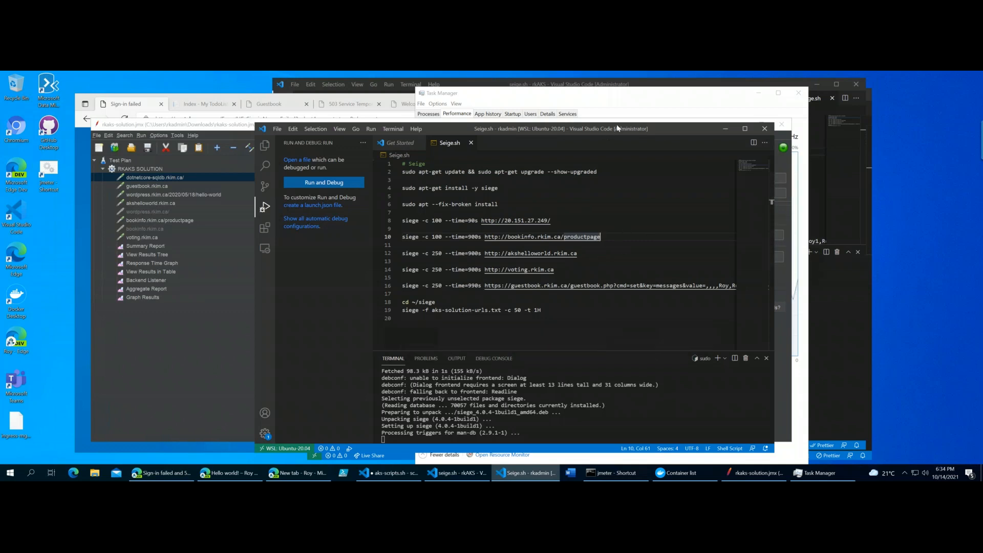
- Compare the siege command for akshelloworld.rkim.ca in Seige.sh with the JMeter test plan, switching between both windows
left_click_drag(551, 123, 519, 130)
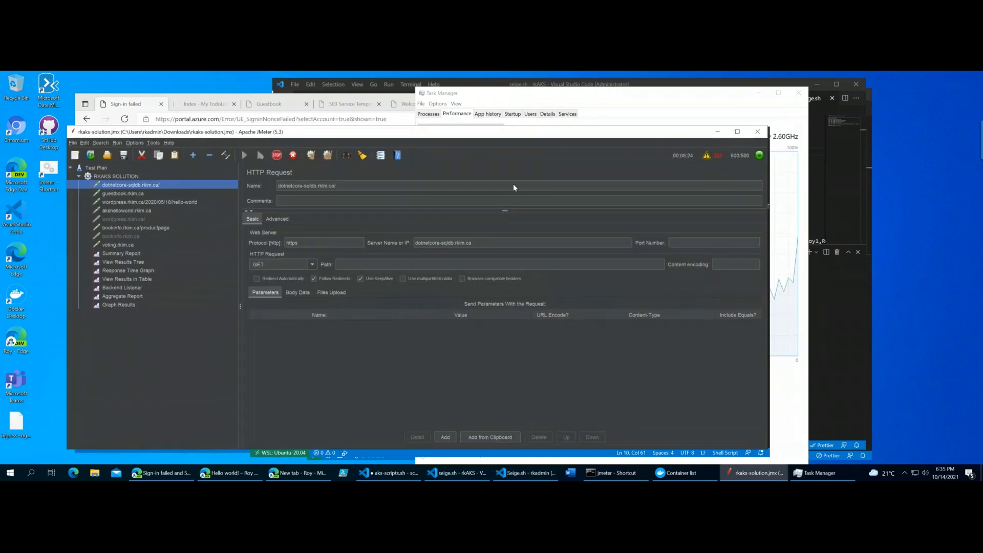
left_click(716, 131)
left_click(525, 473)
left_click_drag(595, 264, 609, 248)
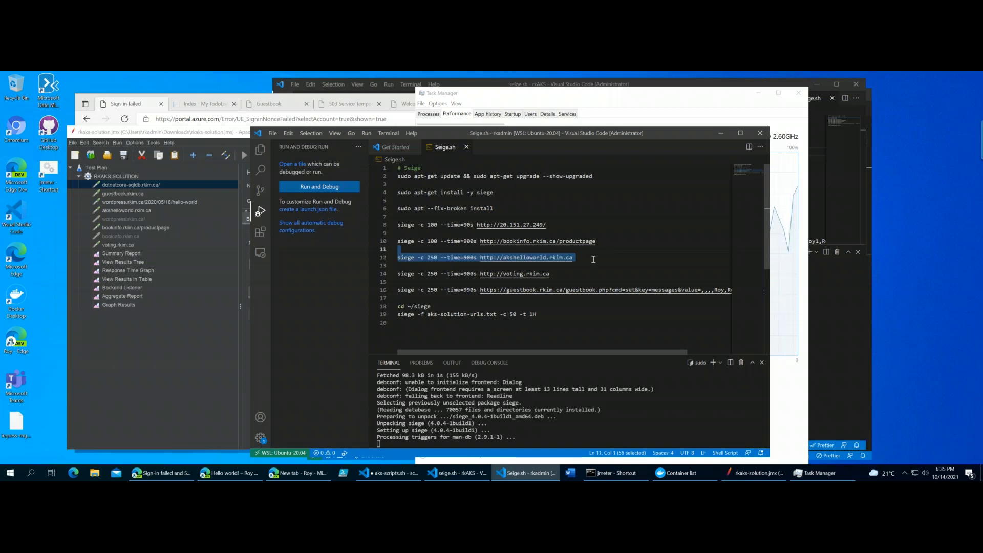
left_click(608, 263)
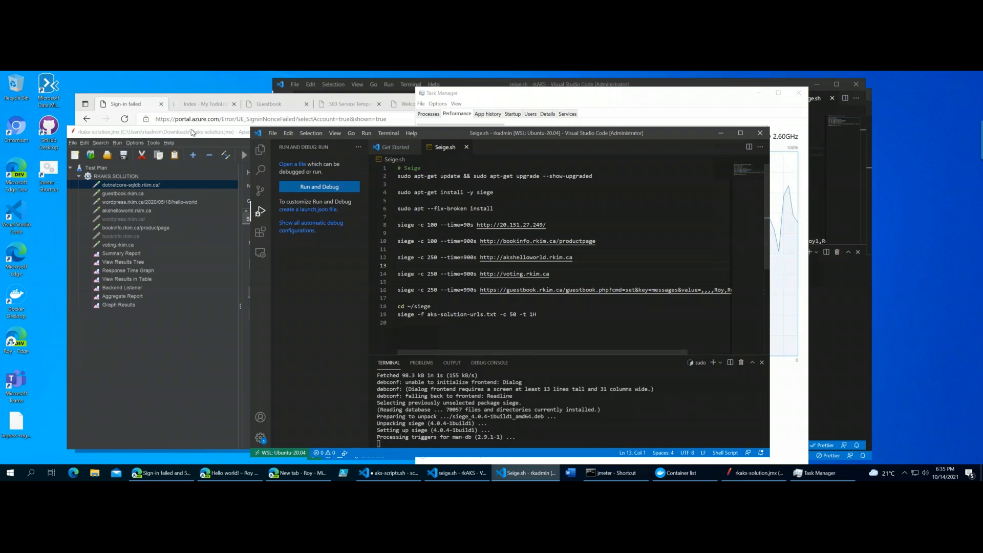
left_click(193, 133)
left_click_drag(193, 132, 160, 130)
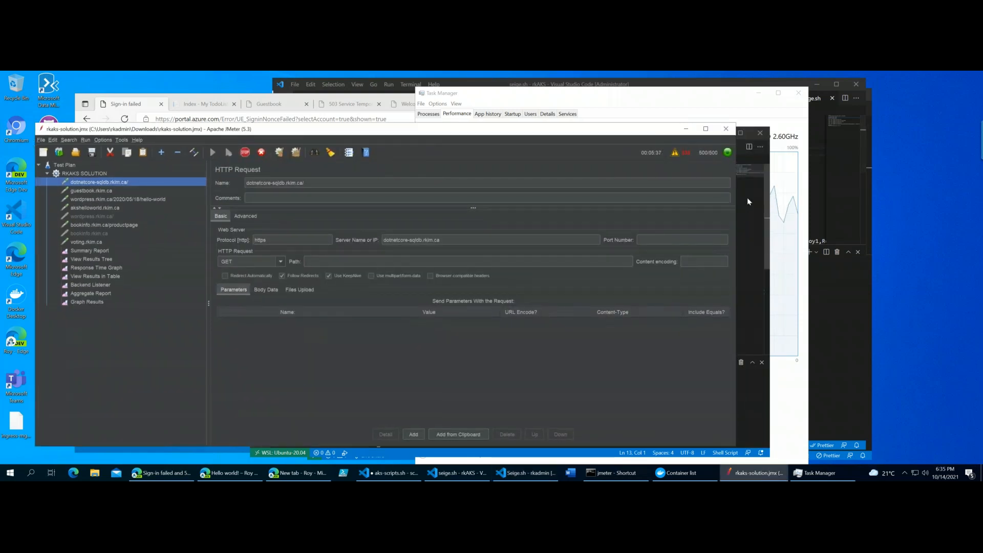
- Return to Seige.sh in Visual Studio Code and examine the command siege -f aks-solution-urls.txt -c 50 -t 1H and its URL file
left_click(747, 197)
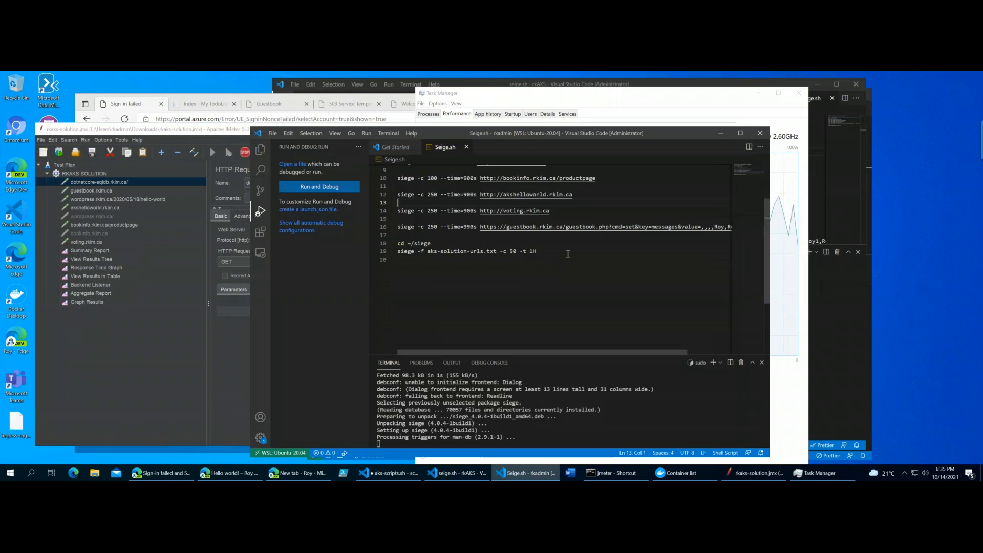
left_click_drag(568, 250, 390, 257)
left_click(450, 245)
left_click_drag(424, 251, 497, 254)
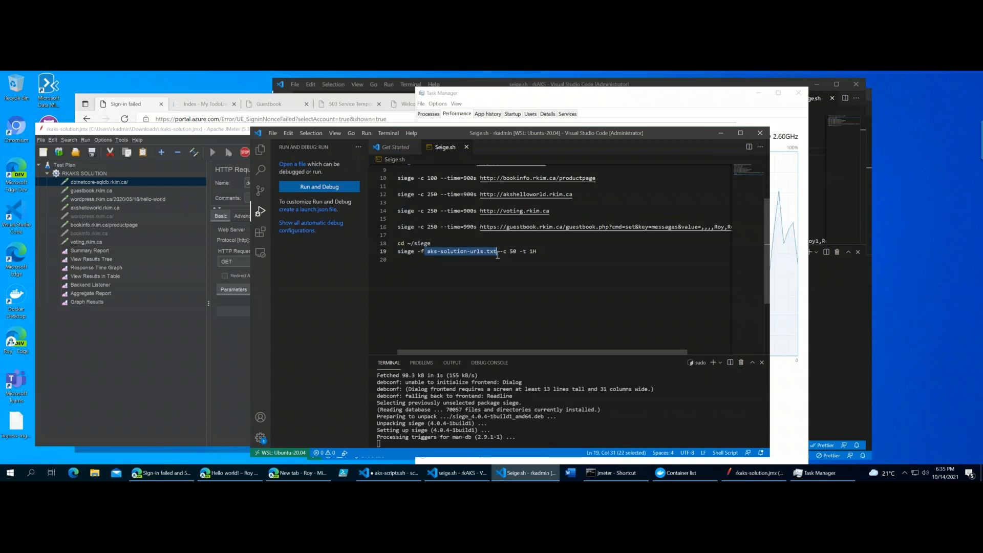
left_click(538, 283)
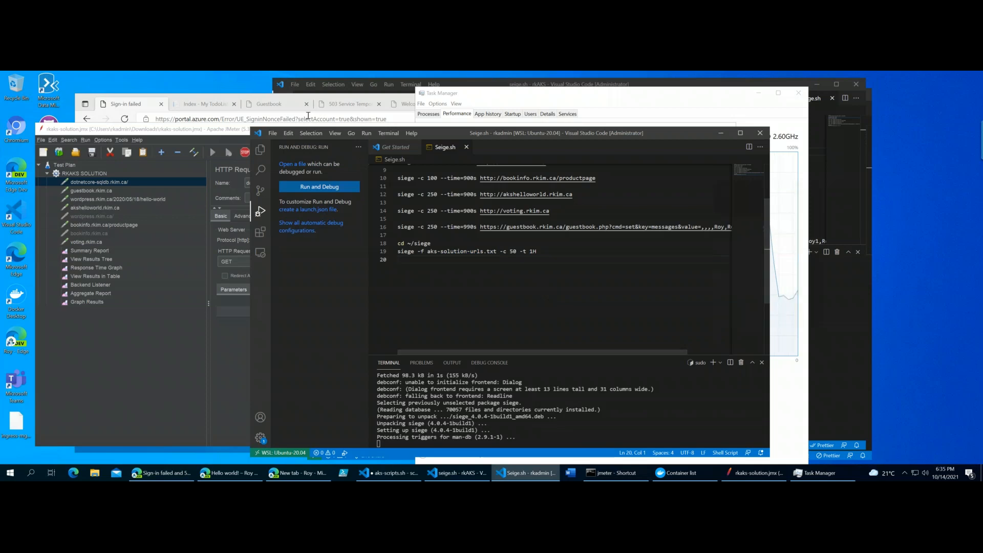
- Bring the JMeter window back to the front and close the browser window containing only a new tab
left_click_drag(507, 131, 518, 128)
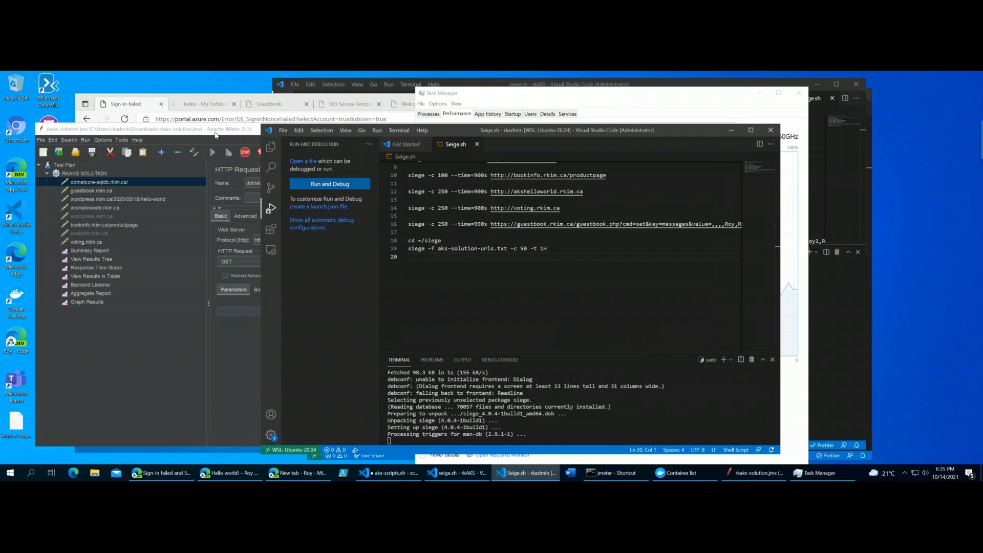
left_click_drag(215, 134, 233, 136)
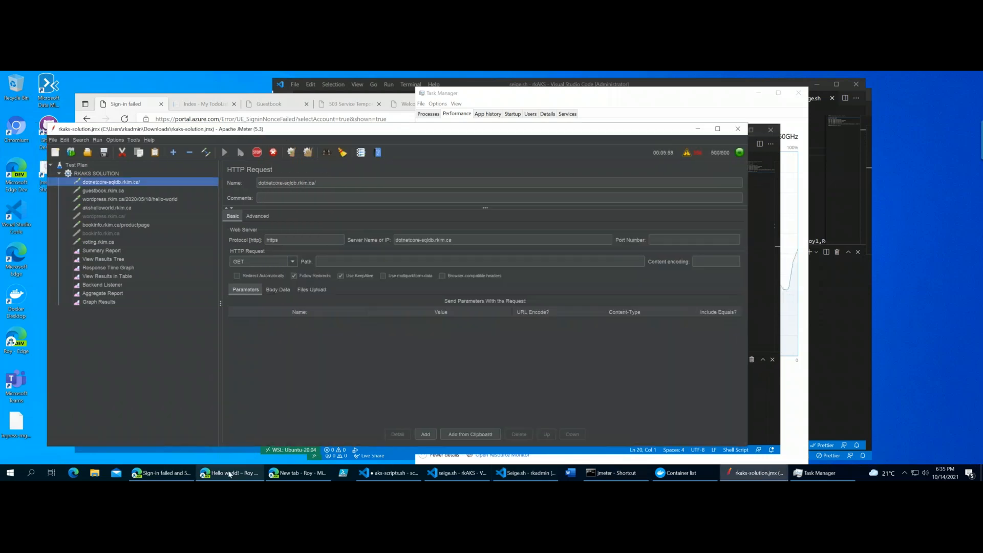
left_click(292, 470)
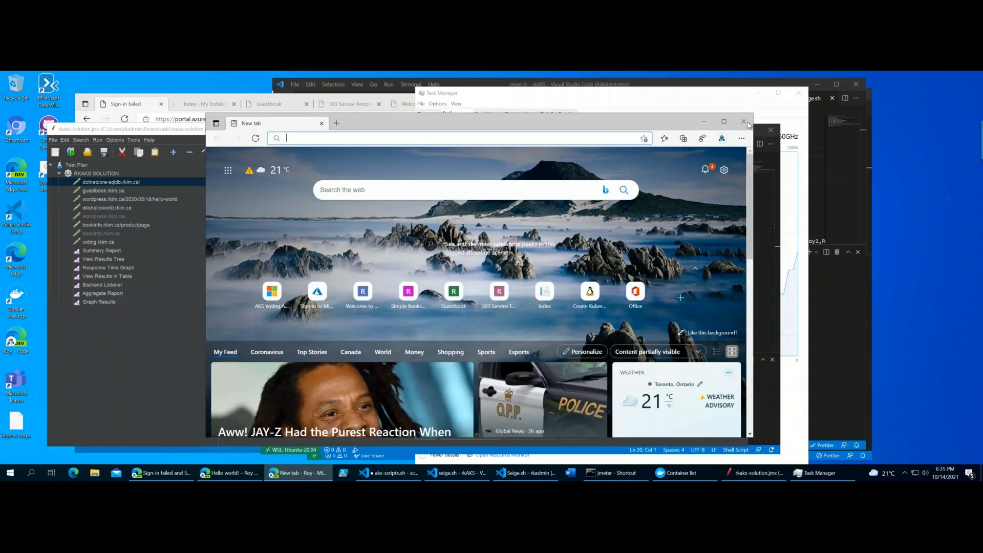
left_click(743, 122)
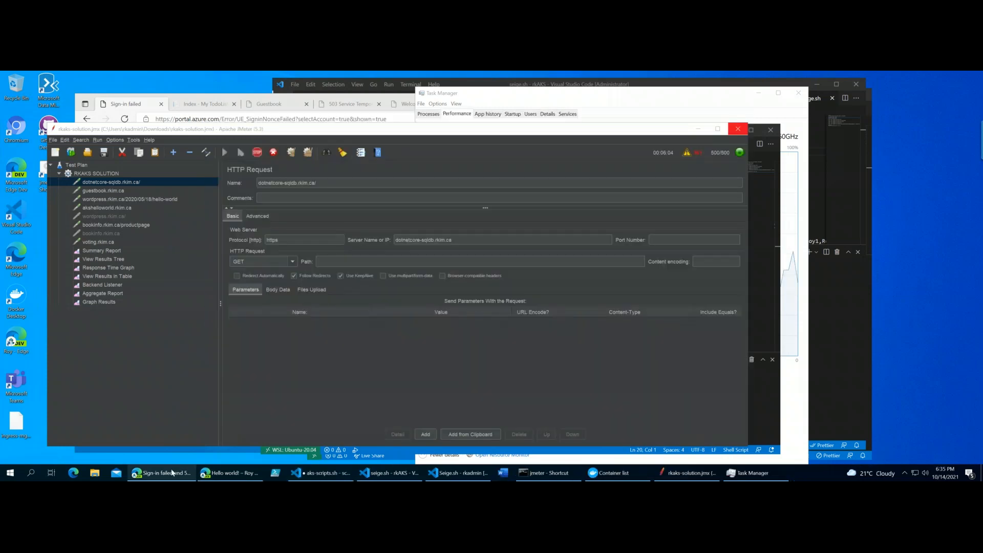
- Look through the remote machine's Edge windows for an Azure portal page, ending on the My TodoList App tab
left_click(173, 471)
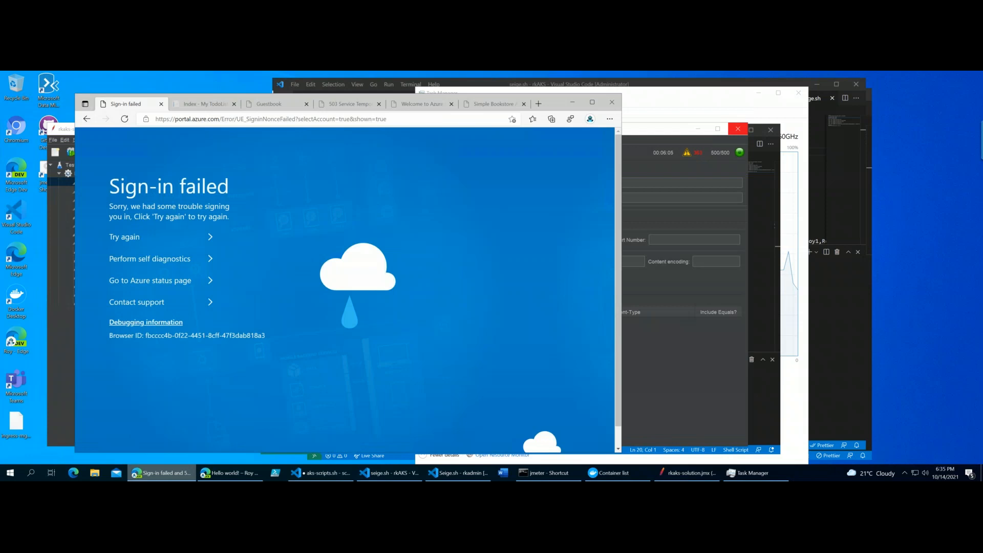
left_click(239, 476)
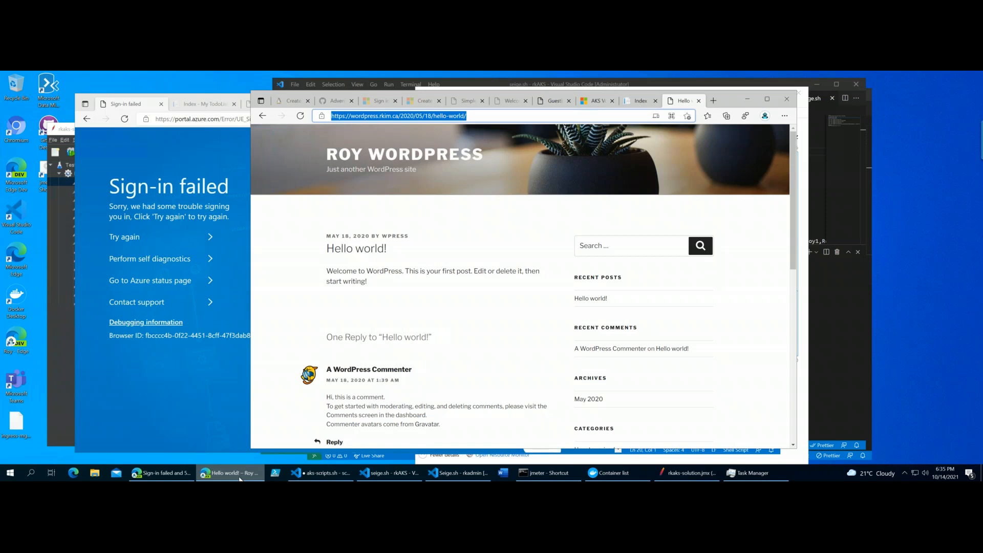
key("ctrl+t")
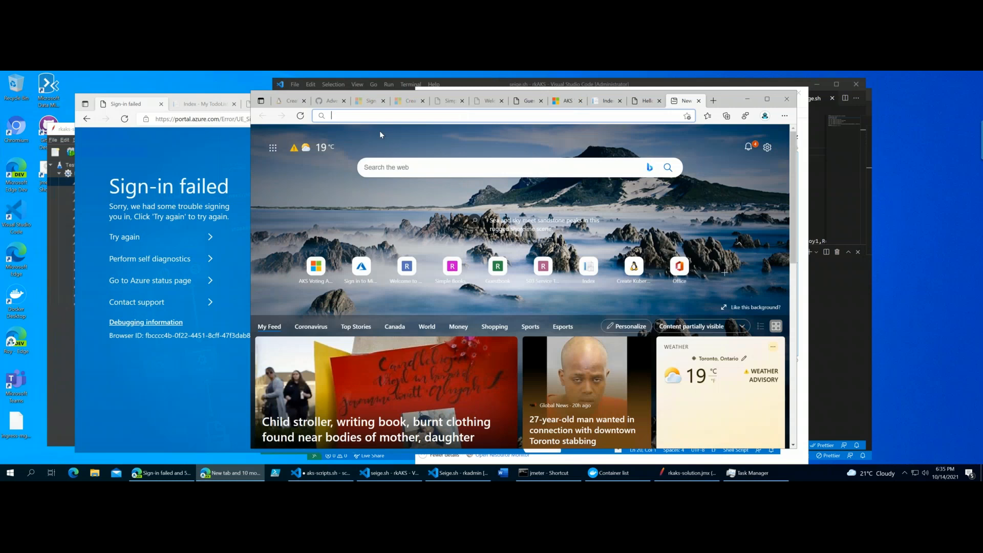
left_click(376, 100)
left_click(383, 101)
left_click(191, 106)
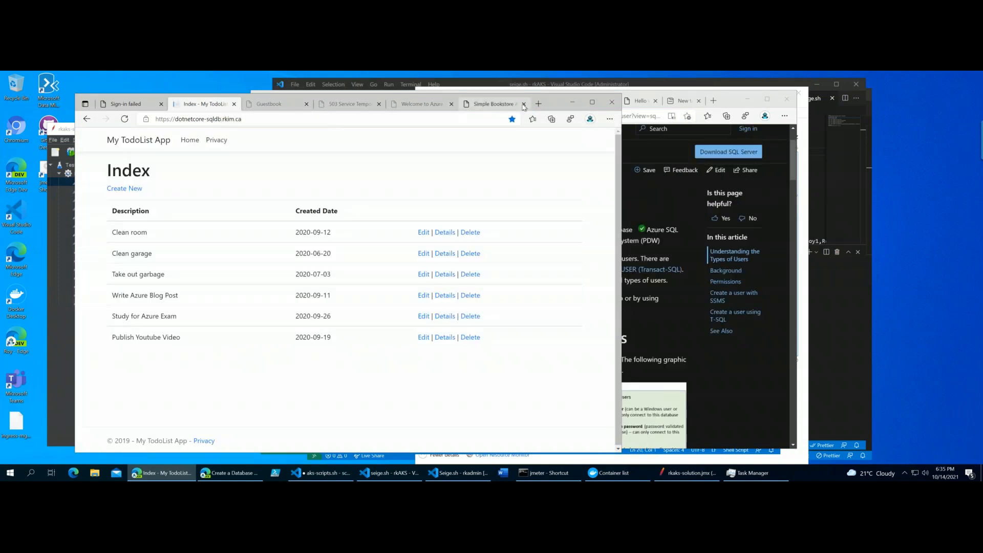
key("ctrl+t")
type("p")
key("Return")
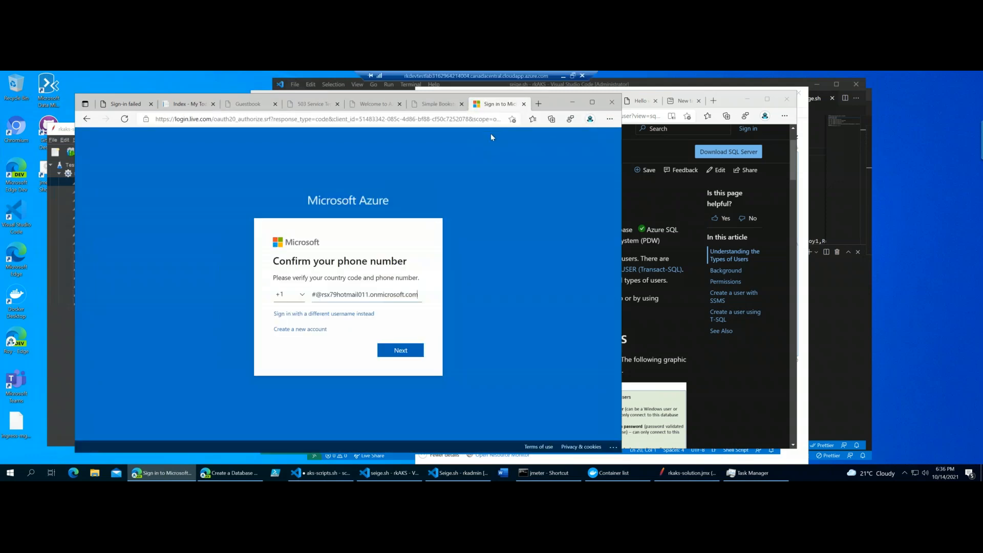
left_click(523, 103)
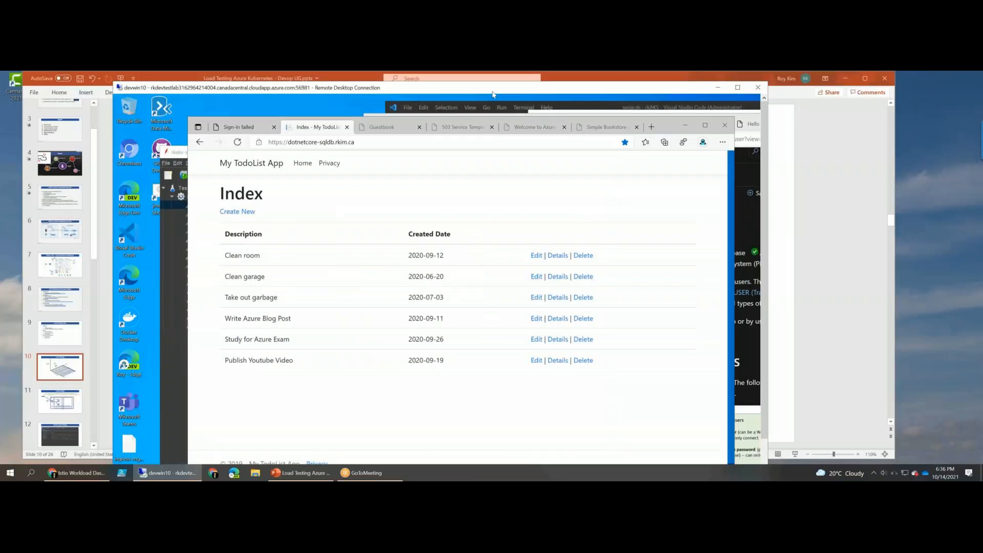
- Switch from the remote session to the local Chrome window and show the rkaks-demo Insights page in the Azure portal
left_click_drag(493, 94, 539, 98)
mouse_move(96, 473)
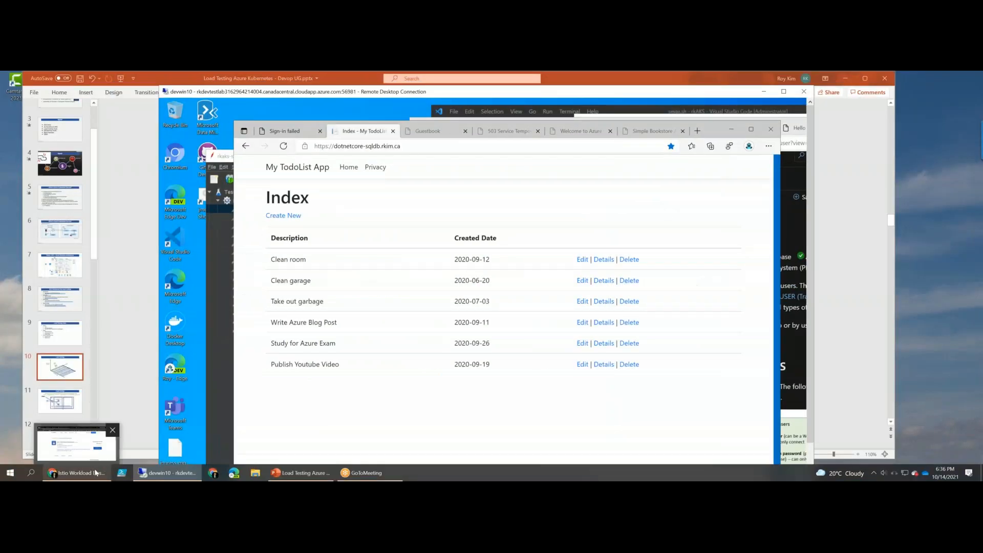
left_click(76, 444)
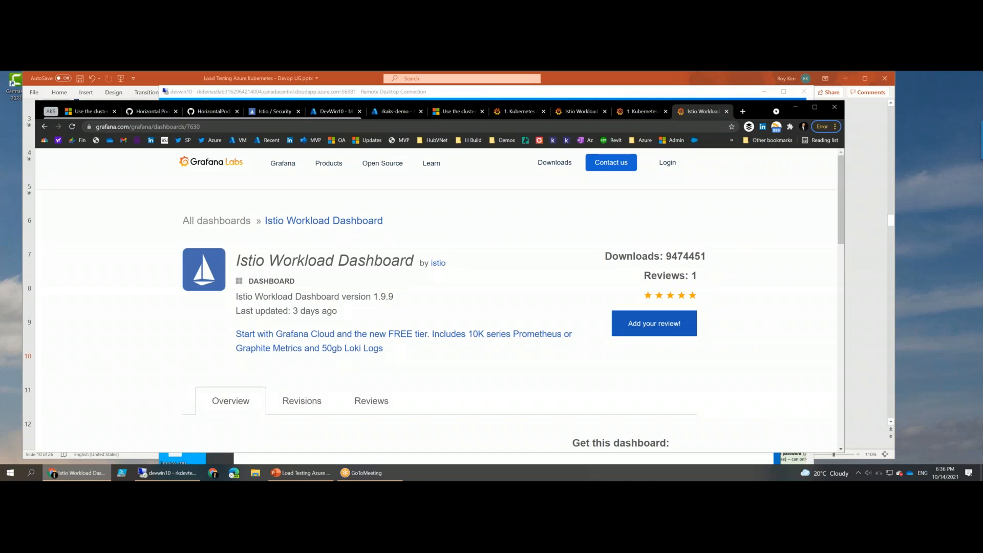
left_click(394, 111)
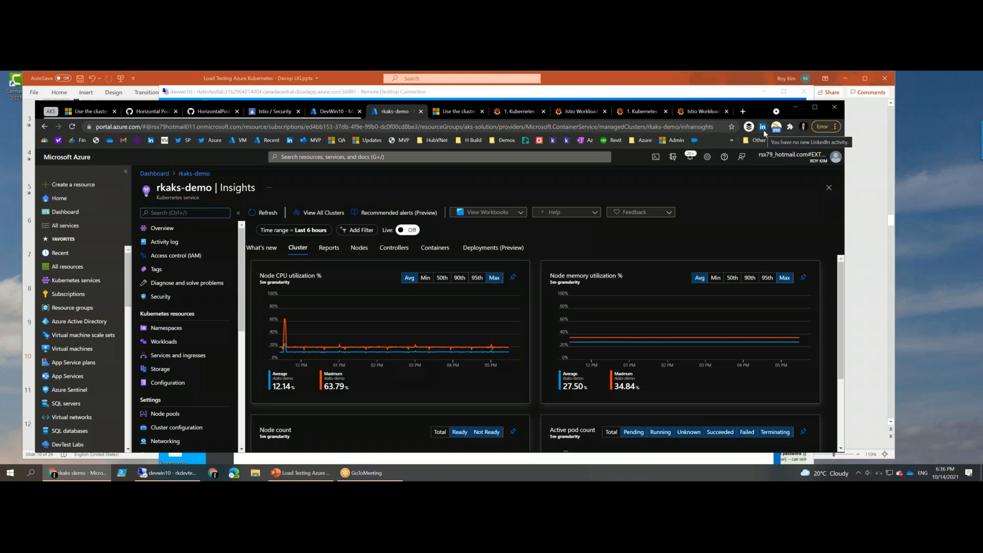
left_click_drag(759, 111, 795, 102)
- Open the Overview page of the rkaks-demo Kubernetes service and maximize the browser window
scroll(220, 317, "down", 4)
scroll(220, 317, "up", 3)
scroll(220, 318, "up", 1)
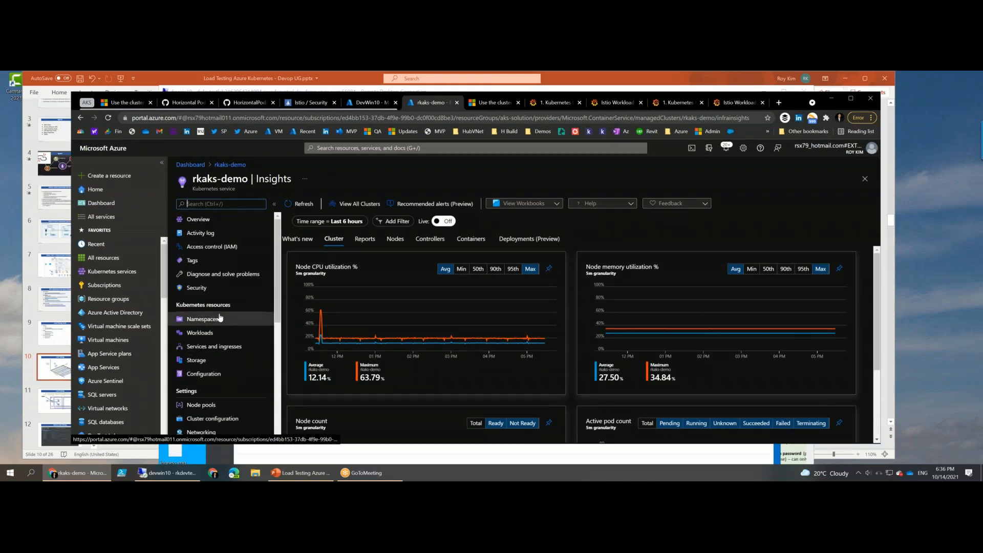
scroll(220, 317, "down", 3)
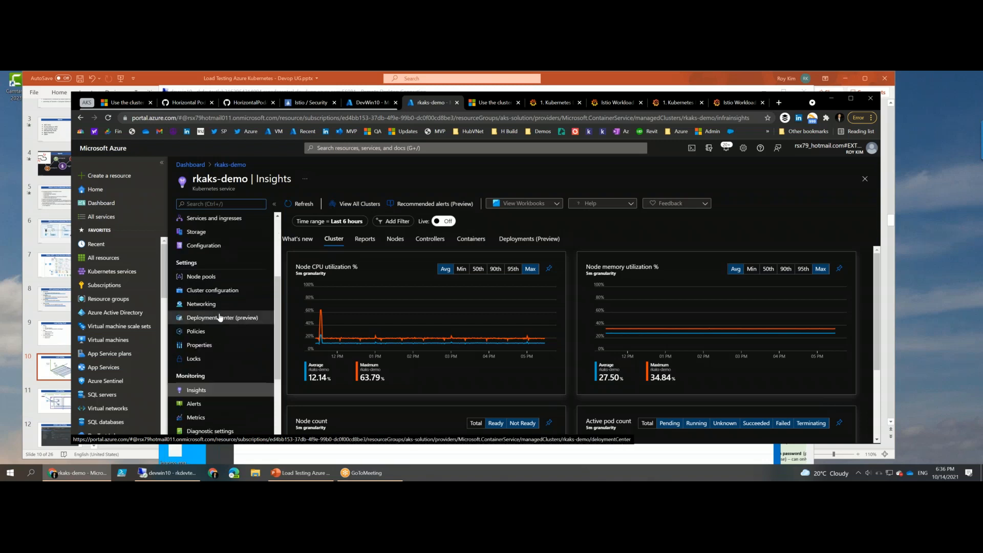
scroll(227, 277, "down", 2)
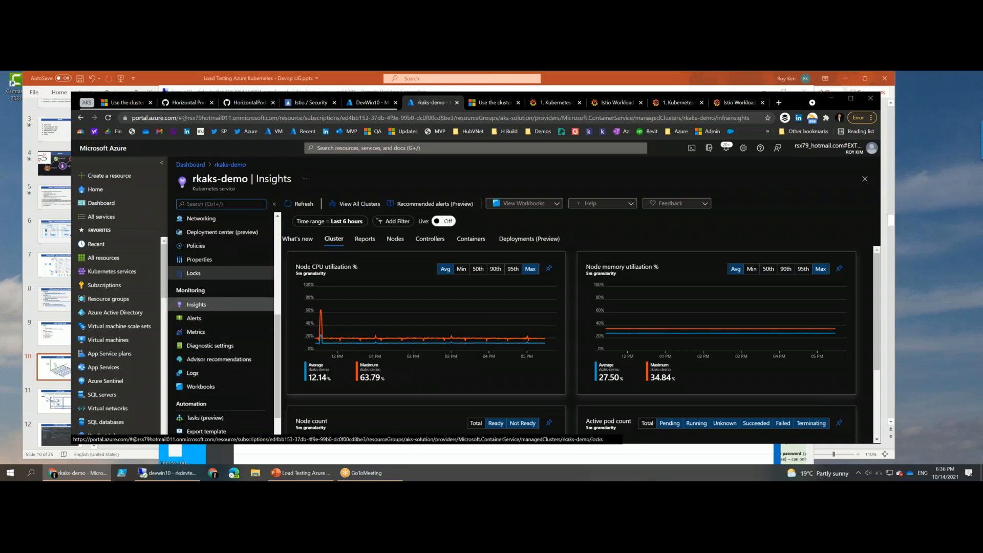
scroll(224, 224, "up", 5)
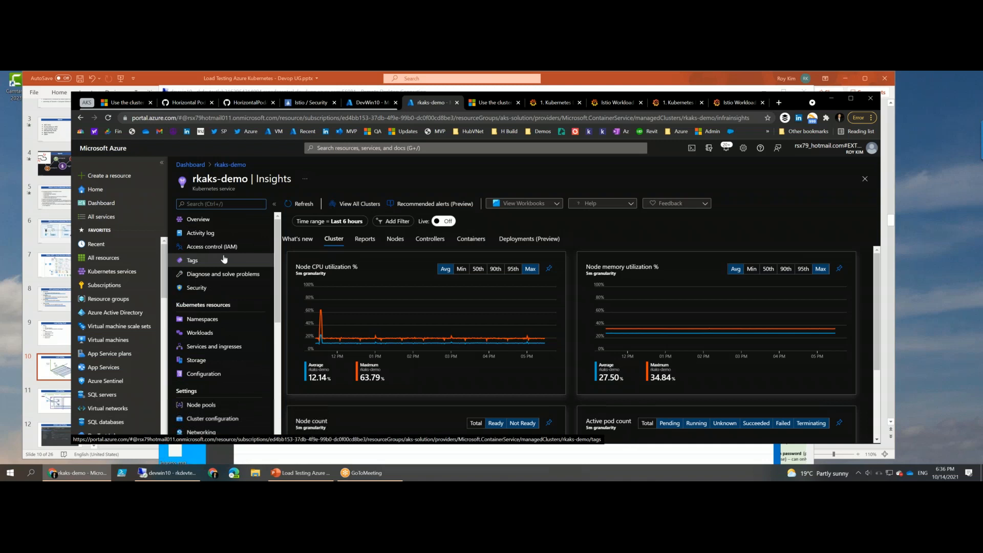
left_click(224, 220)
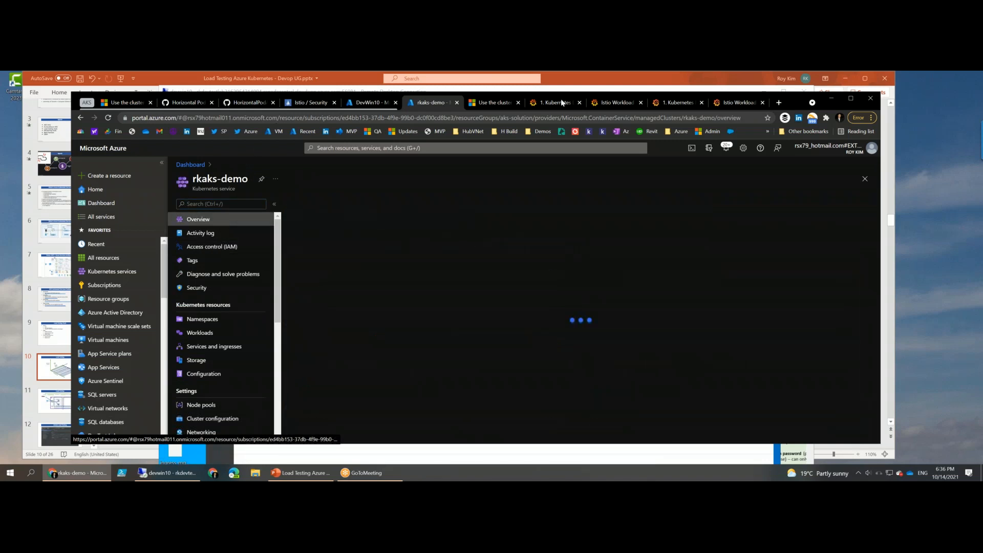
left_click_drag(787, 103, 770, 110)
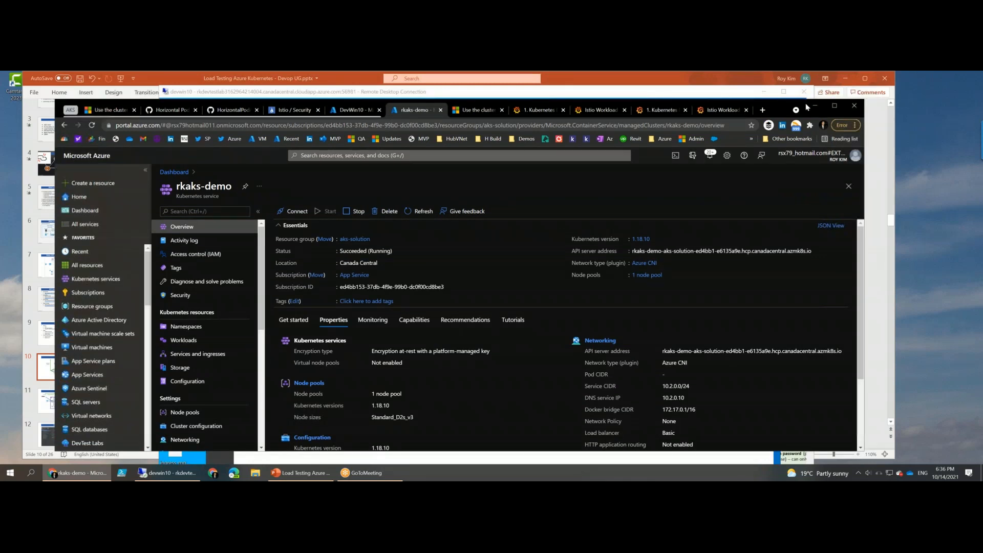
left_click_drag(807, 107, 792, 123)
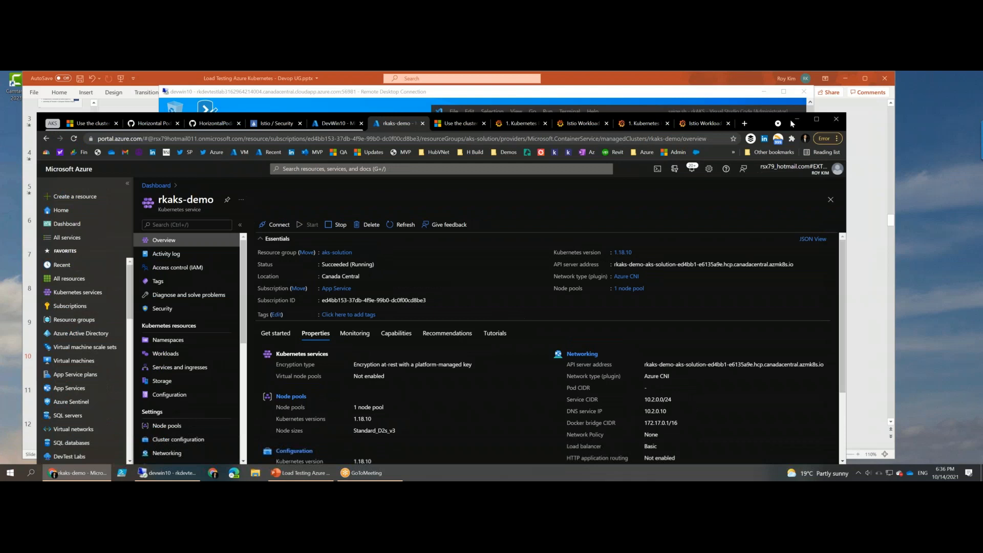
double_click(791, 123)
- Review the rkaks-demo cluster's Namespaces, Workloads, and Services and ingresses pages
scroll(524, 154, "up", 2)
scroll(195, 315, "down", 2)
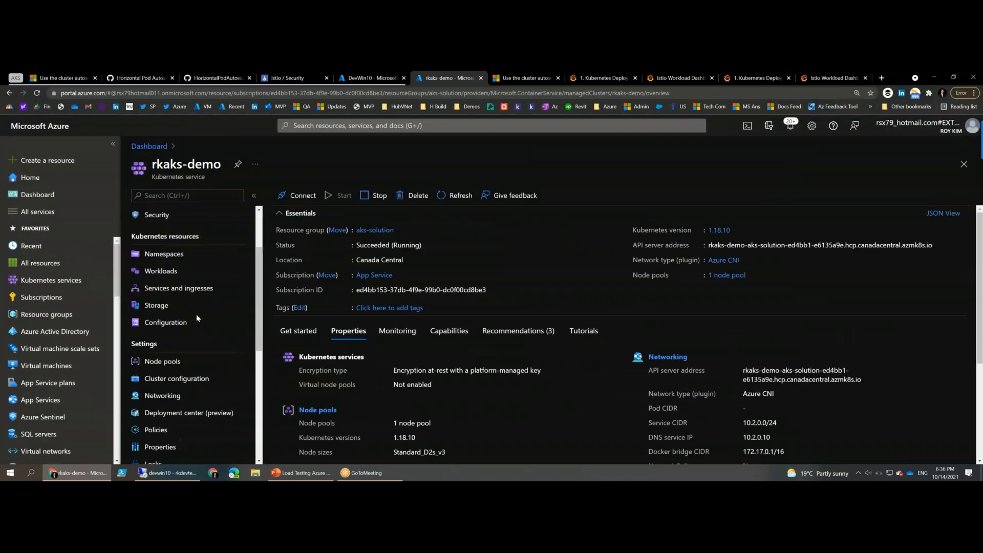
left_click(172, 254)
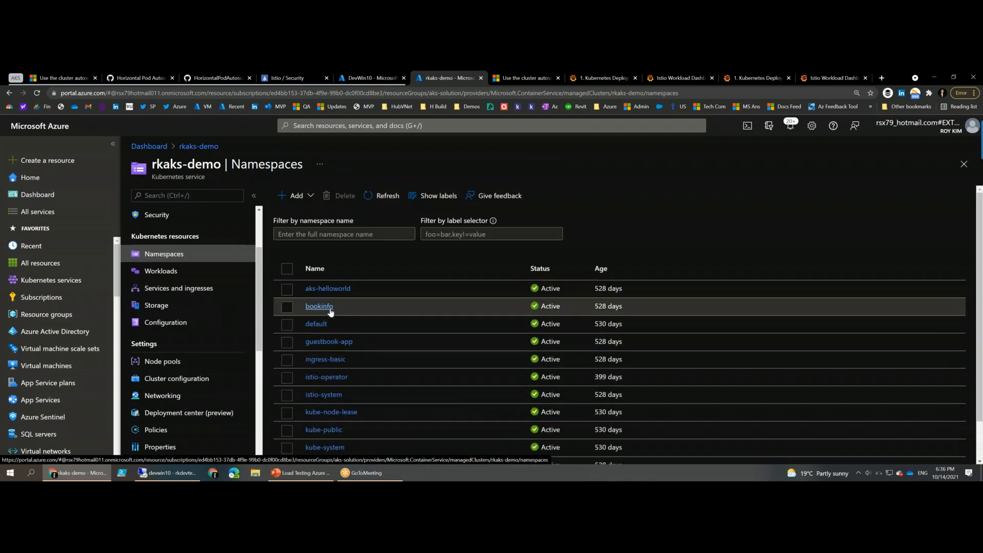
scroll(330, 310, "down", 1)
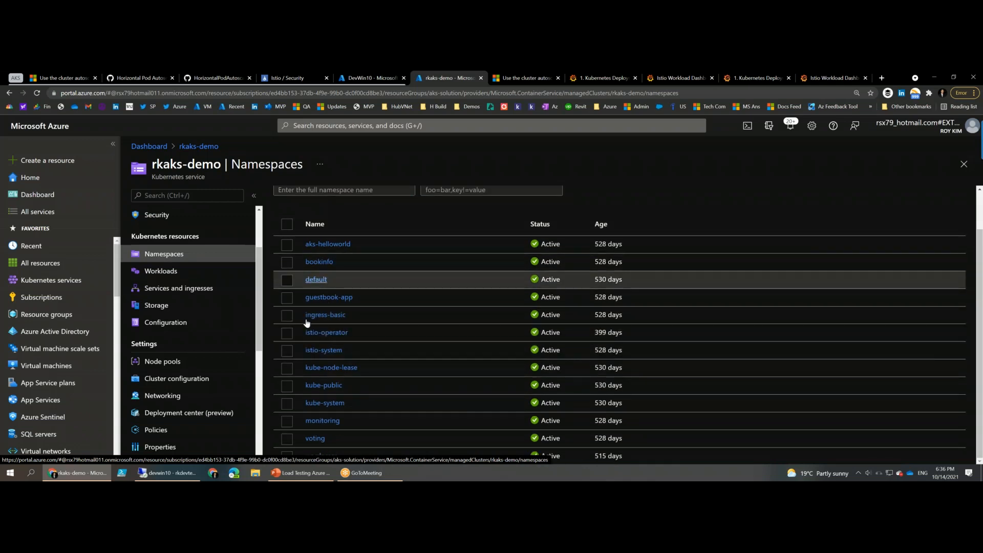
left_click(163, 270)
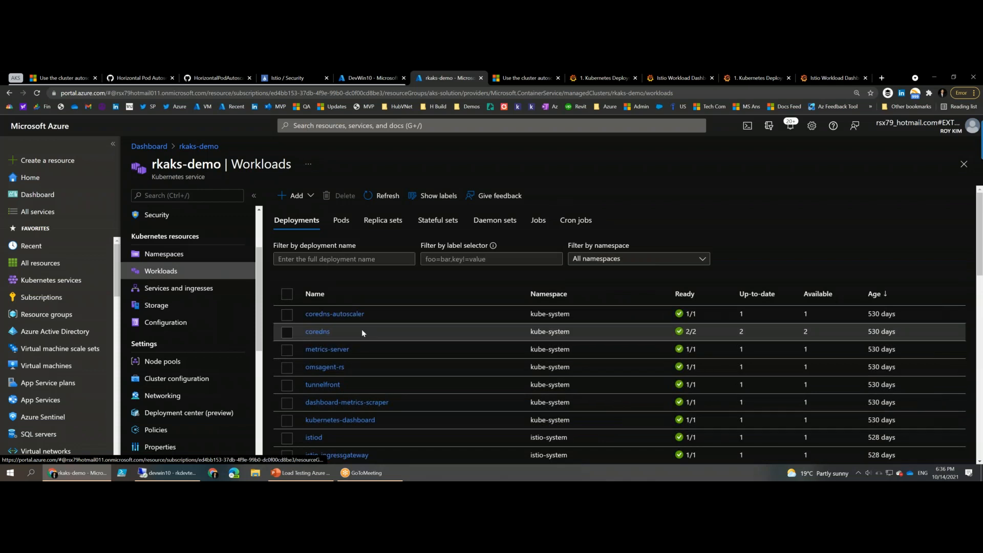
left_click(169, 288)
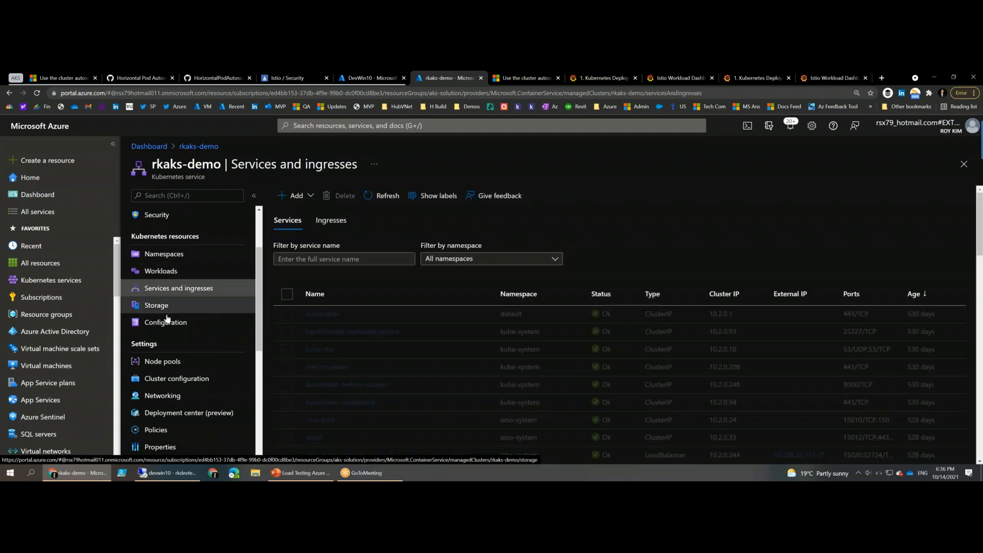
- Open the cluster's node pools and examine the overview and configuration properties of nodepool1
scroll(179, 320, "down", 1)
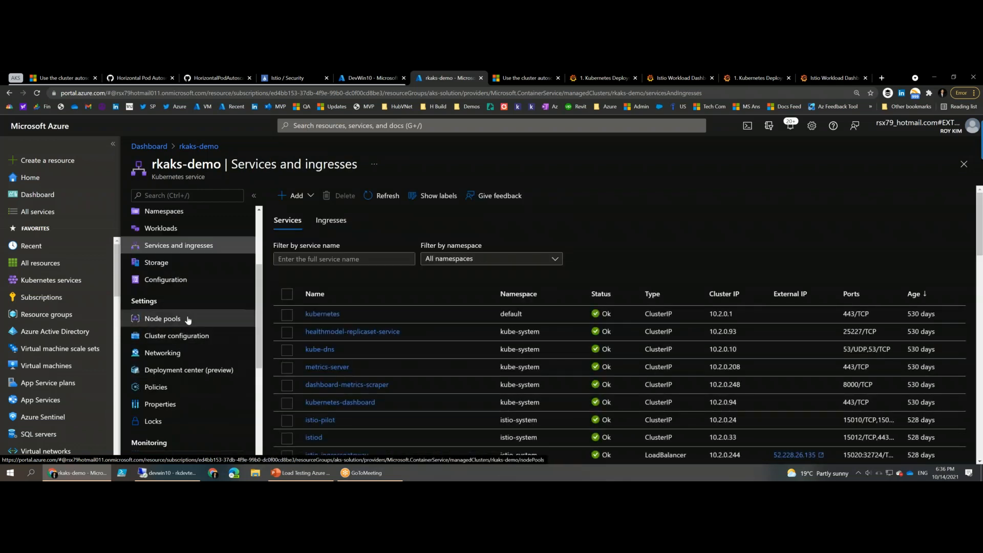
left_click(187, 320)
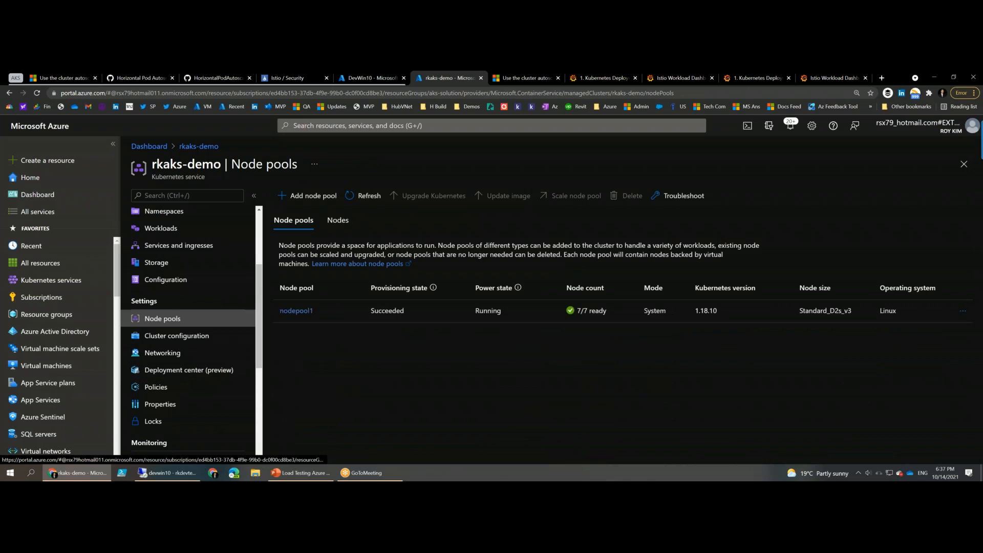
left_click(296, 311)
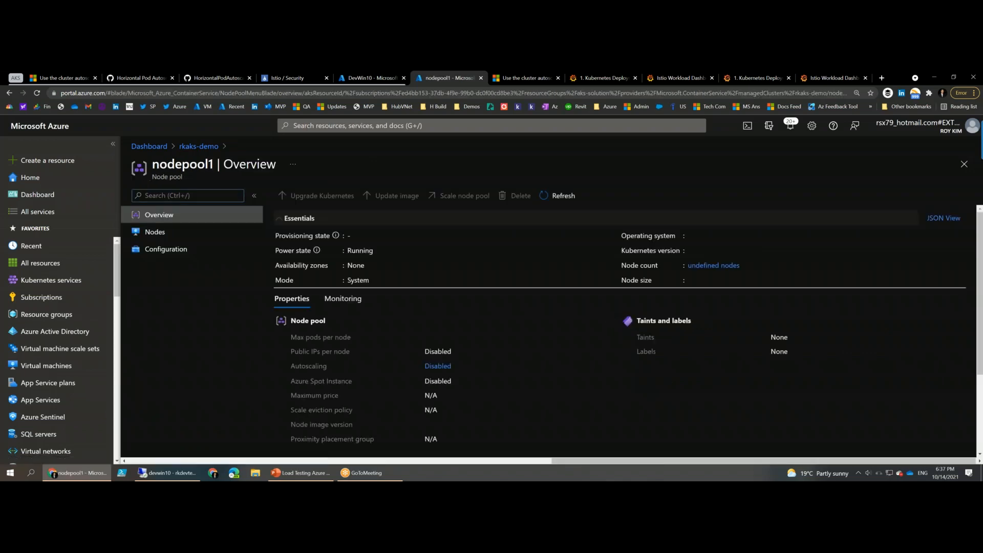
scroll(577, 402, "down", 2)
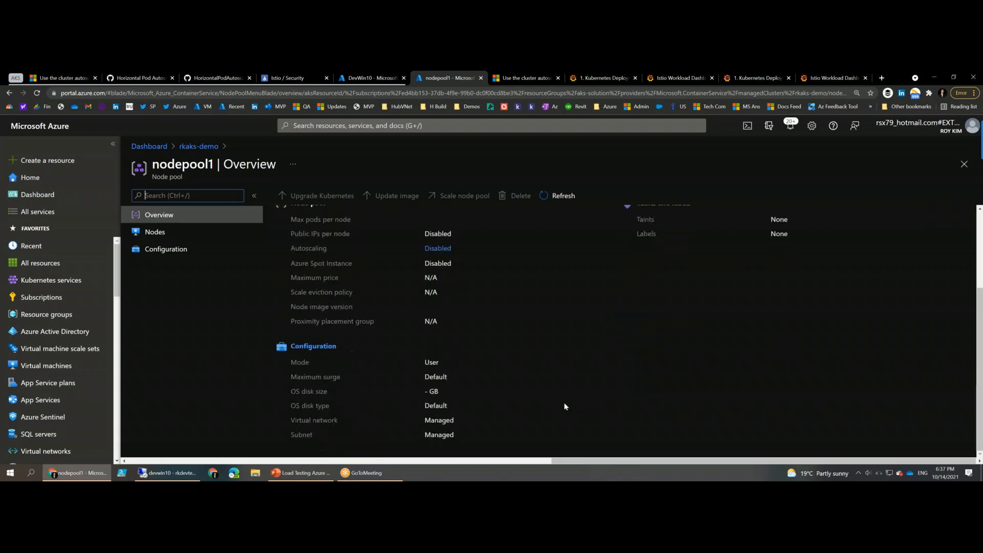
scroll(562, 401, "up", 2)
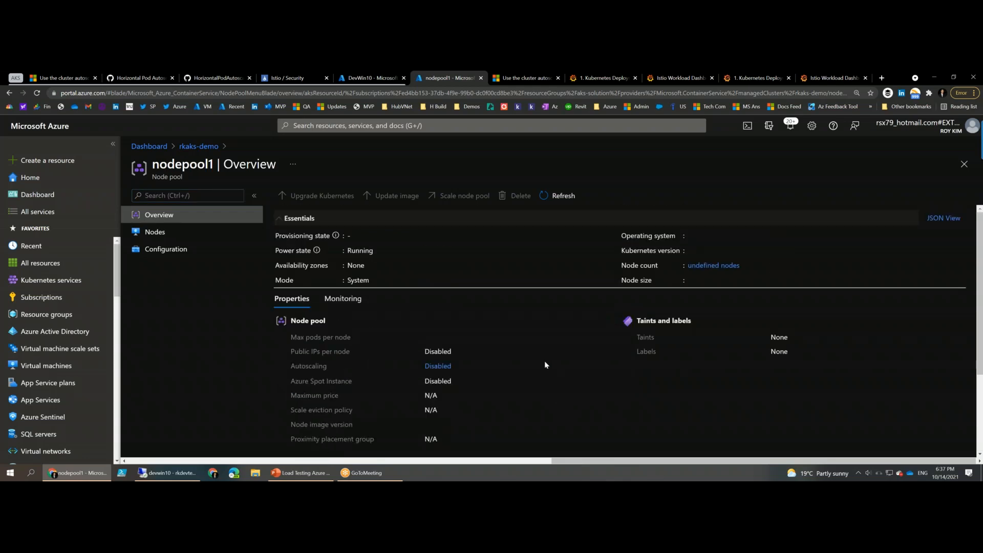
- Return to the rkaks-demo node pools page, view the list of individual nodes, and go back to the pool list
key("alt+Left")
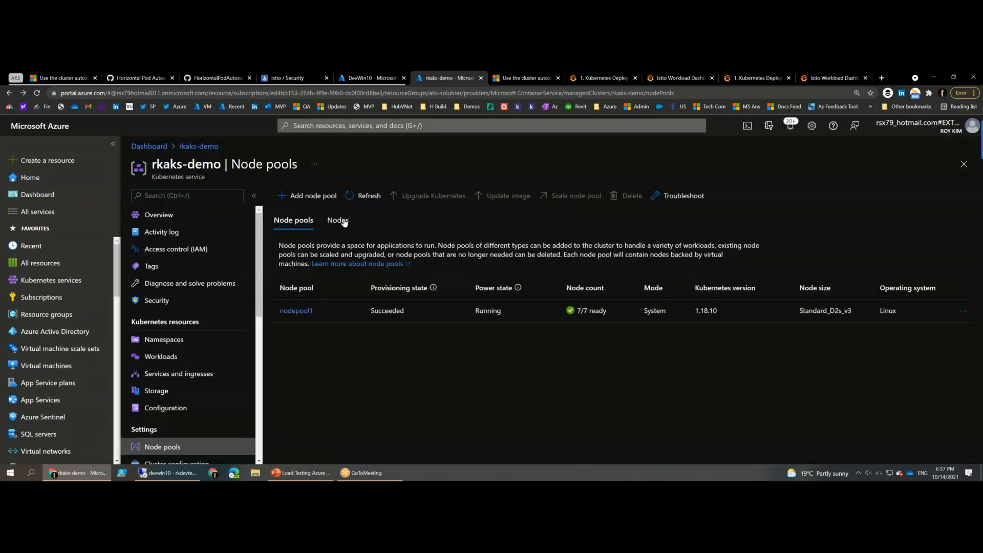
left_click(342, 221)
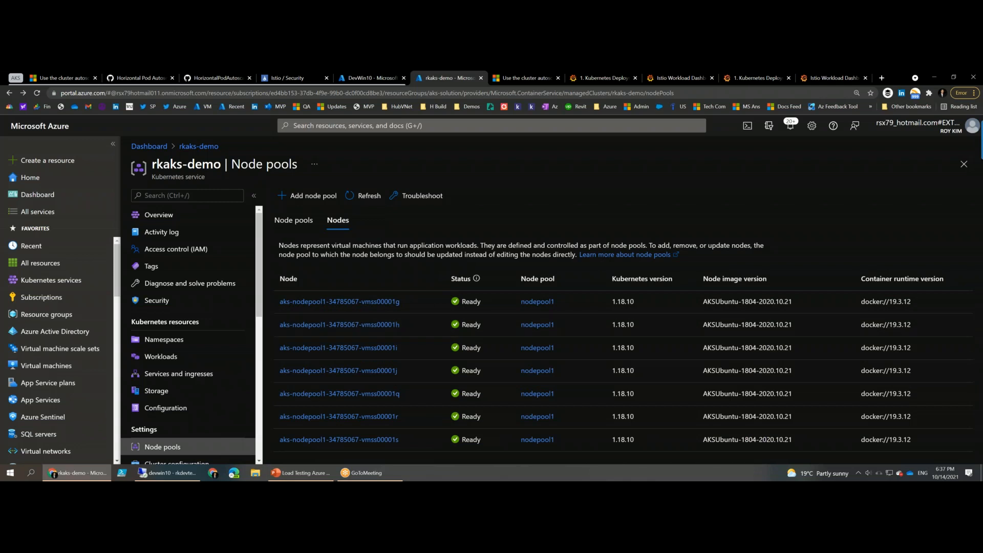
left_click(293, 223)
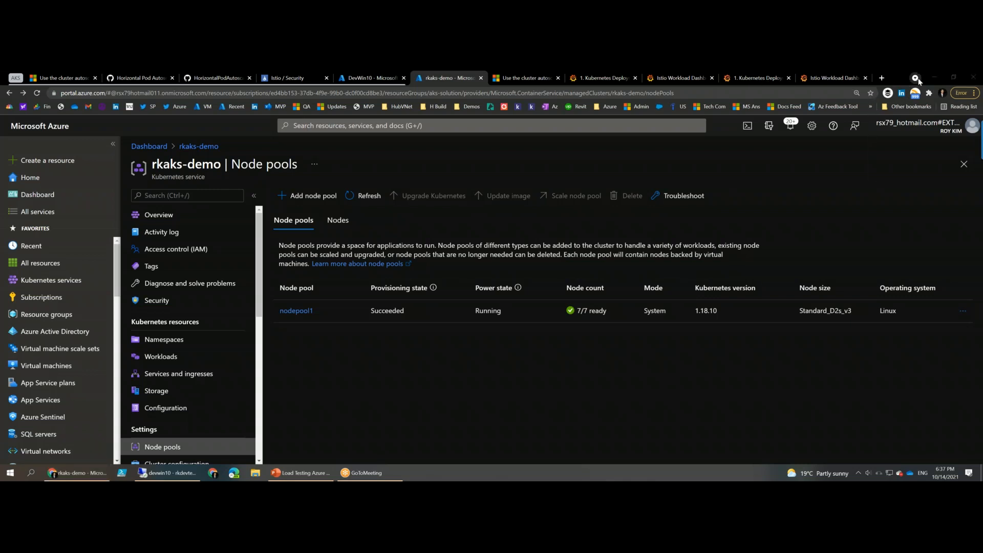
- Restore and enlarge the browser window so the other windows show behind it, and check the node size and operating system of nodepool1
left_click(951, 75)
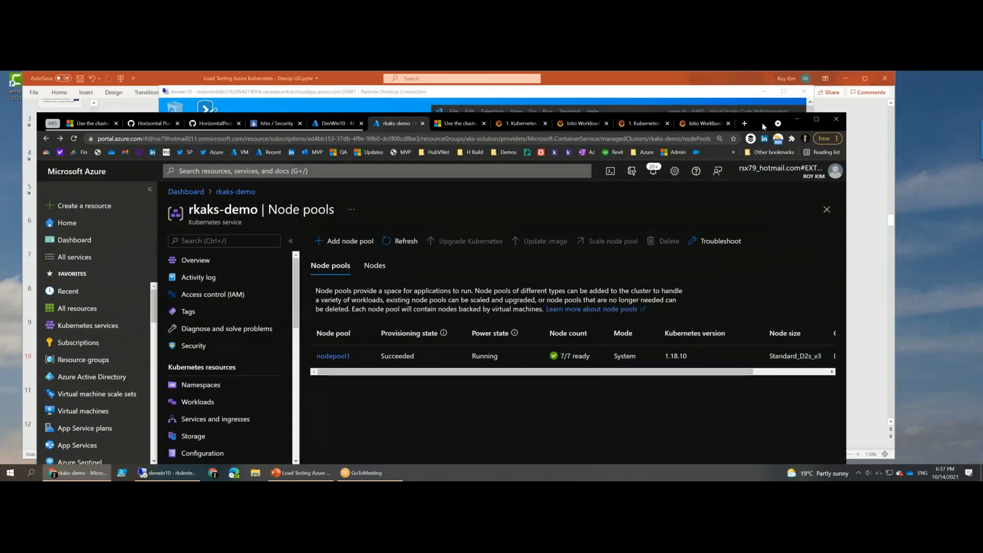
left_click_drag(745, 101, 750, 93)
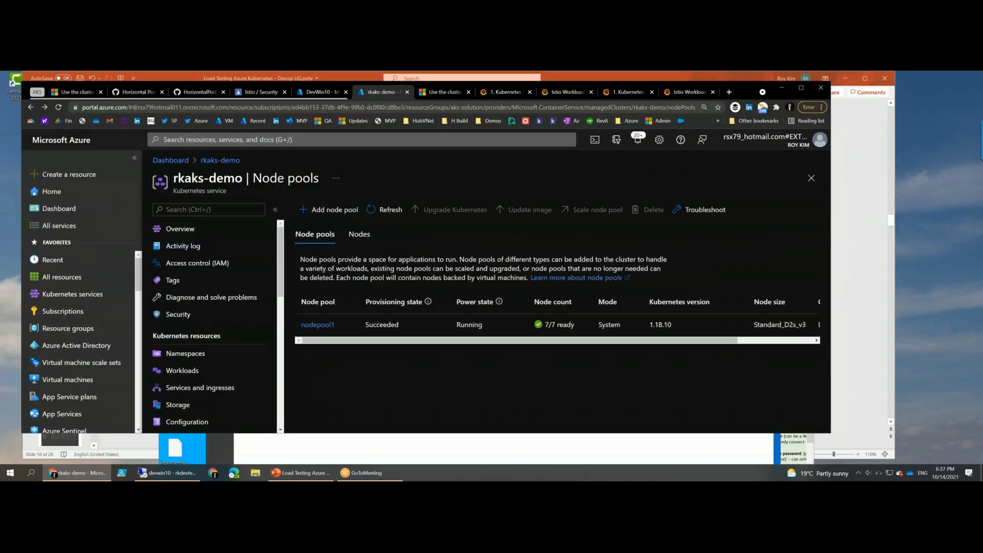
left_click_drag(688, 436, 695, 464)
left_click_drag(721, 331, 785, 329)
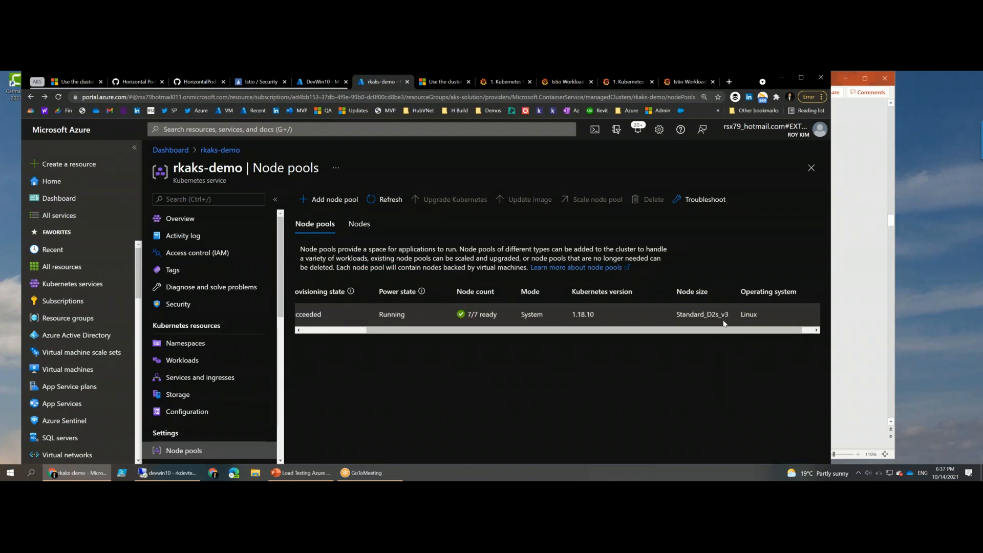
left_click_drag(727, 330, 477, 327)
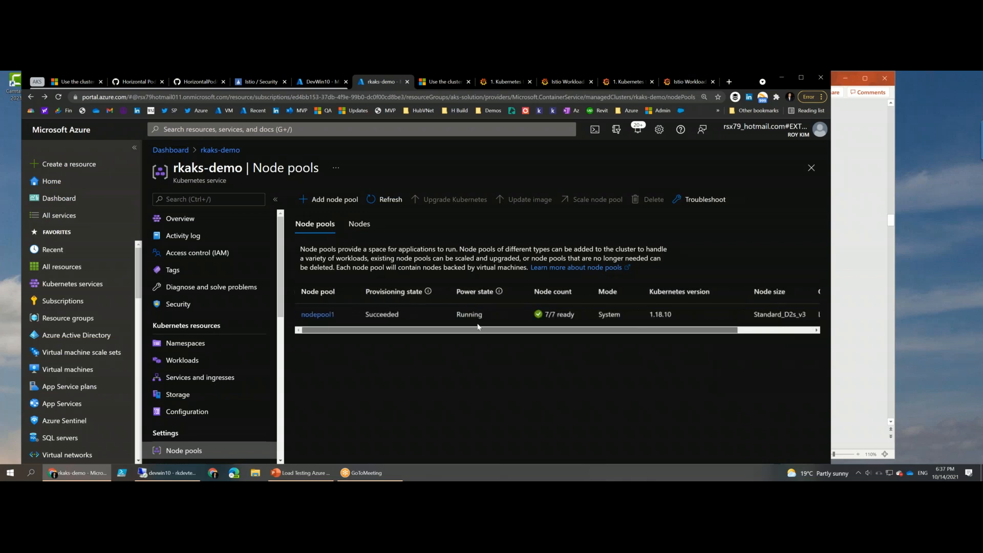
scroll(195, 336, "down", 3)
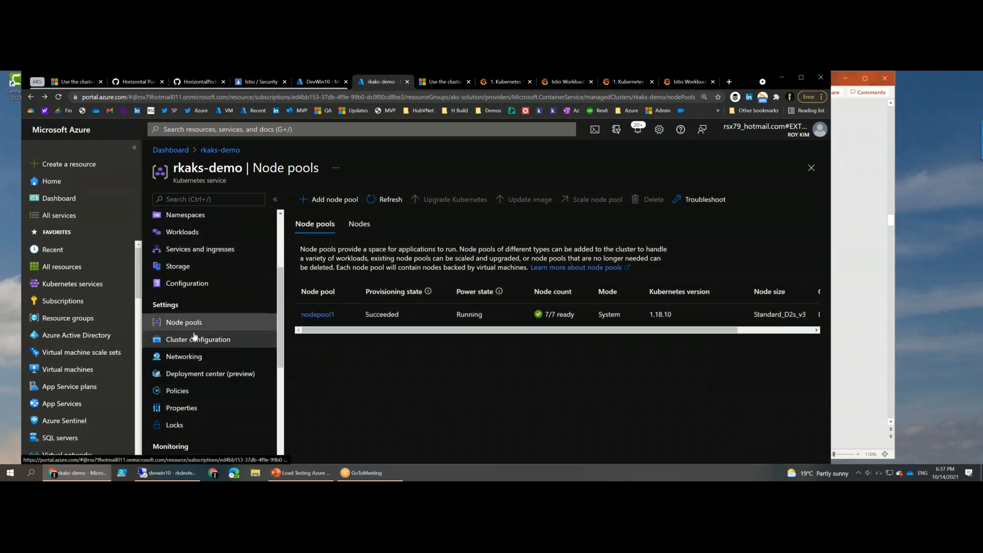
scroll(195, 341, "down", 5)
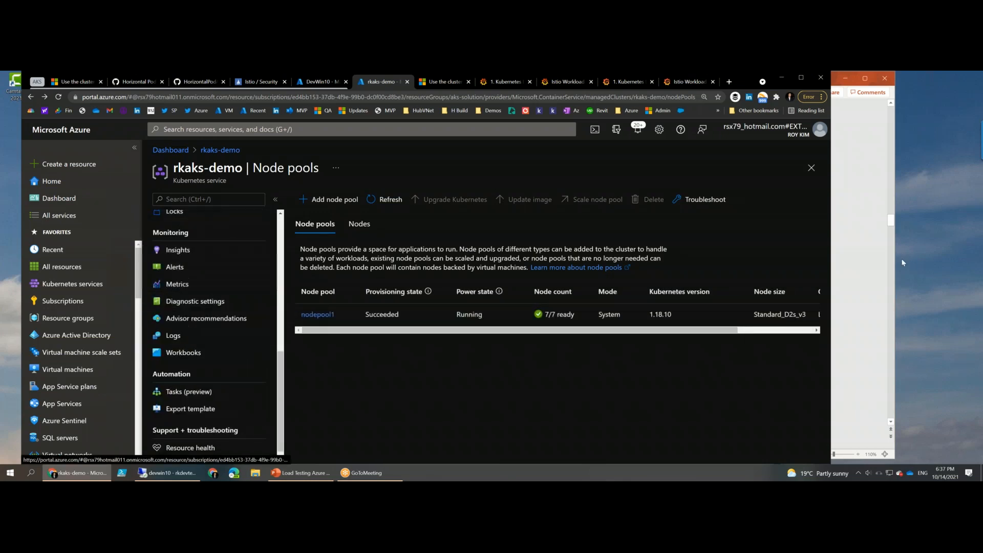
left_click(926, 196)
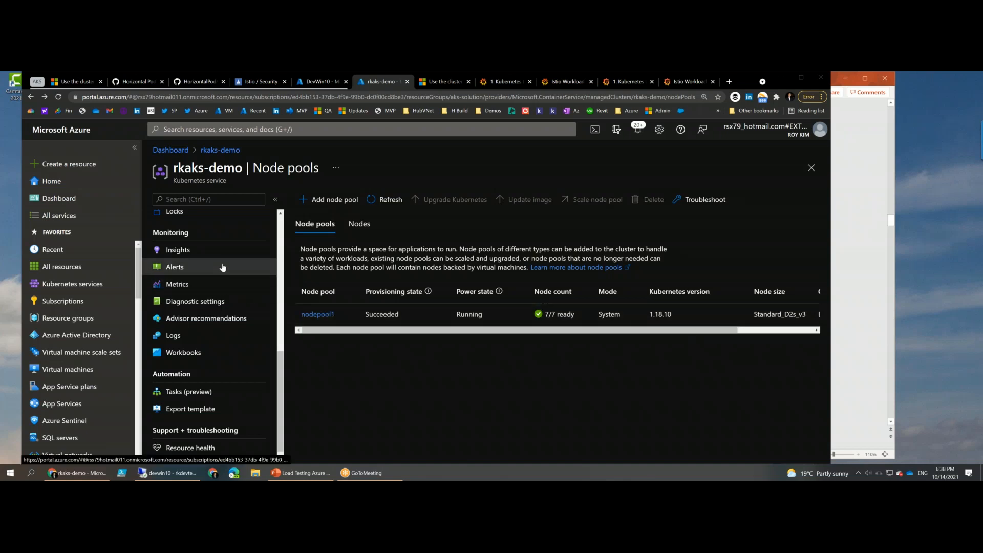
scroll(222, 267, "up", 5)
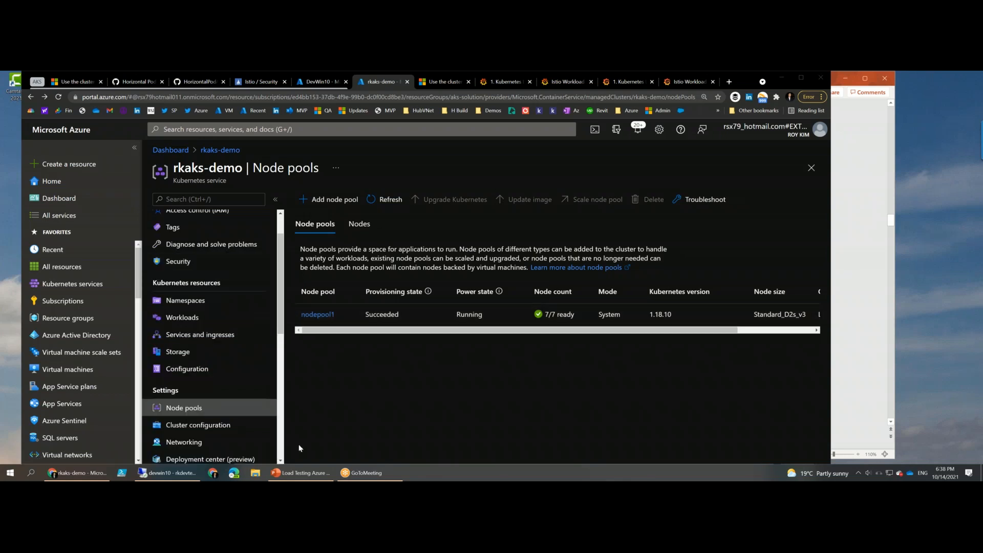
- Switch to the PowerPoint presentation and show slide 7, Demo: AKS + Azure Services Architecture
left_click(290, 472)
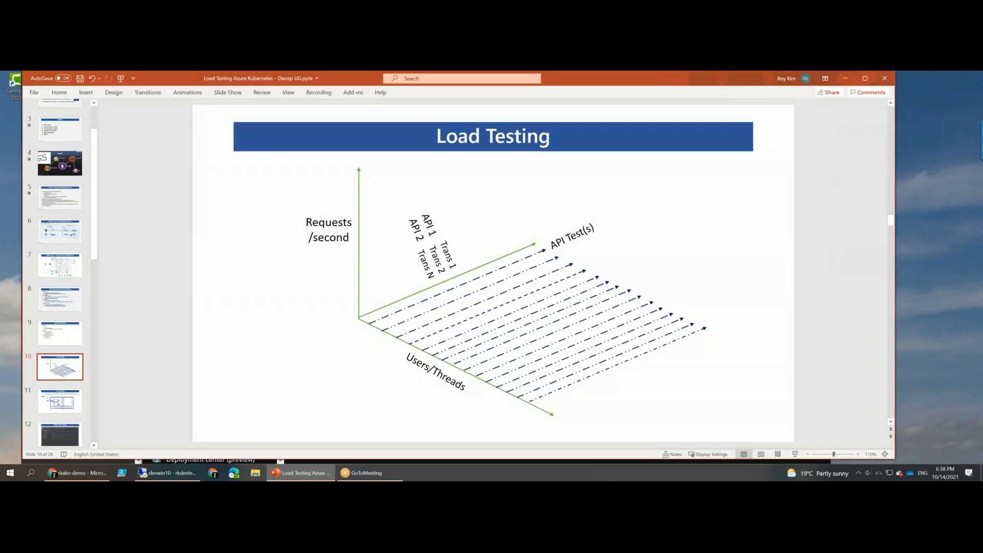
scroll(493, 273, "up", 3)
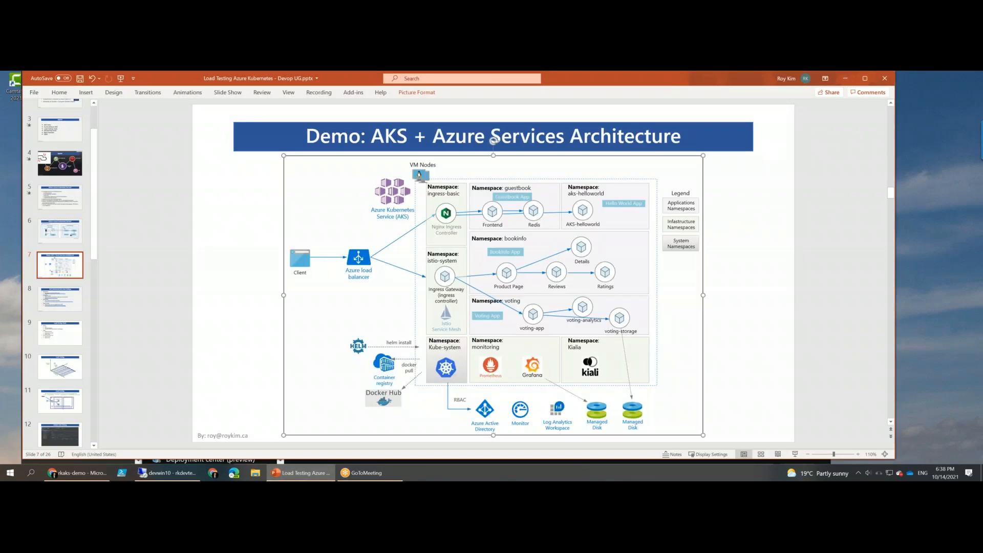
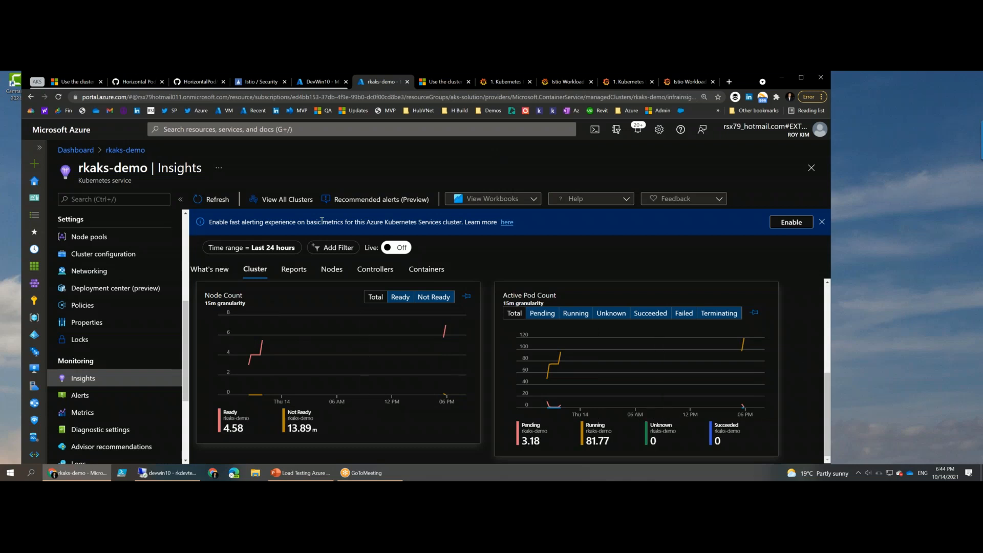
- Open the Disk Capacity report from the cluster's Insights reports, examine the top 5 disks by used disk percentage, and return to Insights
scroll(298, 287, "up", 4)
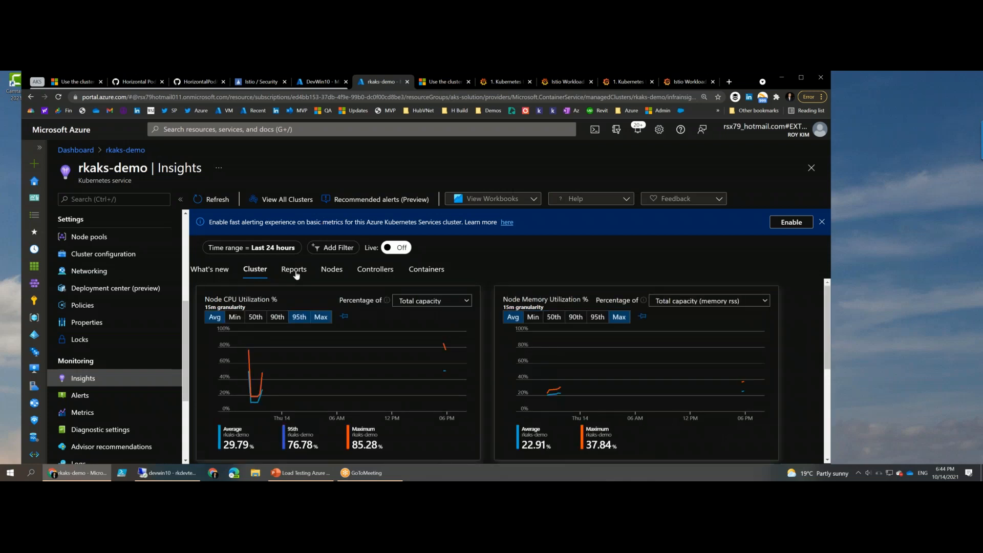
left_click(295, 271)
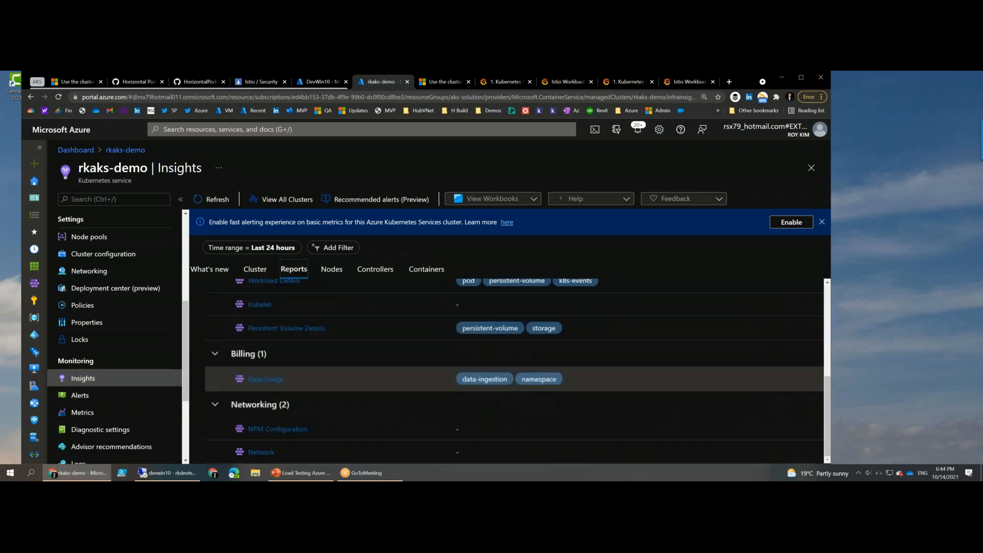
scroll(273, 353, "up", 3)
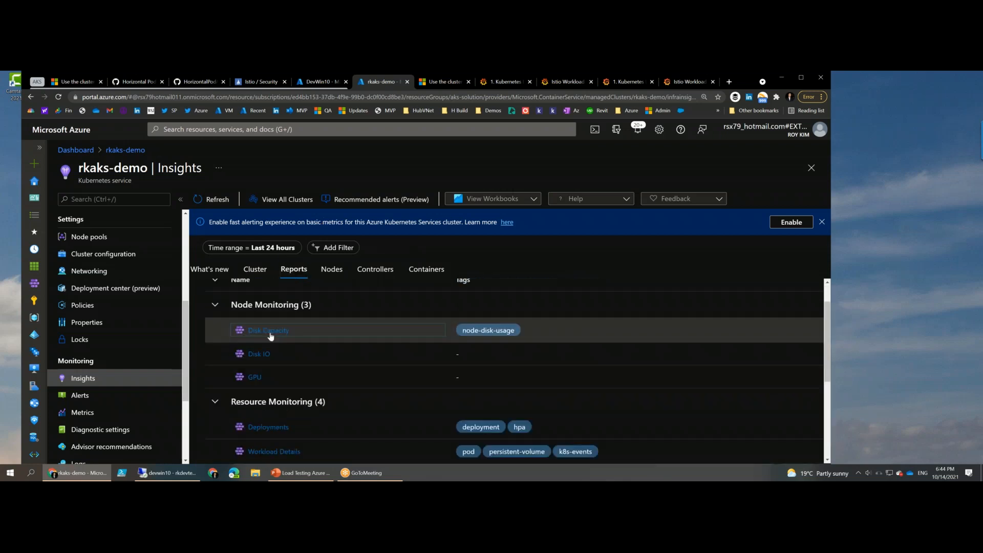
left_click(269, 331)
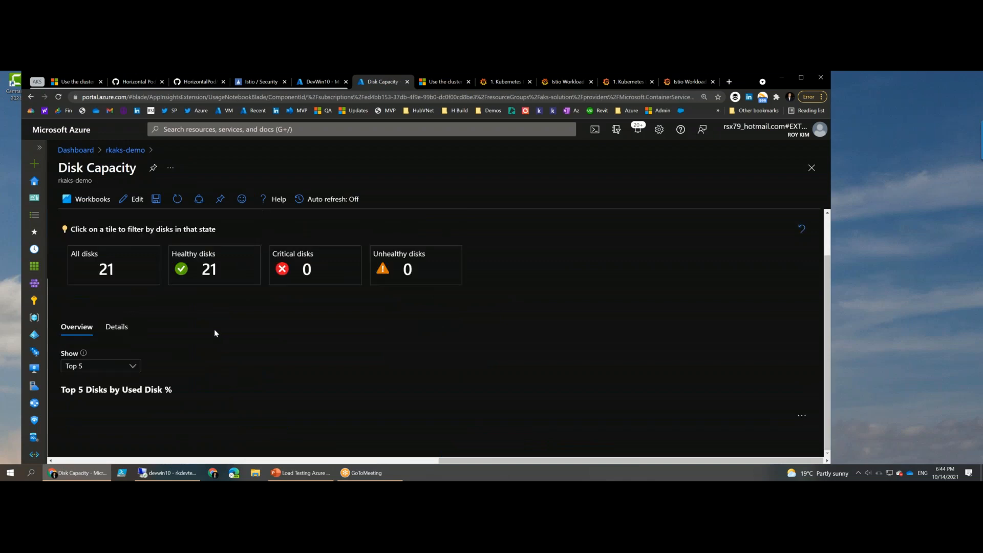
scroll(276, 297, "down", 2)
scroll(278, 306, "down", 2)
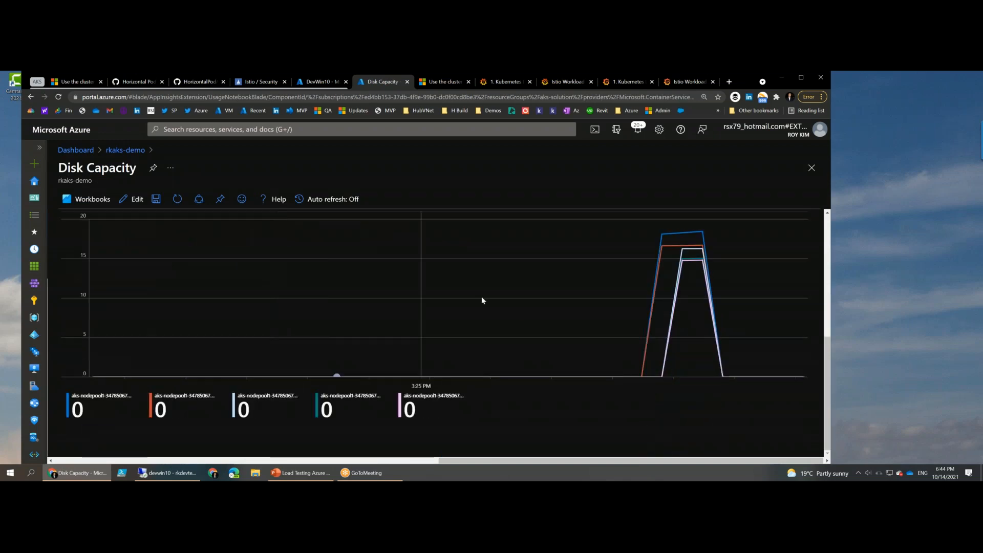
scroll(579, 291, "up", 1)
scroll(668, 358, "down", 1)
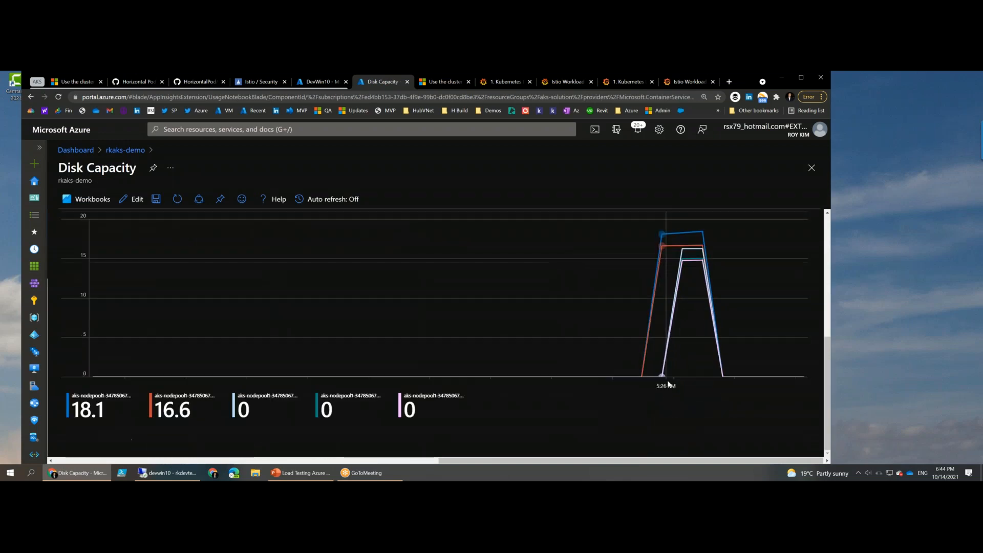
scroll(673, 370, "up", 3)
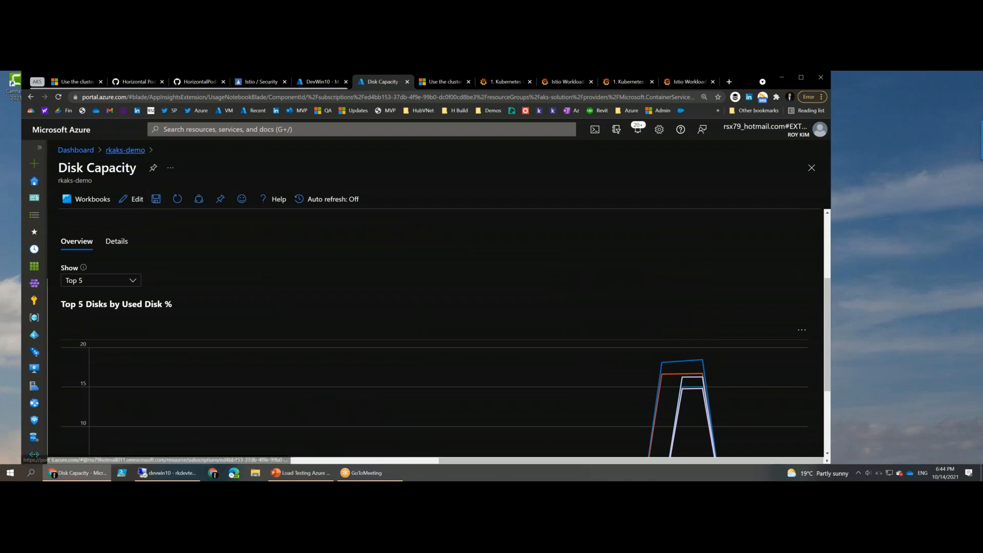
left_click(128, 151)
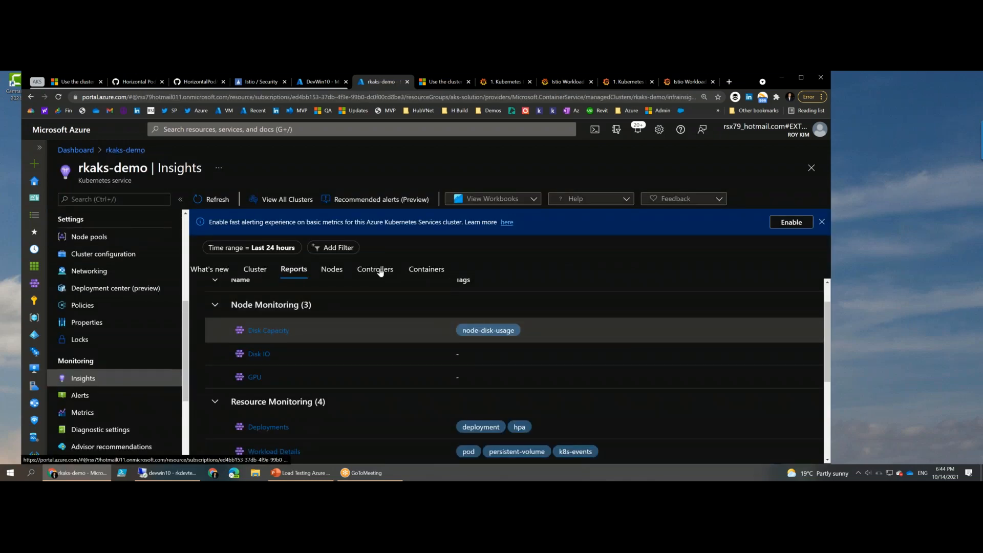
- List the cluster's nodes in Insights and examine their 95th percentile CPU usage trends
left_click(330, 269)
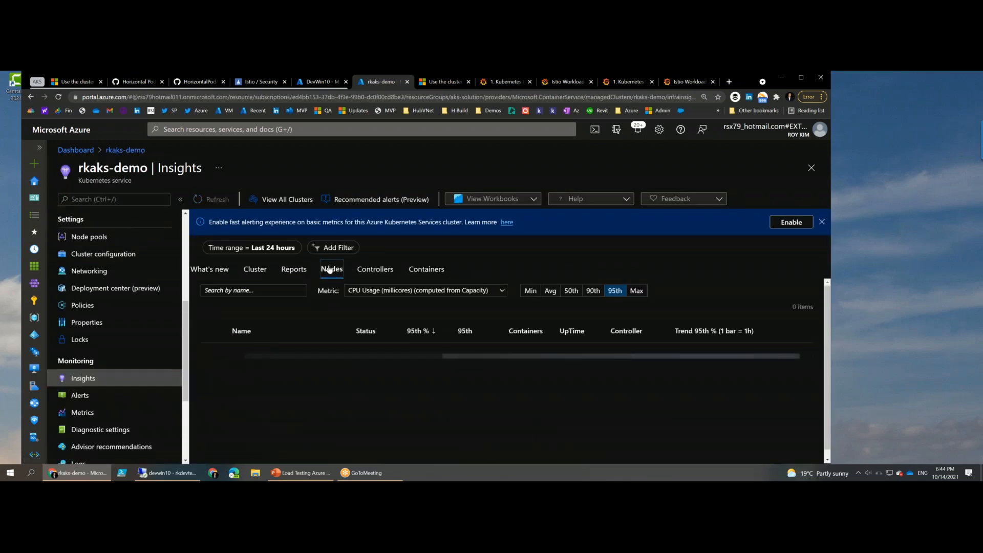
scroll(215, 379, "down", 2)
scroll(742, 339, "up", 2)
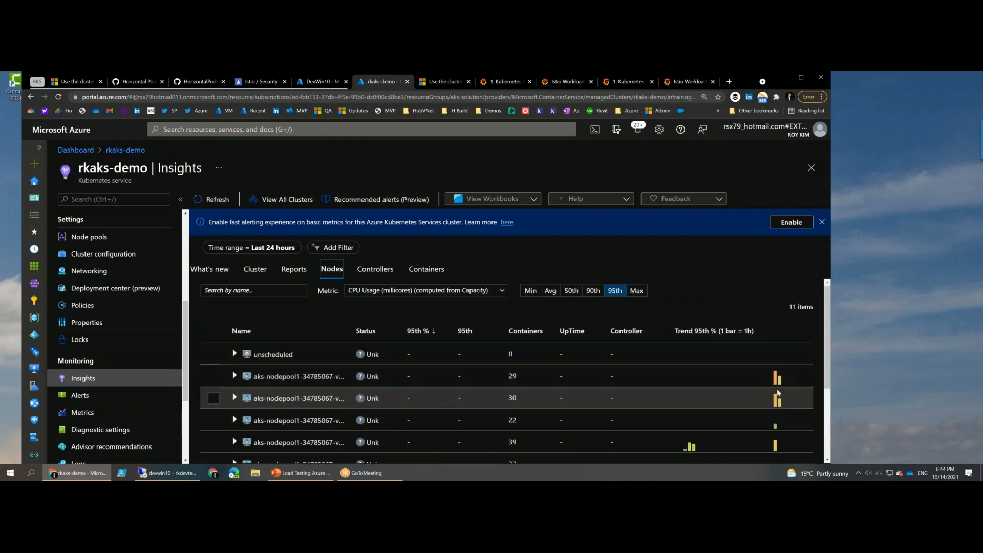
mouse_move(775, 379)
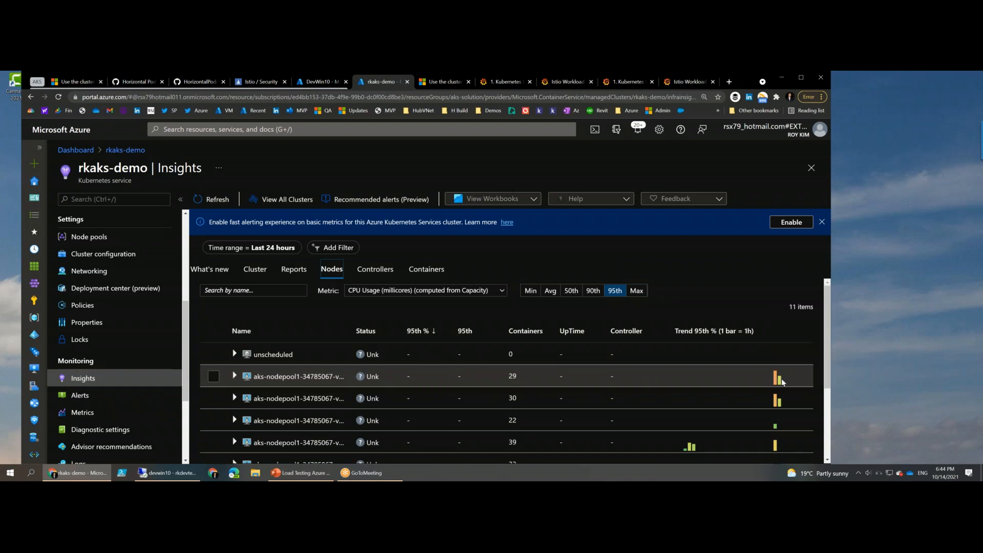
scroll(778, 388, "down", 3)
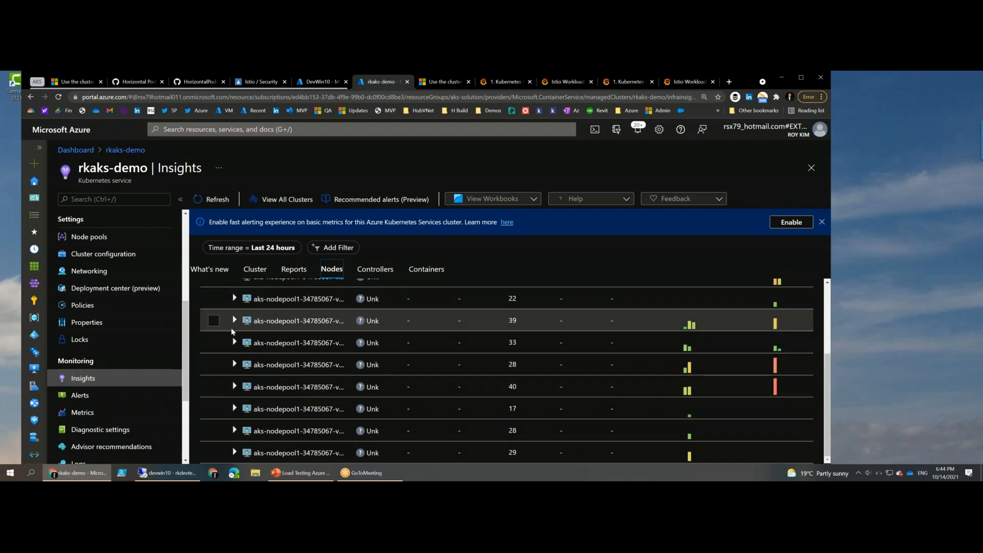
scroll(232, 321, "up", 5)
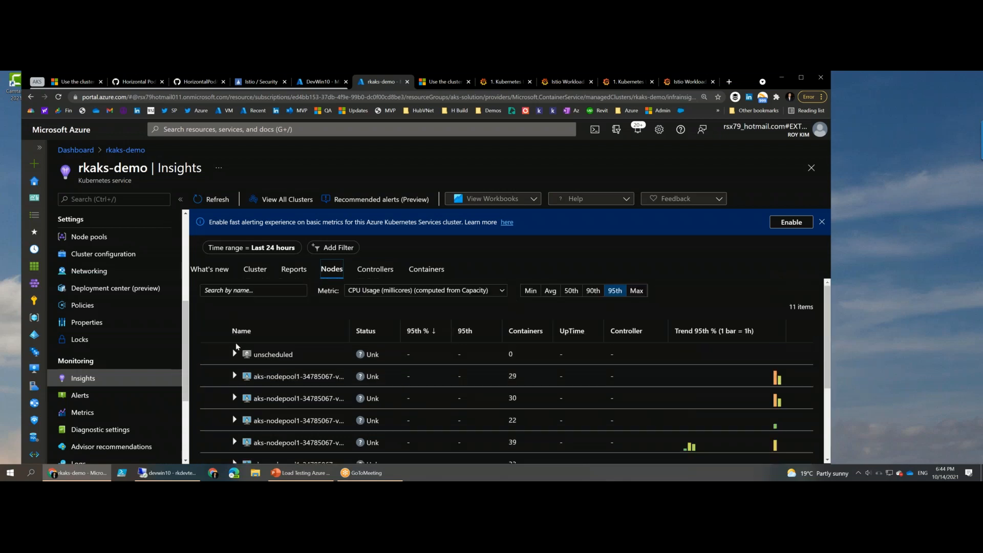
- Expand node aks-nodepool1-34785067-vmss00001n, review its overview and the pods running on it, and close its details
left_click(236, 382)
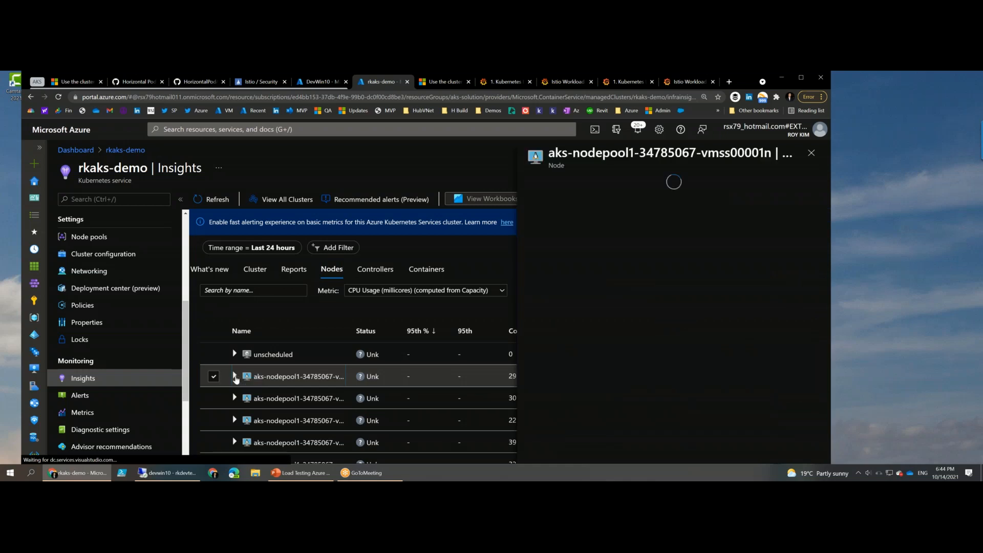
left_click(235, 377)
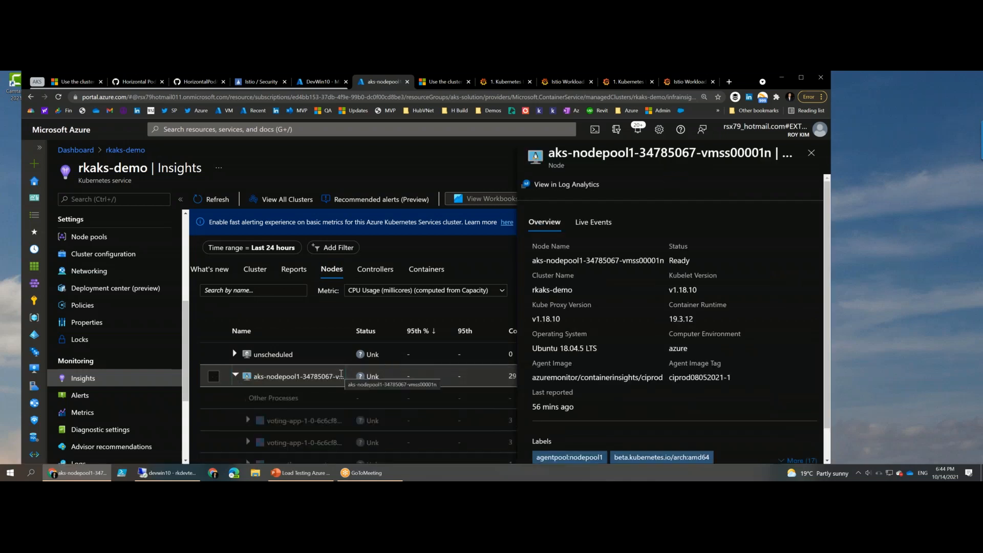
scroll(302, 359, "down", 2)
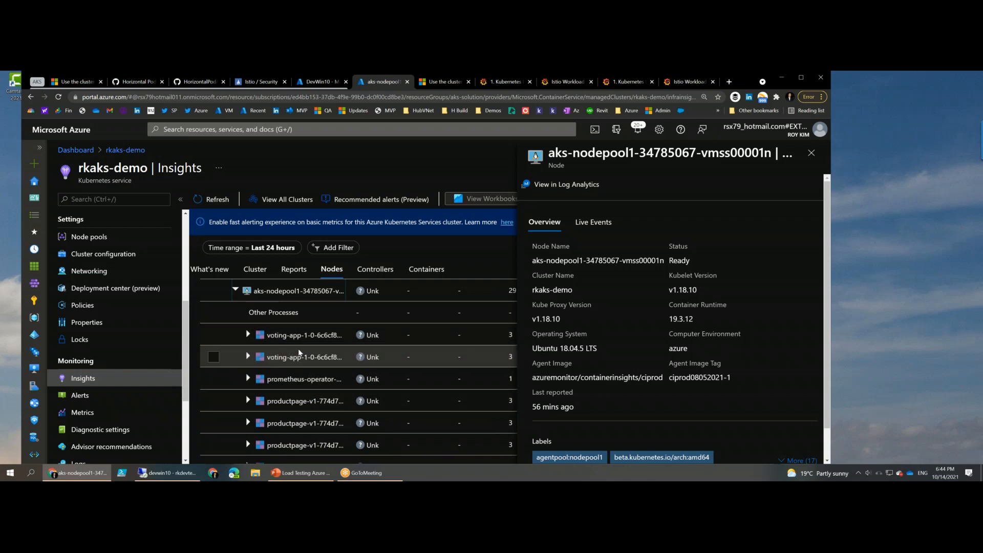
scroll(300, 352, "down", 2)
scroll(281, 397, "up", 5)
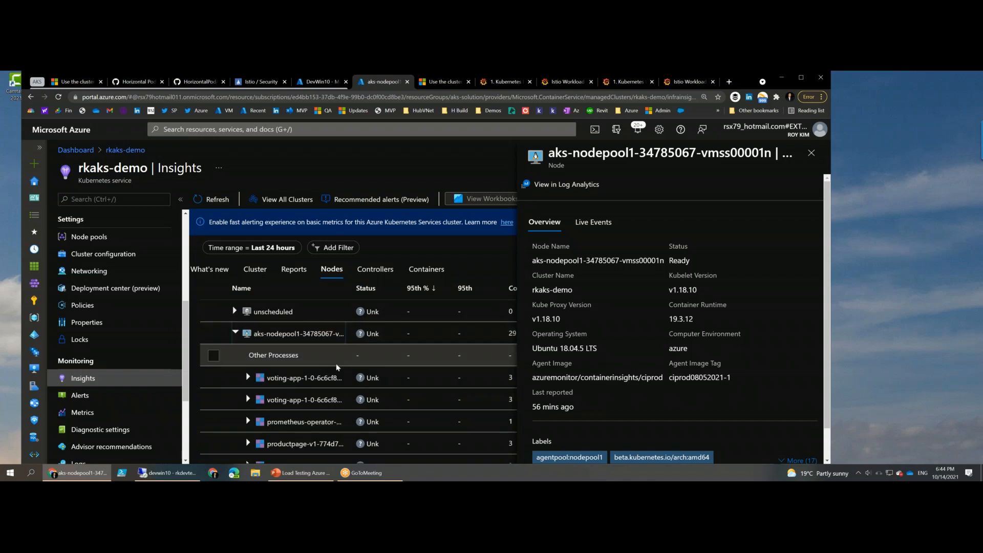
scroll(337, 366, "down", 2)
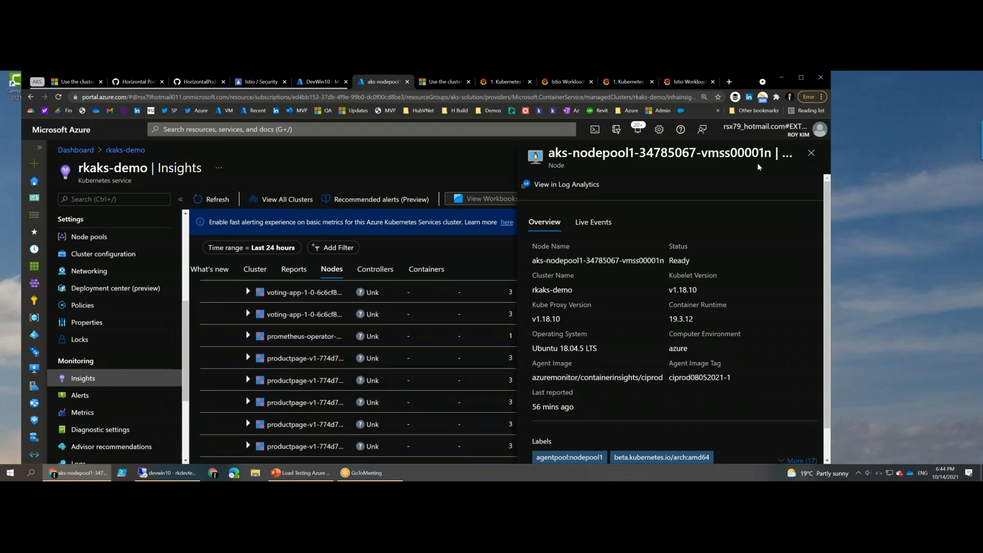
left_click(810, 153)
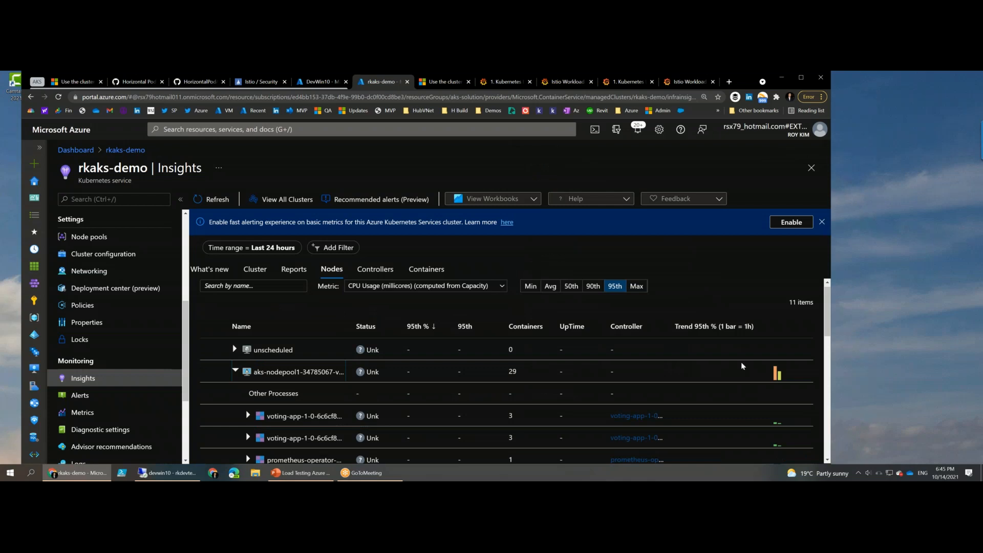
- Expand the unscheduled group to examine its pods, collapse it again, and look through the pods of the expanded node
left_click(277, 361)
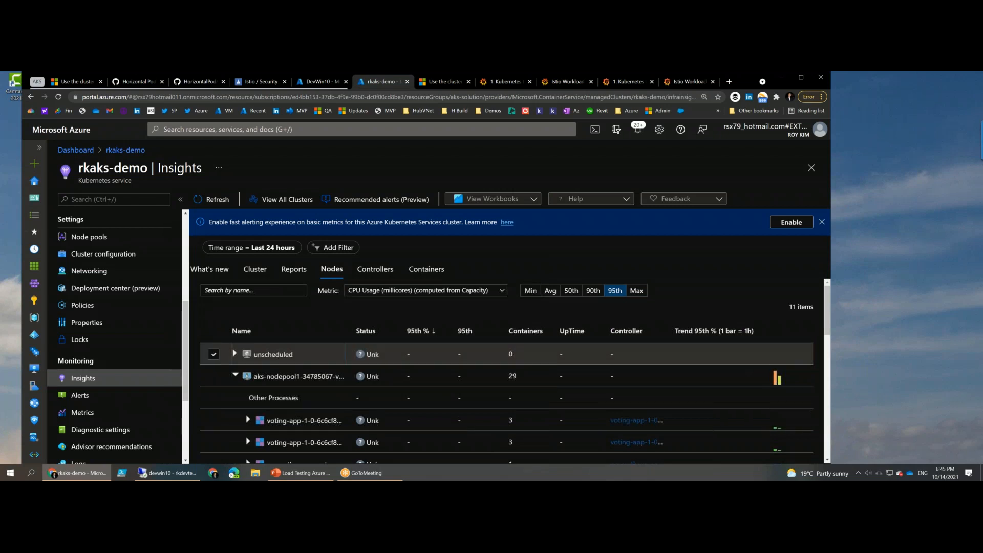
left_click(235, 353)
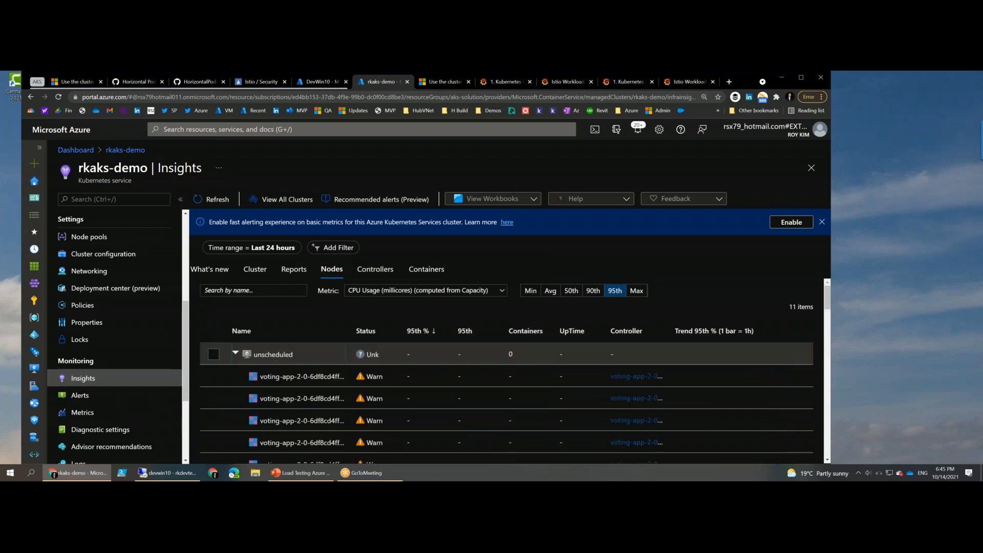
scroll(281, 348, "down", 3)
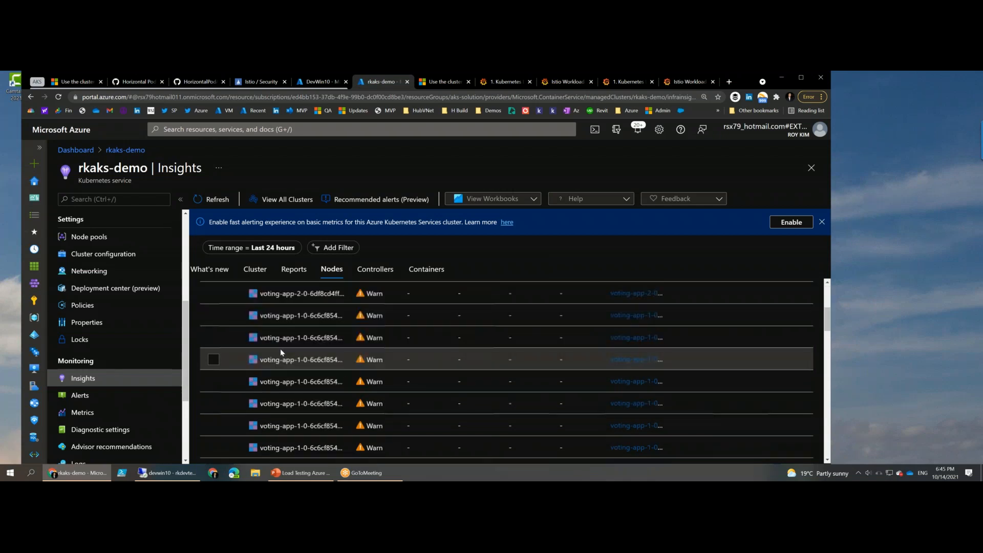
scroll(281, 349, "up", 3)
scroll(282, 351, "down", 5)
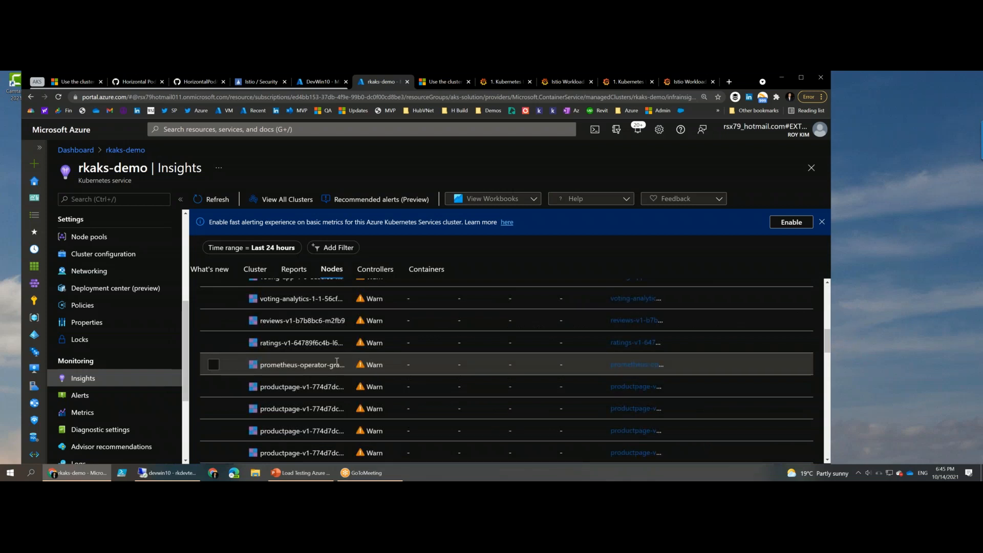
scroll(337, 361, "up", 5)
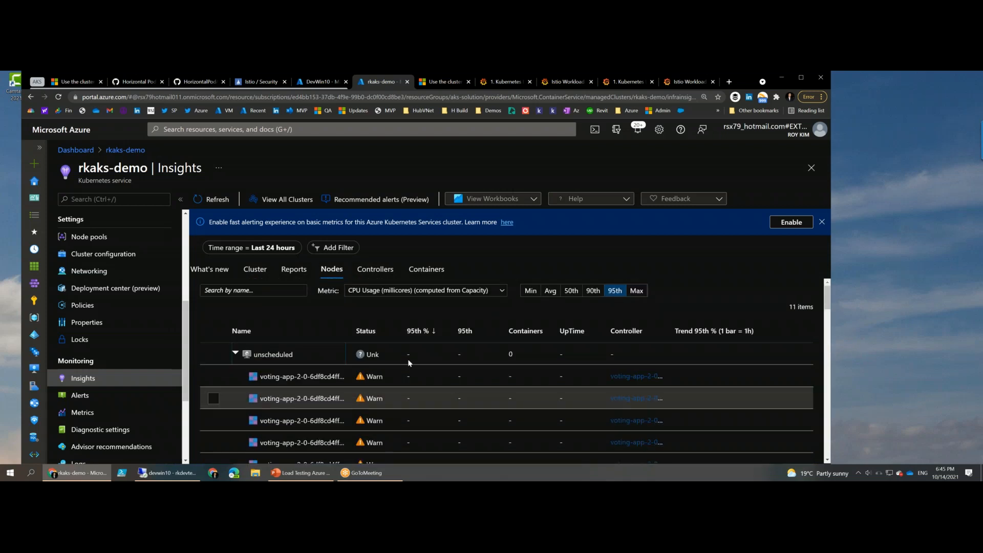
left_click(234, 354)
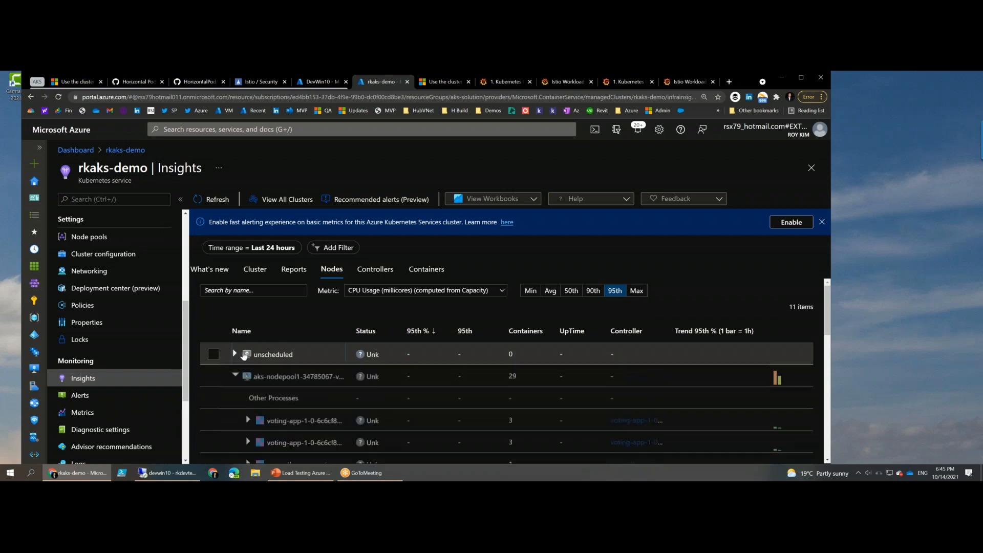
scroll(331, 361, "down", 5)
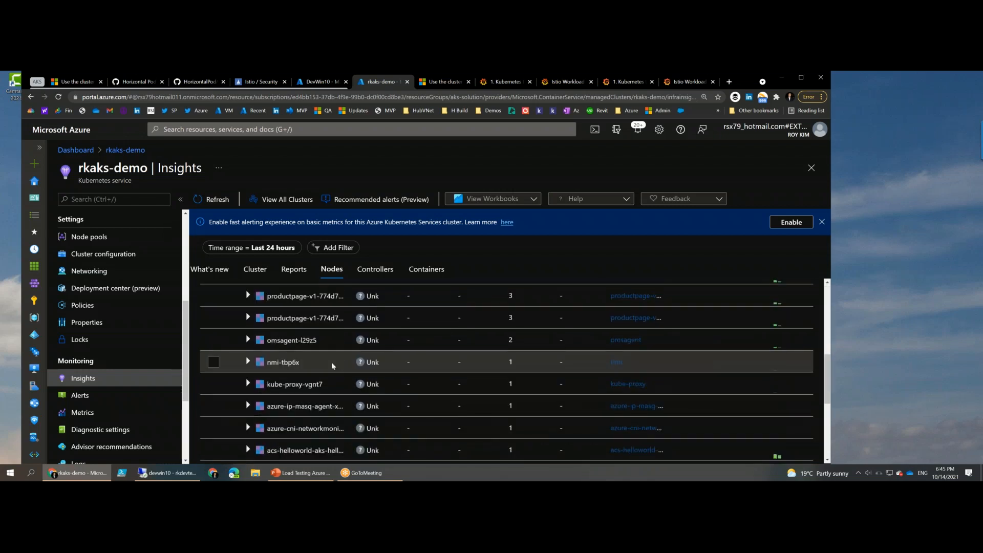
- Show the cluster's controllers and expand the wordpress controller down to its pod to check its CPU usage
left_click(368, 270)
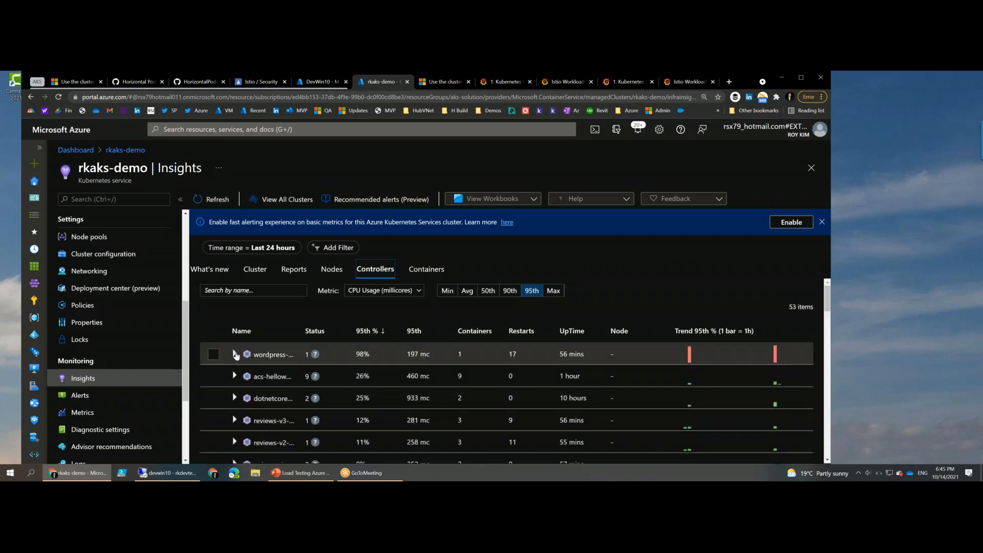
left_click(235, 354)
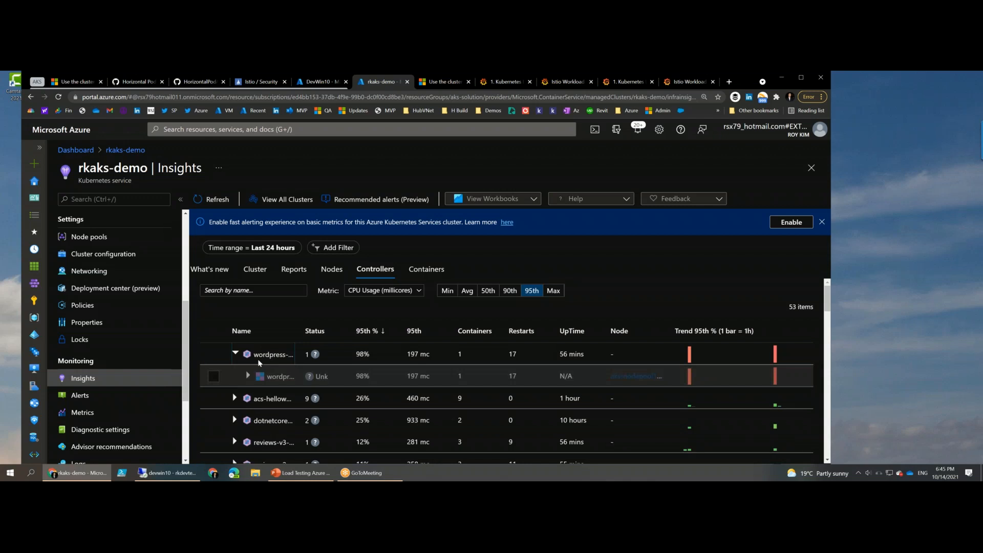
left_click(248, 375)
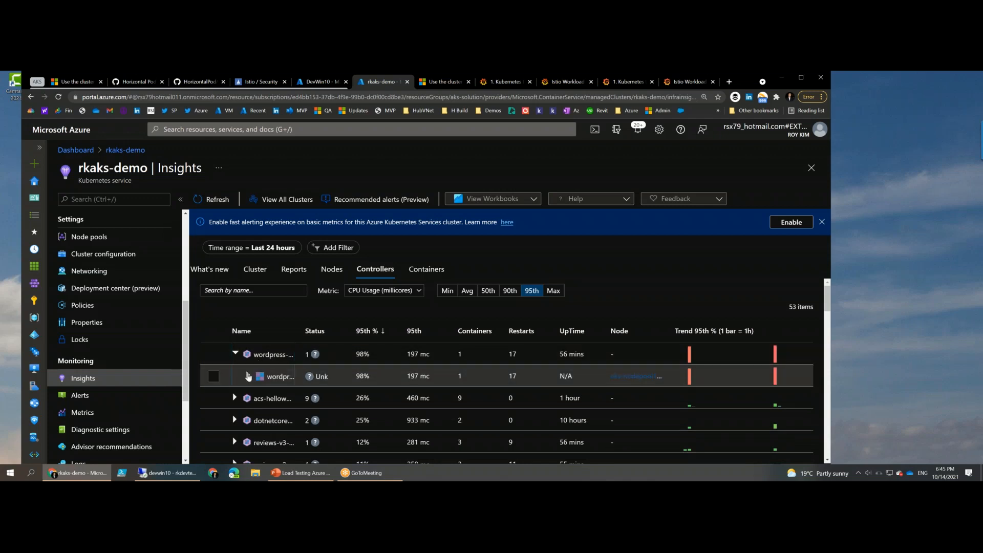
- Expand the productpage-v1-774d7dc64d controller, view its overview, close the details, and examine the CPU usage of its pods
scroll(248, 375, "down", 5)
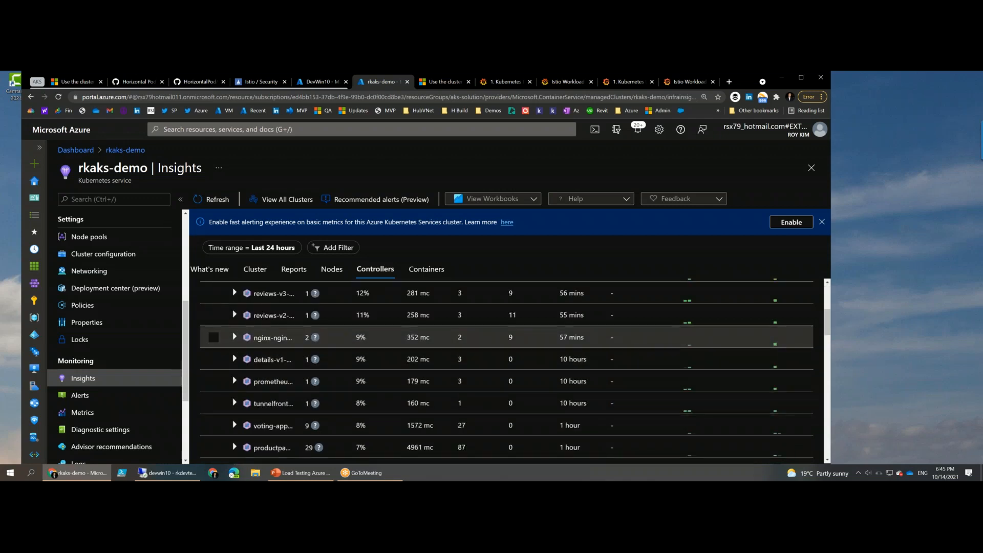
left_click(237, 445)
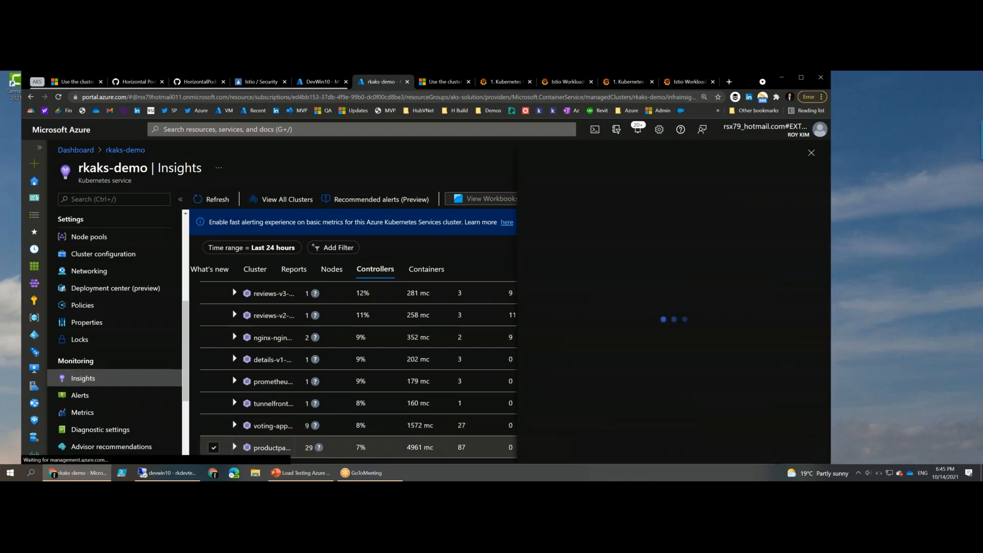
left_click(234, 446)
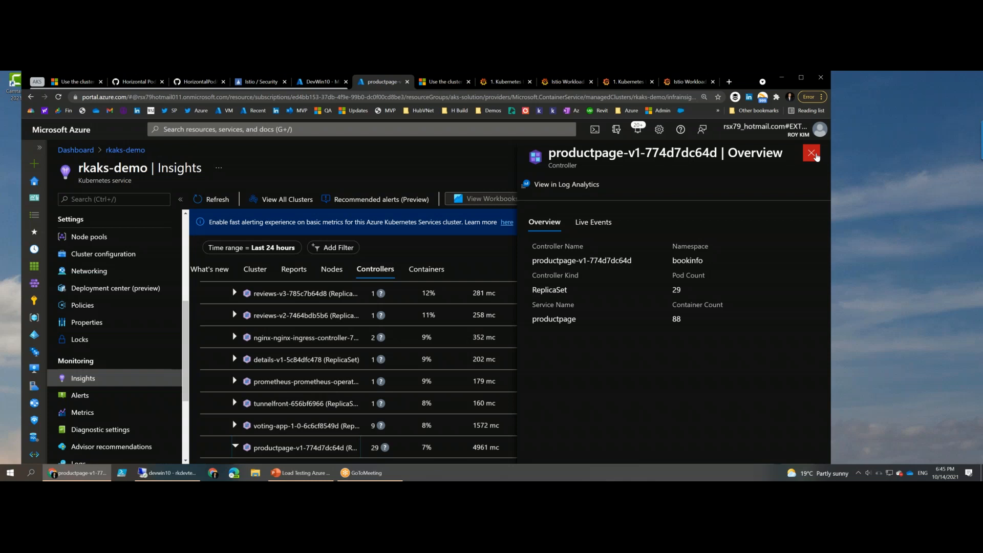
left_click(811, 154)
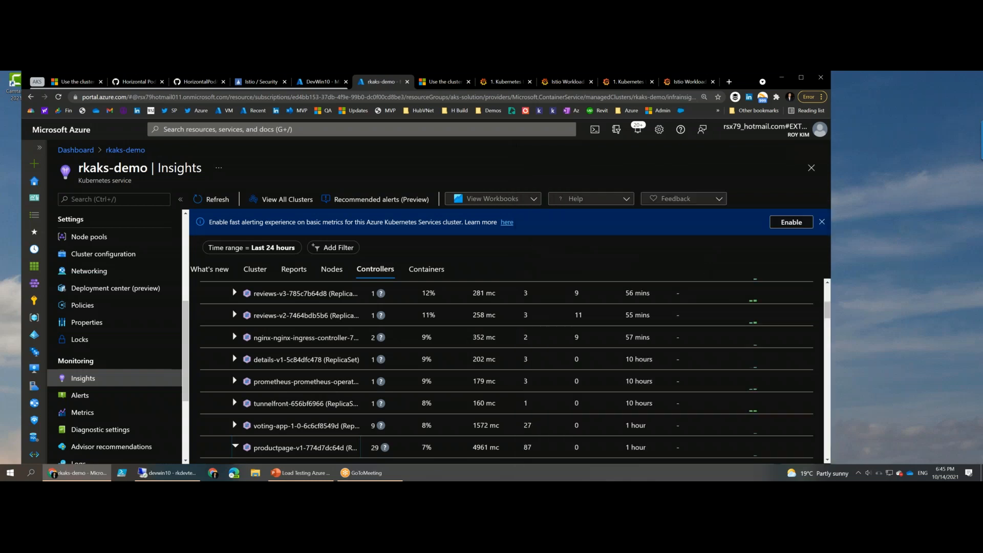
left_click(832, 111)
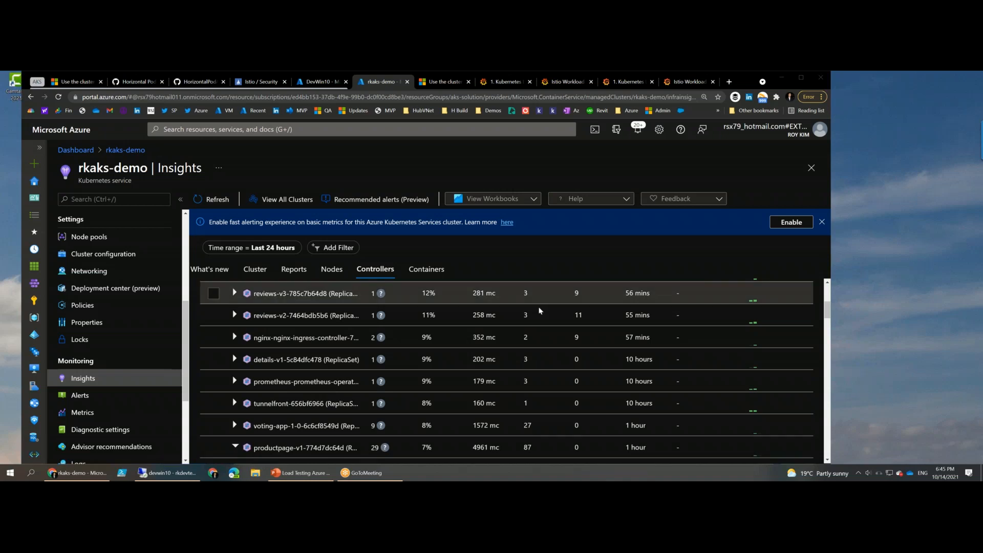
scroll(539, 310, "down", 3)
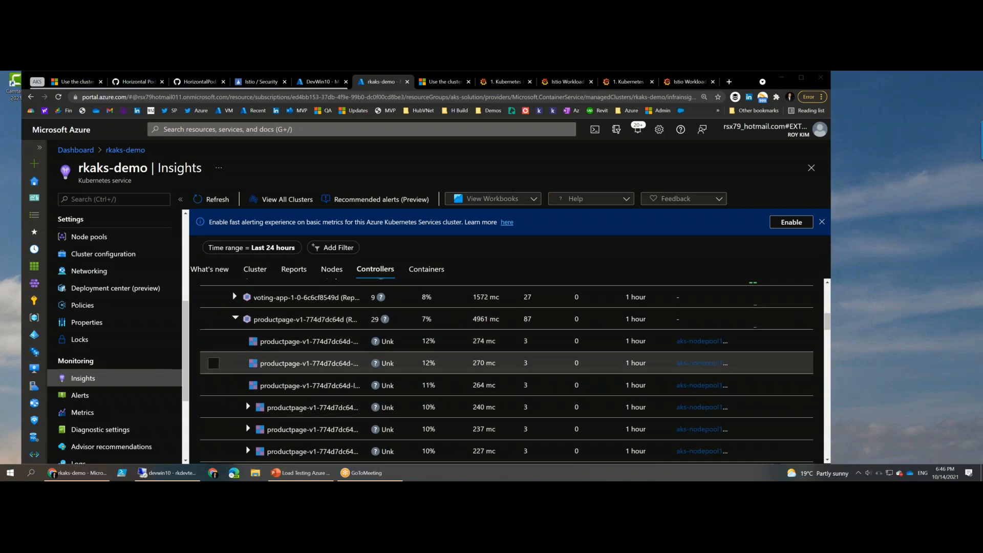
- Compare the CPU usage of the pods under productpage-v1-774d7dc64d with the usage of the neighbouring controllers
scroll(282, 379, "down", 2)
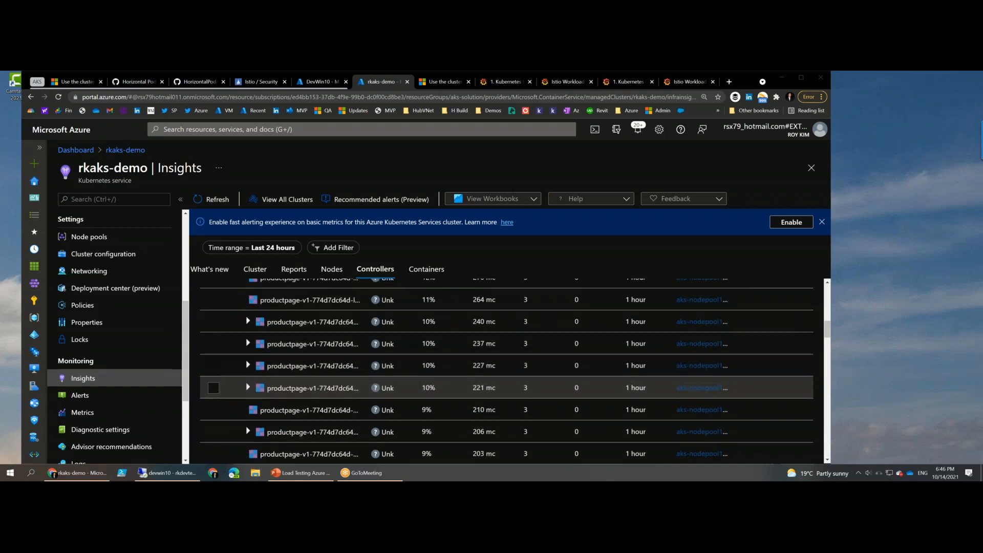
scroll(283, 399, "down", 2)
scroll(287, 398, "up", 5)
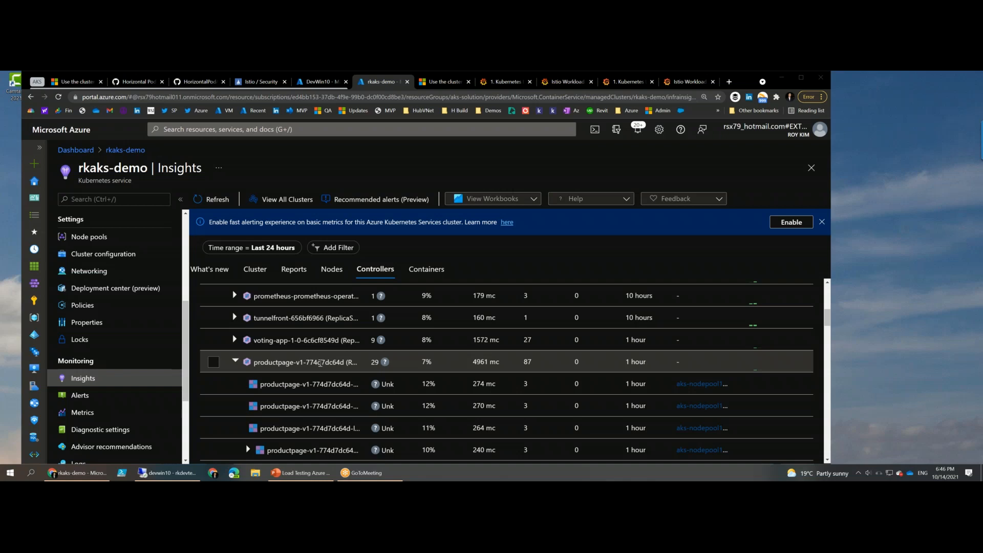
scroll(320, 362, "up", 3)
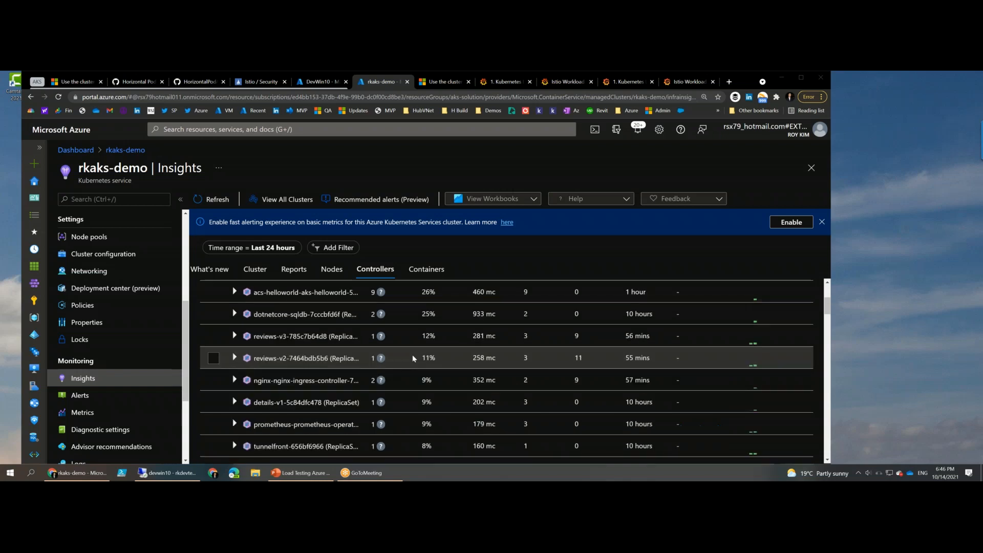
scroll(346, 338, "down", 5)
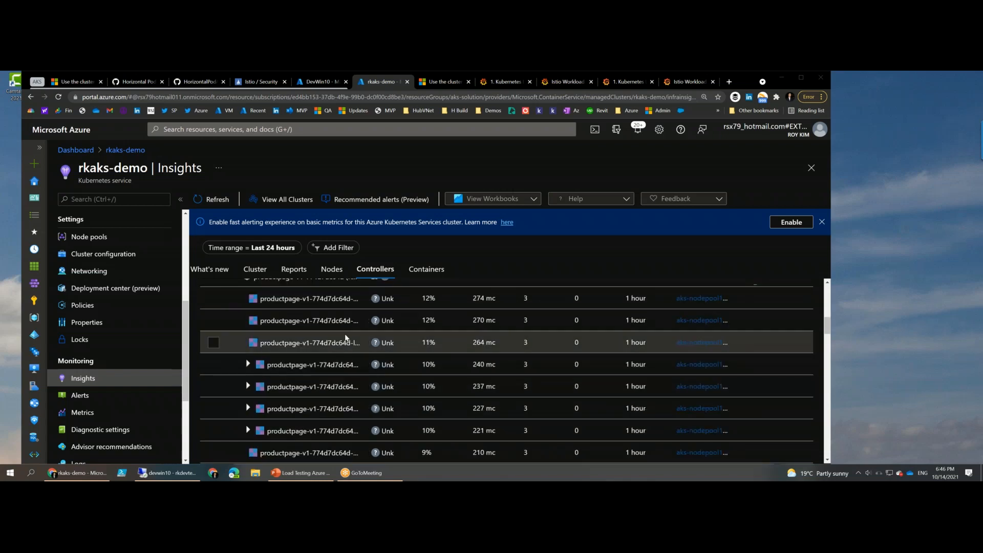
scroll(333, 335, "up", 1)
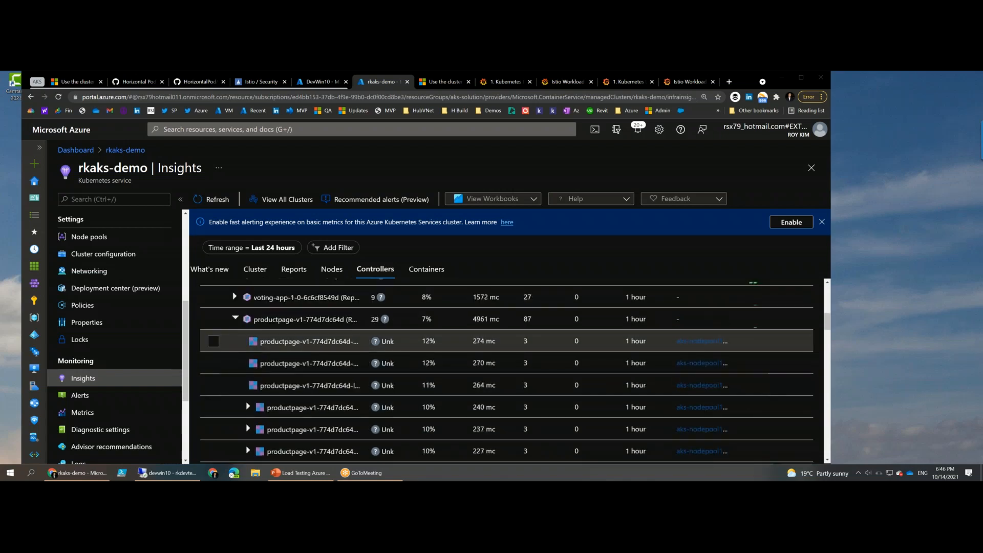
- Open the overview of the productpage-v1-774d7dc64d controller, check its pod and container counts, and close the details
left_click(520, 319)
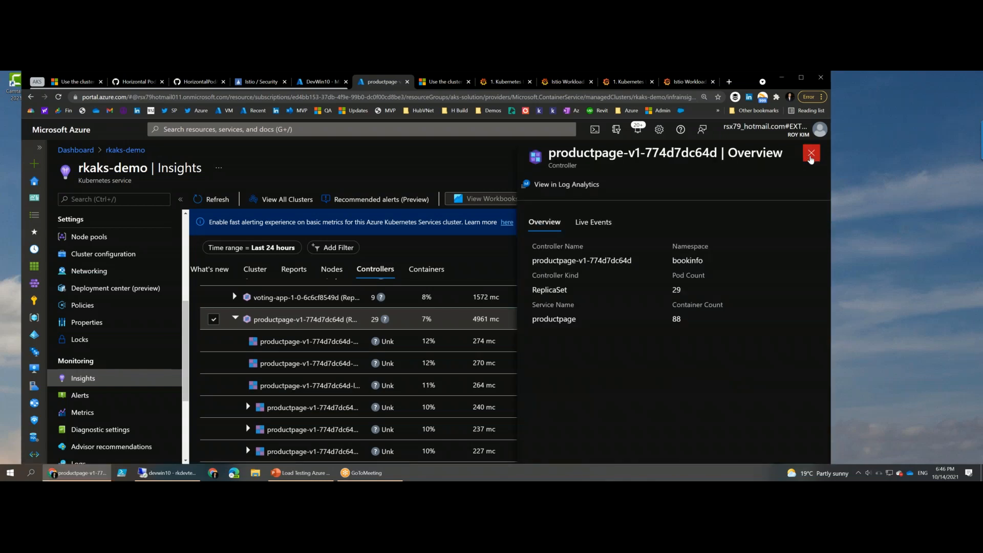
left_click_drag(670, 271, 672, 299)
left_click(810, 154)
left_click(809, 154)
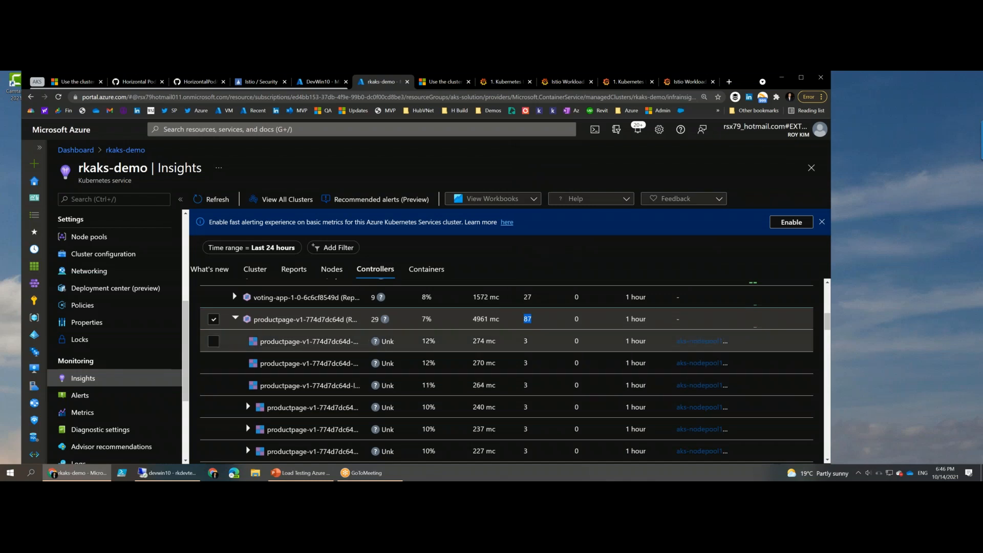
- Show the cluster's containers and examine the restarts and 95th-percentile CPU trends of the wordpress, voting-app, reviews and productpage containers
left_click(426, 269)
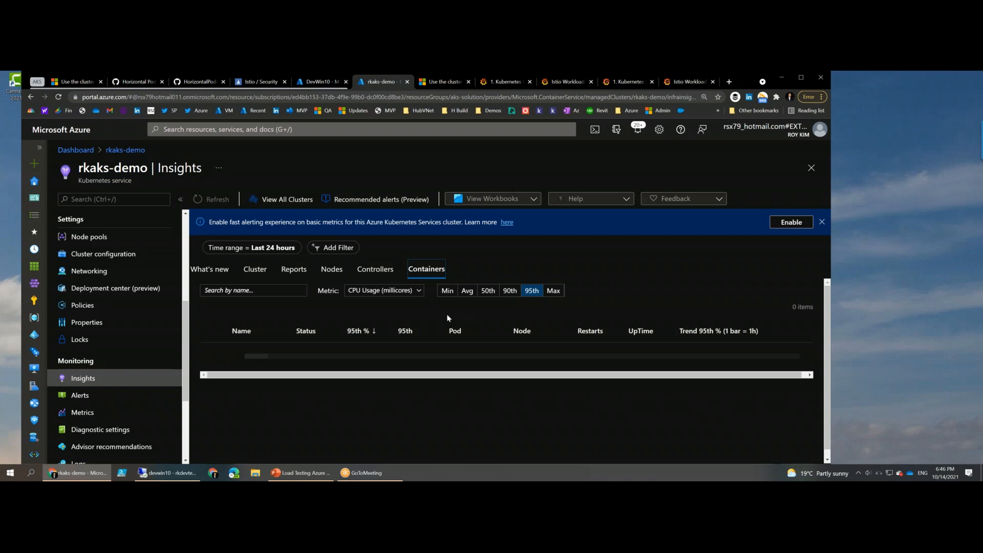
scroll(448, 325, "down", 2)
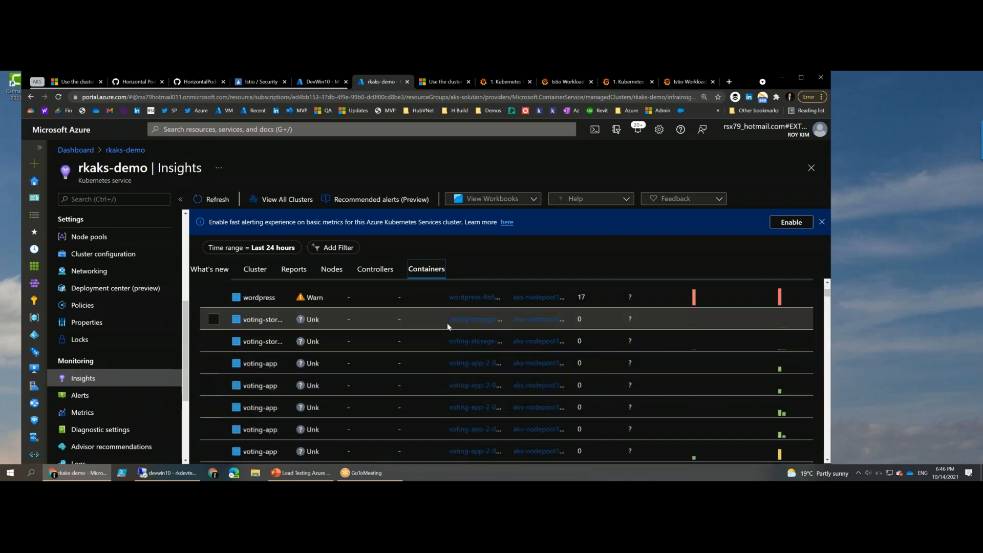
scroll(449, 327, "down", 3)
mouse_move(689, 347)
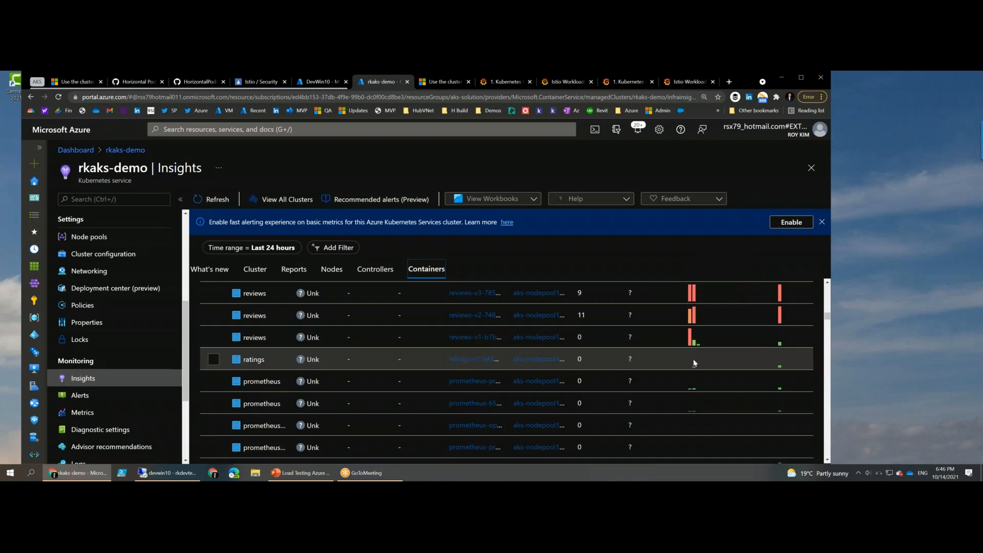
scroll(694, 363, "up", 5)
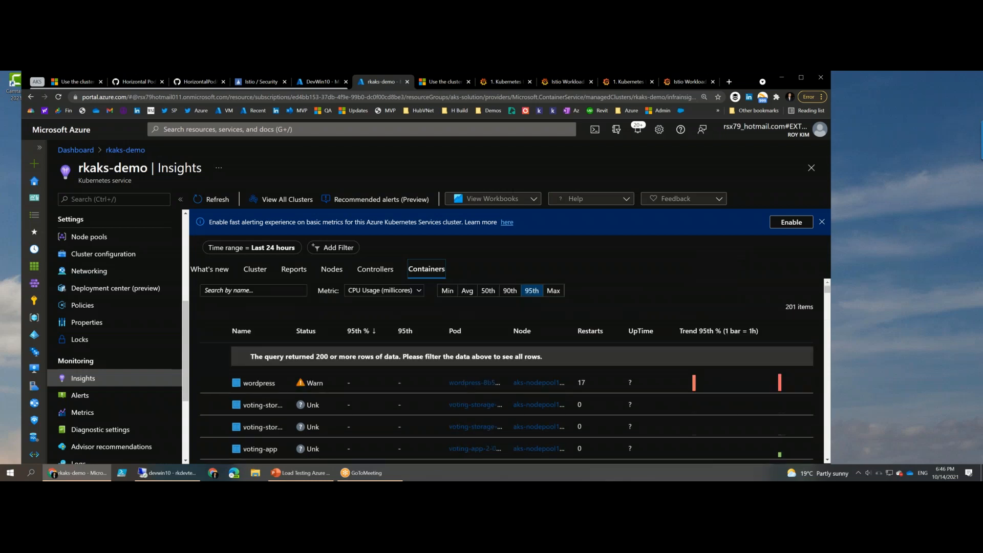
scroll(377, 388, "down", 1)
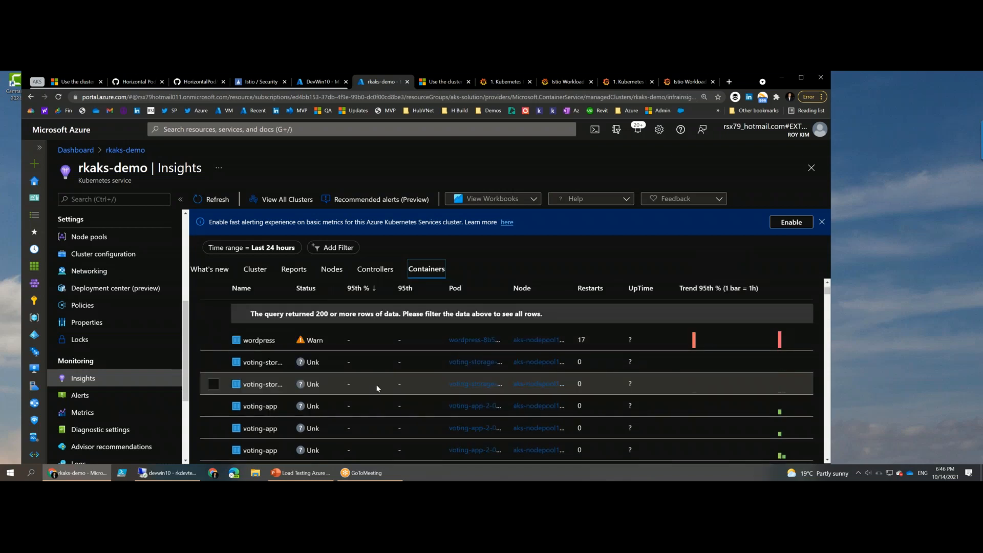
scroll(378, 388, "down", 3)
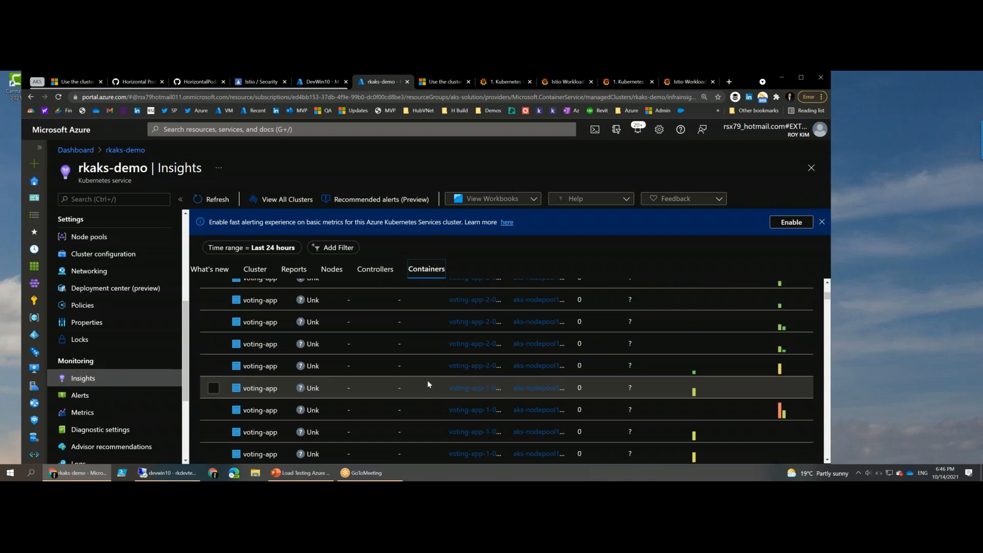
scroll(428, 384, "down", 5)
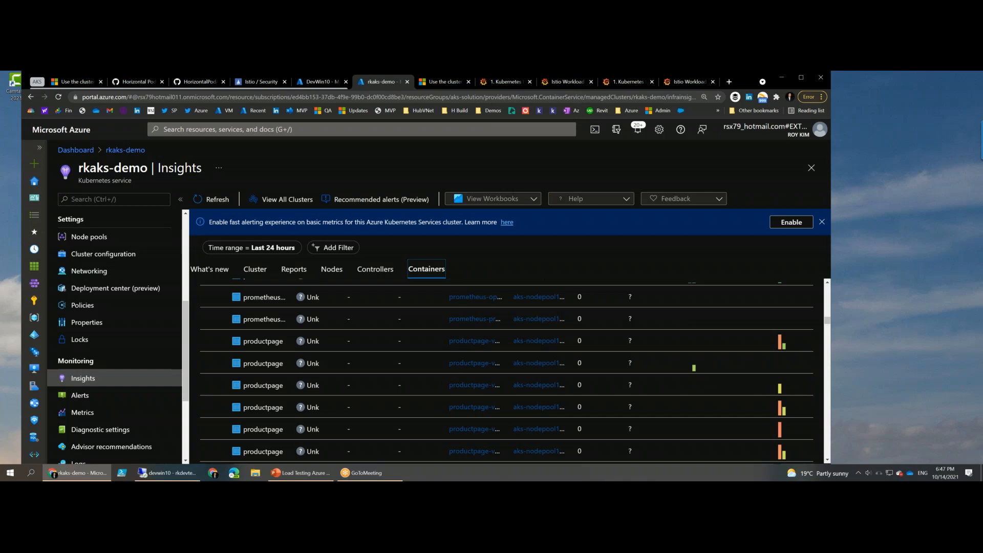
- Switch to Grafana's Kubernetes Deployment Statefulset Daemonset metrics dashboard, reload it, and examine the CPU usage graph and its legend of nodes and pods
left_click(491, 82)
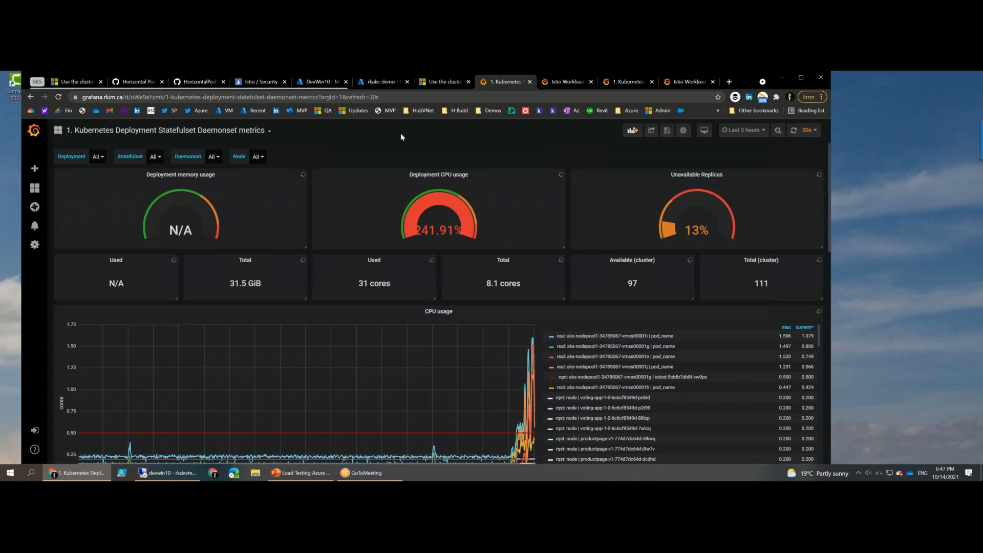
key("F5")
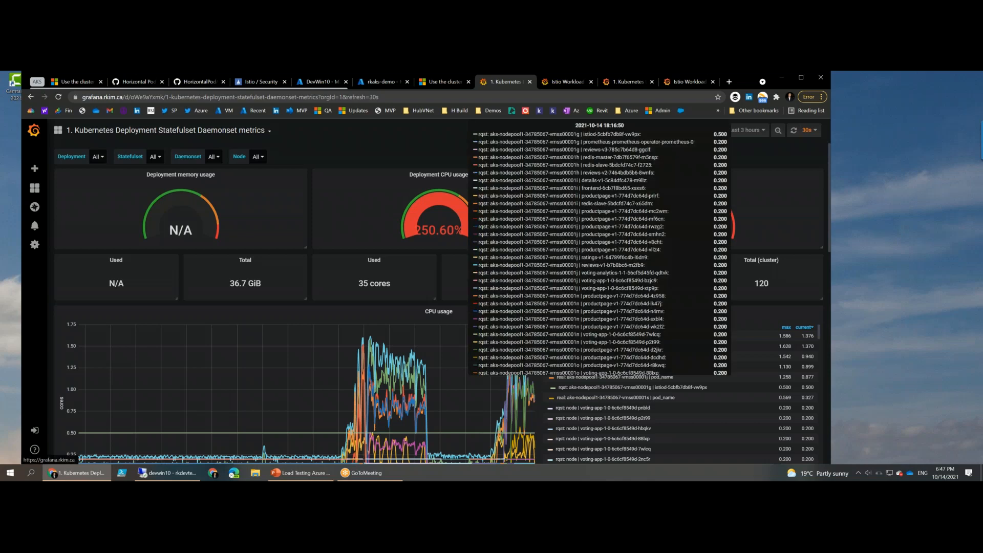
scroll(325, 391, "down", 1)
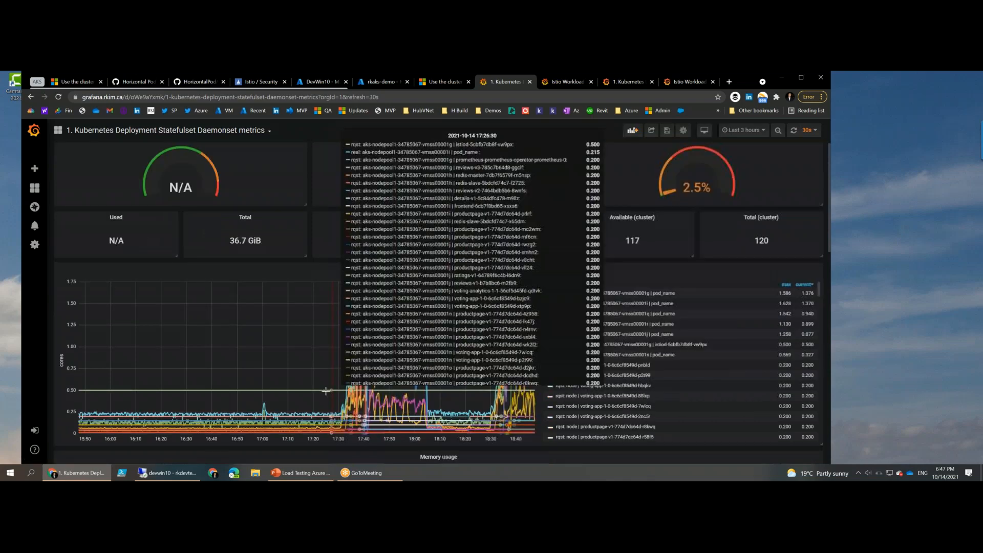
scroll(326, 391, "down", 1)
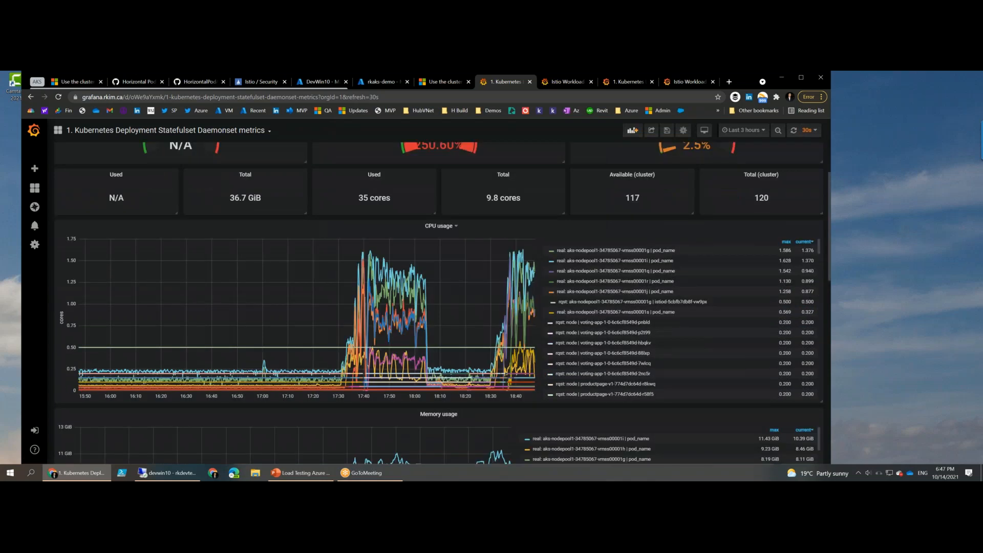
scroll(681, 320, "down", 5)
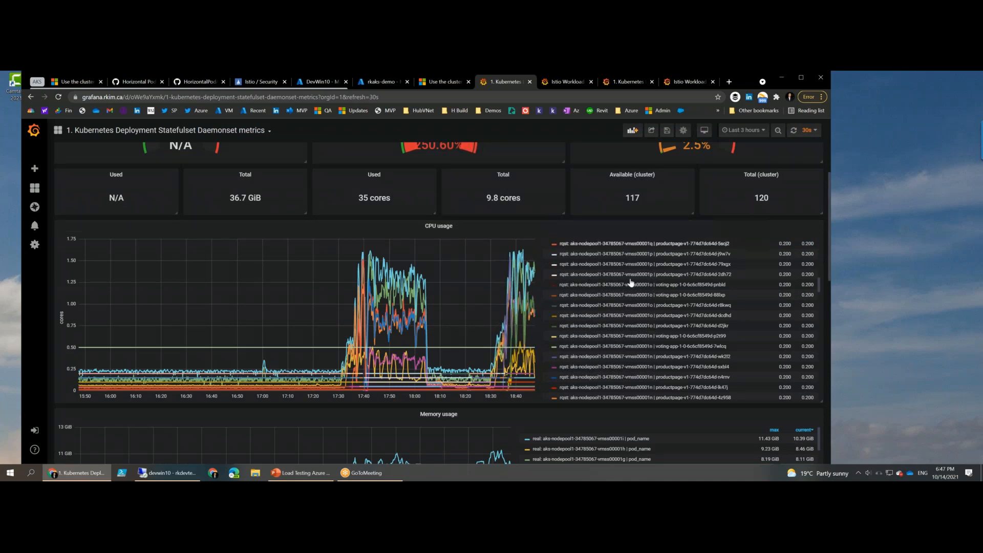
scroll(631, 283, "down", 3)
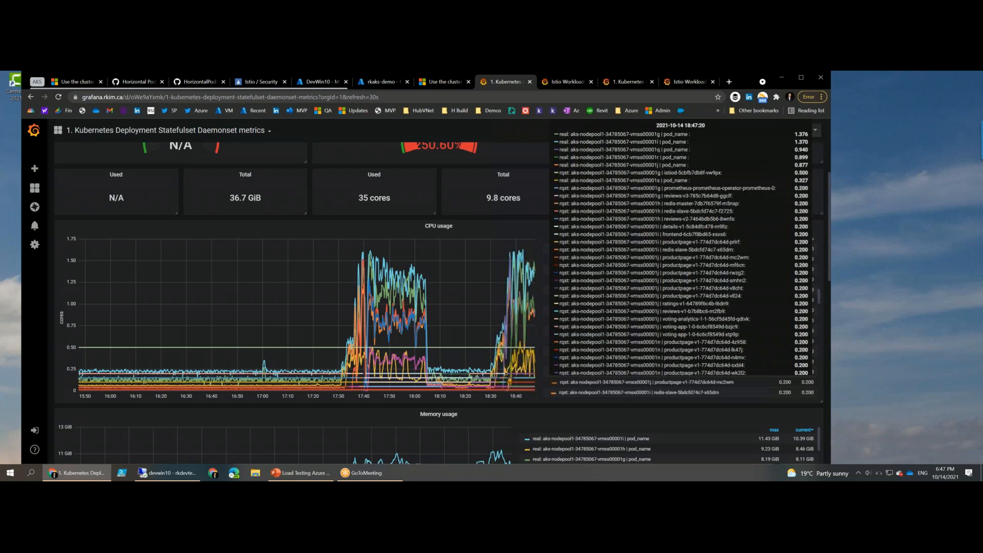
scroll(431, 327, "up", 2)
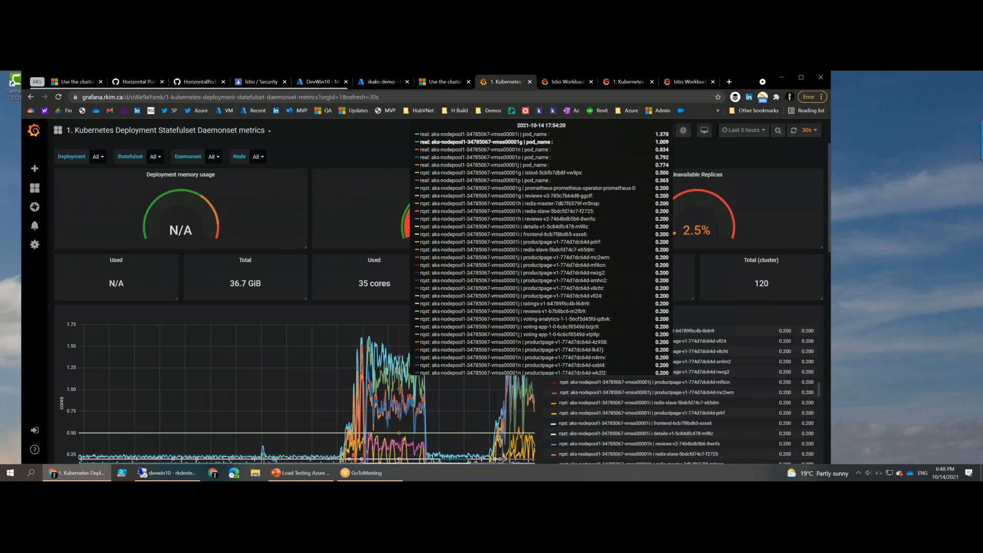
- Enlarge the dashboard page for readability and examine the load peaks in the CPU usage graph
key("ctrl+plus")
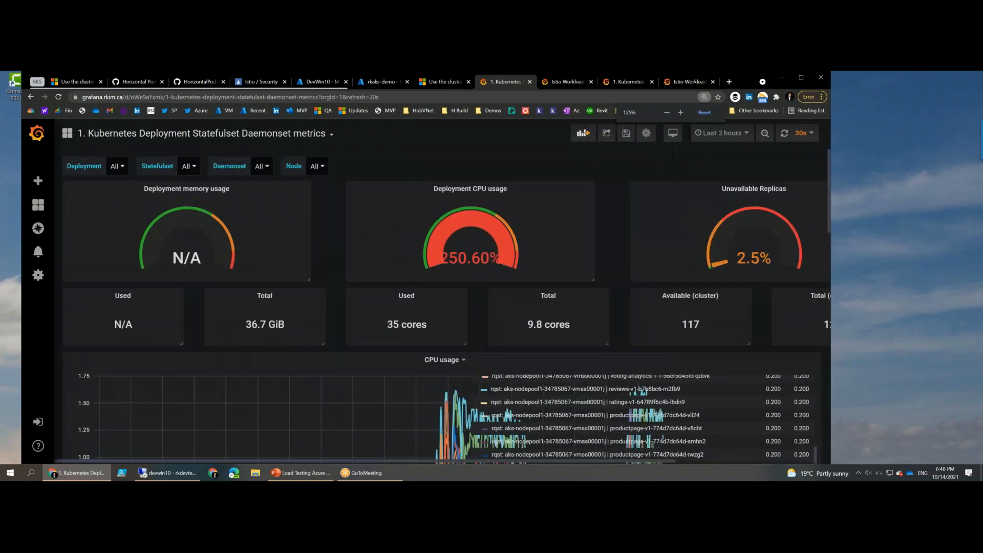
scroll(388, 388, "down", 1)
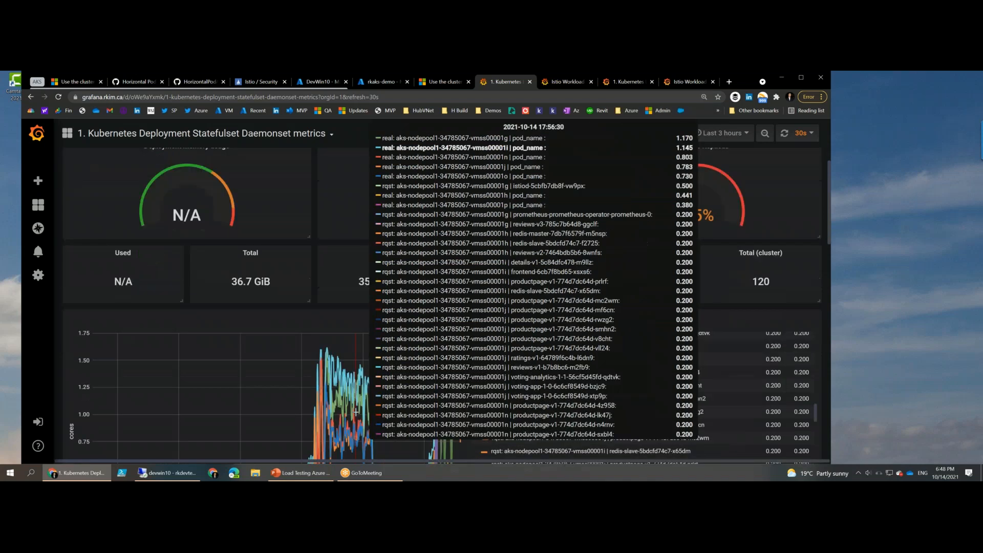
scroll(356, 412, "down", 3)
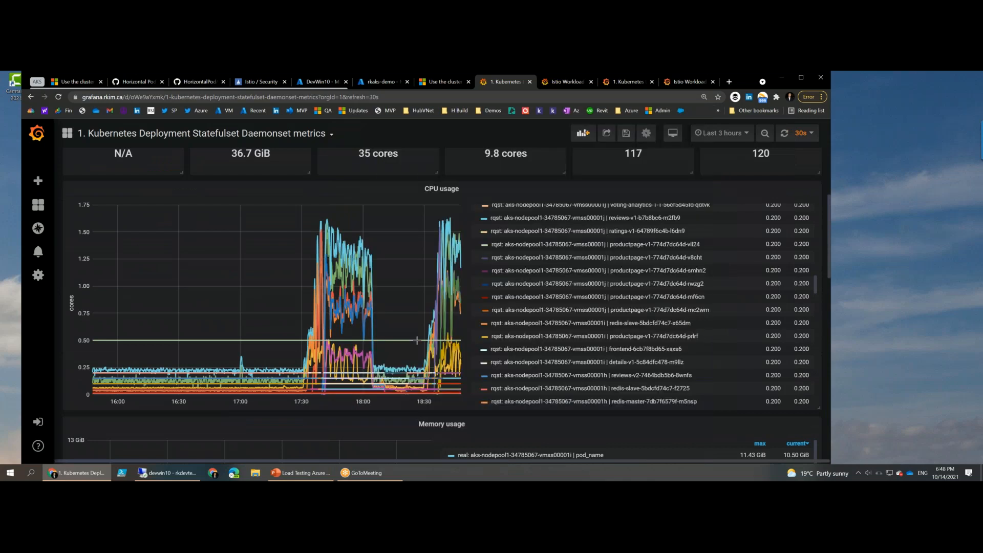
key("ctrl+plus")
key("ctrl+minus")
key("ctrl+minus")
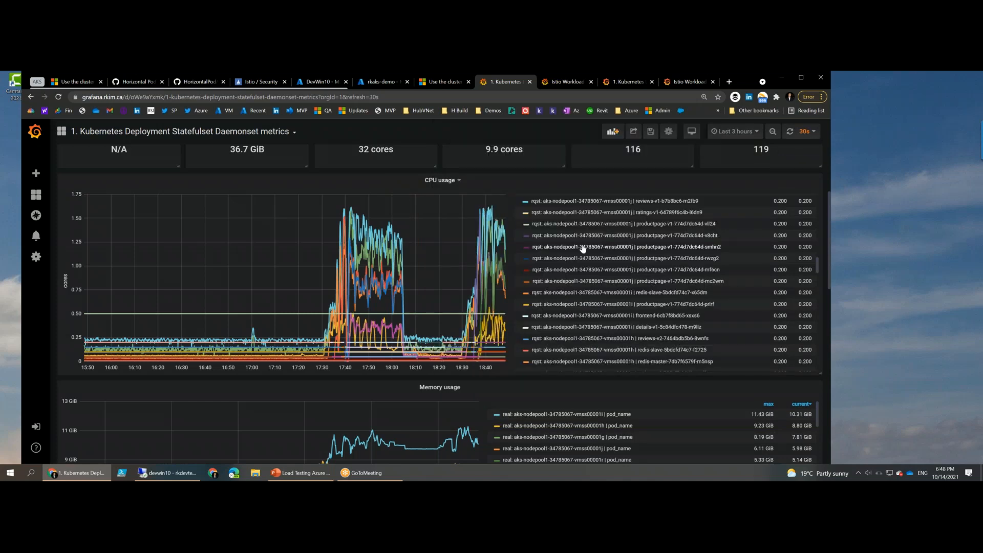
- Examine the memory usage and disk usage graphs, and return to the deployment gauges at the start of the dashboard
scroll(582, 248, "down", 10)
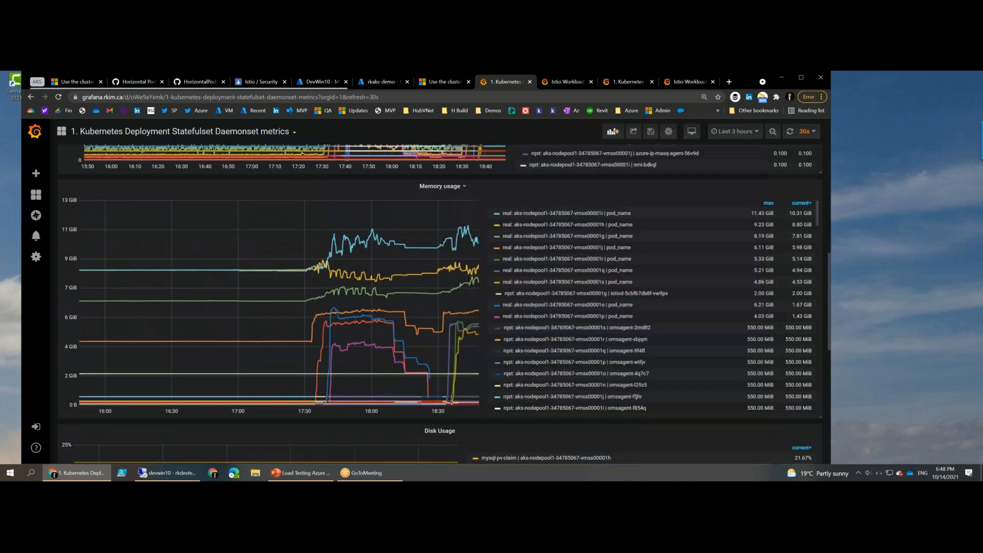
scroll(474, 247, "up", 1)
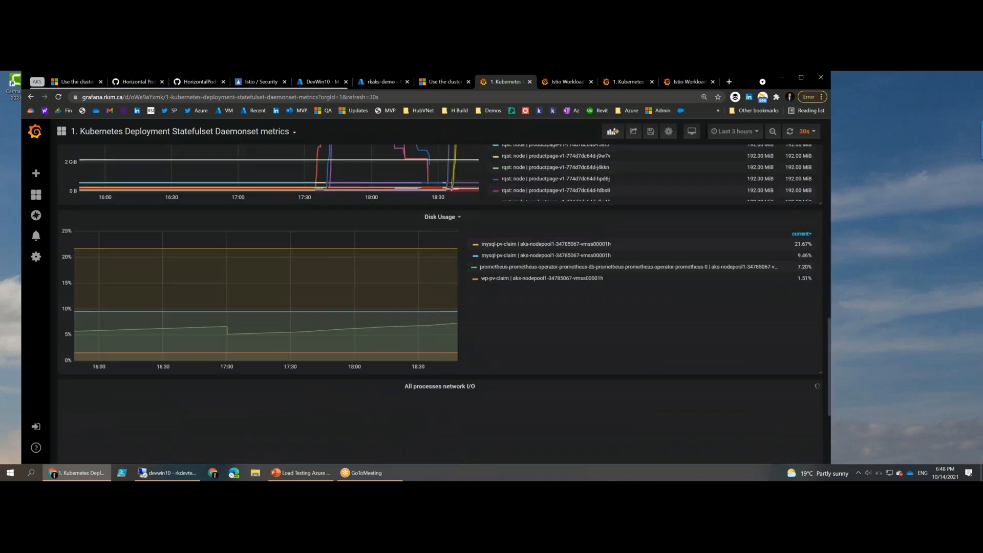
scroll(604, 249, "up", 12)
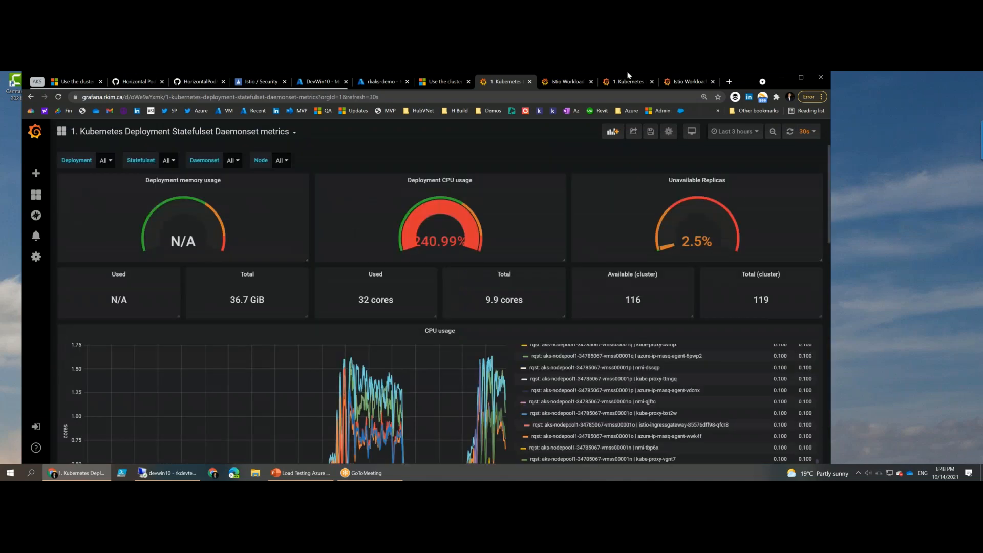
- Open the Istio Workload Dashboard and examine the inbound workloads' requests by response code and success rate for productpage-v1
left_click(546, 84)
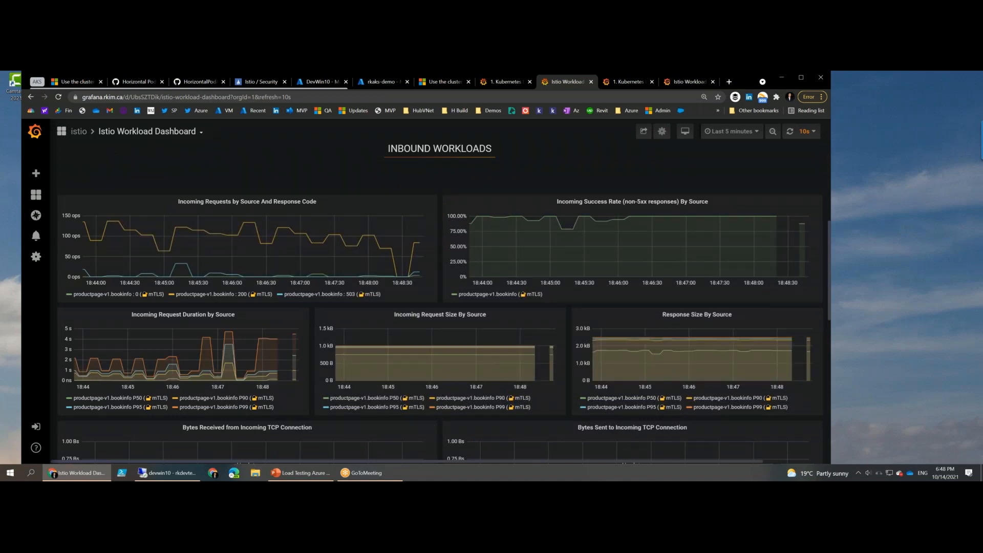
double_click(410, 148)
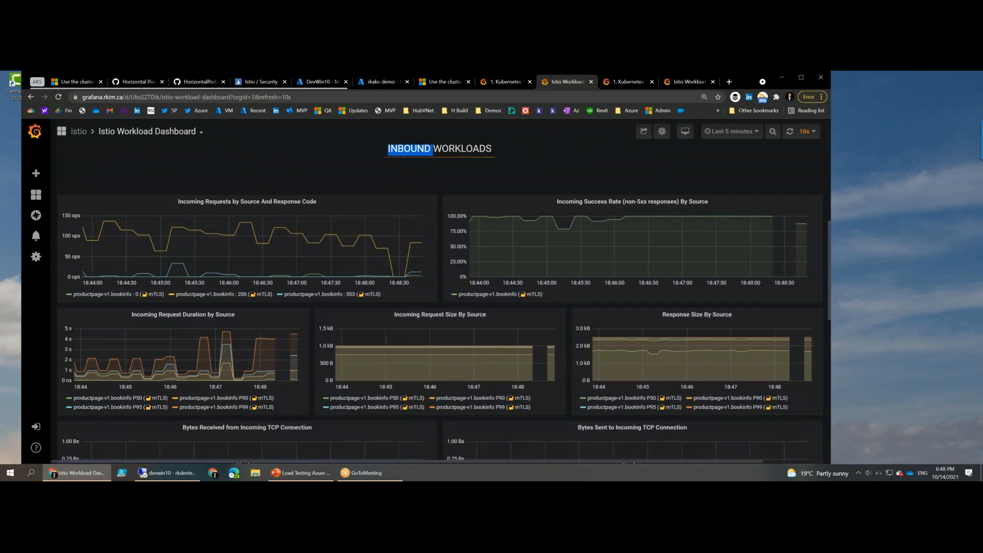
left_click(330, 156)
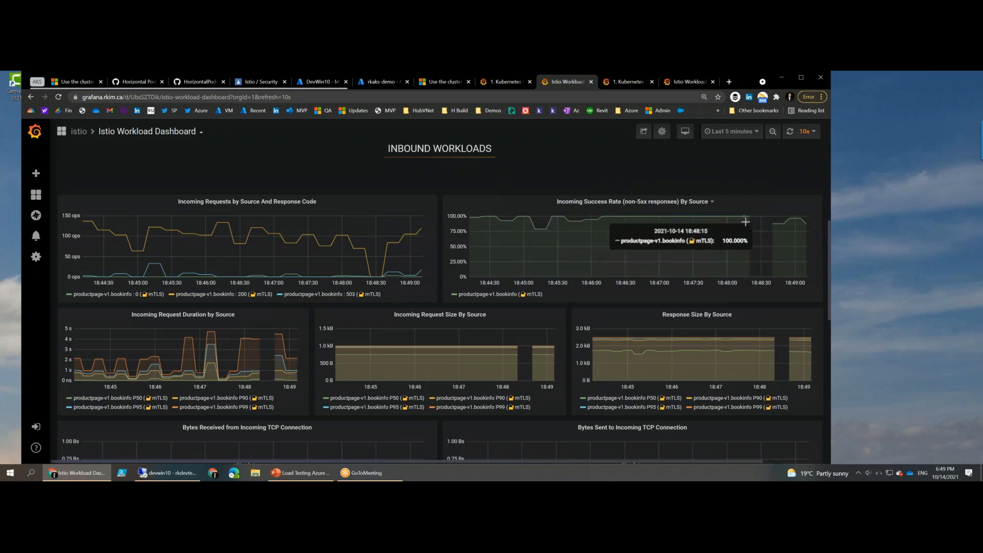
scroll(736, 224, "down", 1)
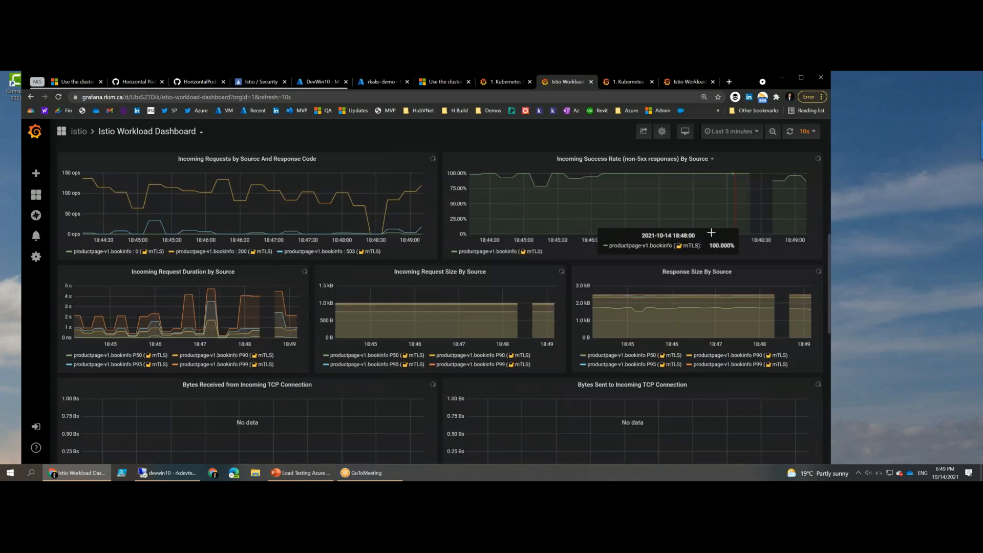
scroll(711, 232, "down", 1)
left_click_drag(426, 261, 432, 260)
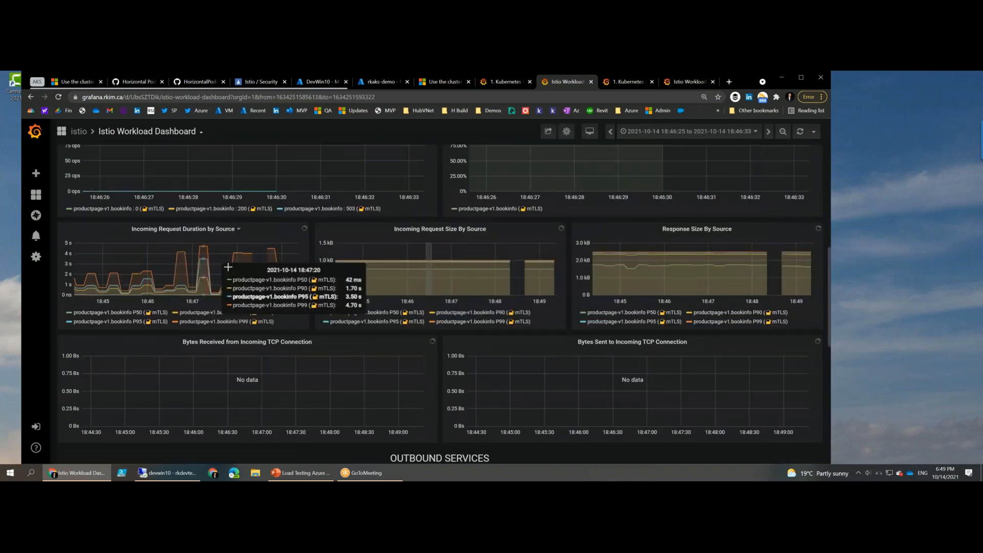
scroll(236, 279, "down", 1)
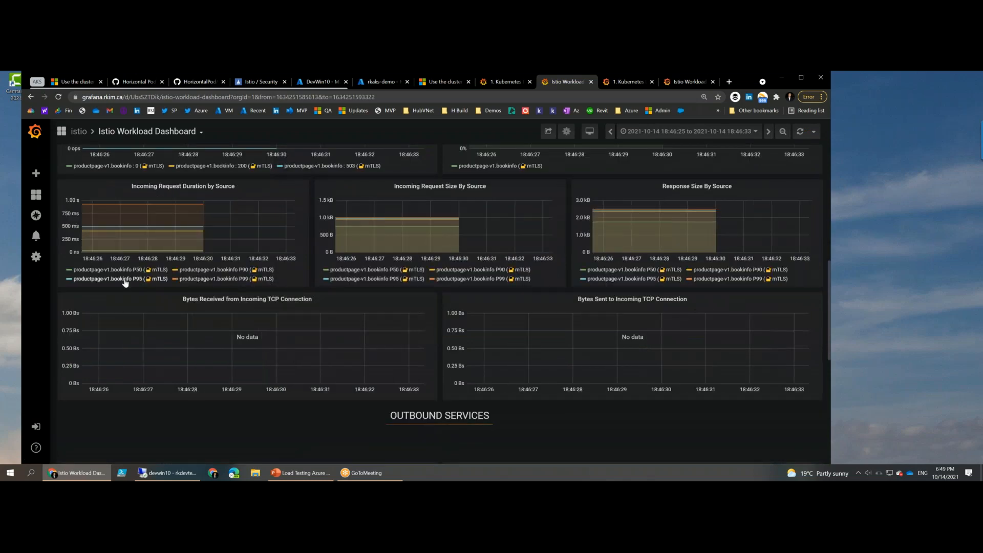
scroll(125, 282, "up", 1)
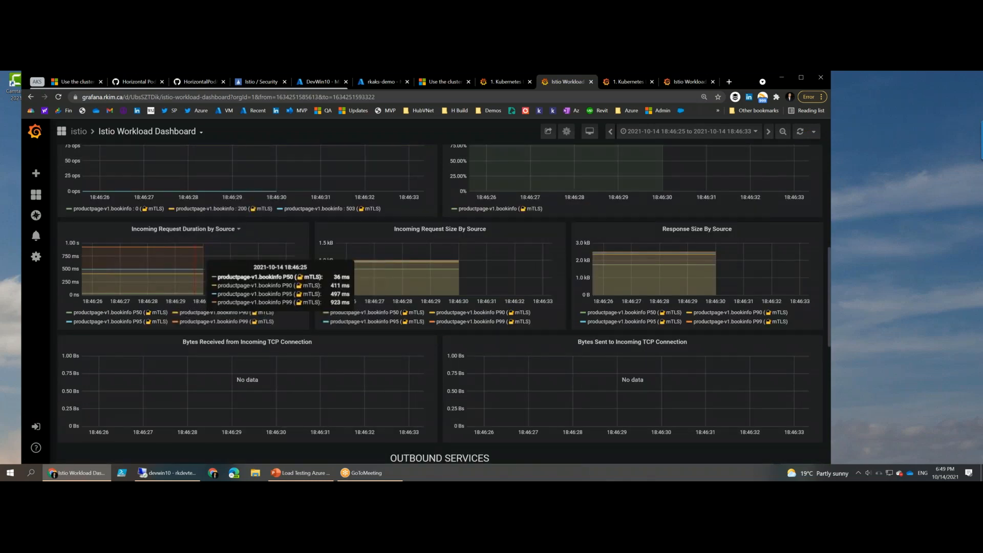
- Examine the inbound workloads' request duration, request size and response size graphs, and return to the workload selectors at the dashboard's start
scroll(140, 327, "up", 2)
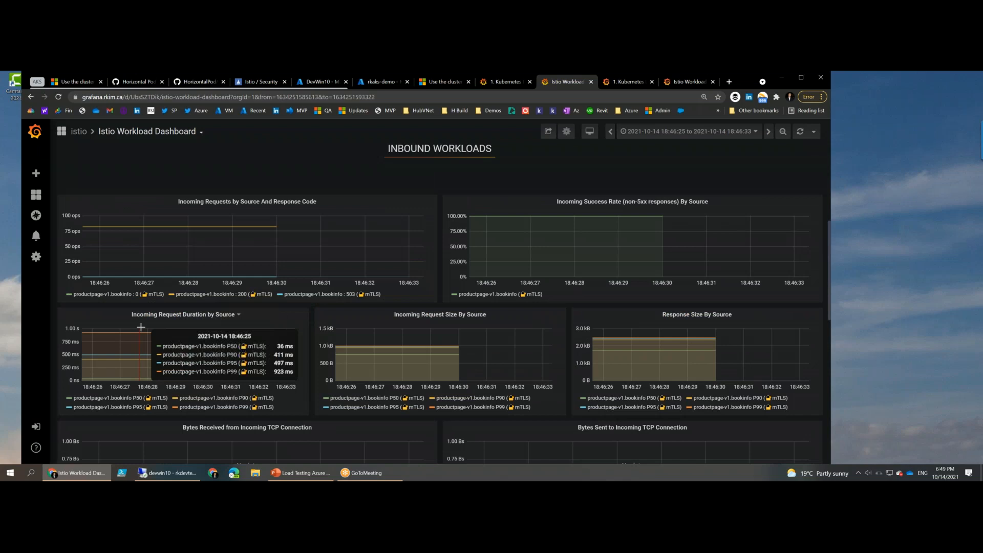
scroll(141, 327, "down", 8)
scroll(215, 324, "up", 3)
scroll(291, 242, "up", 2)
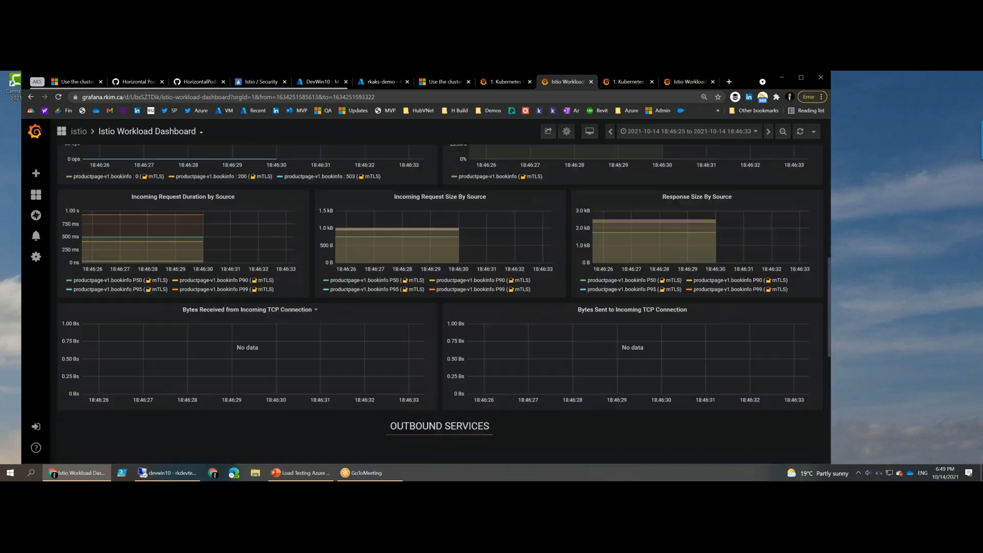
scroll(291, 242, "down", 7)
scroll(290, 243, "up", 15)
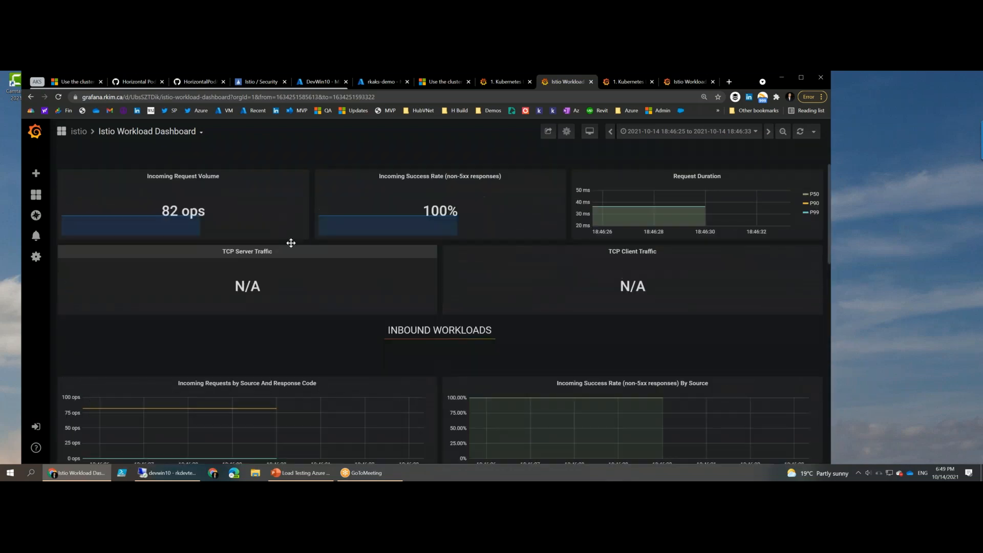
scroll(291, 242, "up", 1)
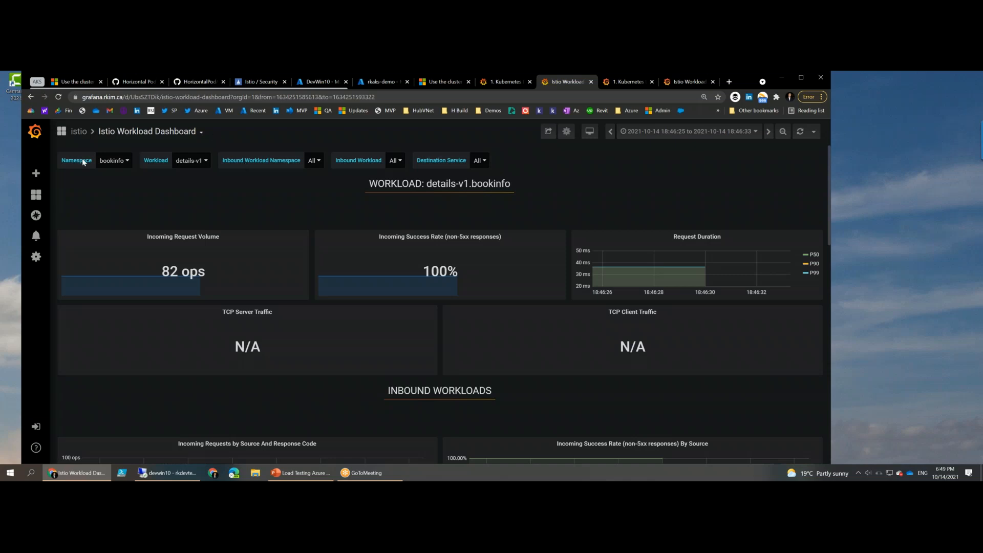
- Filter the dashboard to the voting namespace and display the voting-analytics-1-1 and voting-analytics-2-0 workloads in turn
left_click(113, 162)
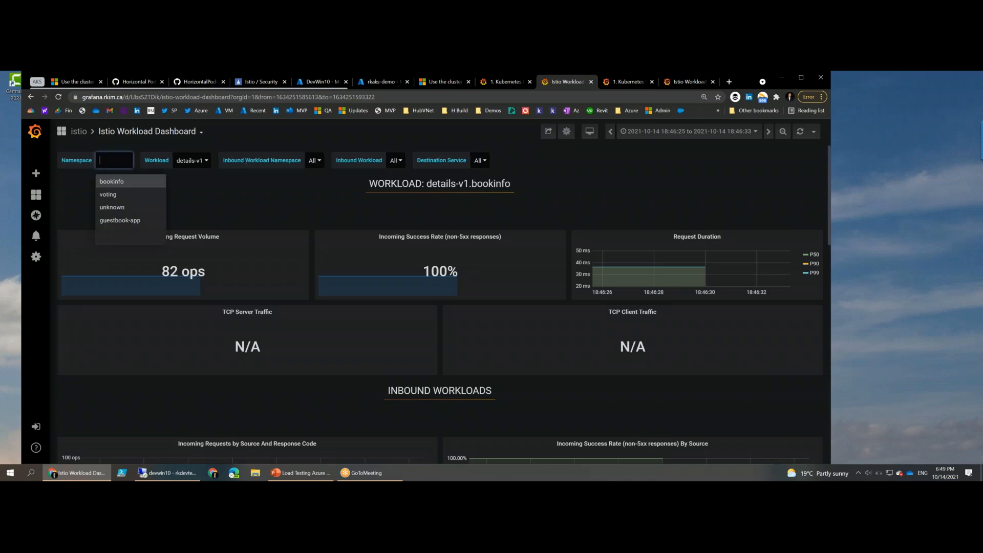
left_click(104, 198)
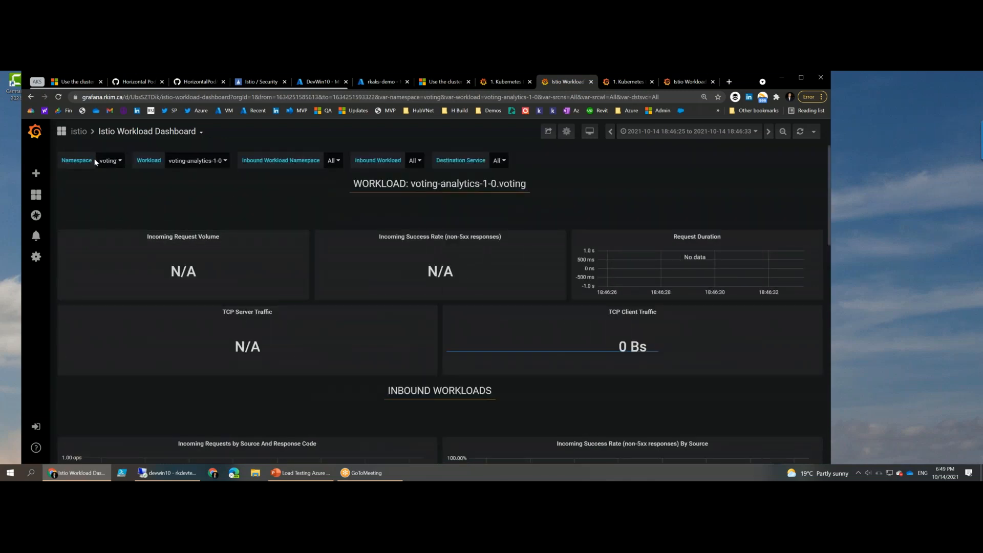
left_click(197, 159)
left_click(194, 195)
left_click(189, 162)
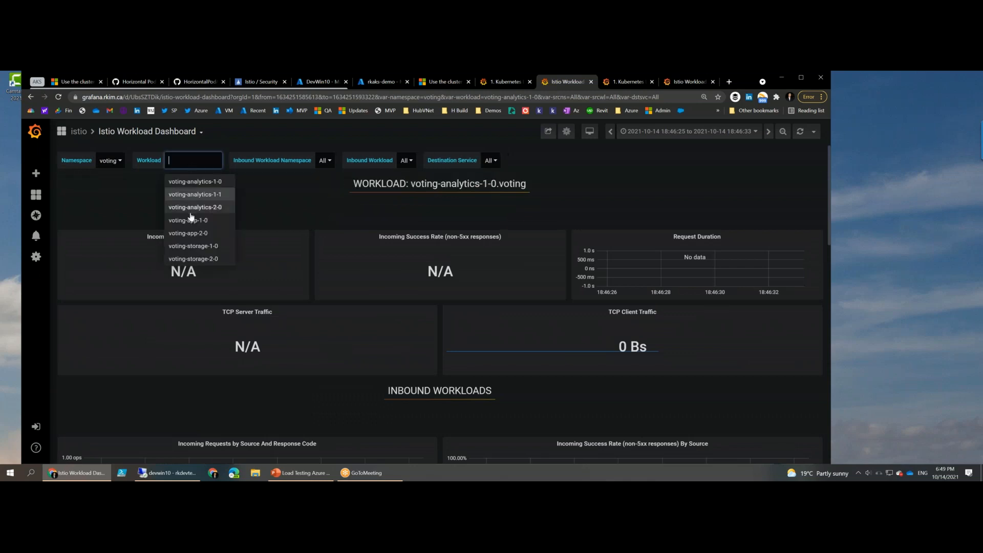
left_click(192, 208)
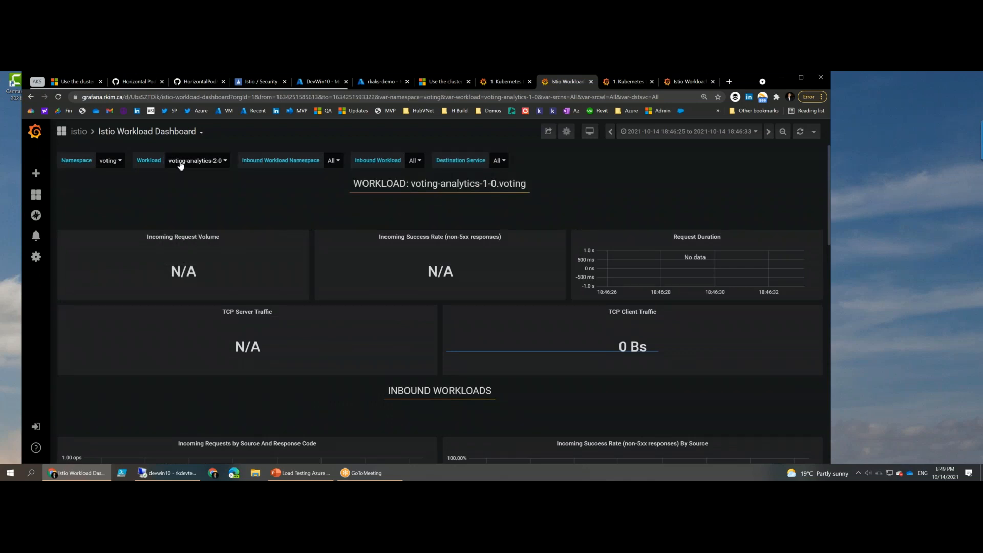
- Display the voting-app-1-0 workload's metrics, followed by those of voting-app-2-0
left_click(181, 163)
left_click(179, 220)
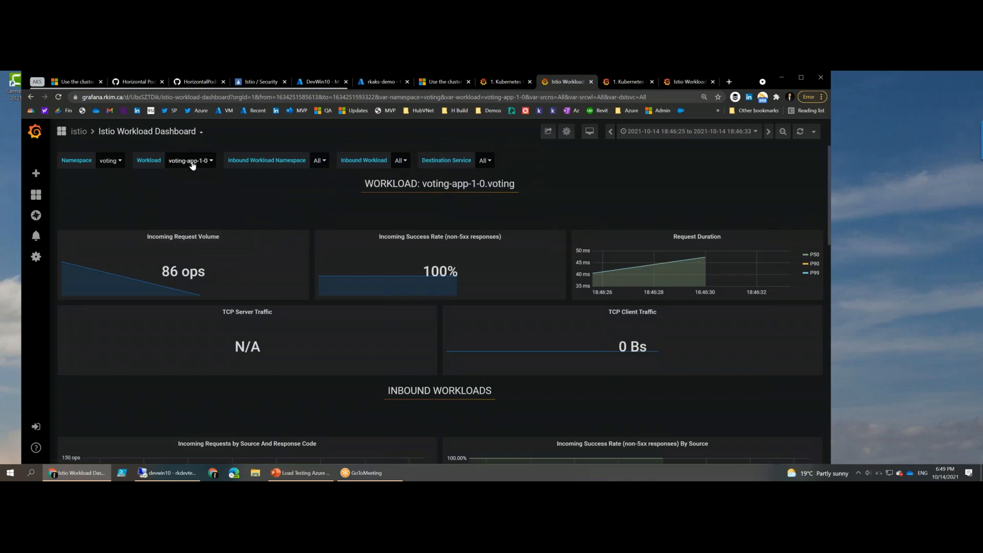
left_click(192, 162)
left_click(188, 232)
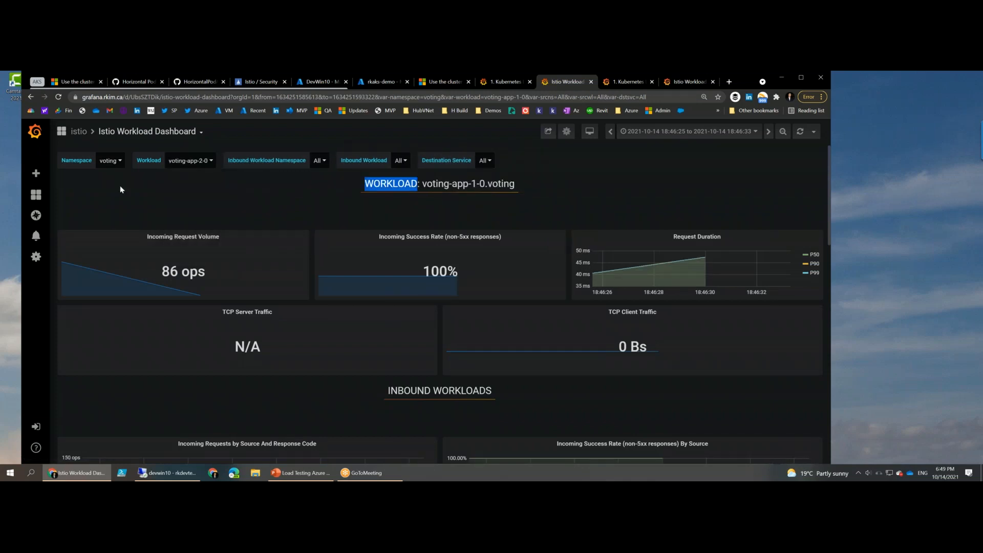
- Filter the dashboard to the guestbook-app namespace and display the redis-master and redis-slave workloads in turn
left_click(109, 162)
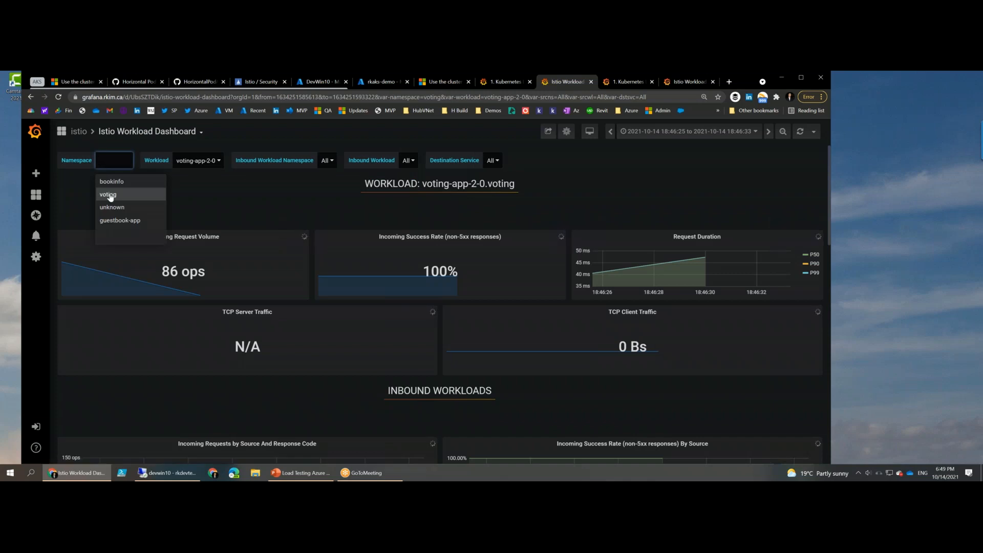
left_click(115, 220)
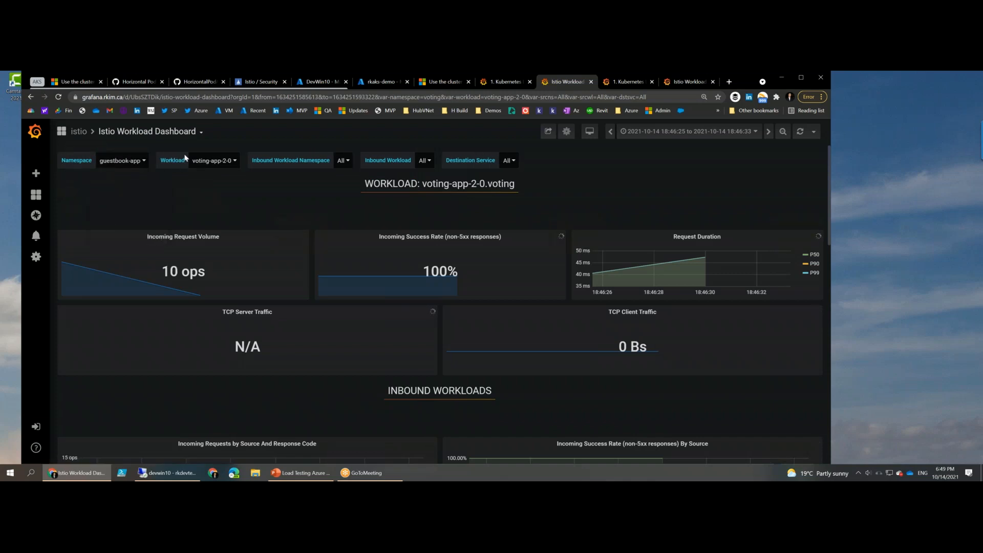
left_click(207, 161)
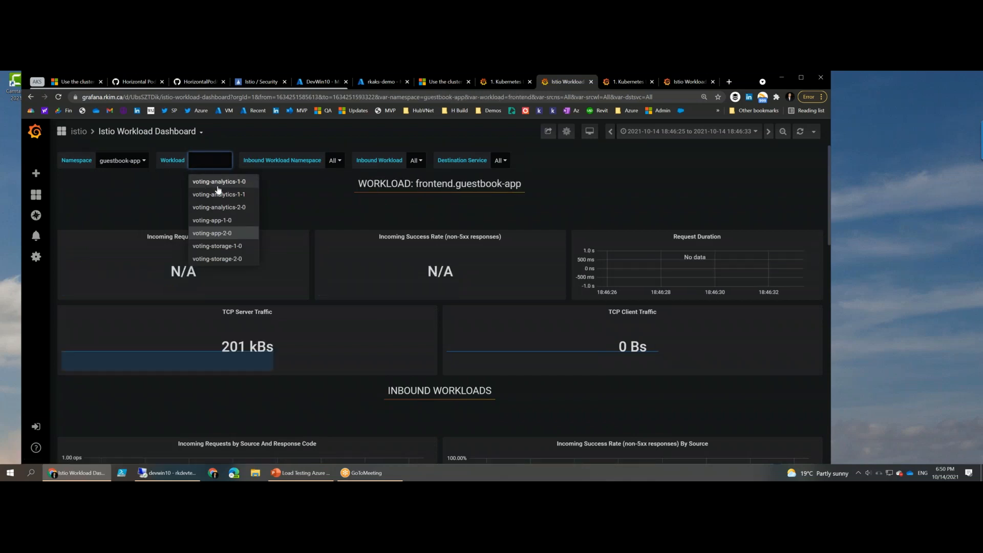
left_click(210, 160)
left_click(201, 194)
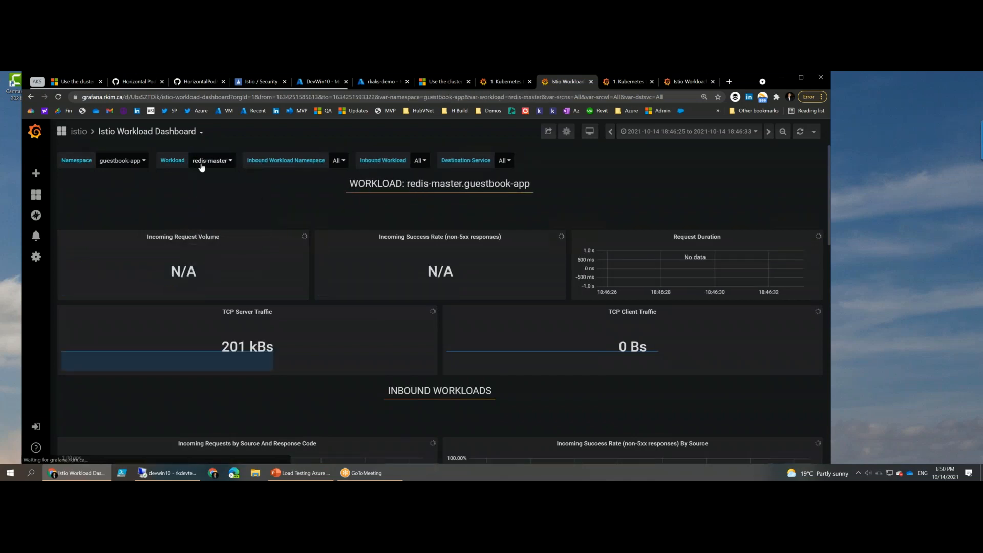
left_click(210, 160)
left_click(202, 211)
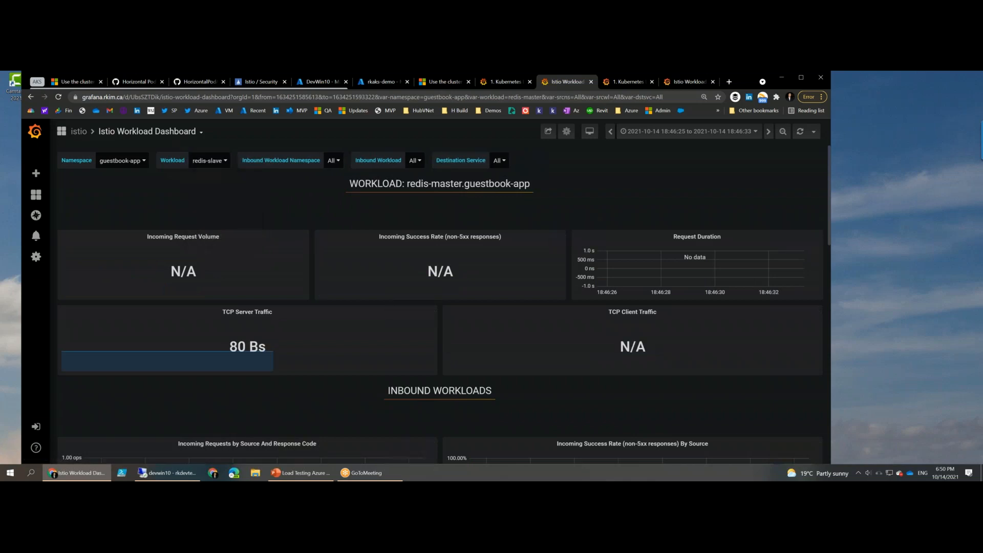
- Switch the dashboard back to the bookinfo namespace's productpage-v1 workload and examine its request duration and inbound workload graphs
left_click(121, 160)
left_click(110, 183)
left_click(190, 162)
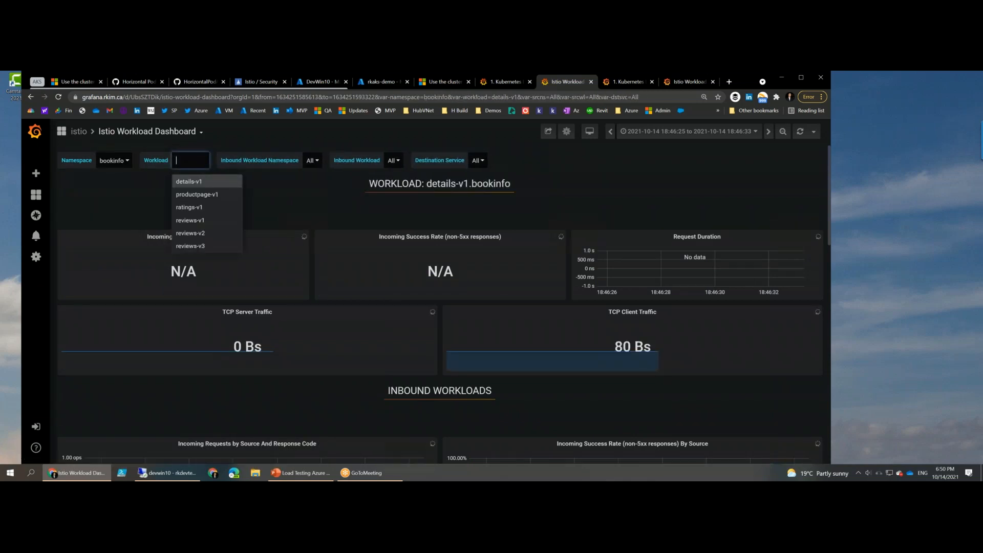
left_click(185, 190)
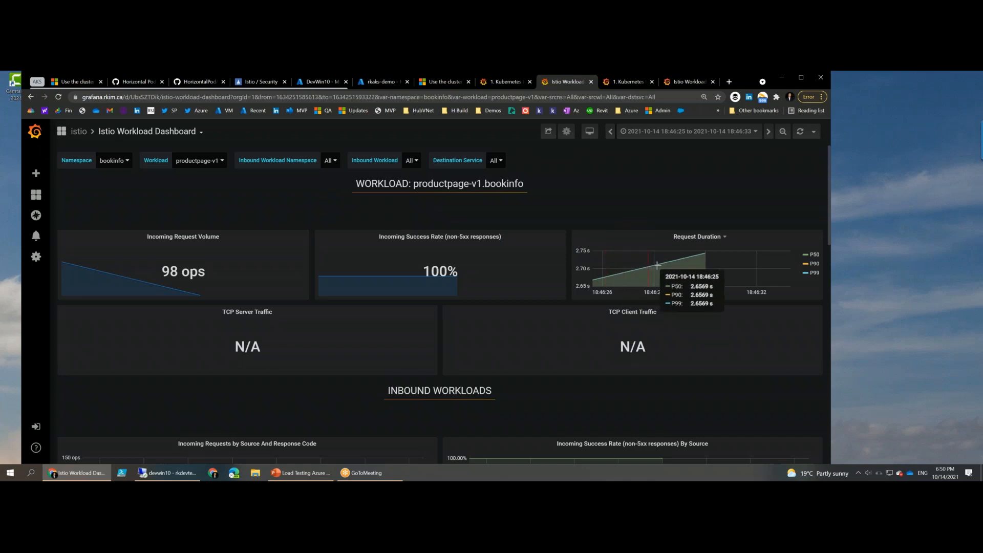
scroll(540, 251, "down", 4)
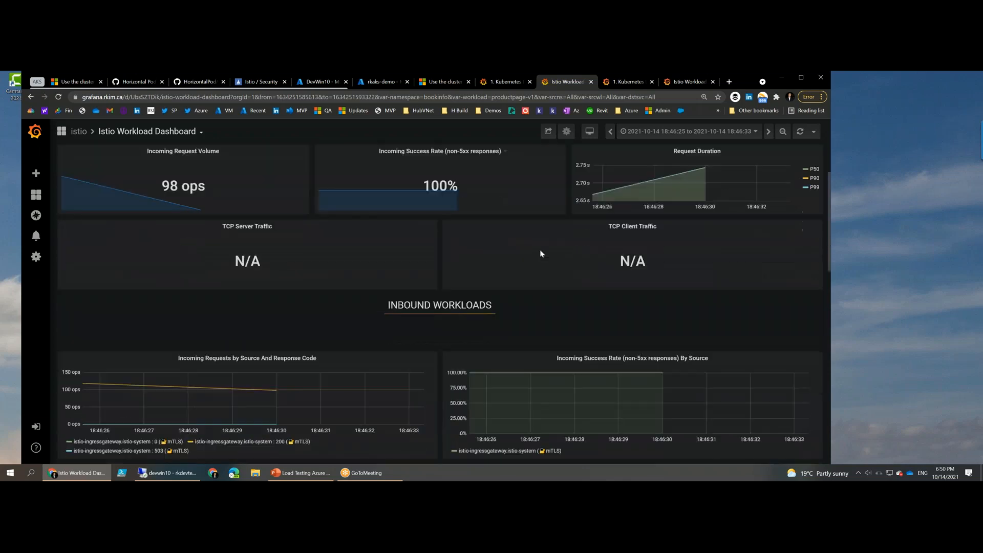
scroll(439, 198, "down", 1)
scroll(439, 198, "up", 5)
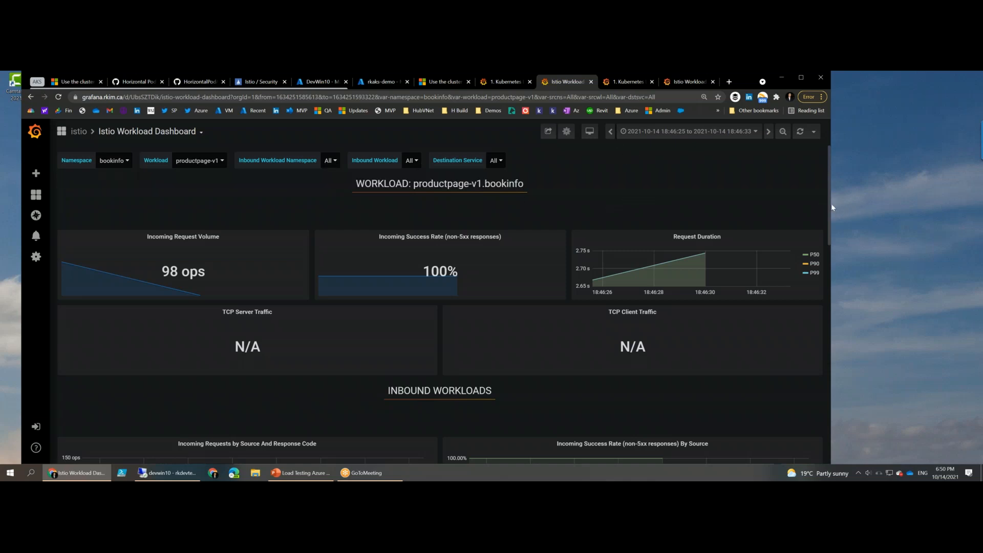
left_click(917, 203)
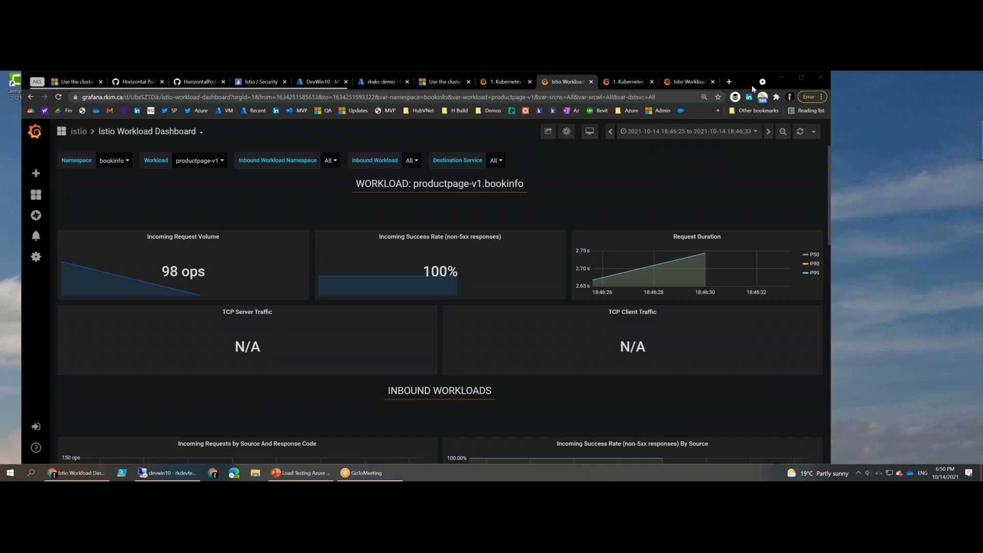
- Open the Istio documentation in a new browser tab and go to the Download Istio section of its Getting Started guide
left_click(730, 86)
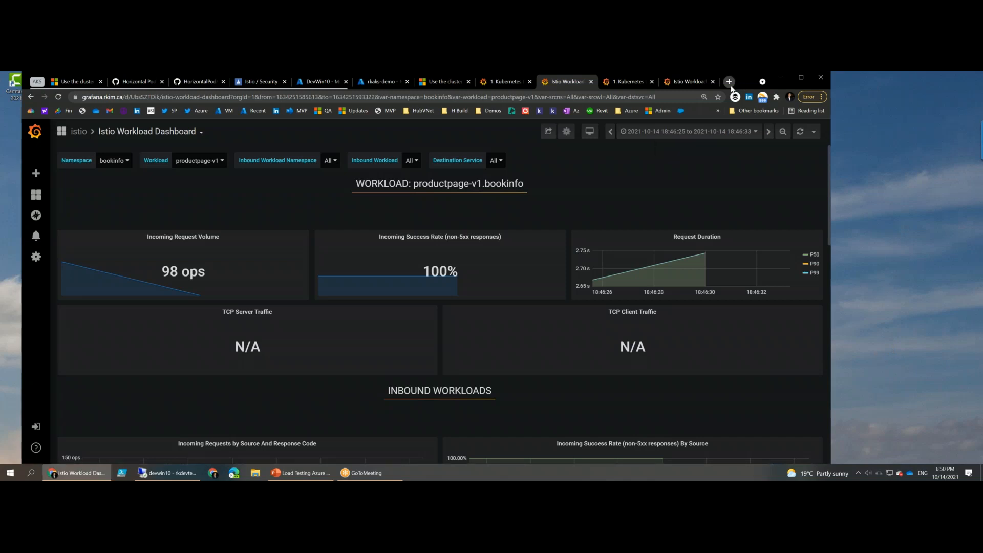
left_click(731, 86)
left_click(695, 102)
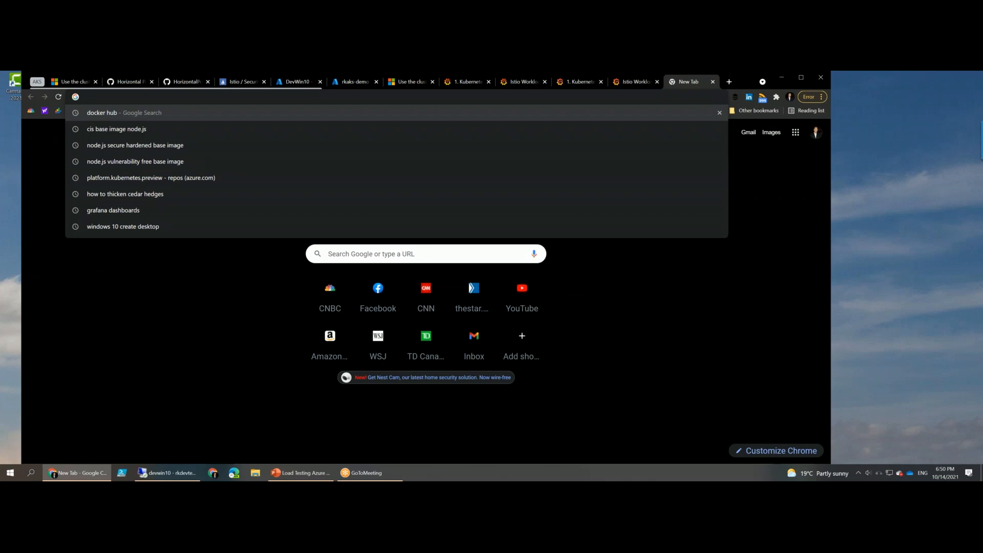
type("istio.io/latest/docs/concepts/security/#authentication-policies")
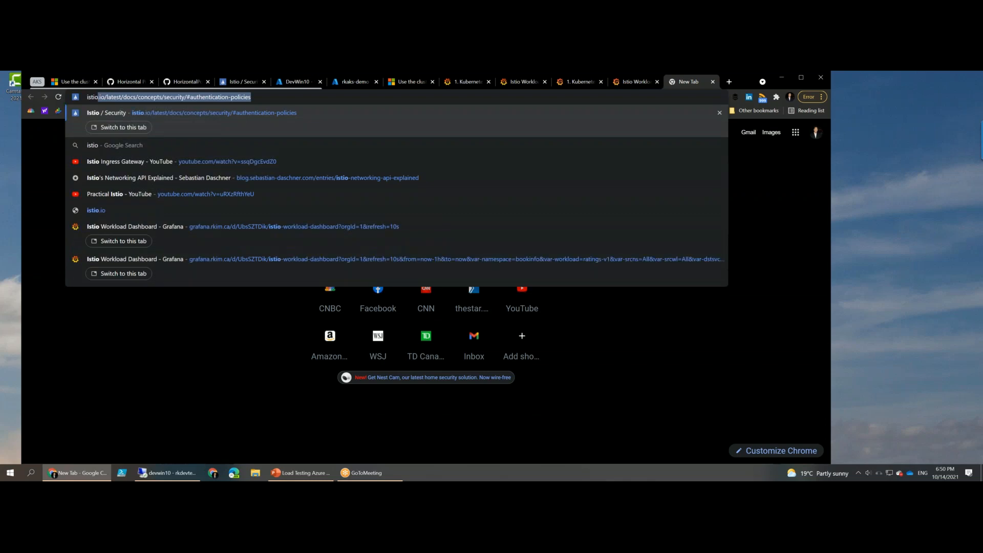
key("Return")
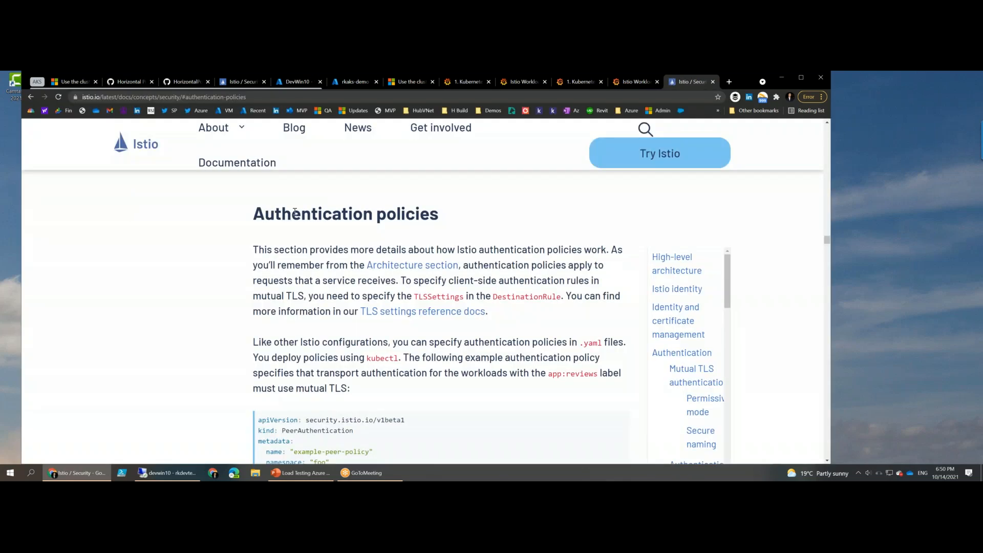
left_click(620, 158)
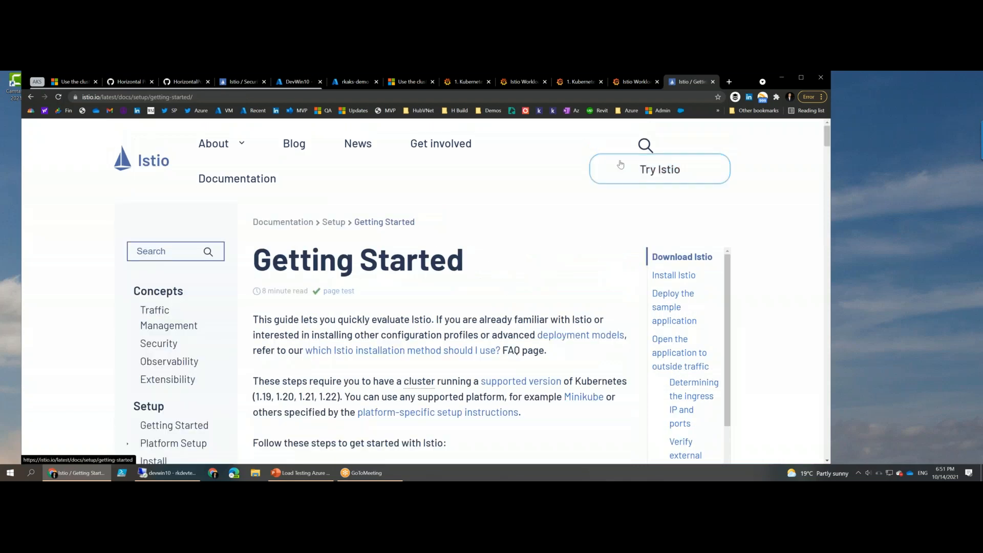
left_click(620, 164)
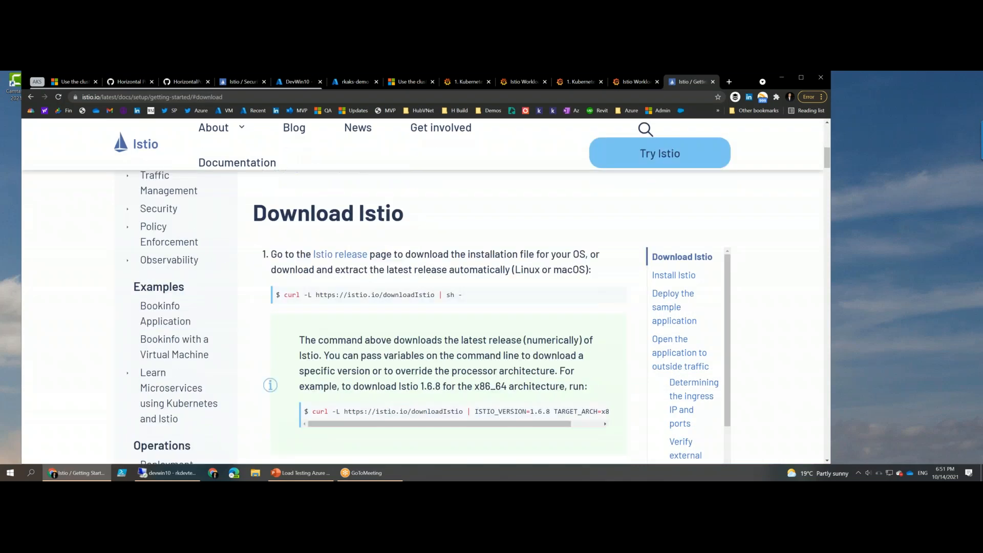
- Examine the guide's instructions for downloading Istio, installing it, labelling the namespace for sidecar injection and deploying the Bookinfo sample application
scroll(338, 273, "down", 1)
scroll(332, 279, "up", 1)
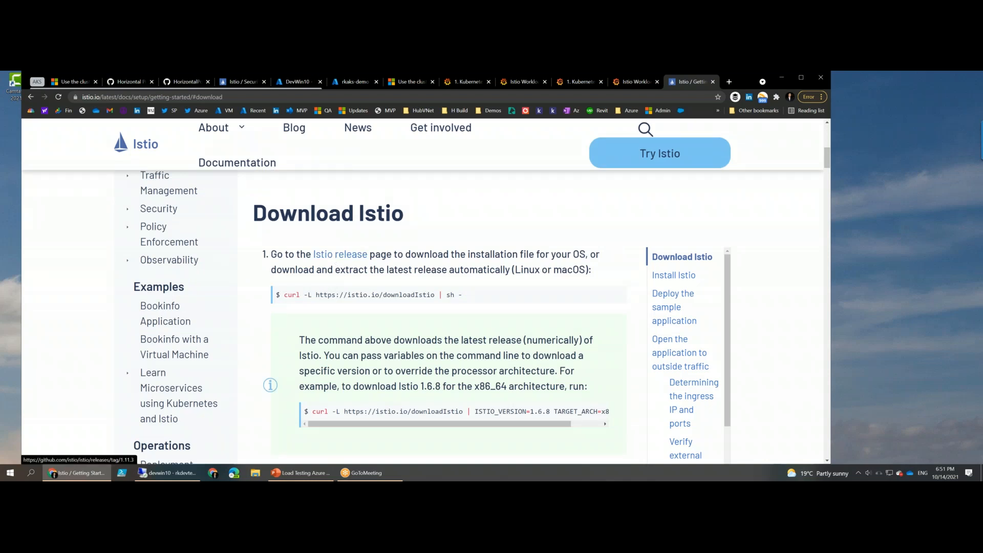
scroll(519, 324, "down", 5)
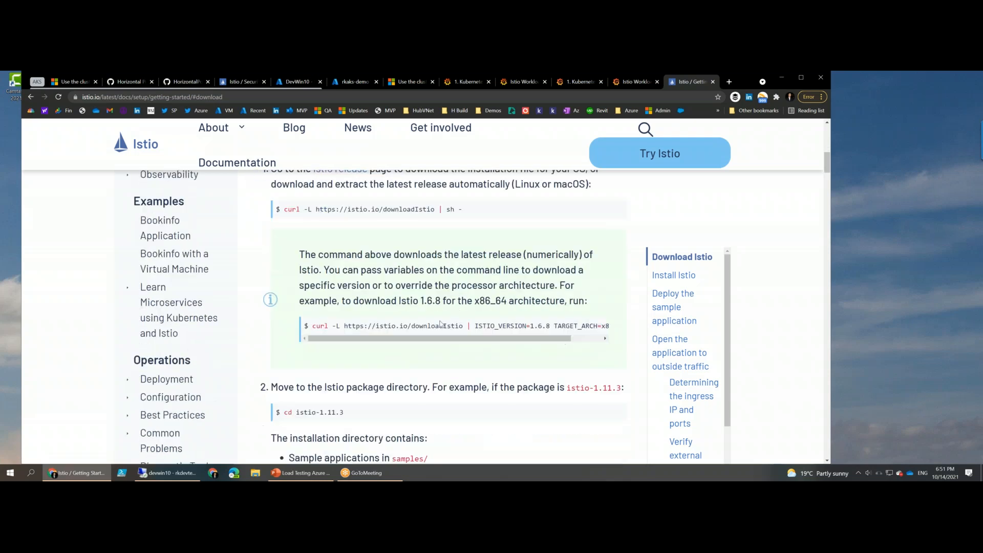
scroll(519, 324, "down", 5)
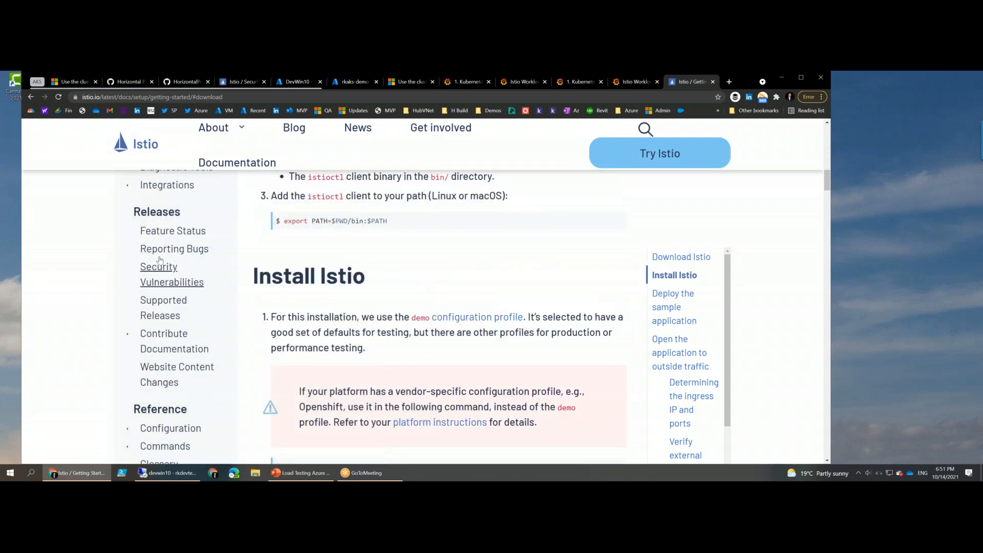
scroll(519, 324, "down", 10)
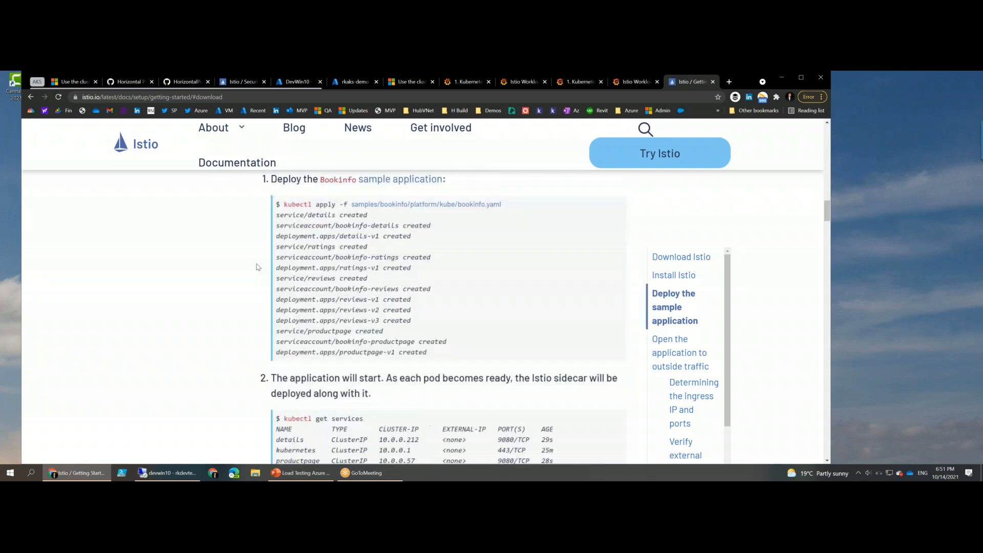
scroll(323, 255, "up", 1)
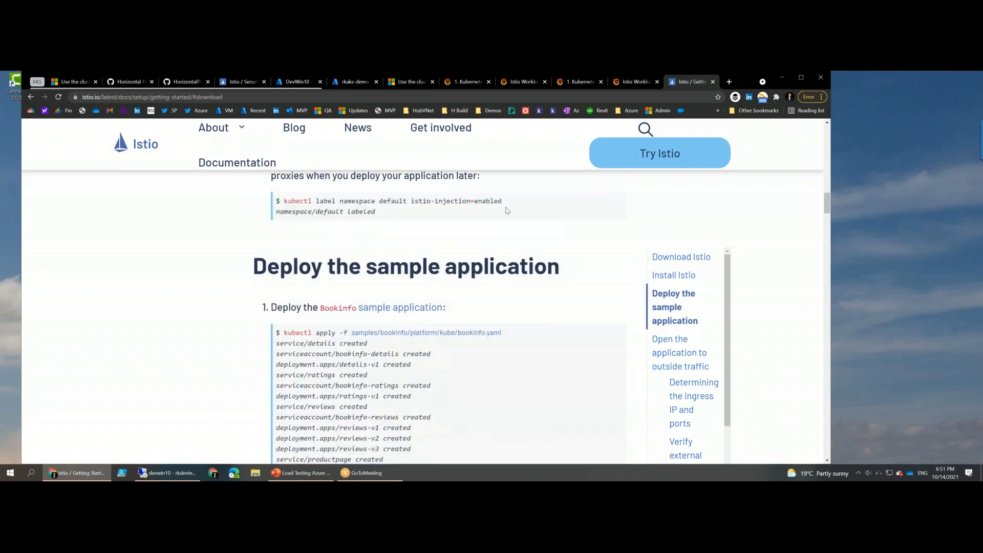
scroll(508, 211, "up", 1)
scroll(508, 230, "up", 4)
- Search the web for "prometheus install" in the Istio documentation's browser tab
left_click(458, 95)
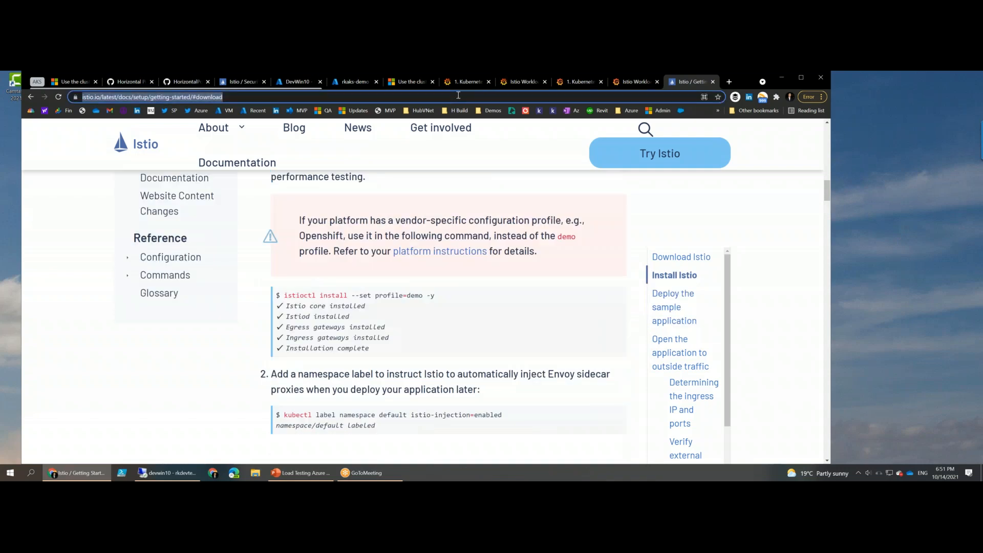
type("promet")
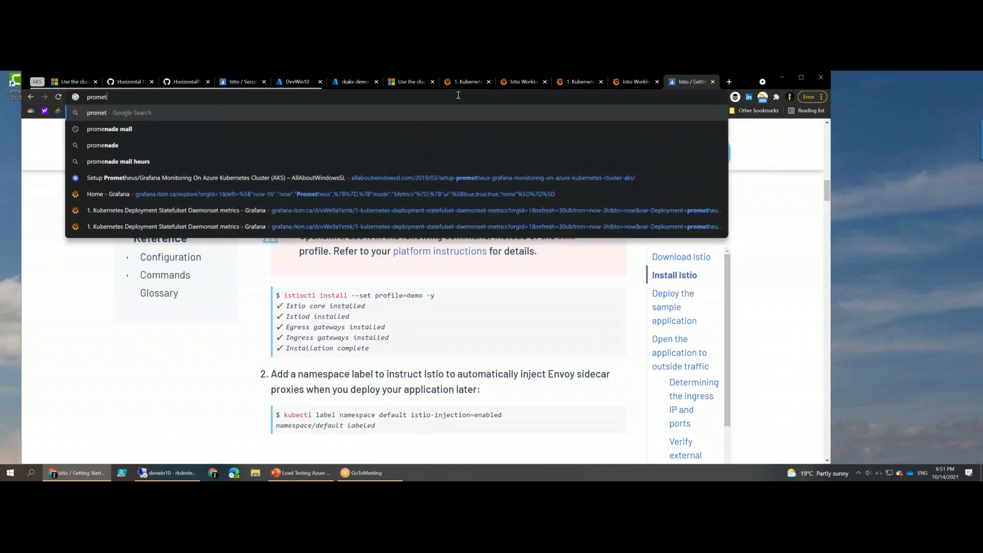
type("heus isnta")
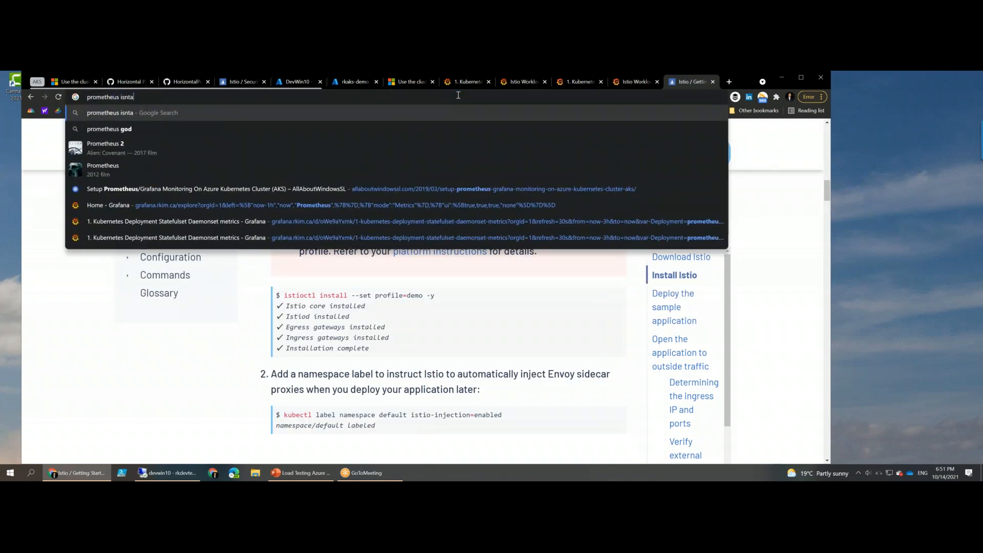
key("BackSpace")
key("BackSpace")
key("BackSpace")
key("BackSpace")
type("nstall")
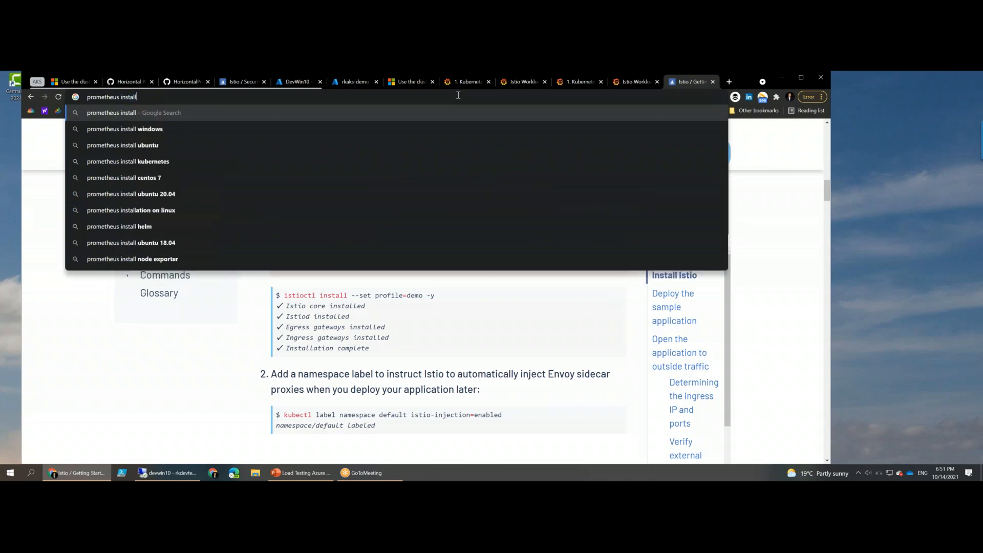
key("Return")
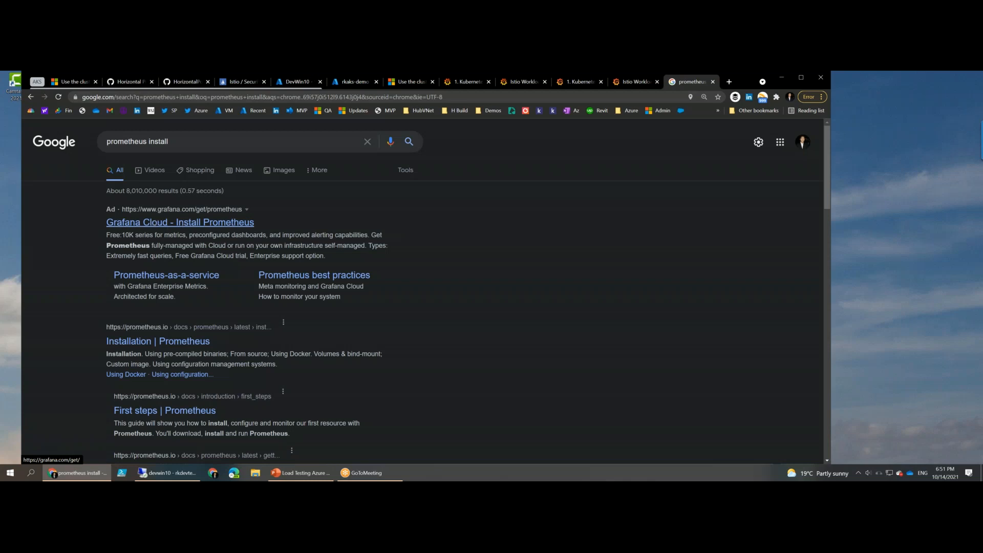
left_click(179, 222)
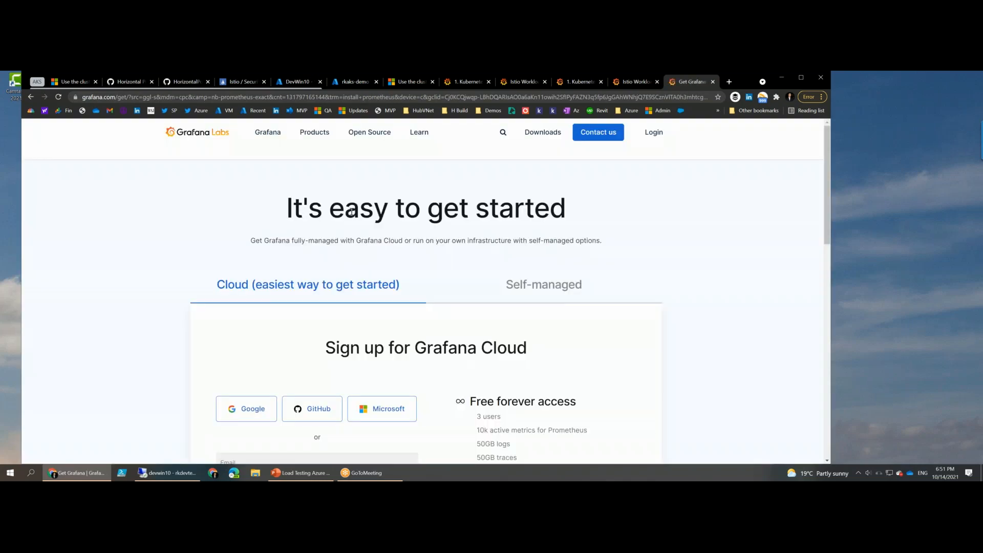
scroll(351, 211, "down", 2)
scroll(490, 269, "down", 1)
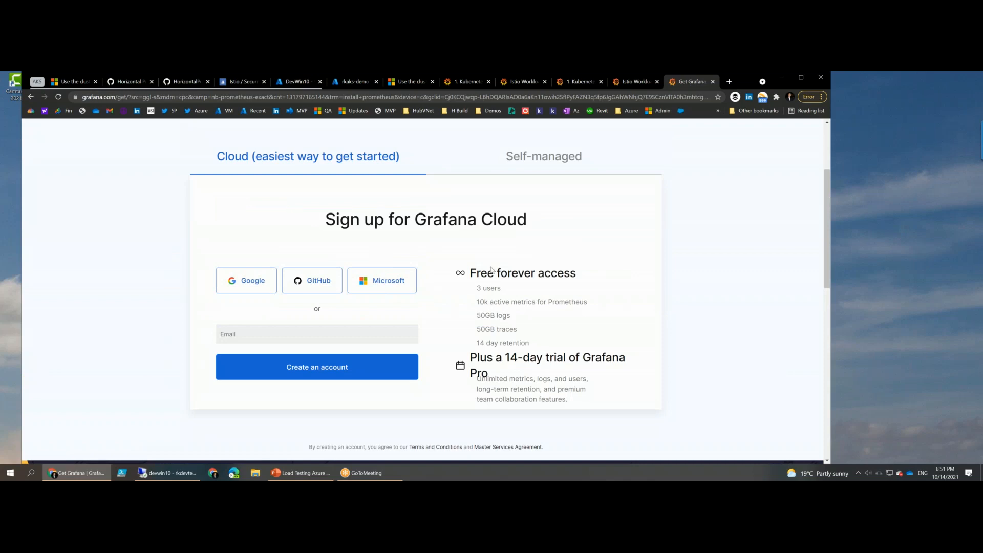
scroll(491, 270, "down", 4)
key("alt+Left")
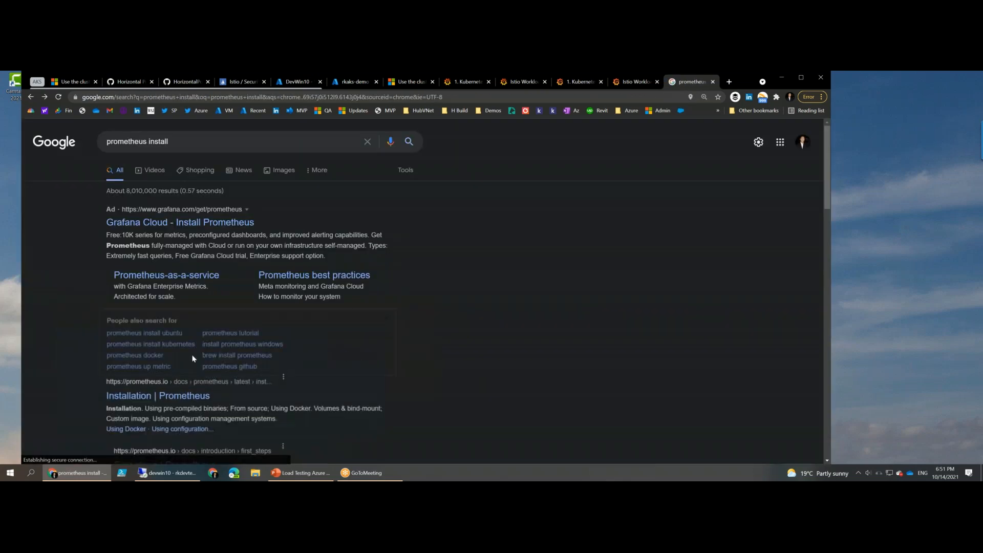
- Open the Prometheus Installation documentation, examine its Docker, custom image and configuration management instructions, and return to the search results
left_click(154, 403)
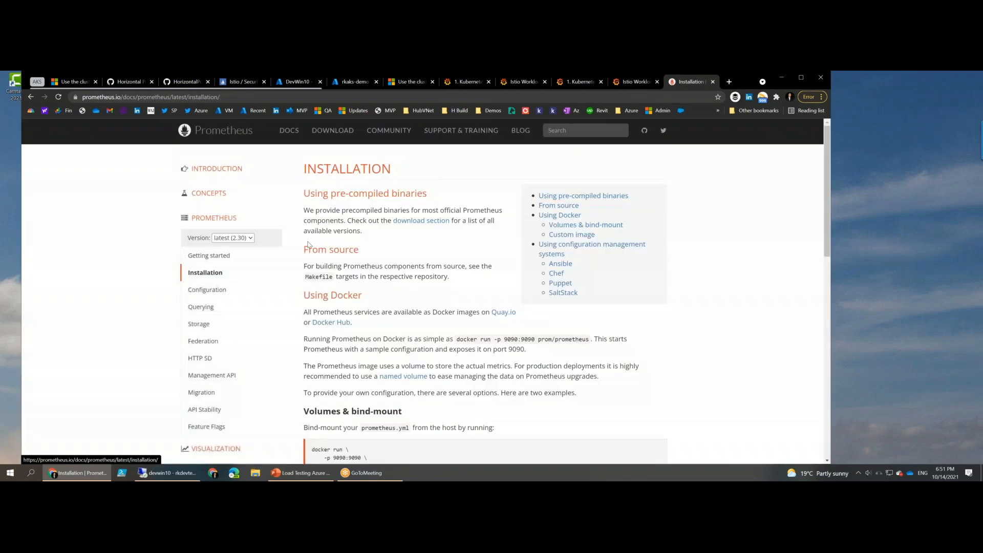
scroll(387, 266, "down", 2)
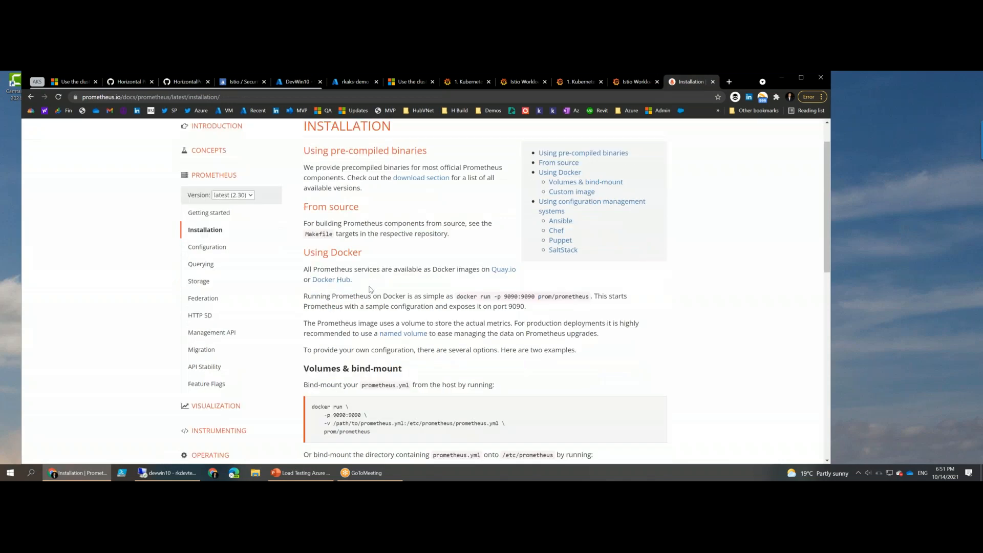
scroll(393, 277, "down", 4)
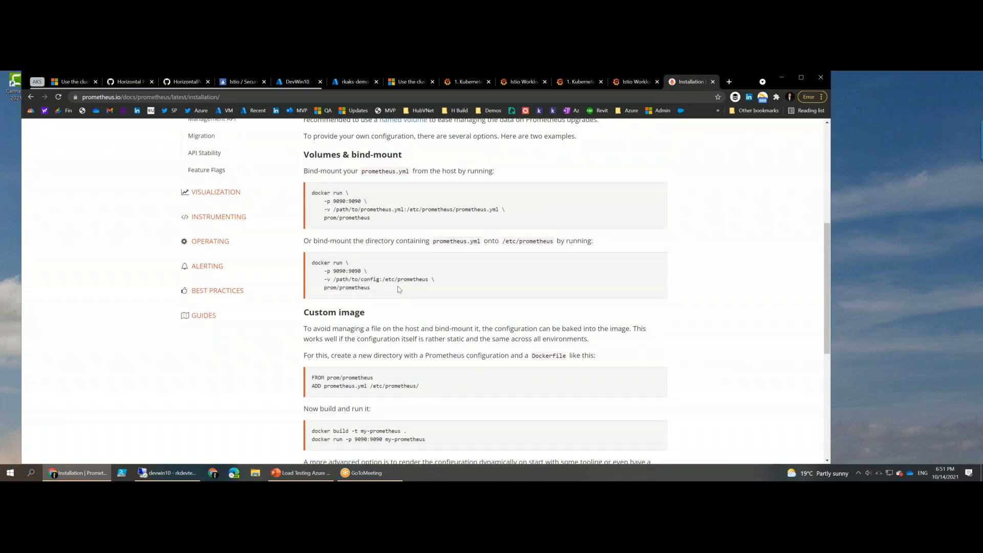
left_click_drag(326, 192, 414, 225)
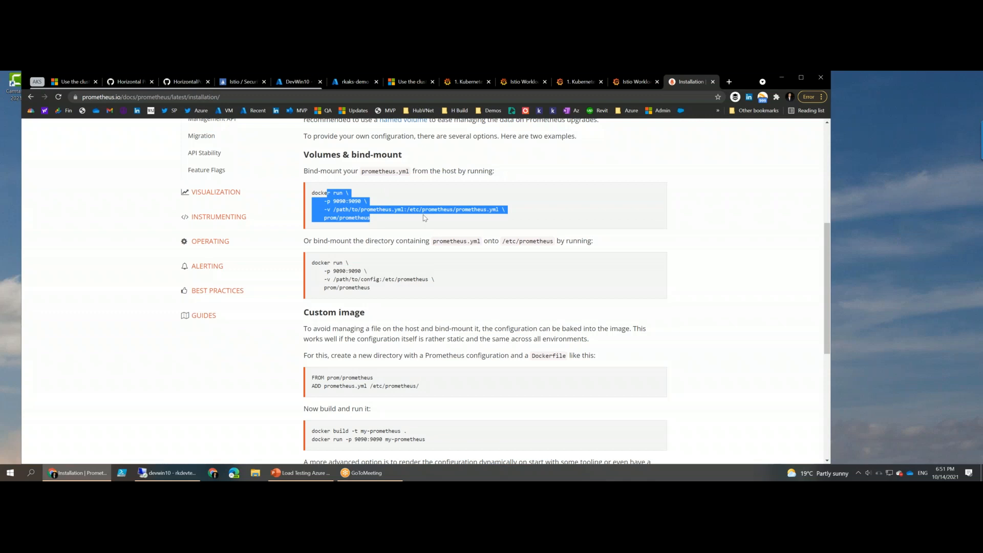
scroll(423, 214, "up", 2)
scroll(382, 277, "down", 5)
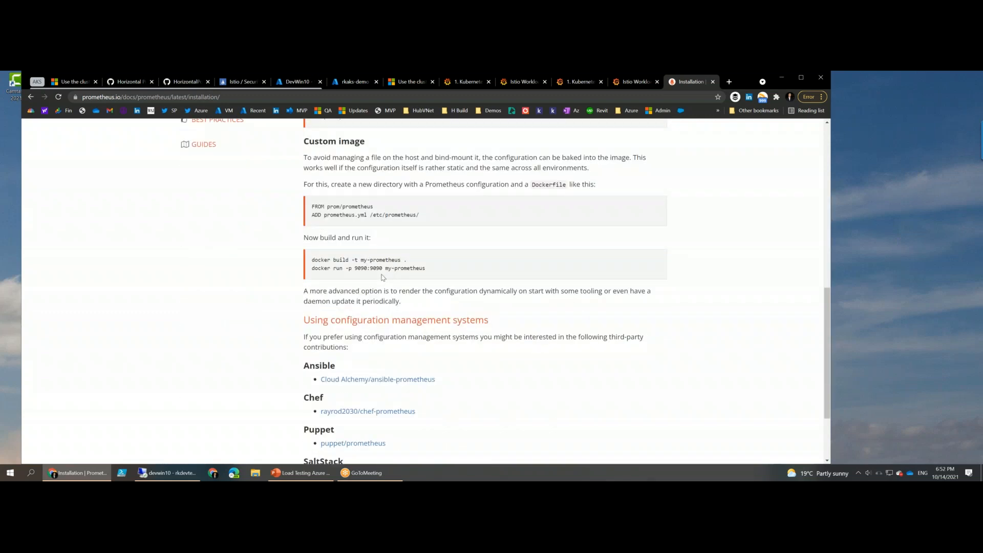
scroll(382, 277, "down", 2)
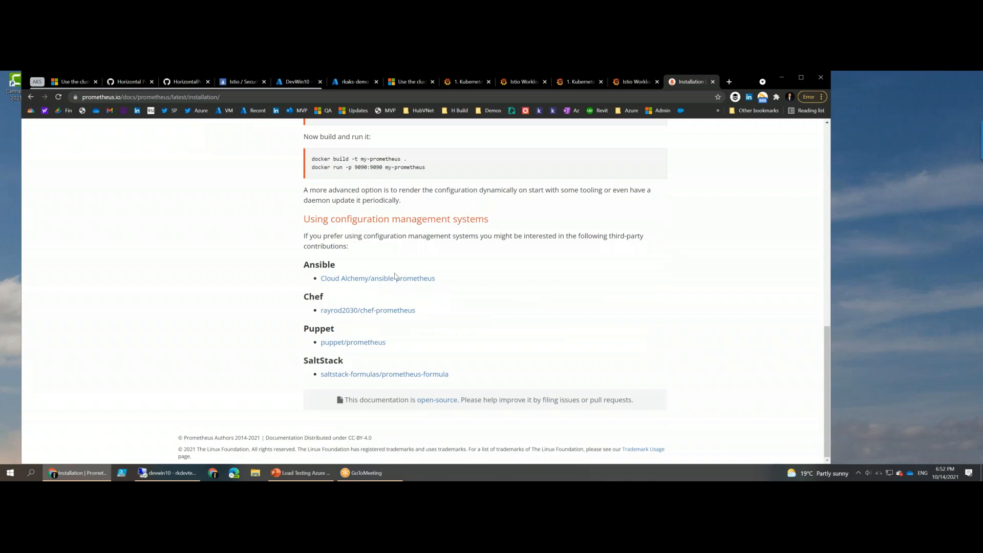
scroll(485, 305, "up", 12)
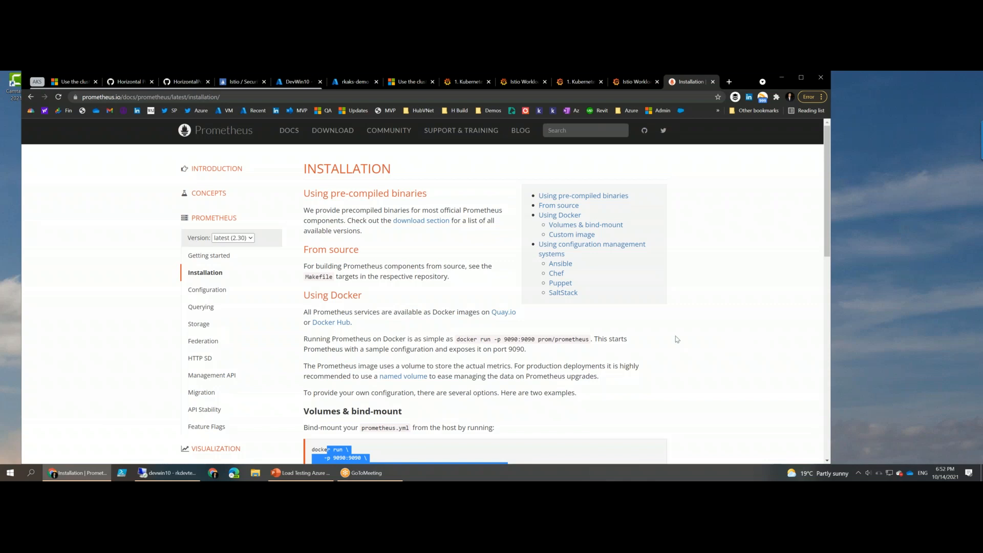
left_click(701, 271)
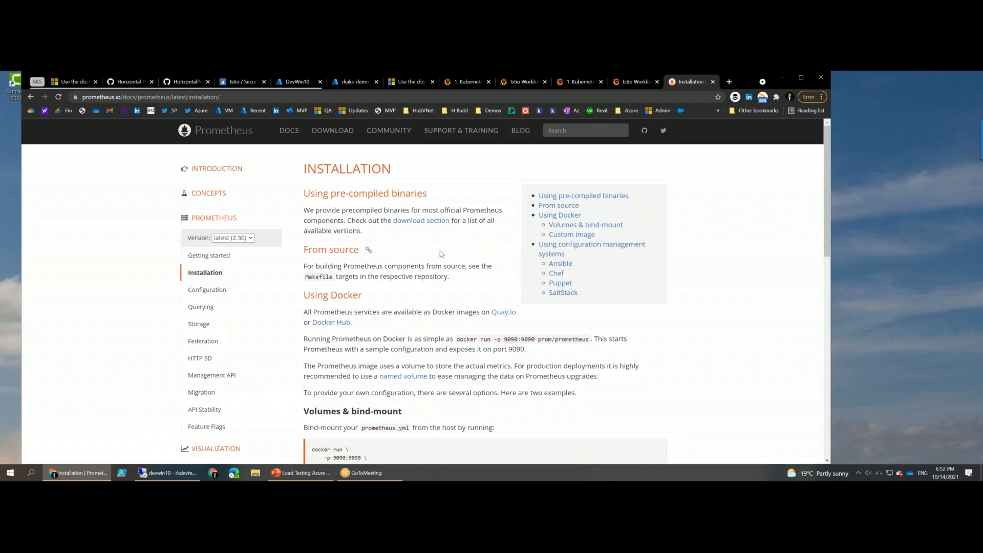
key("F5")
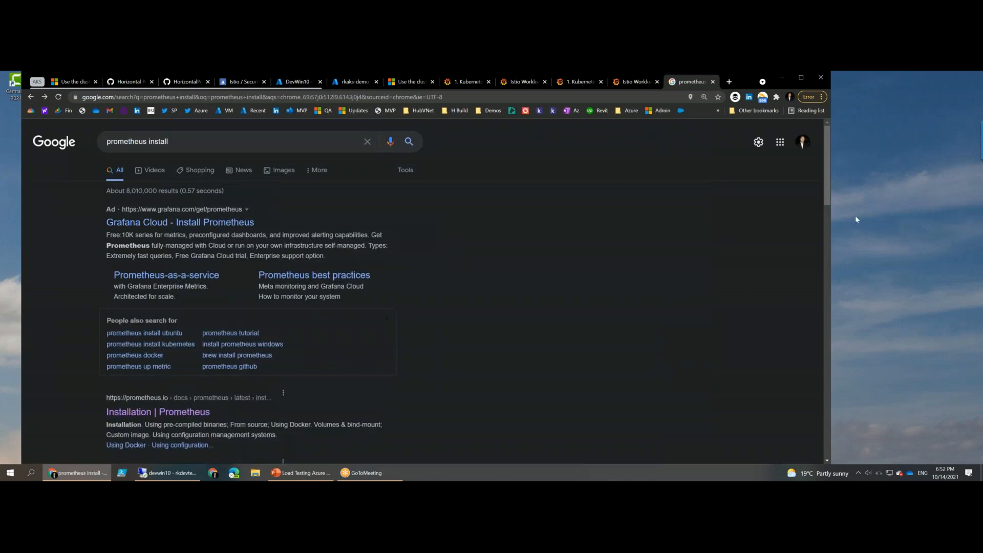
- Display the Kubernetes Deployment Statefulset Daemonset metrics dashboard in Grafana and shift the browser window slightly lower on the desktop
left_click(854, 216)
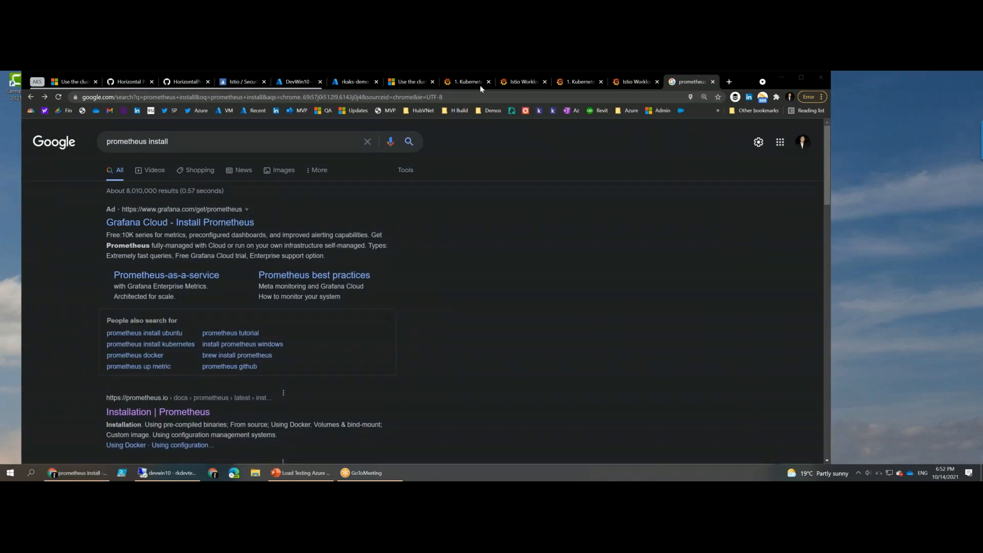
left_click(459, 86)
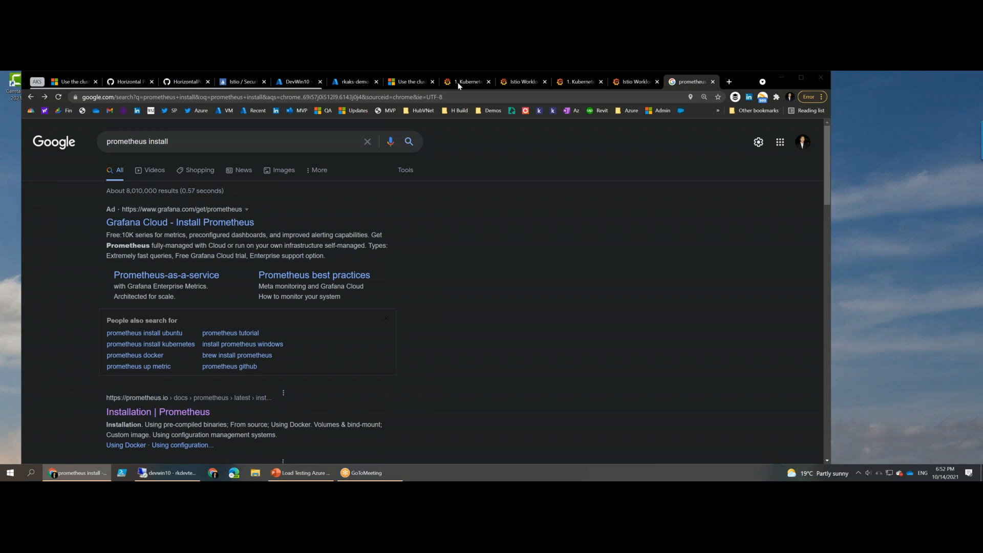
left_click(459, 85)
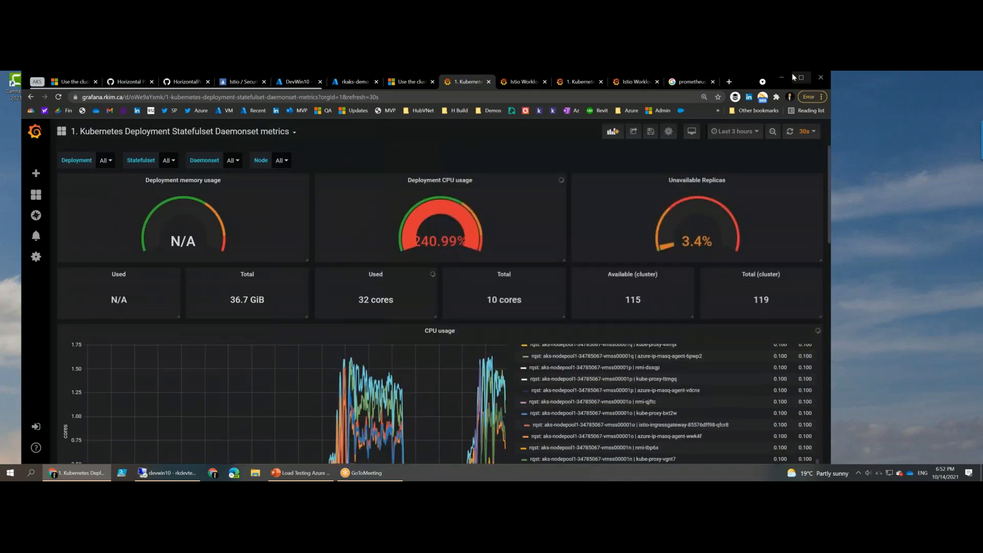
left_click_drag(797, 72, 797, 85)
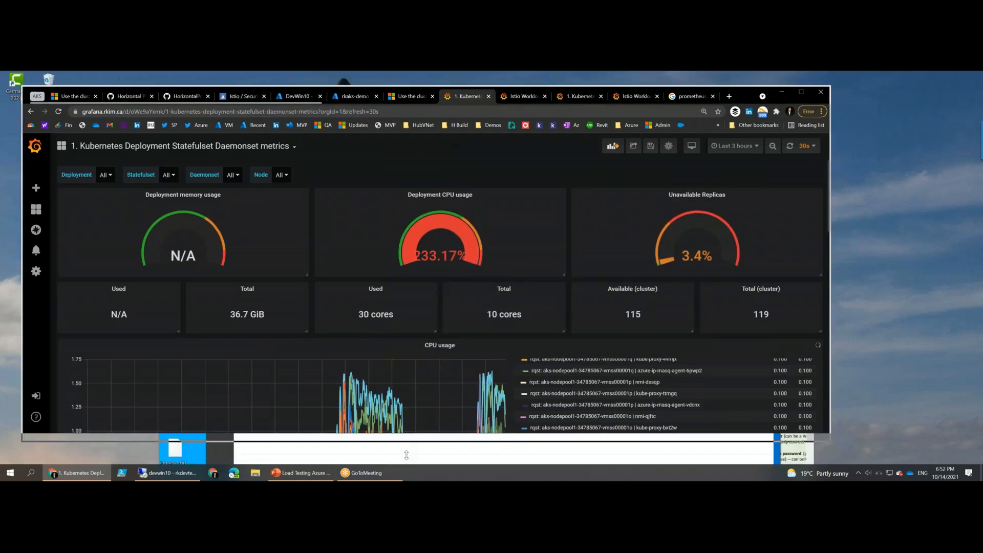
- Return to the Prometheus search results tab and search the web for "grafana dashboards"
left_click(688, 97)
left_click(653, 111)
type("g")
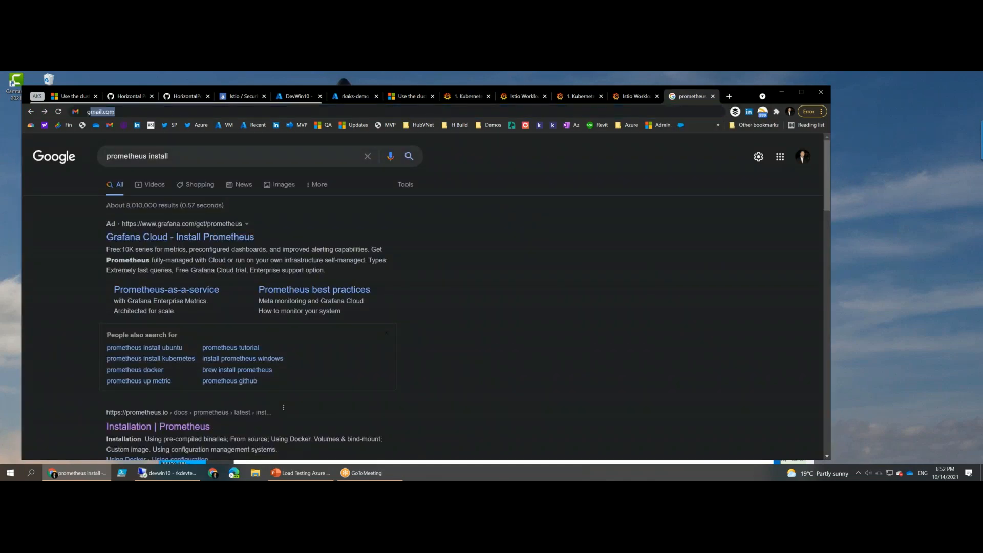
type("rafana")
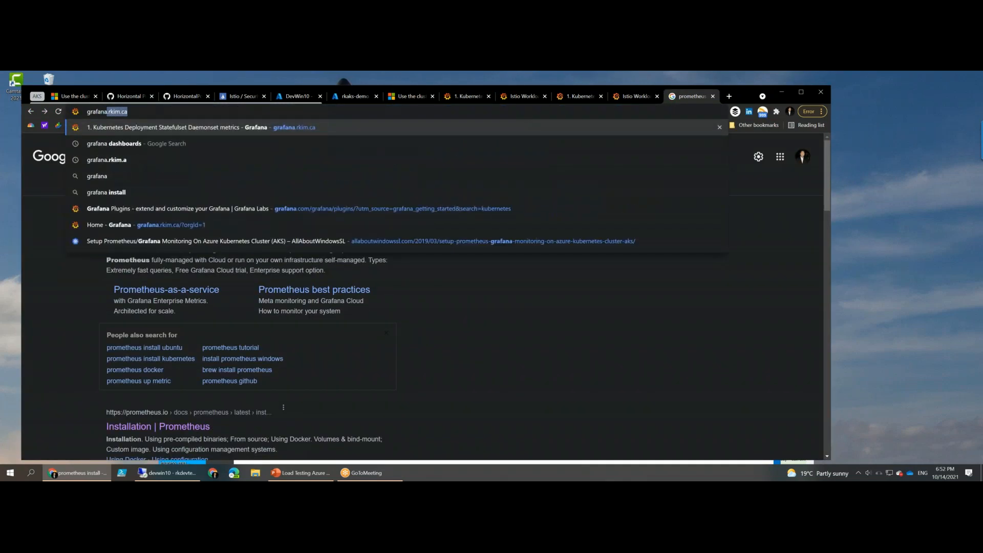
key("Return")
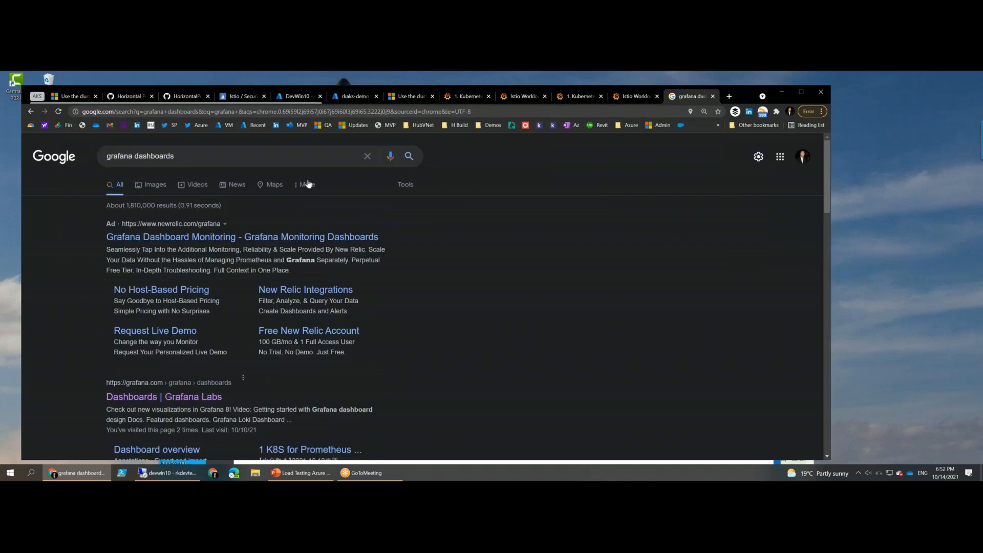
- Open the Grafana Labs Dashboards page from the search results
left_click(237, 240)
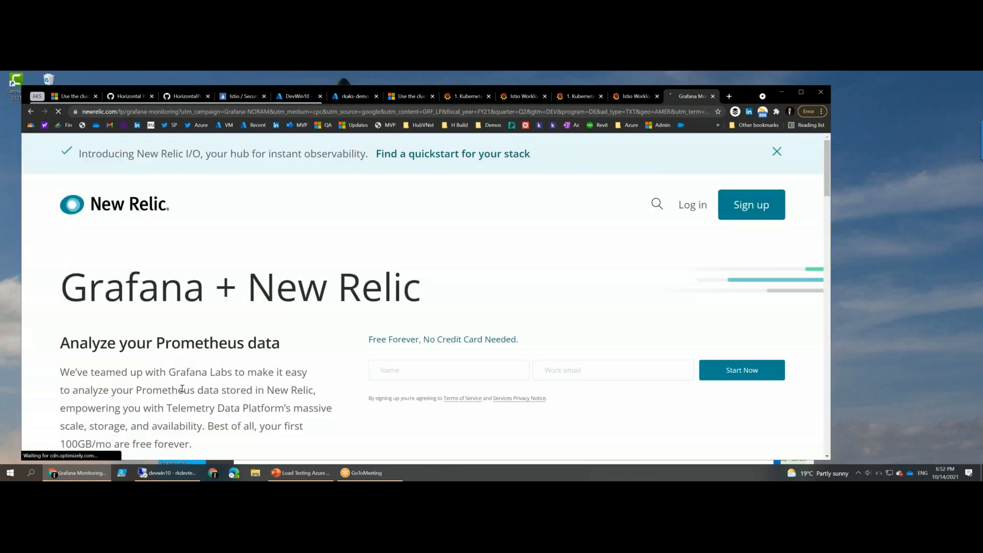
key("alt+Left")
scroll(195, 396, "down", 1)
scroll(196, 399, "down", 4)
left_click(163, 226)
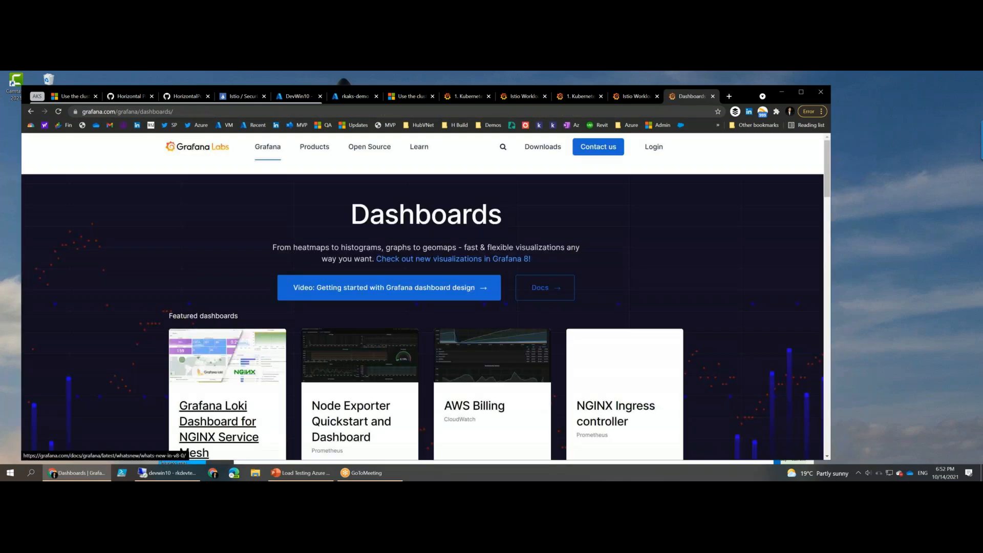
- Look through the Grafana Labs dashboard gallery and search it for "kubernetes"
scroll(462, 291, "down", 5)
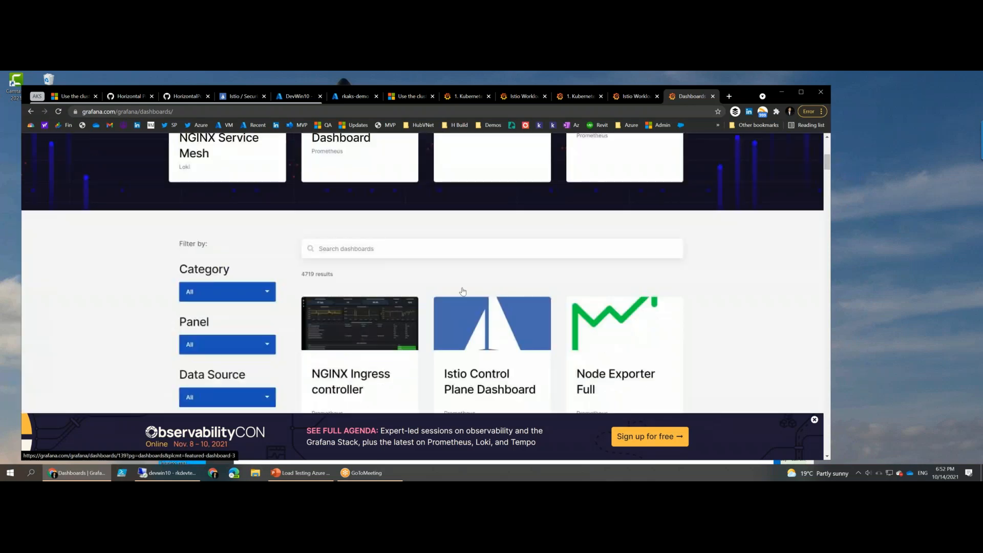
scroll(462, 291, "down", 3)
scroll(462, 292, "down", 9)
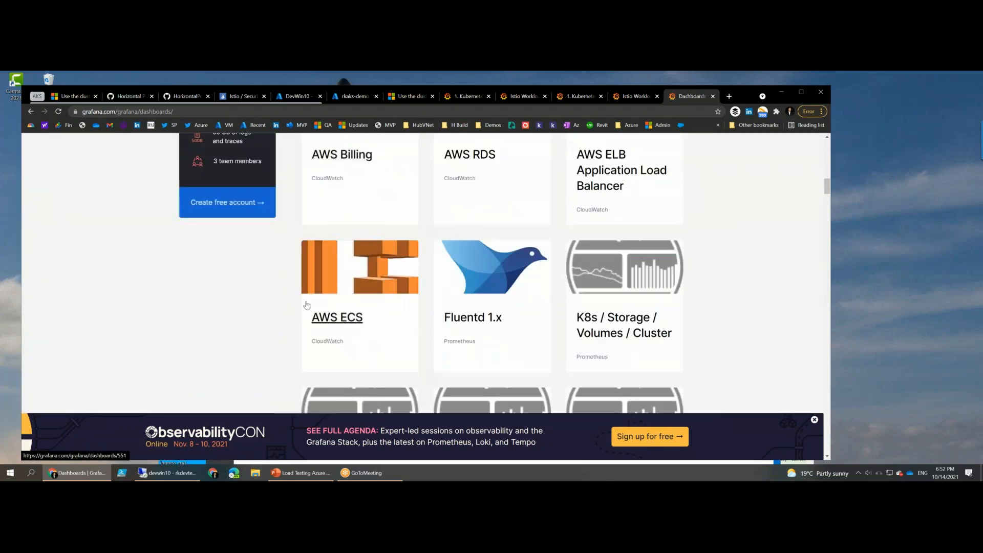
scroll(284, 264, "up", 13)
scroll(284, 264, "up", 4)
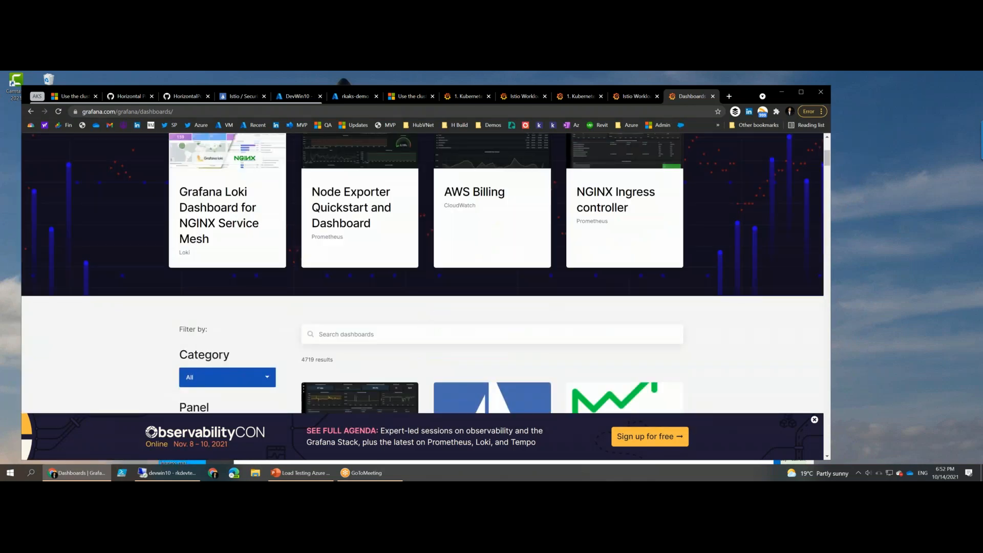
scroll(284, 264, "down", 1)
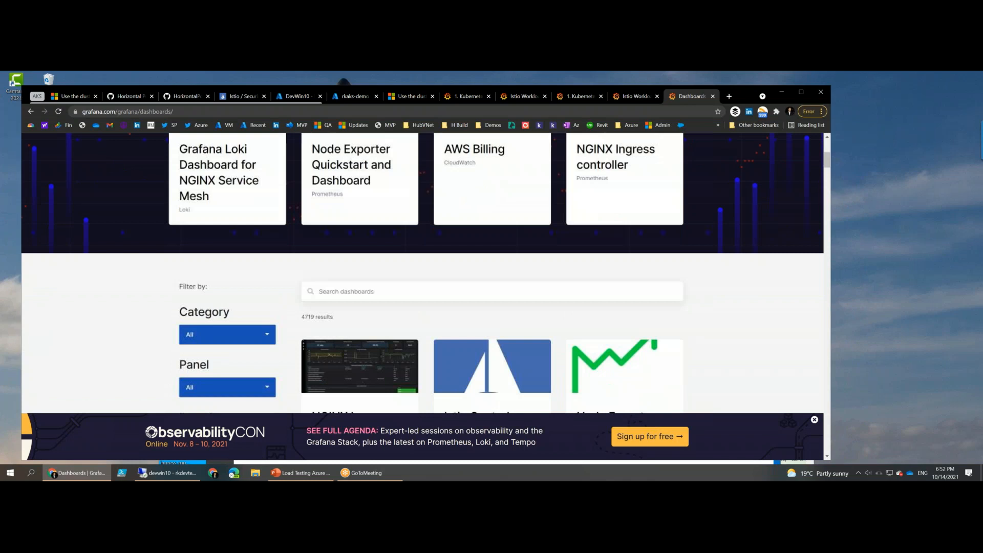
scroll(350, 250, "down", 1)
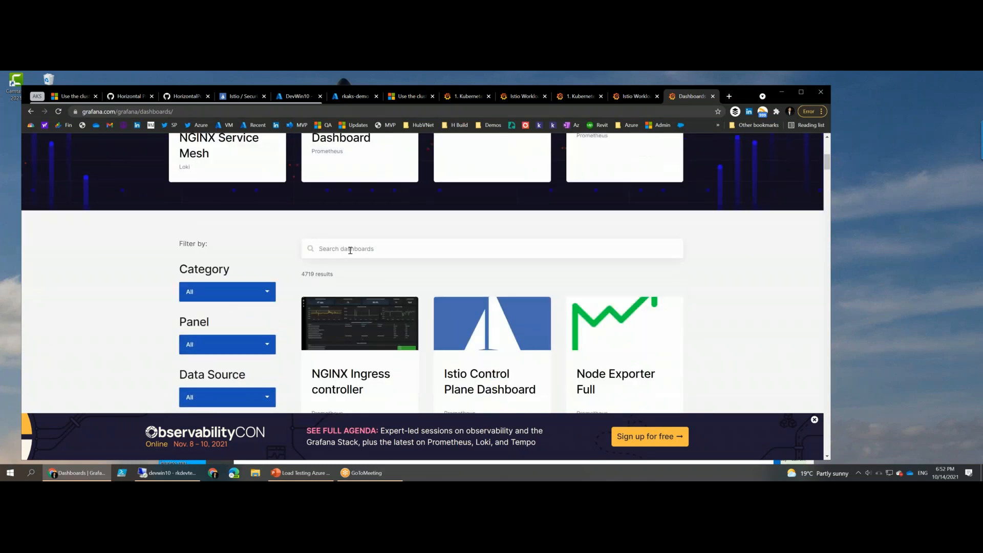
left_click(350, 249)
type("k")
scroll(403, 244, "down", 2)
type("ubernetes")
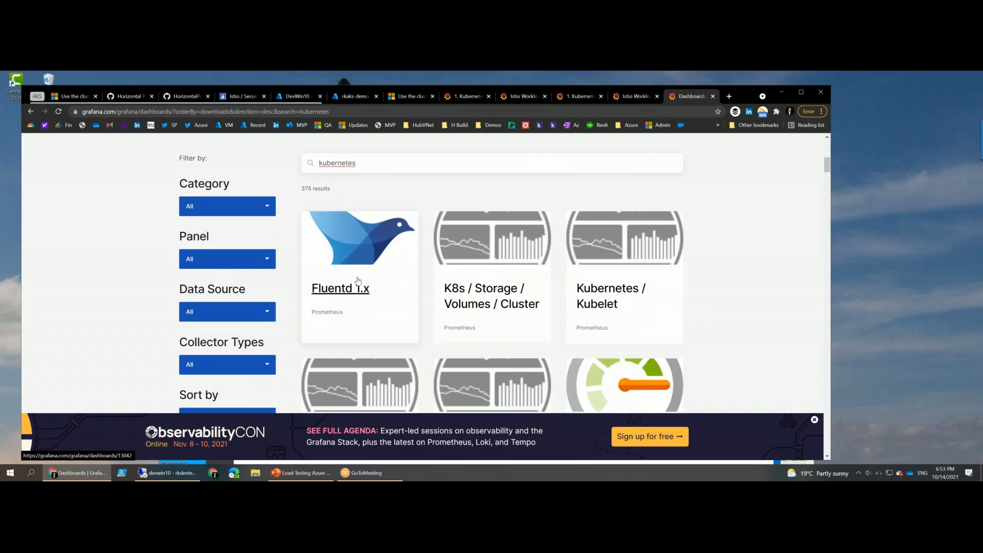
- Browse the Kubernetes dashboards found in the gallery and open the page of Kubernetes Cluster (Prometheus)
scroll(358, 281, "down", 3)
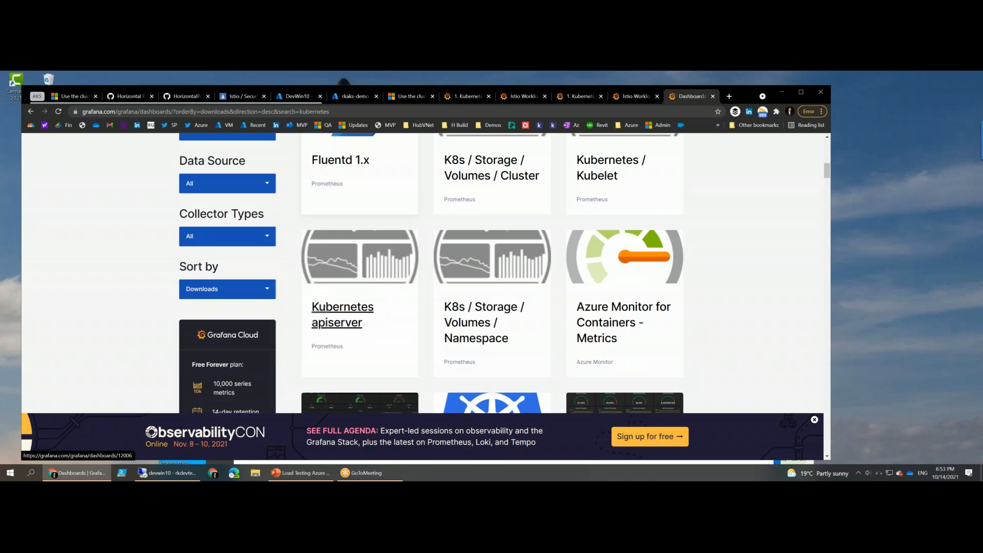
scroll(358, 307, "down", 3)
scroll(472, 274, "down", 1)
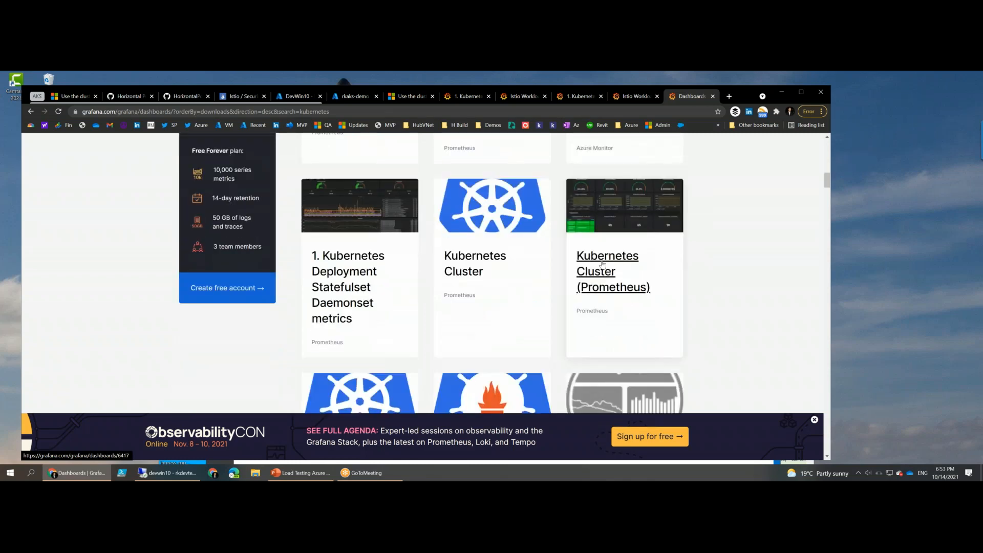
scroll(472, 274, "down", 1)
left_click(609, 230)
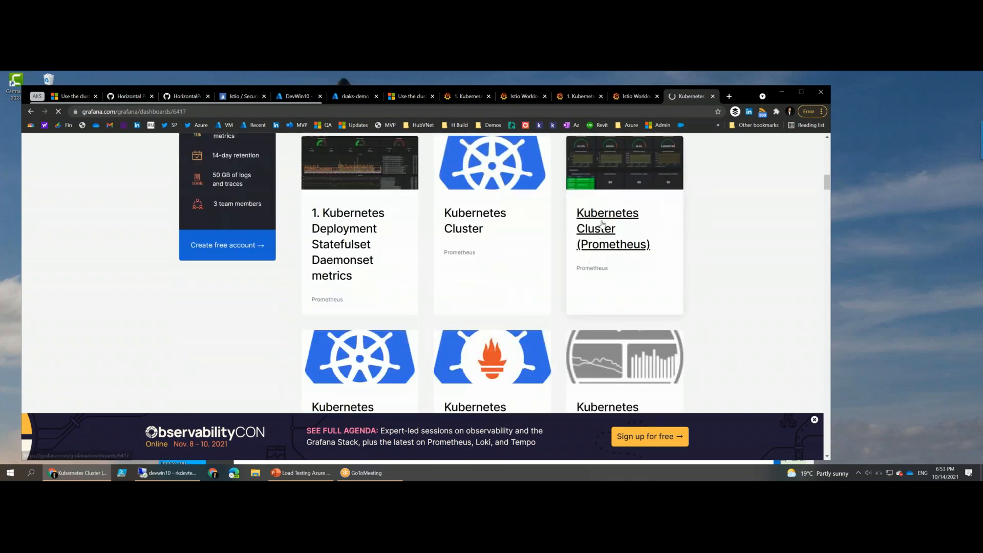
- Review the Kubernetes Cluster (Prometheus) dashboard page, copy its ID 6417, and return to the Grafana site's Kubernetes deployment dashboard
scroll(610, 424, "down", 3)
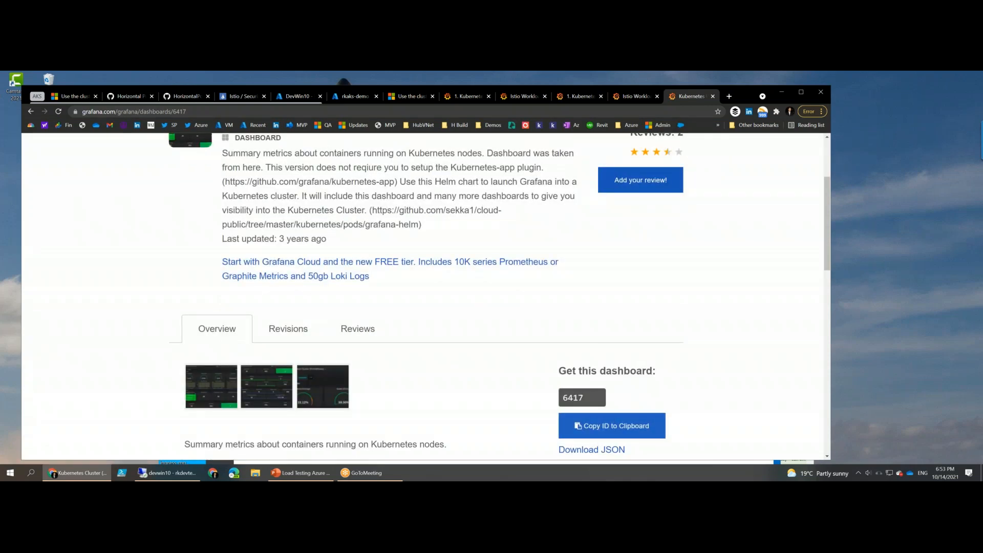
scroll(551, 333, "up", 3)
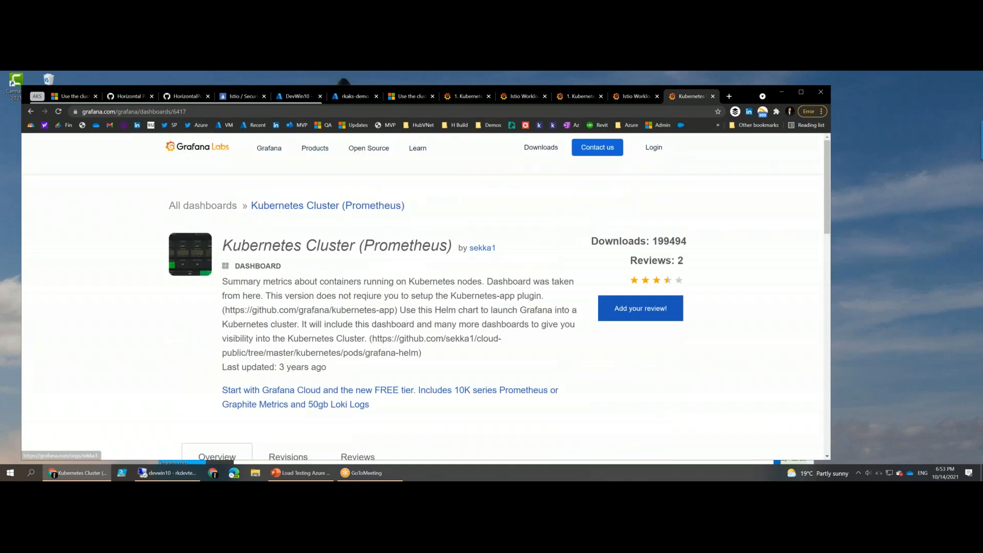
scroll(500, 283, "down", 1)
scroll(631, 355, "down", 3)
left_click(588, 380)
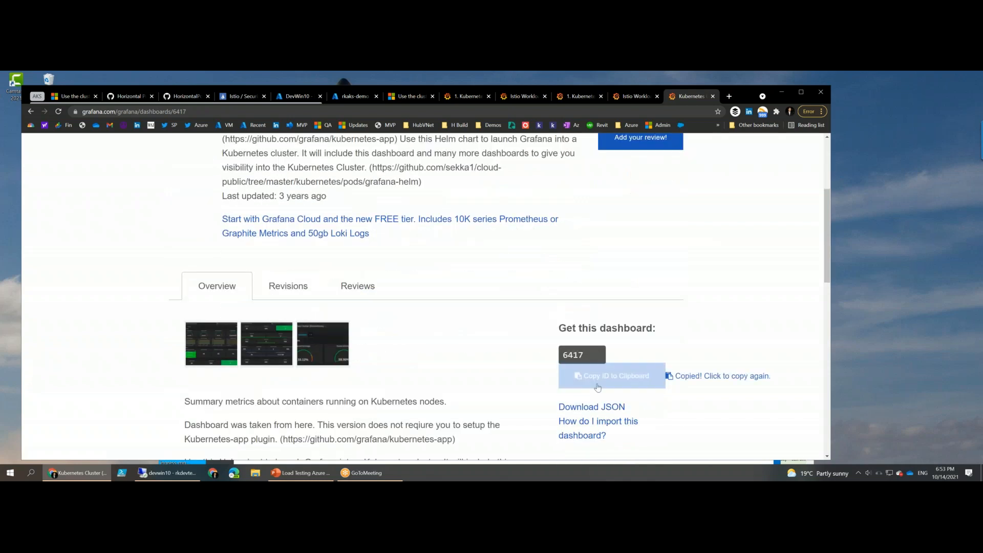
left_click(461, 95)
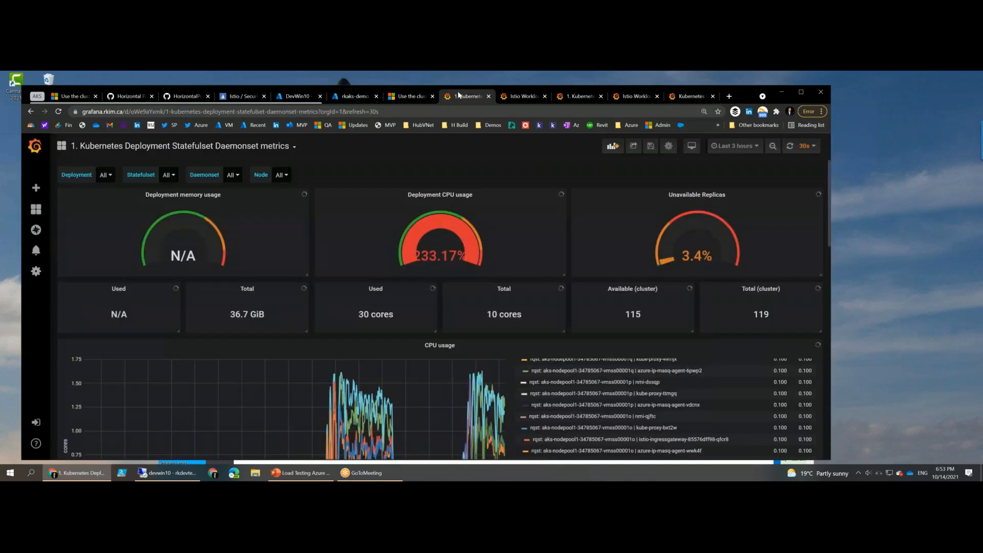
left_click(32, 203)
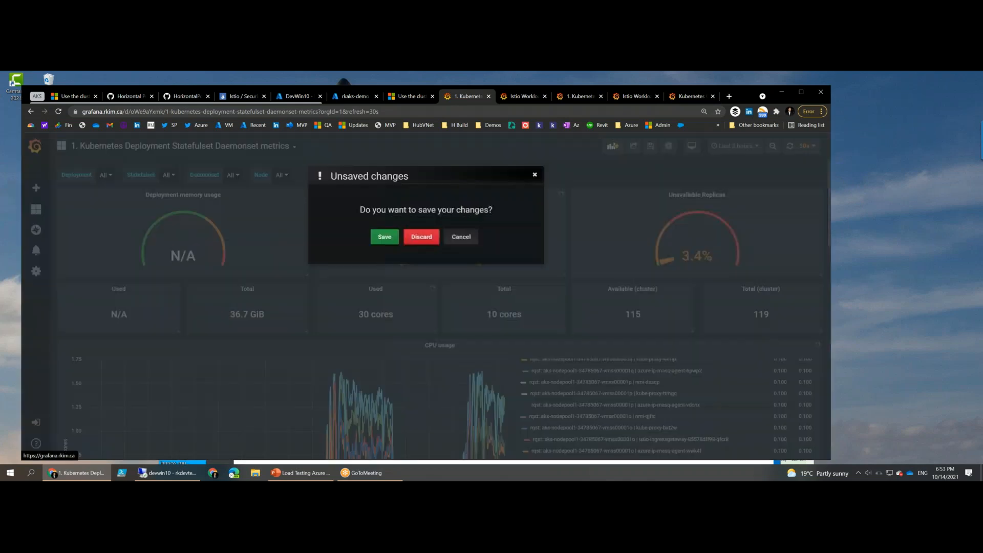
left_click(467, 240)
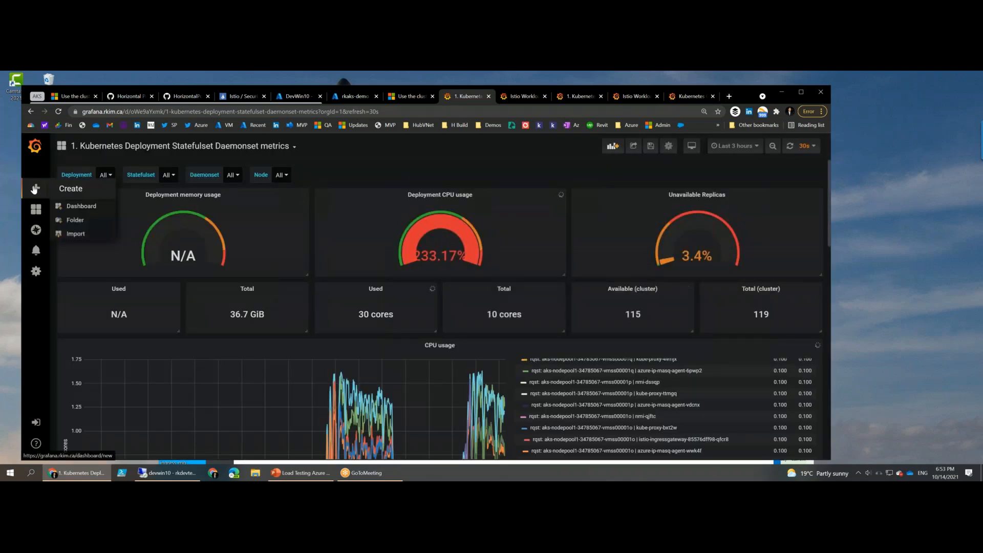
left_click(38, 190)
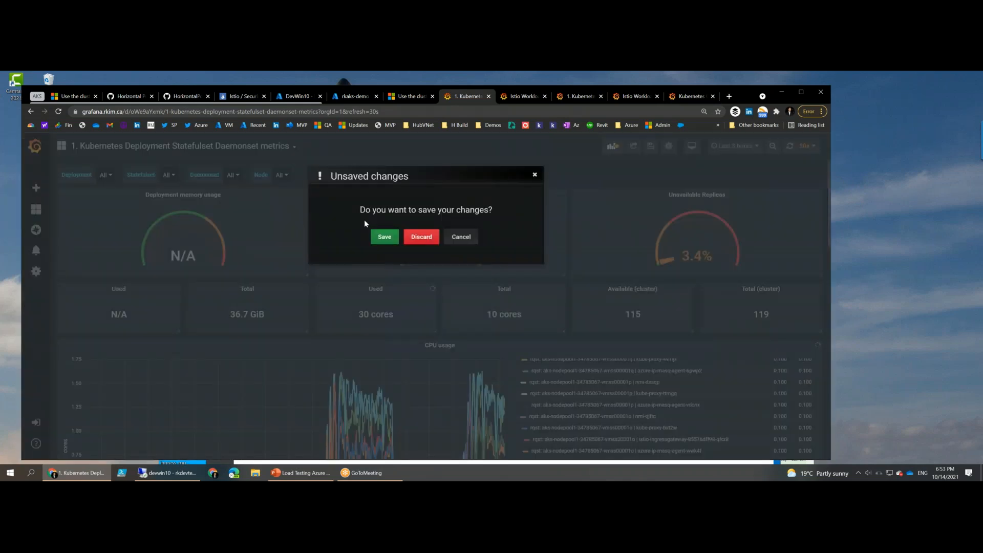
left_click(461, 237)
- Import Grafana.com dashboard 6417 into the General folder with Prometheus as its data source
mouse_move(35, 189)
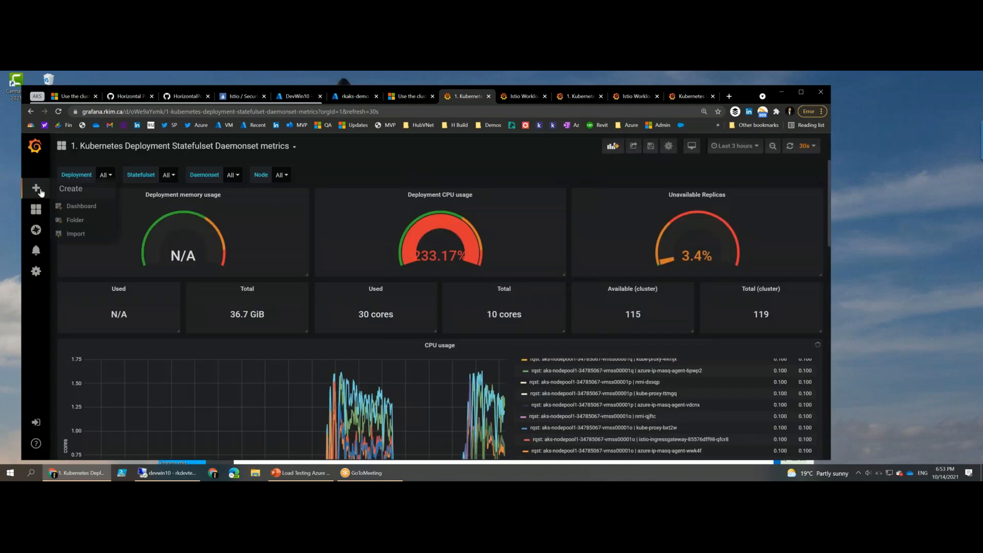
left_click(67, 234)
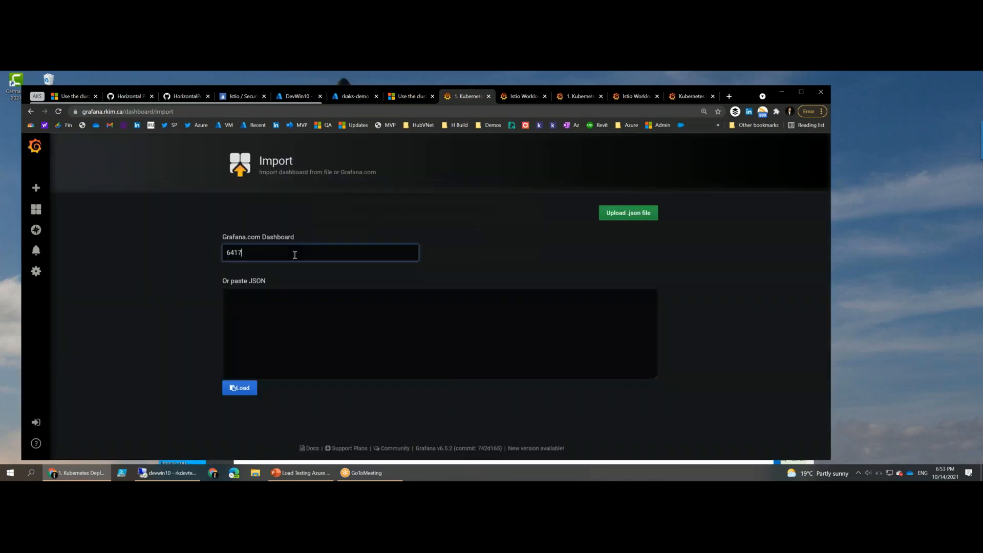
key("Return")
left_click(380, 339)
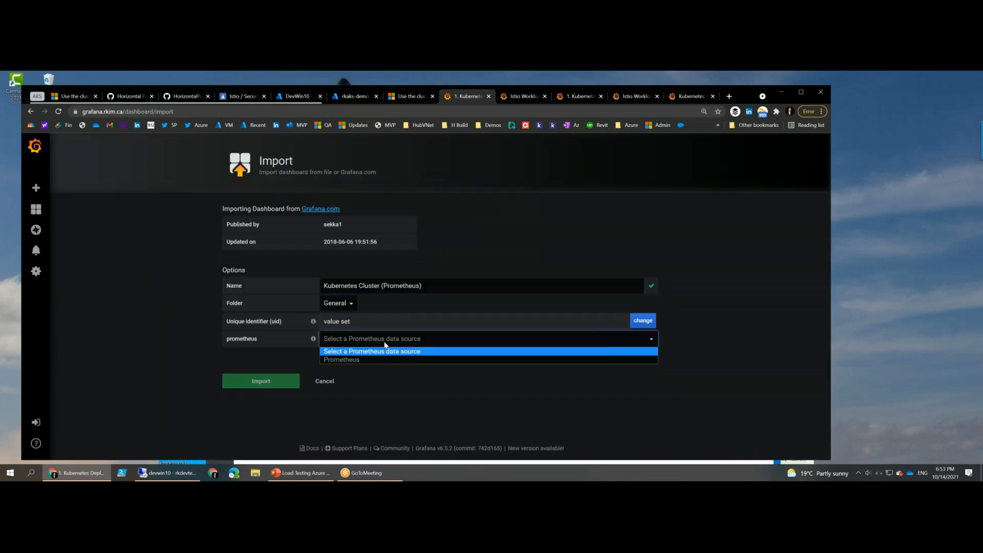
left_click(371, 358)
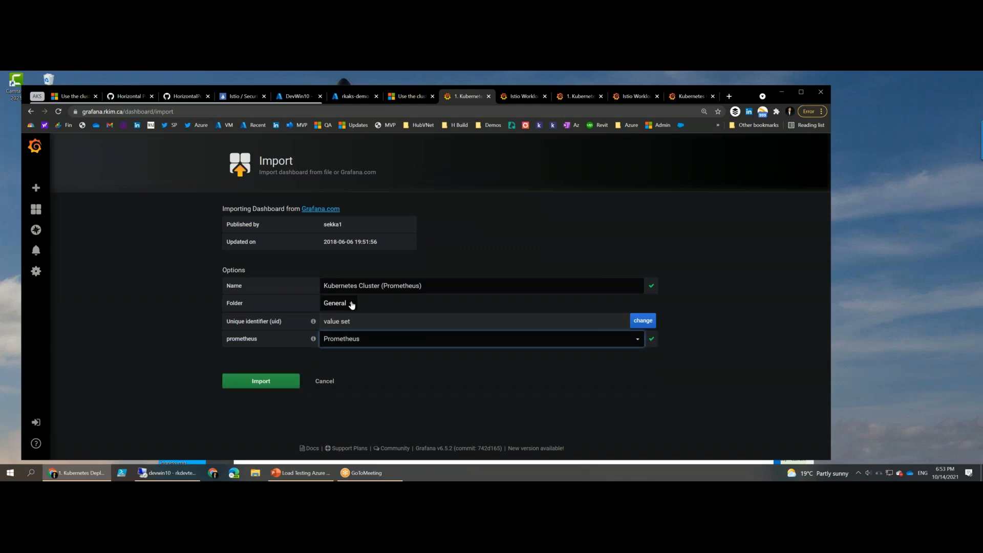
left_click(285, 379)
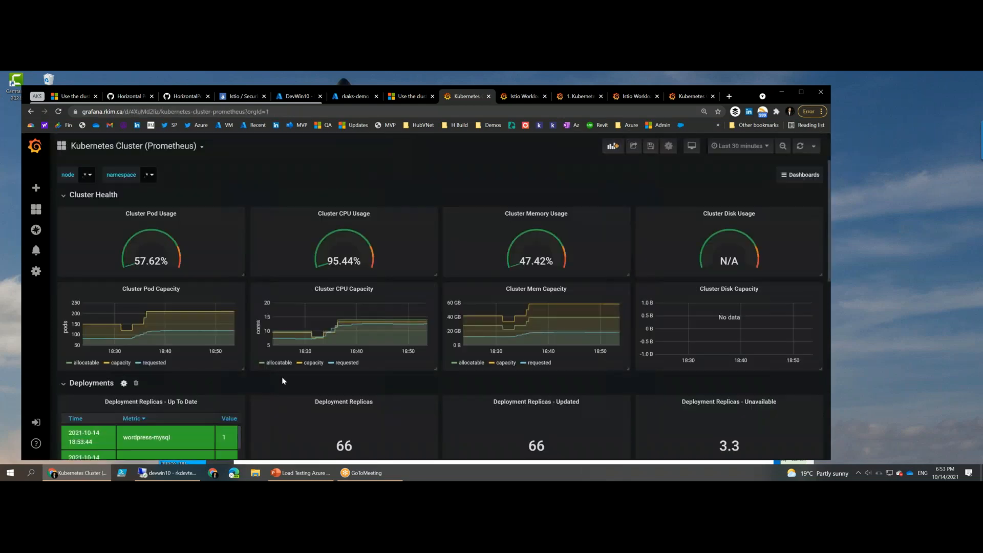
- Examine the imported dashboard's cluster health, deployment, node, pod and container panels, its node filter and its time range choices
scroll(368, 347, "down", 2)
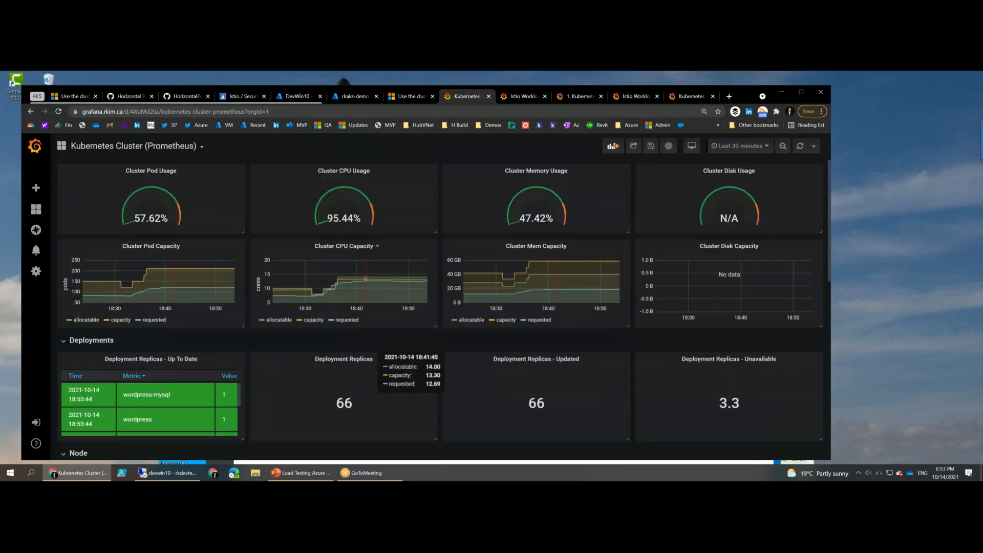
scroll(370, 345, "up", 2)
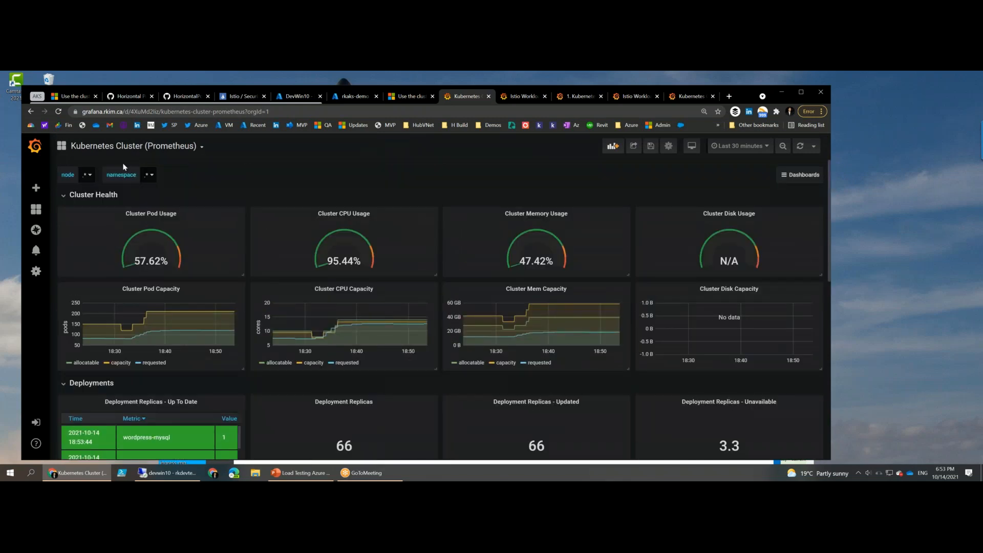
left_click(87, 174)
left_click(242, 193)
scroll(631, 231, "down", 2)
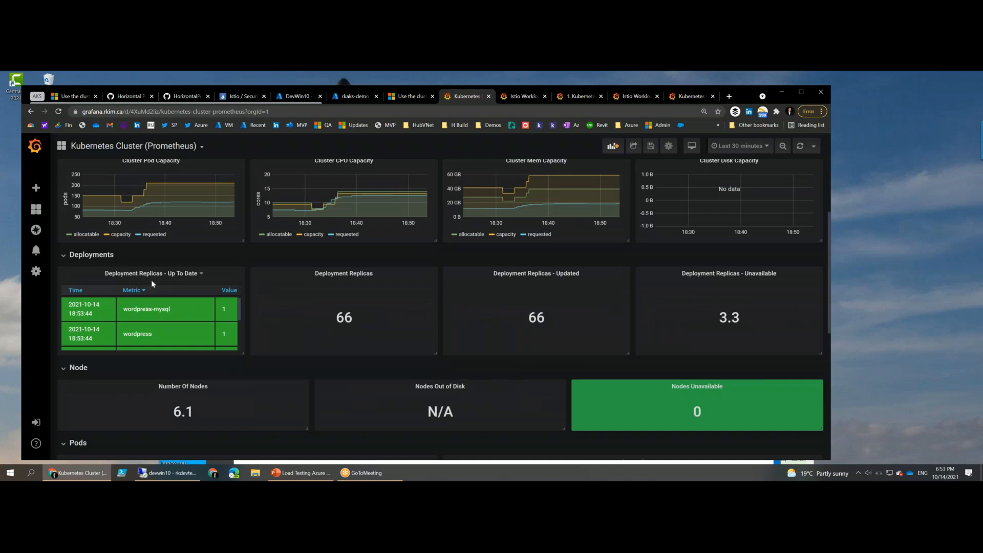
scroll(424, 285, "down", 2)
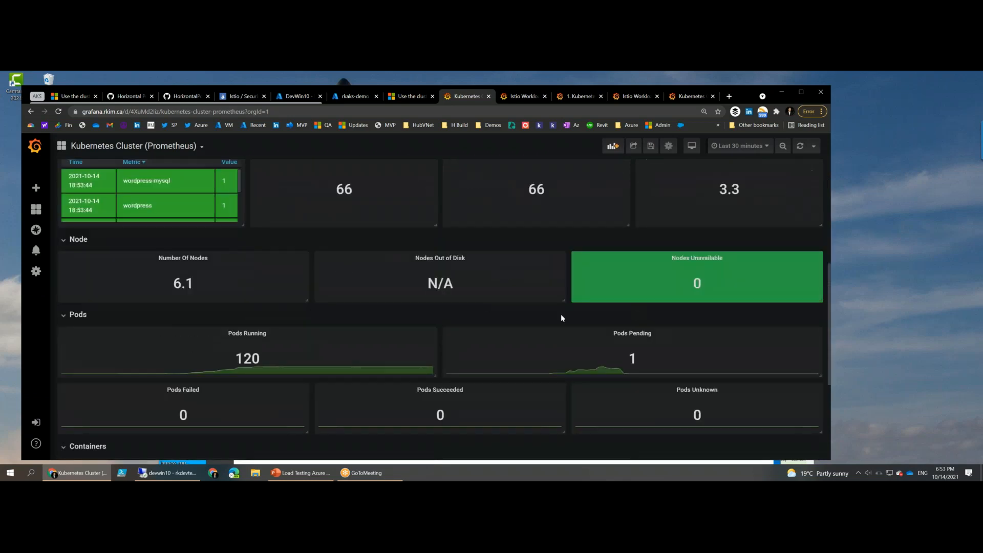
scroll(547, 323, "down", 1)
scroll(533, 335, "down", 1)
scroll(529, 334, "down", 2)
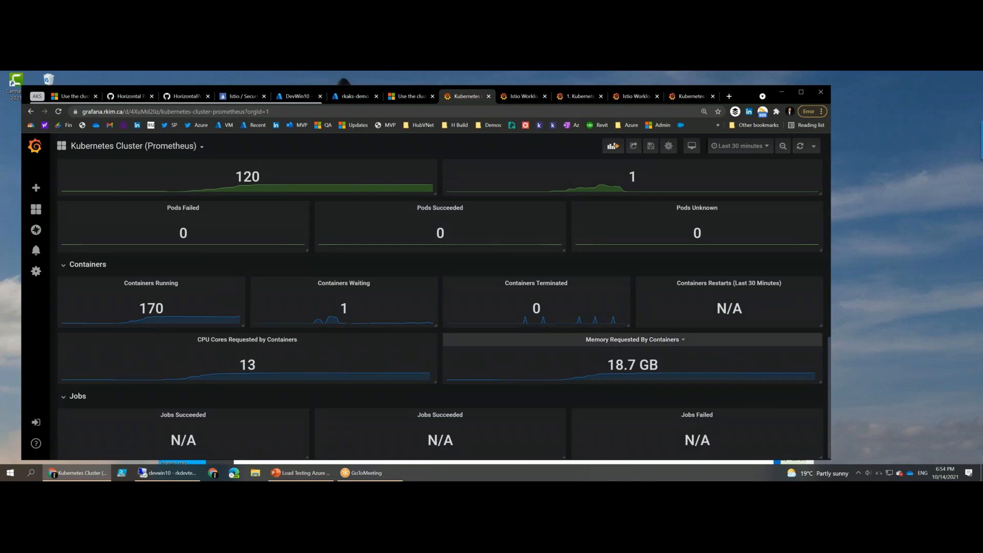
scroll(593, 378, "up", 4)
left_click(742, 145)
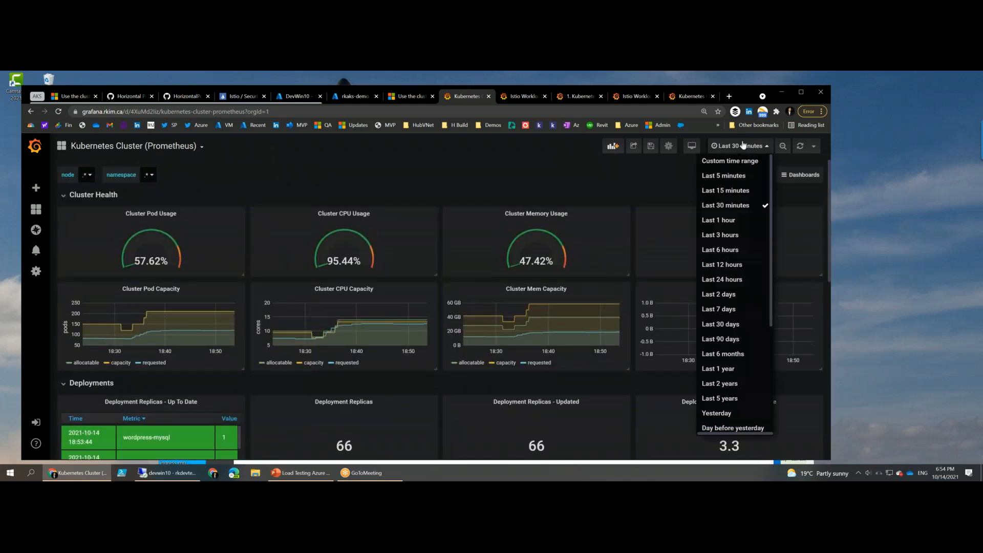
left_click(527, 174)
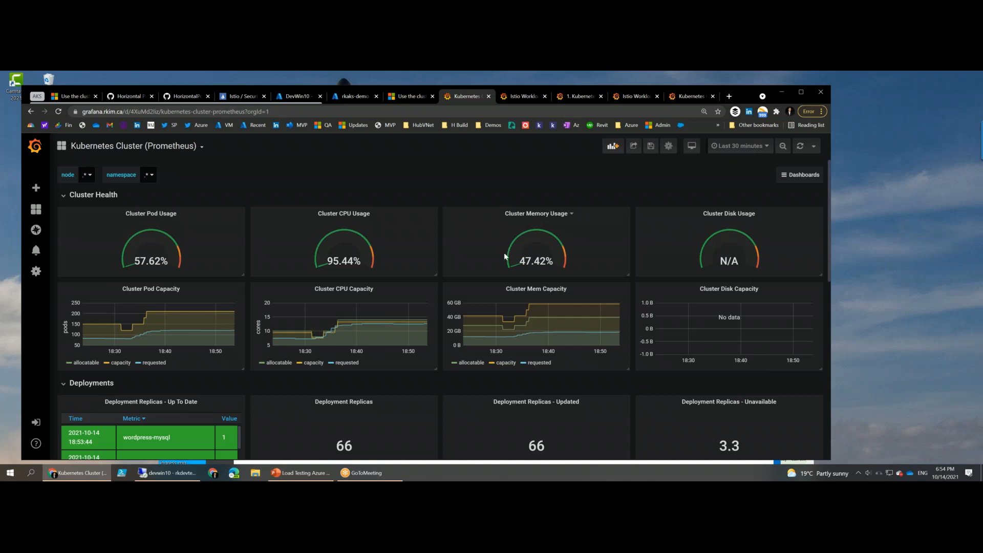
left_click(921, 201)
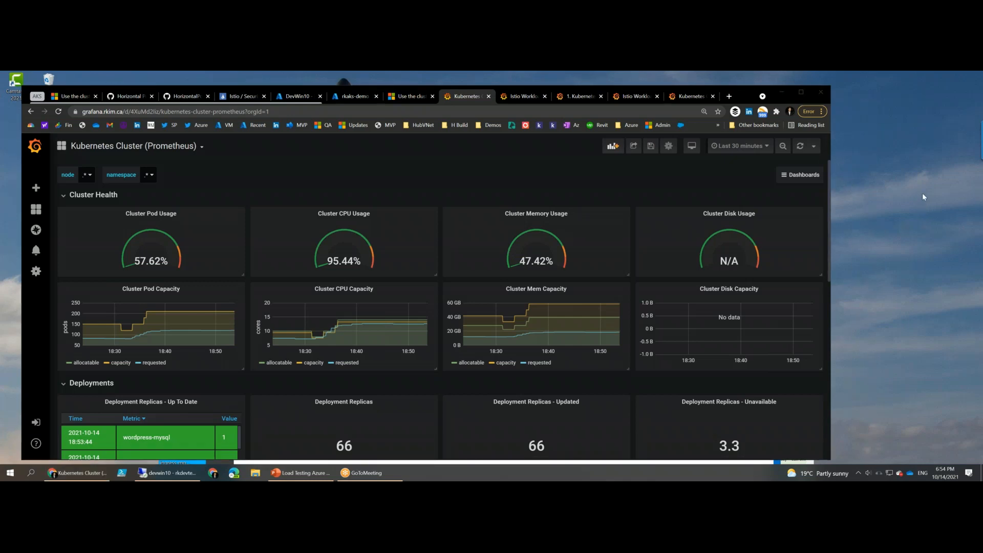
left_click(480, 184)
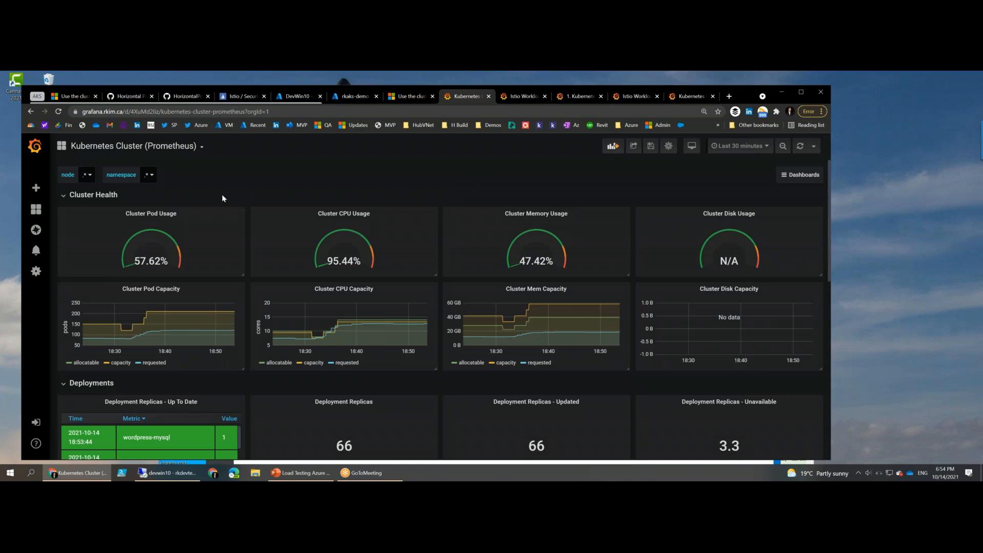
- Compare the rkaks-demo Insights page in Azure with the Kubernetes Cluster (Prometheus) and Istio Workload dashboards in Grafana
left_click(348, 95)
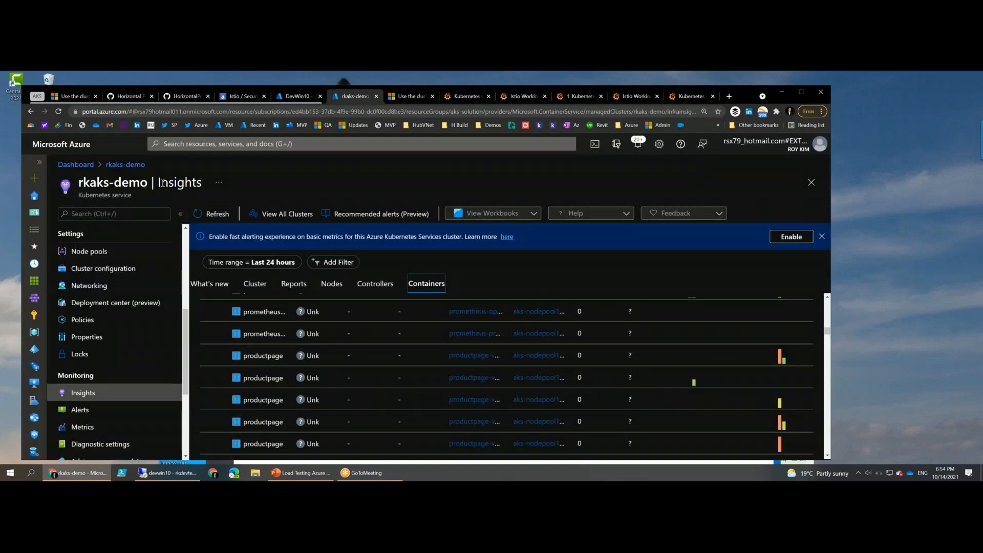
scroll(123, 401, "down", 2)
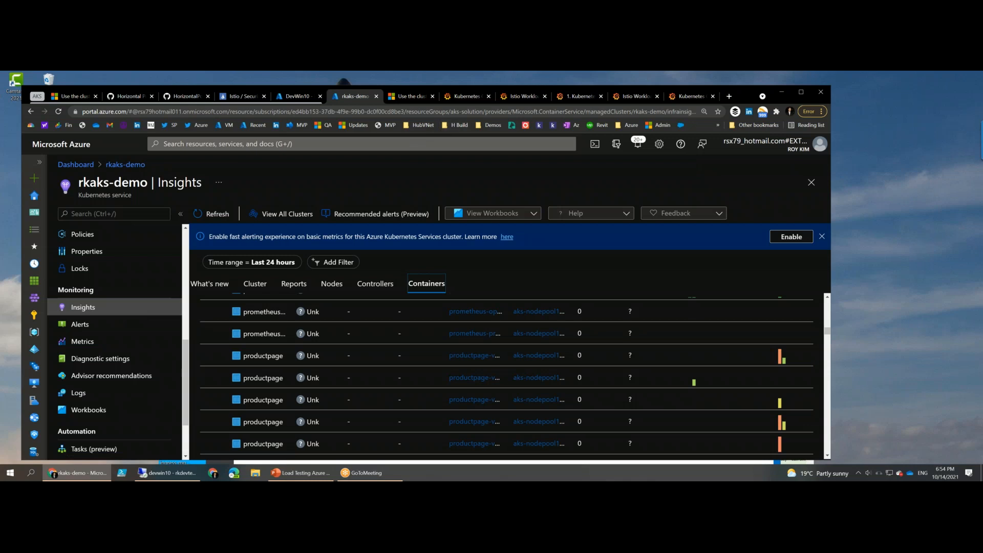
left_click(458, 98)
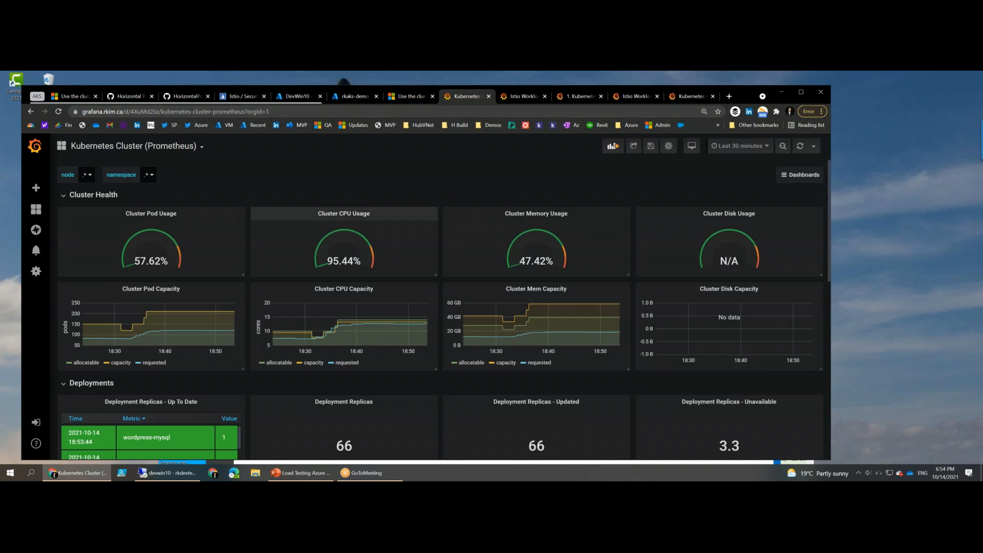
scroll(344, 246, "down", 1)
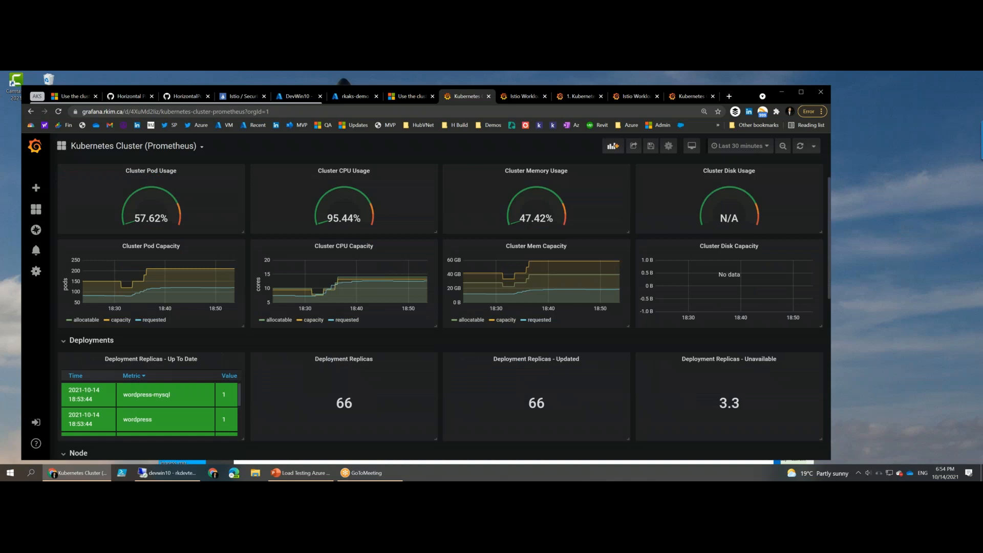
scroll(344, 246, "up", 1)
left_click(635, 97)
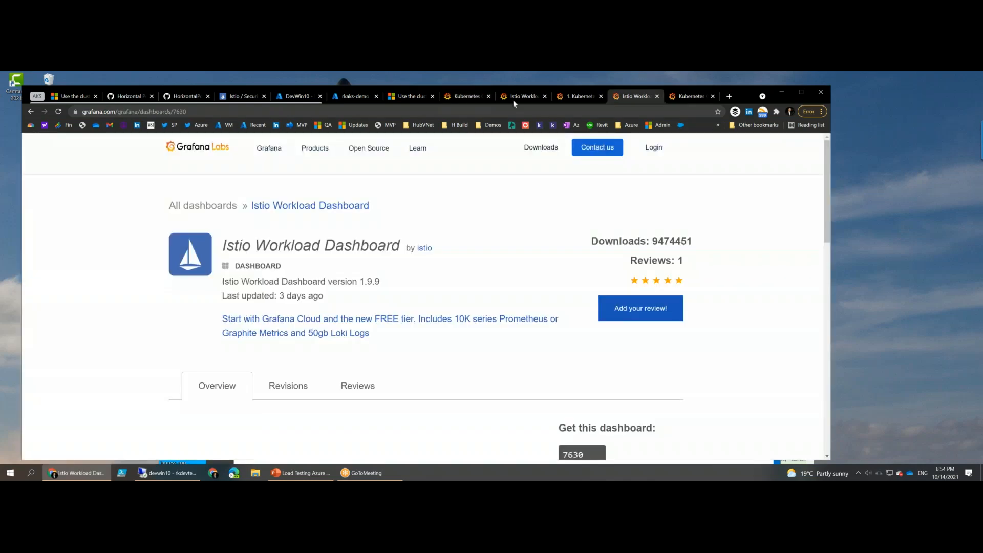
left_click(512, 100)
- Switch to the Load Testing Azure Kubernetes presentation in PowerPoint and view the Jmeter Load Testing slides 12 to 14
mouse_move(285, 475)
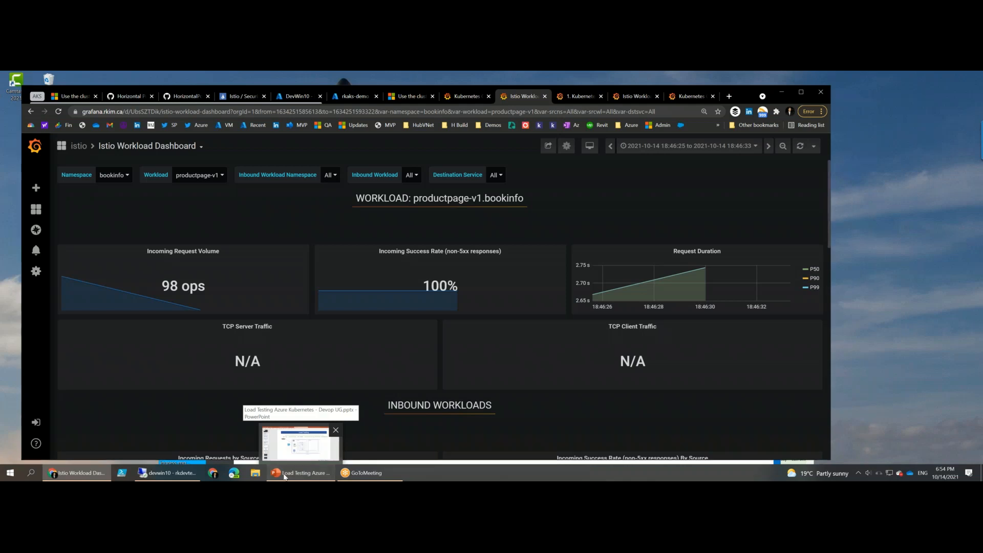
left_click(285, 475)
left_click(62, 392)
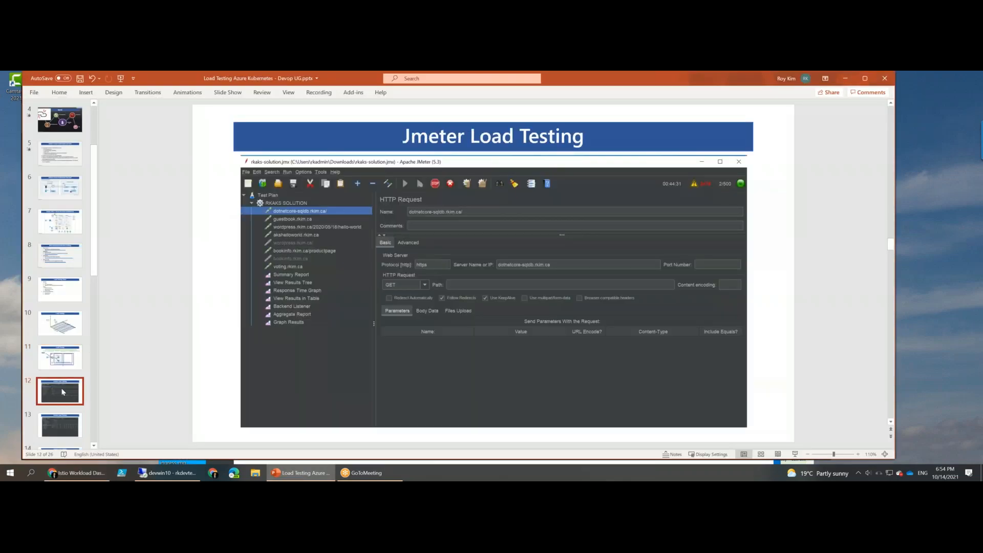
key("Down")
key("Down")
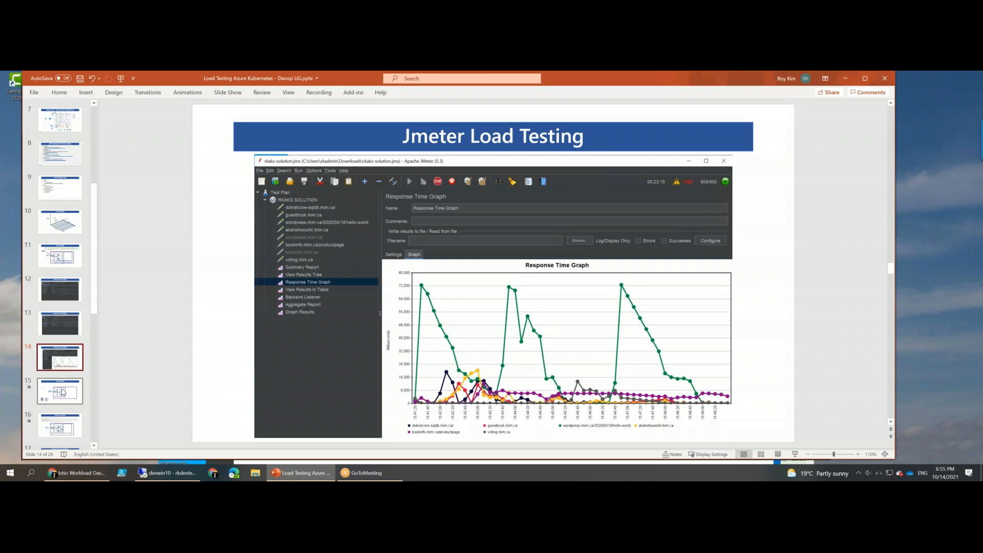
- Go through the load testing, AKS autoscaling and Kiali slides, ending on slide 20, Book Info App Microservices Architecture
left_click(62, 392)
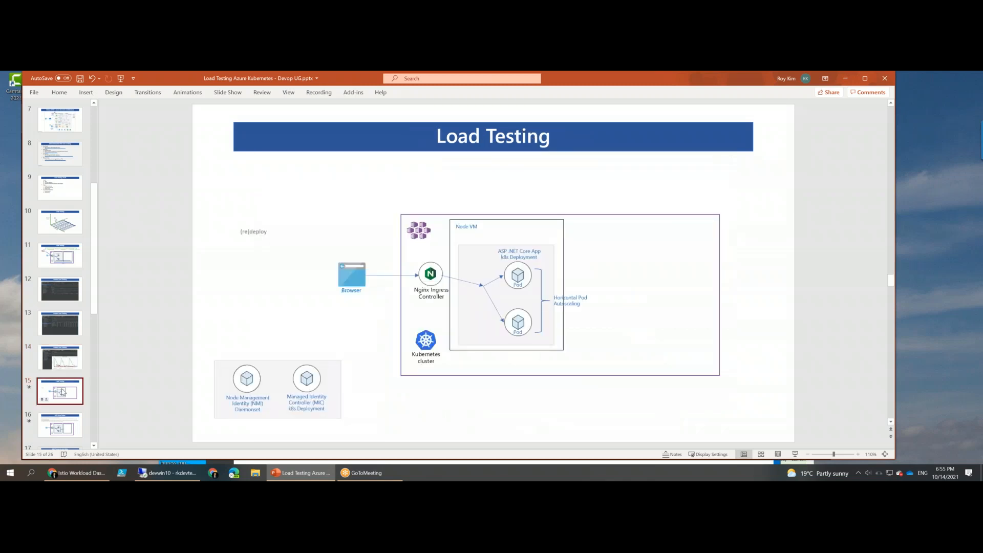
key("Down")
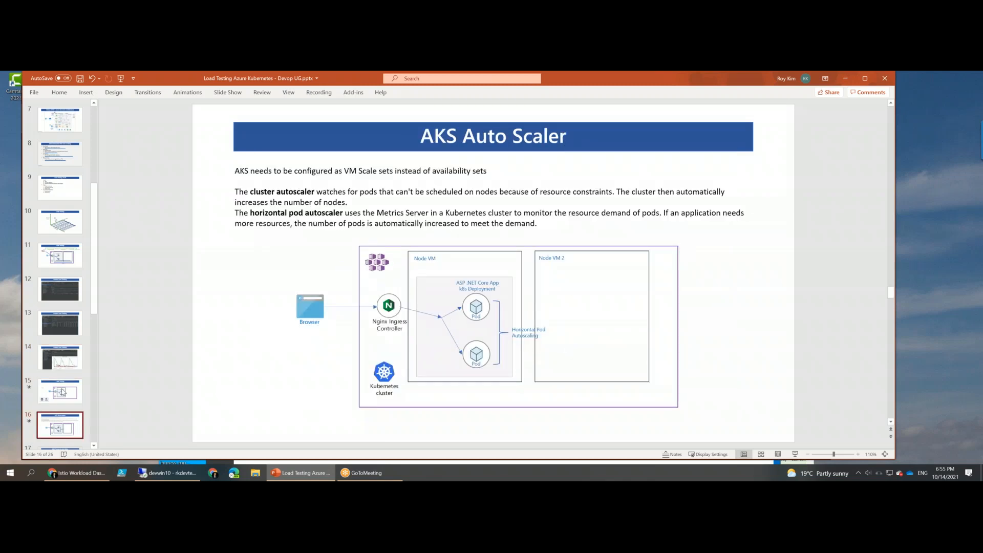
key("Down")
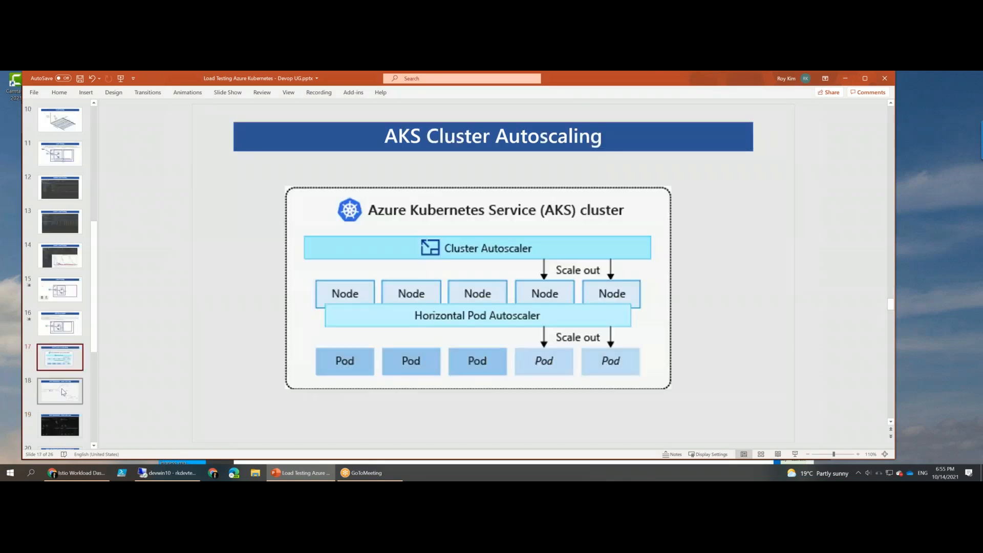
key("Down")
key("Down")
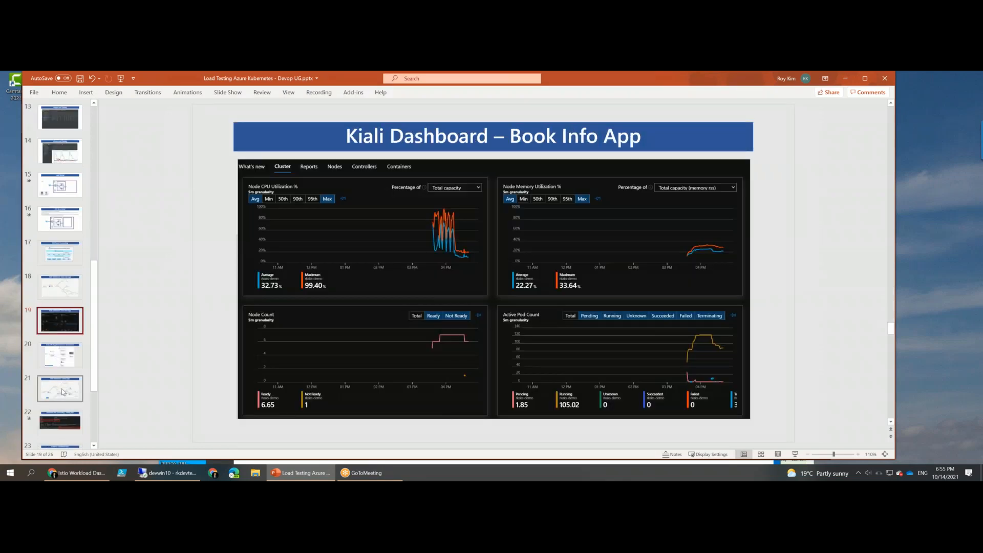
key("Down")
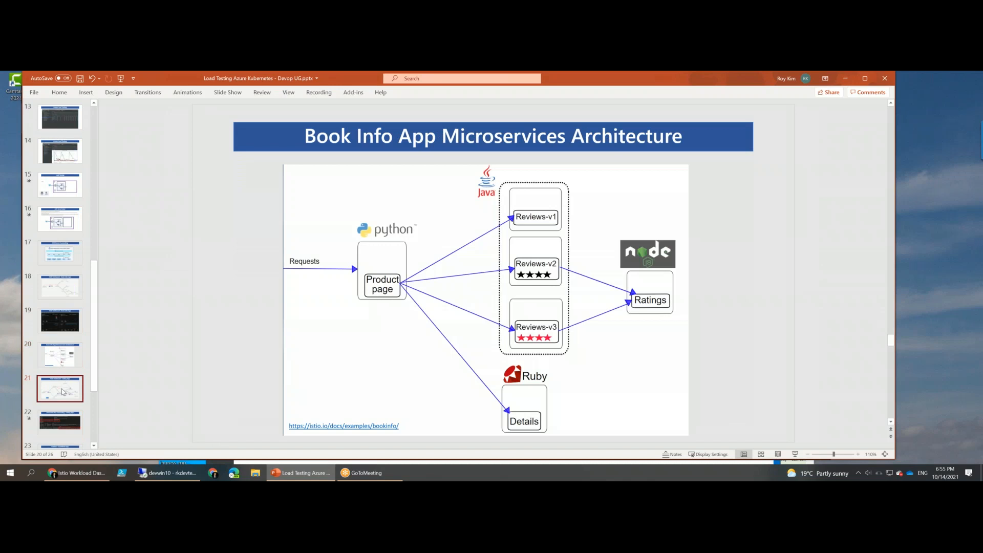
key("Down")
key("Up")
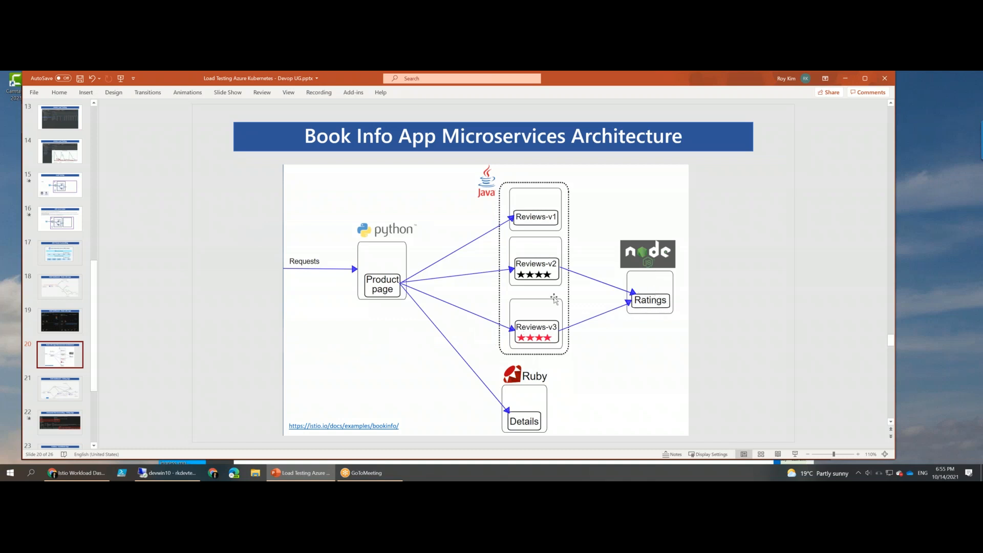
- View slides 21 to 23: Kiali Dashboard – Voting App, Horizontal Pod Autoscaling – Voting App, and Grafana – Guestbook App
left_click(60, 383)
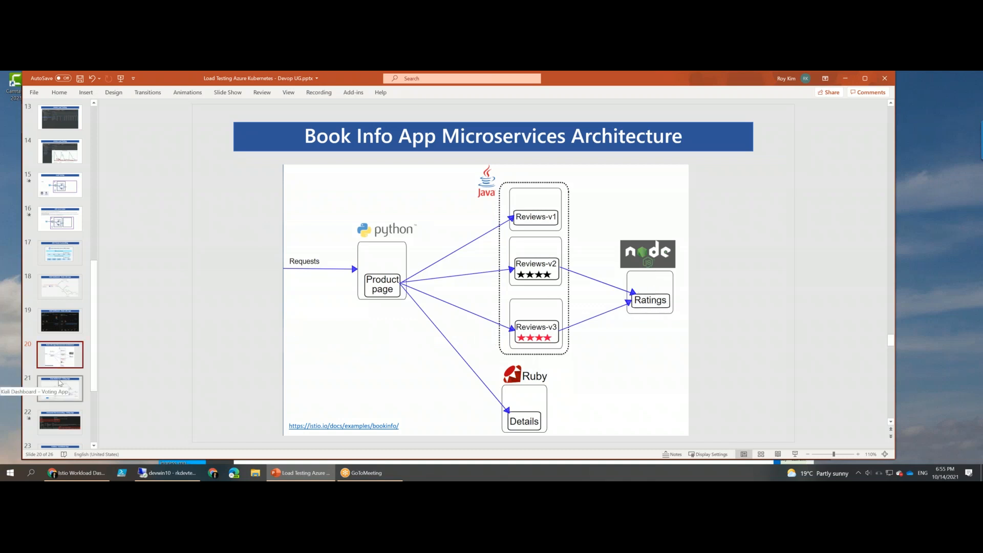
scroll(59, 382, "down", 1)
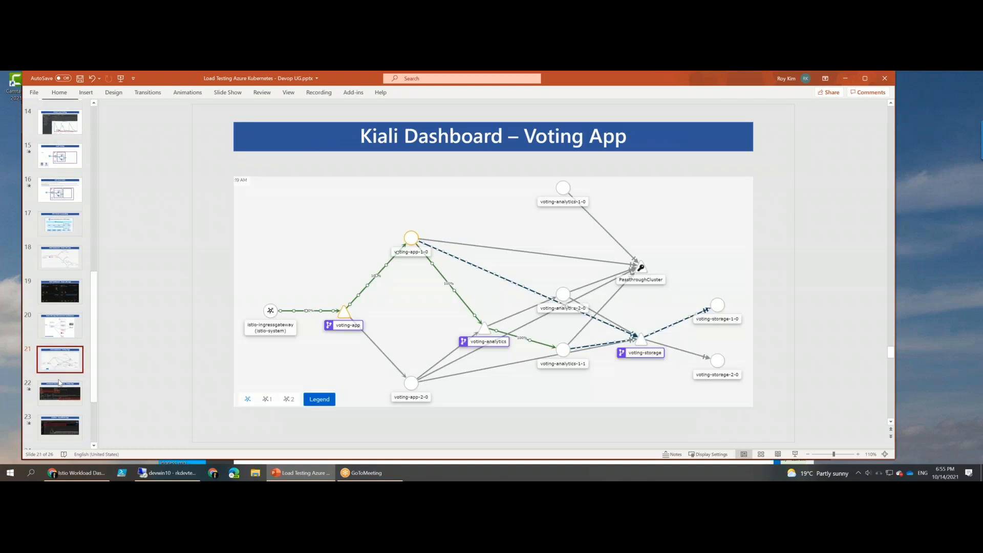
scroll(59, 382, "down", 1)
left_click(60, 386)
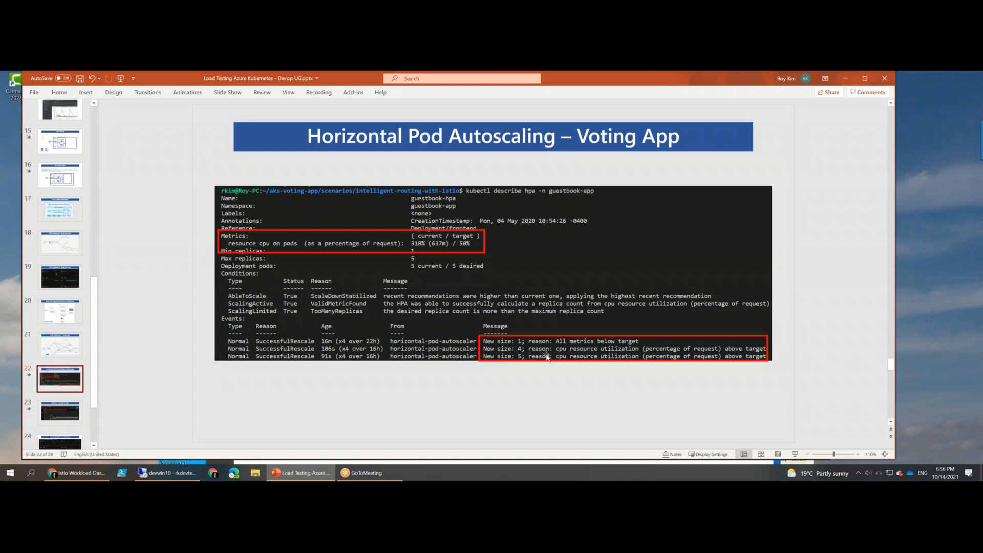
left_click(60, 419)
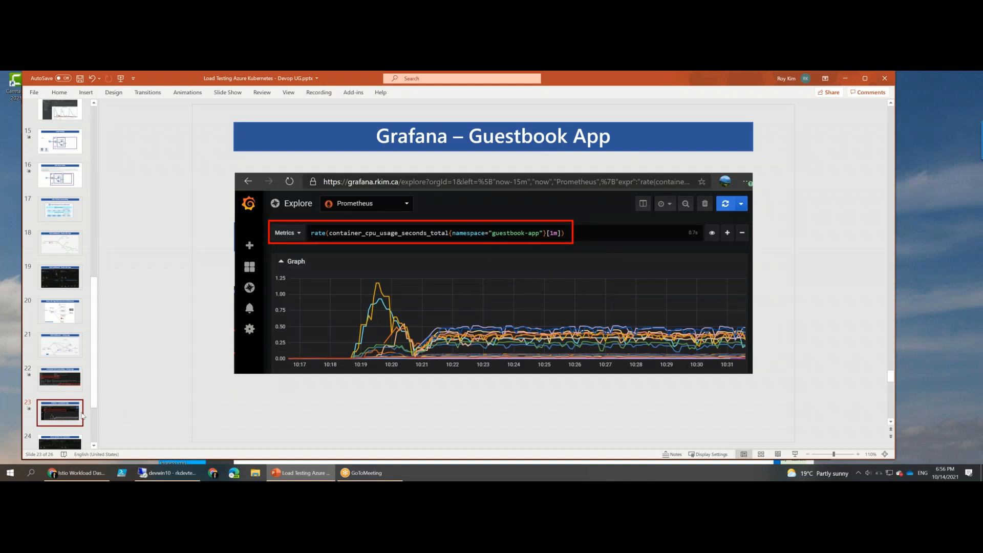
- Go through the Azure Monitor for Containers slide and slide 25, ending on the Q & A slide 26
scroll(39, 413, "down", 2)
left_click(61, 348)
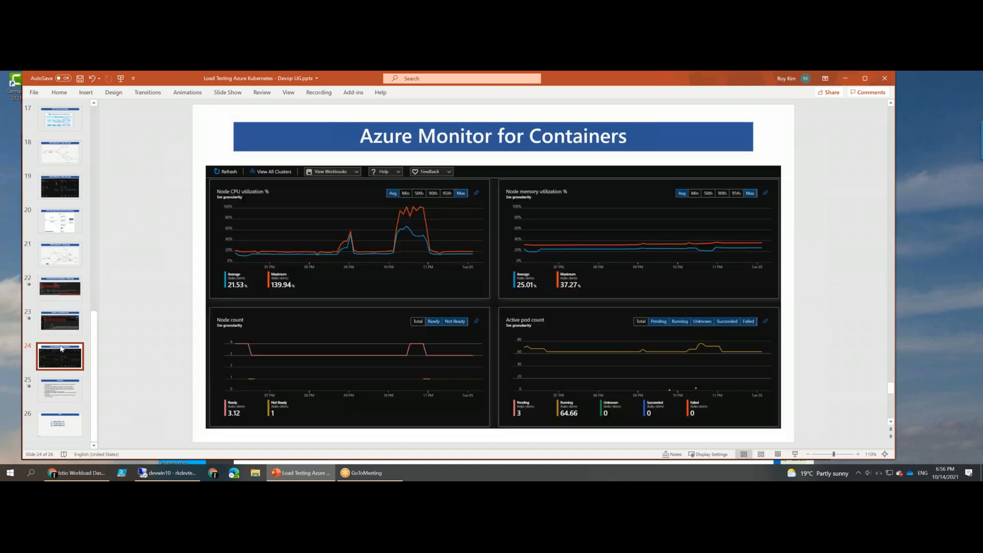
left_click(61, 389)
left_click(63, 426)
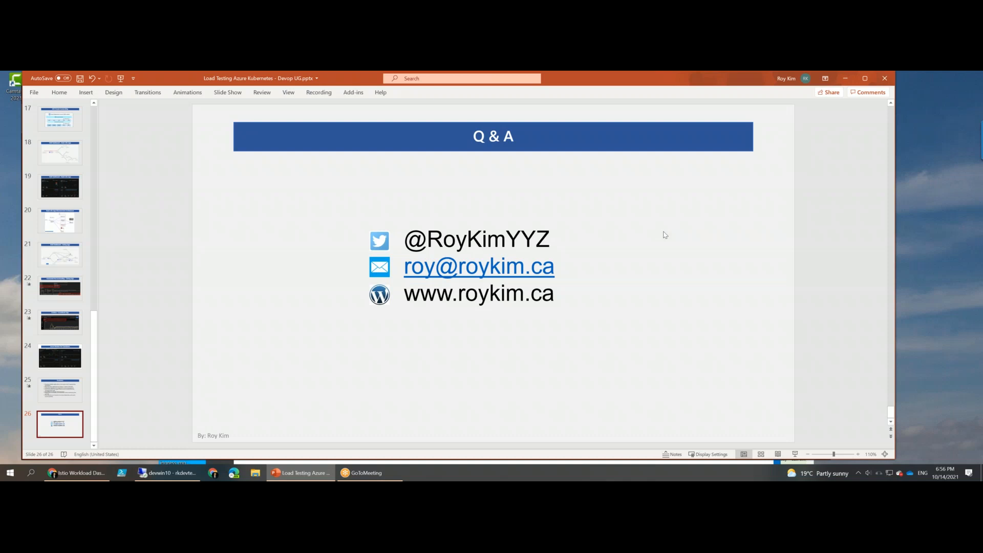
- Browse back through the slide thumbnails to the earlier slides around 14 to 23
mouse_move(278, 475)
scroll(64, 294, "up", 5)
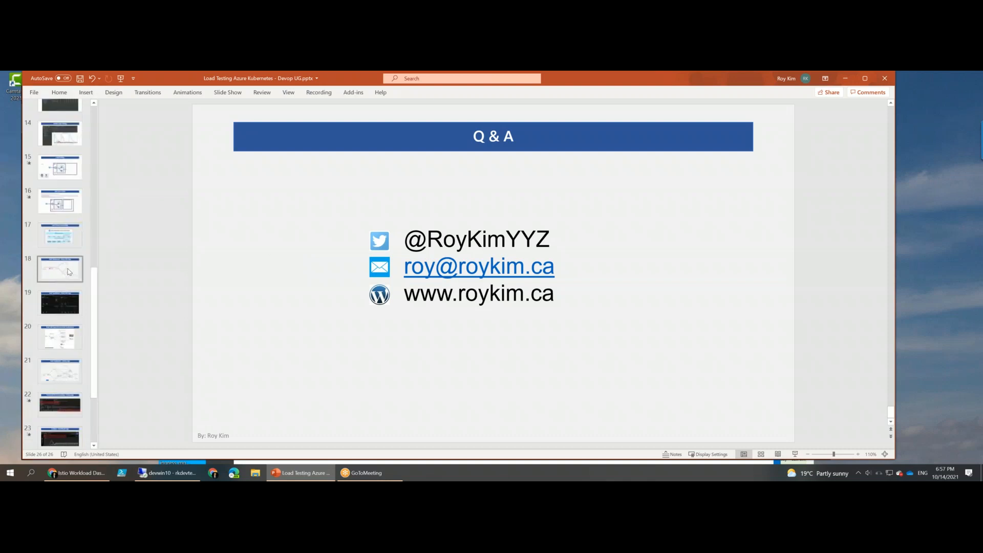